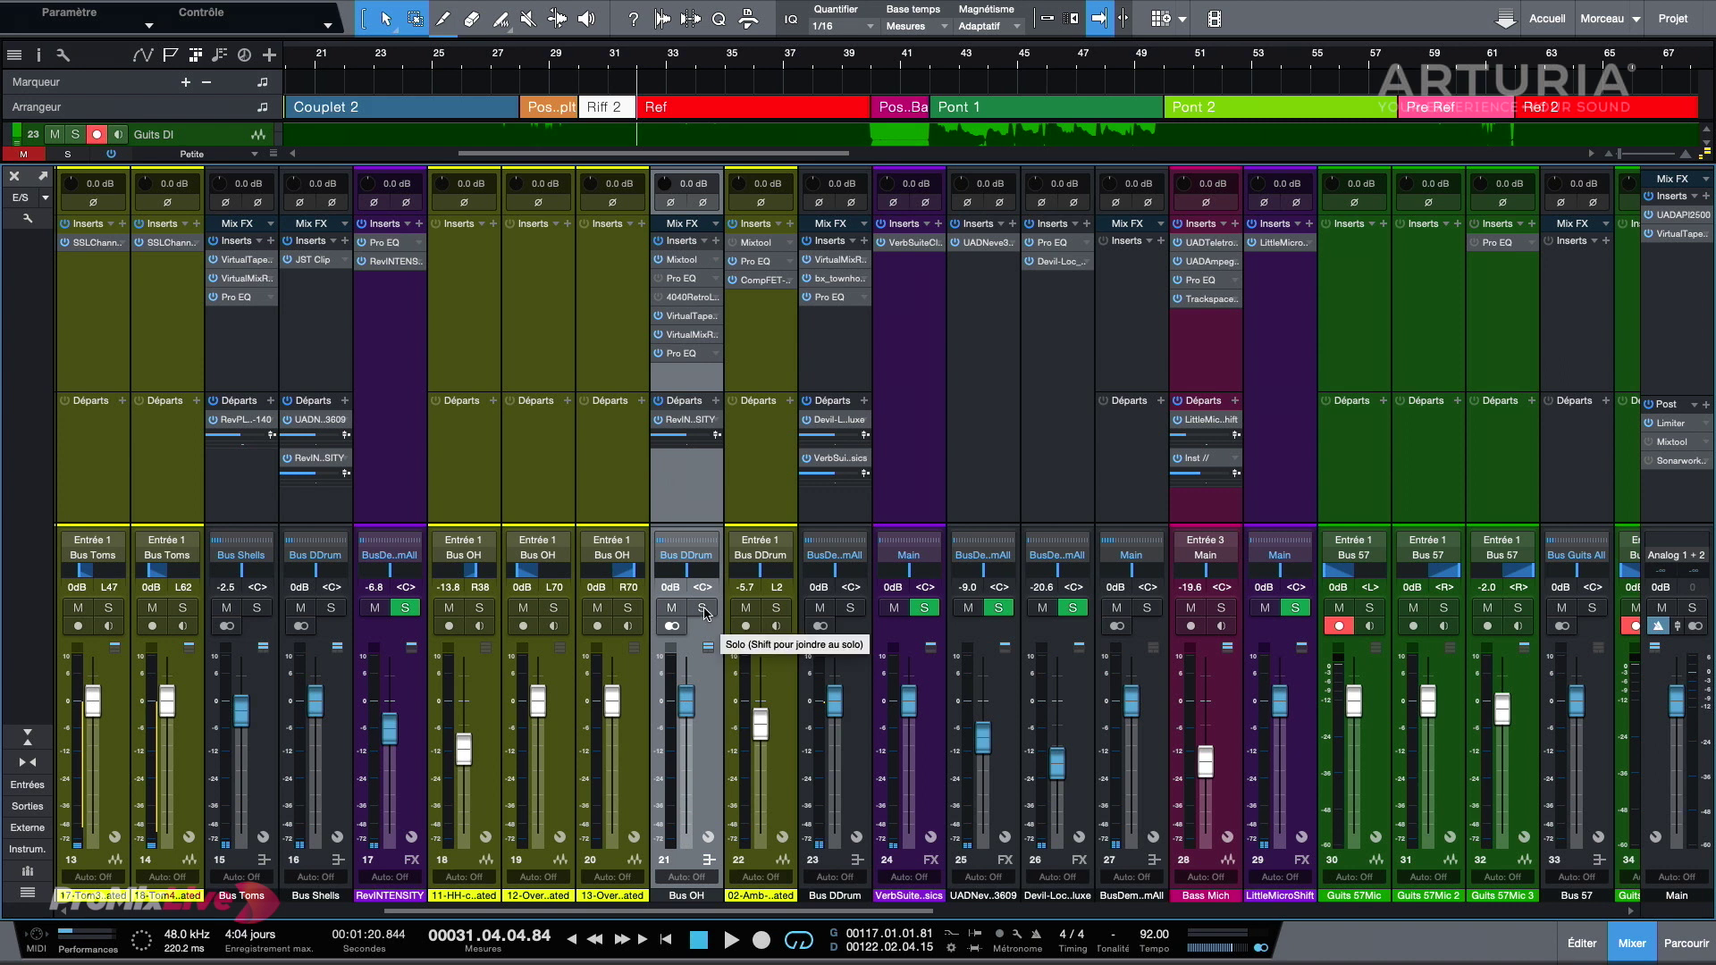
Step: Try the Bus OH fader at +2.1 dB during playback, in the mix and soloed, and reset it to 0 dB
key(space)
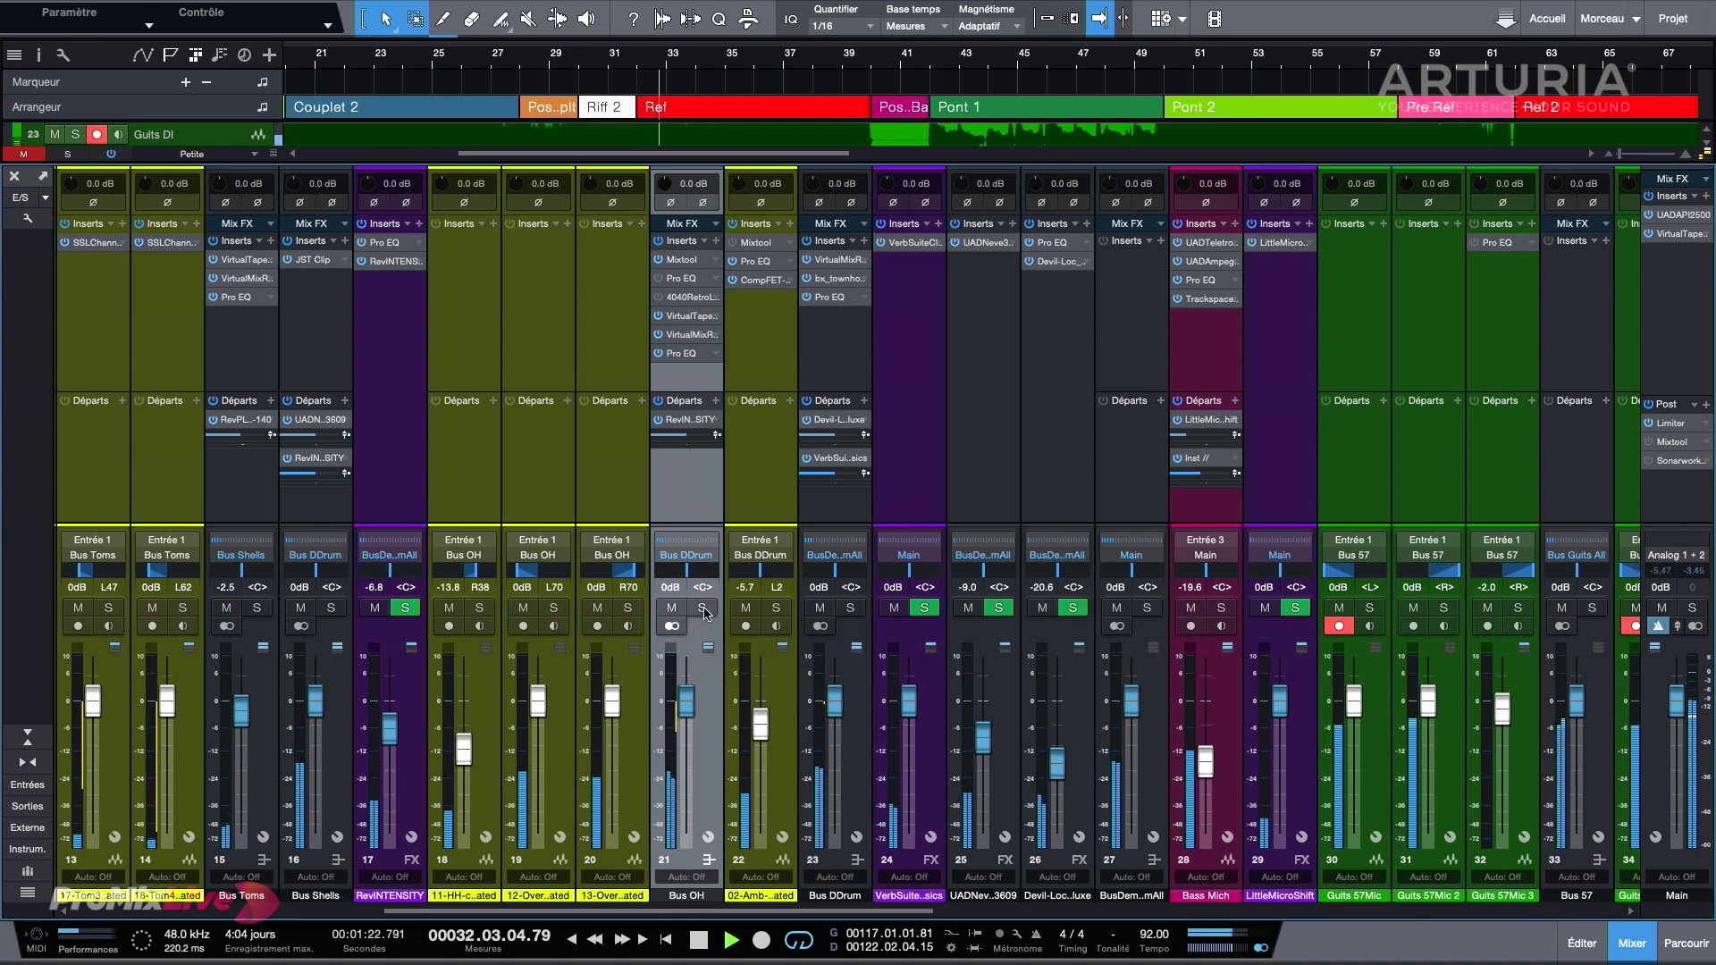
drag(695, 699, 686, 692)
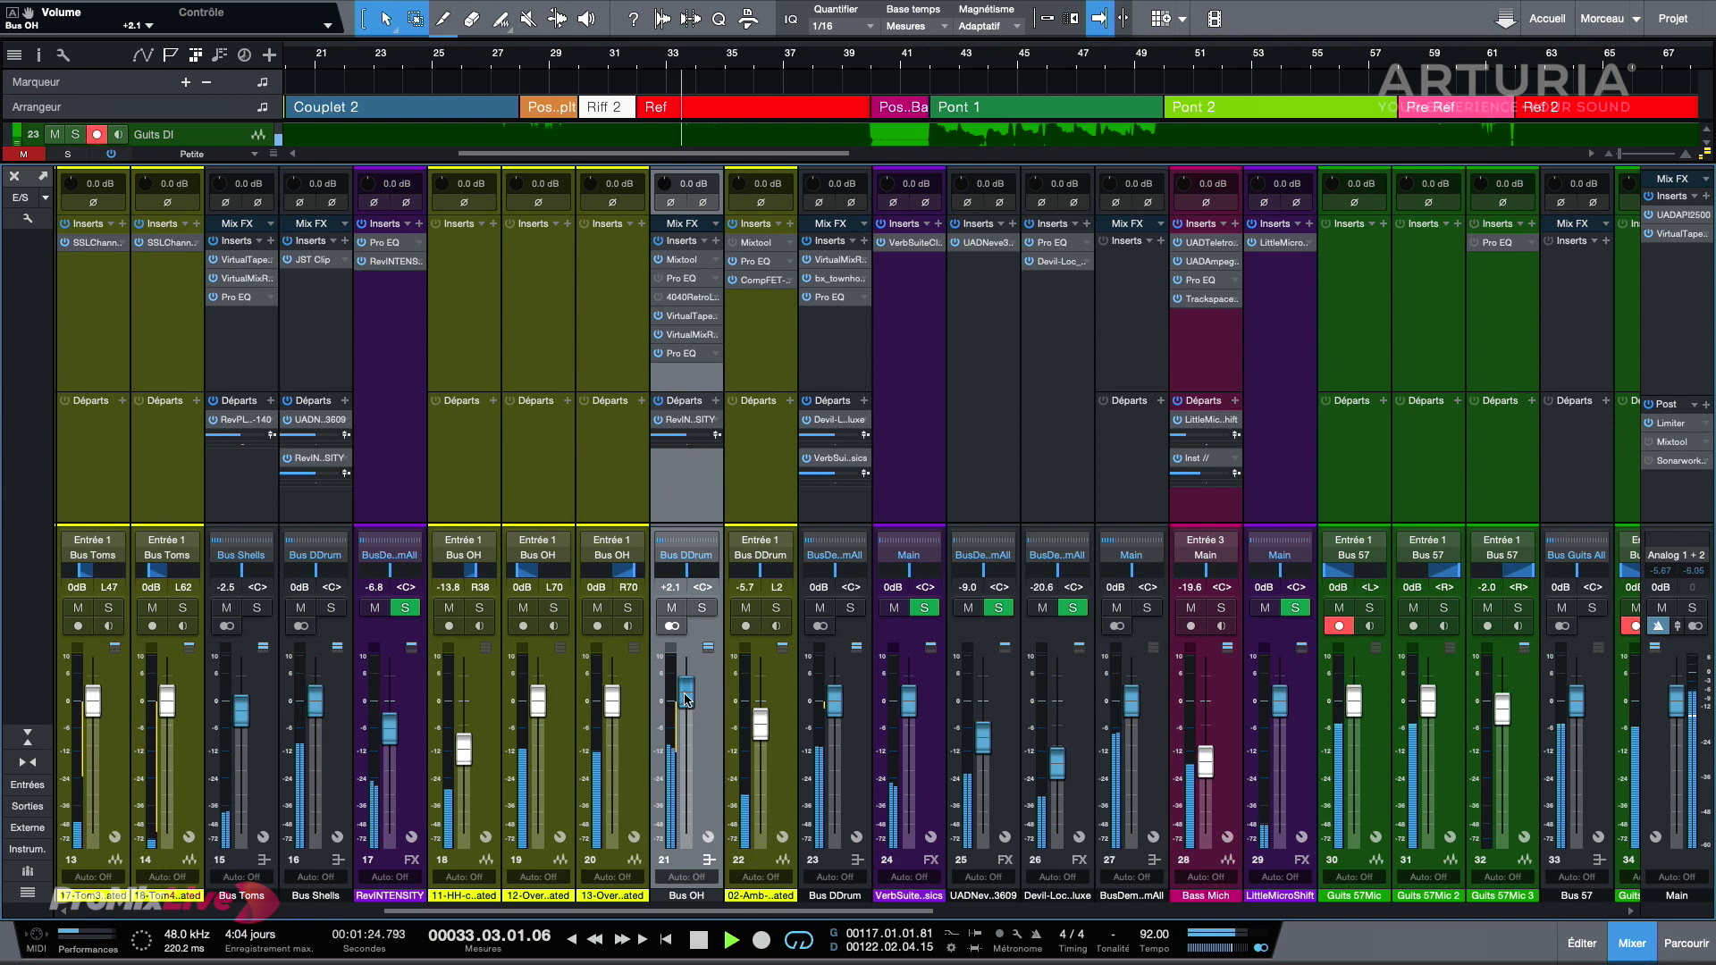
click(703, 607)
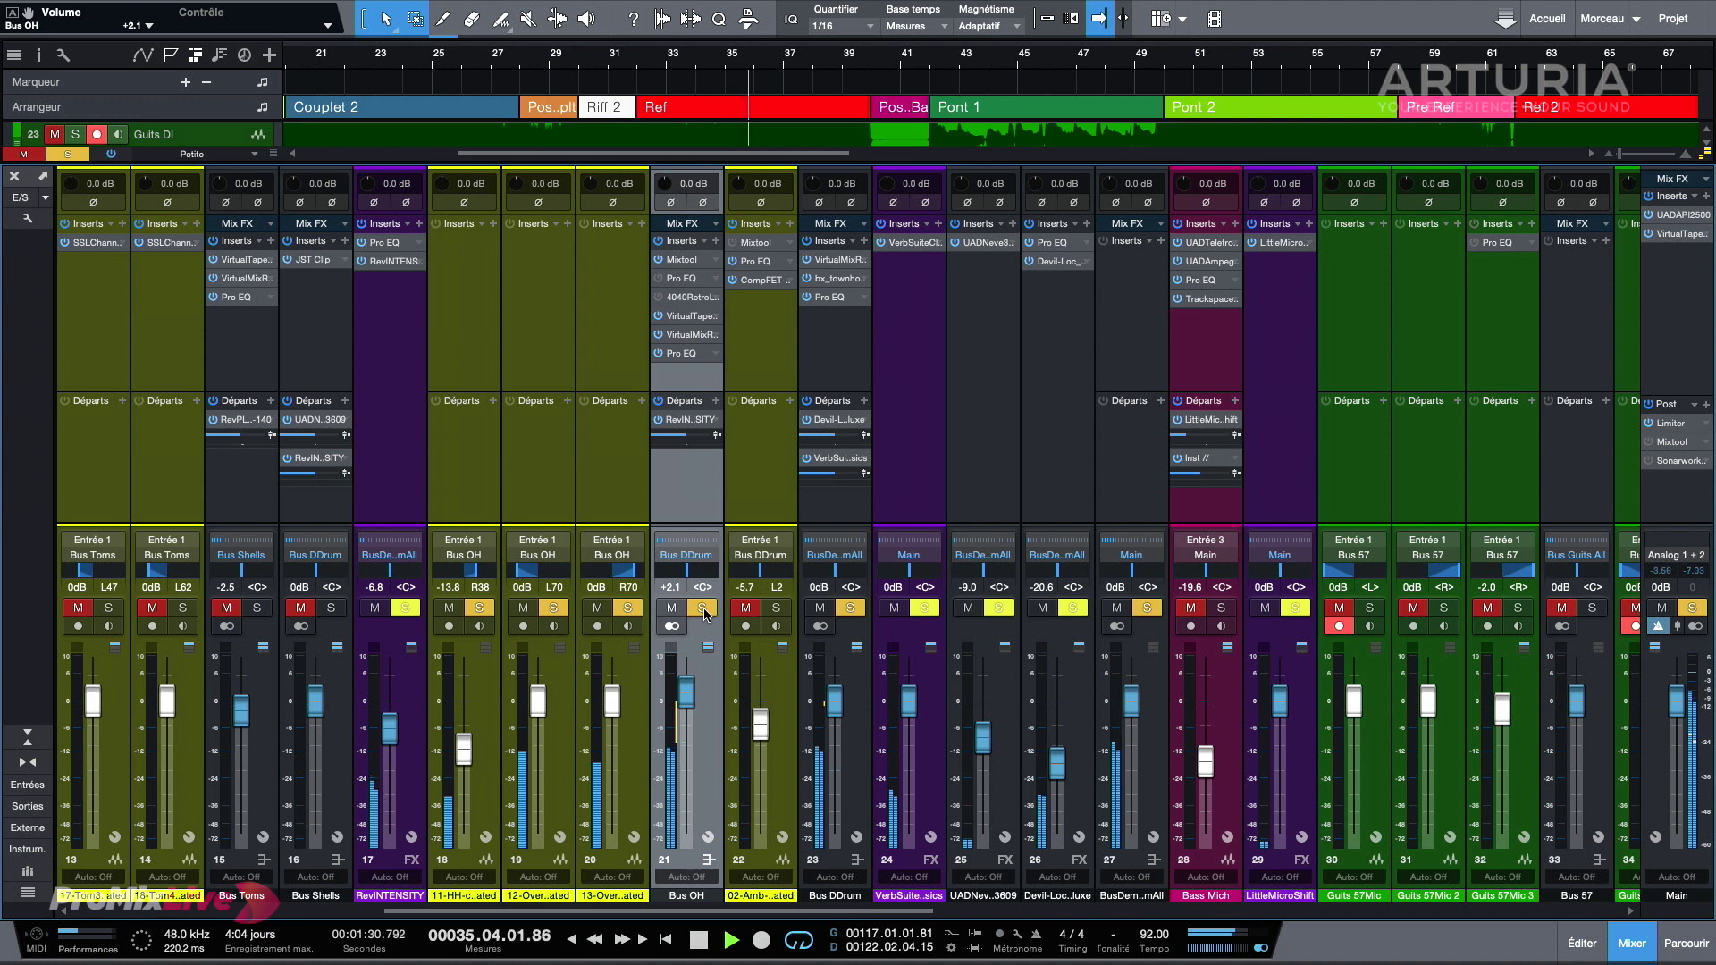
click(703, 609)
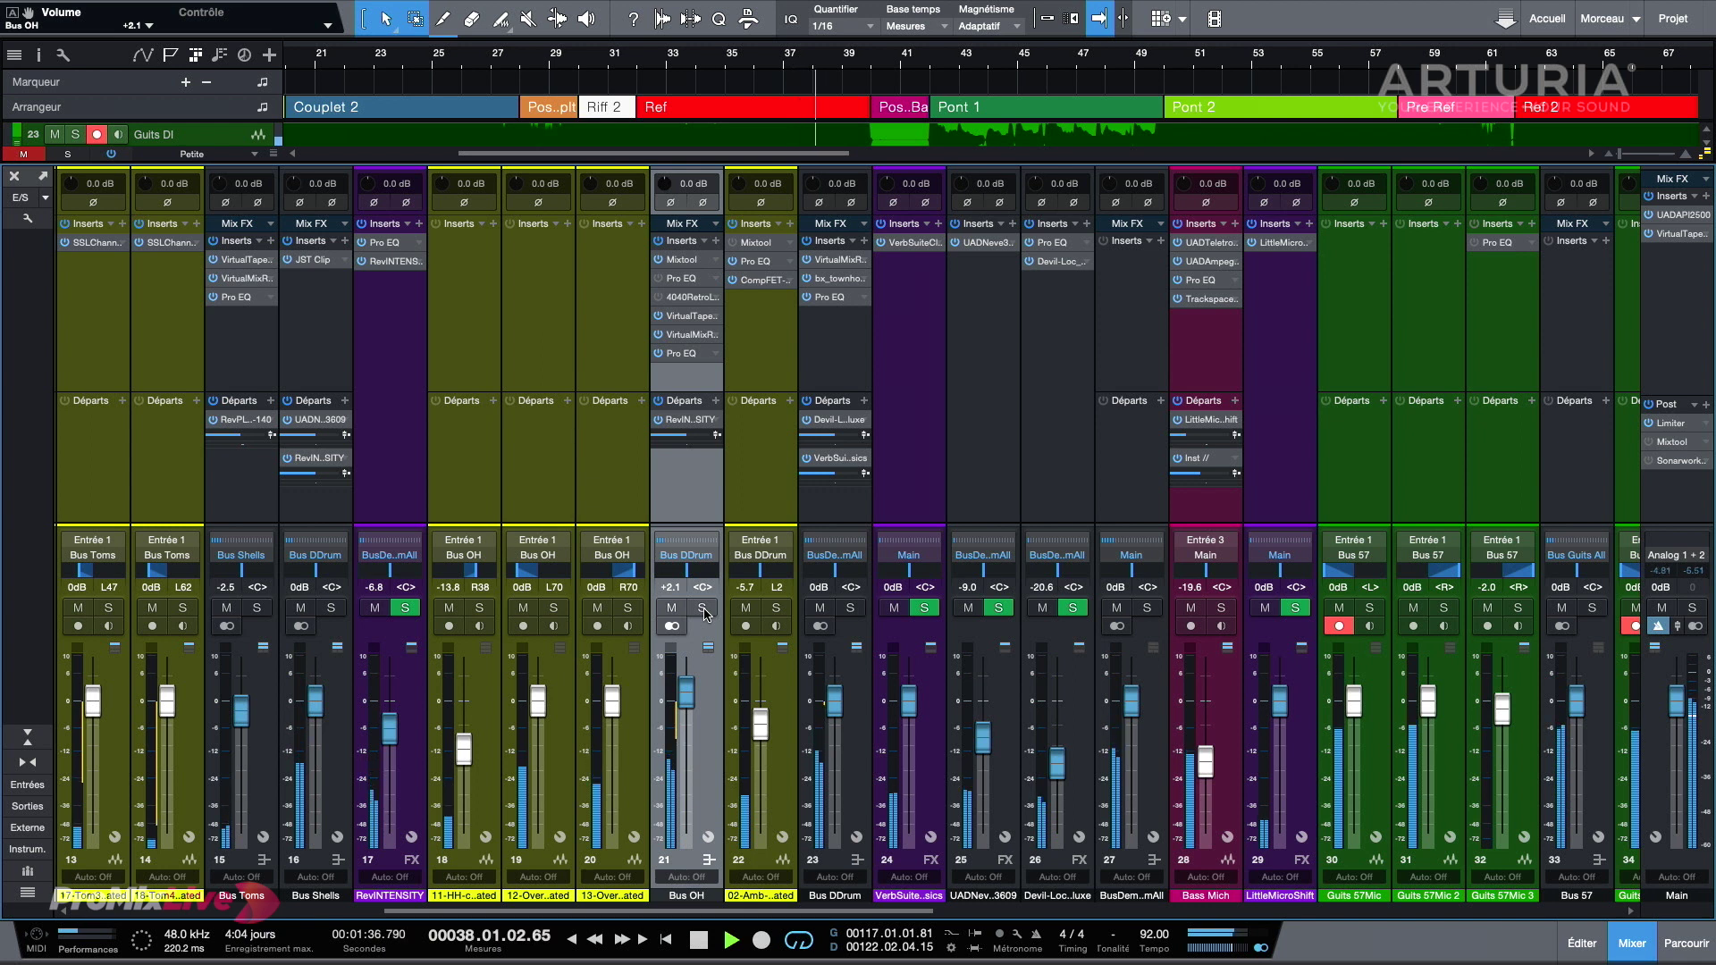
key(space)
alt+click(686, 690)
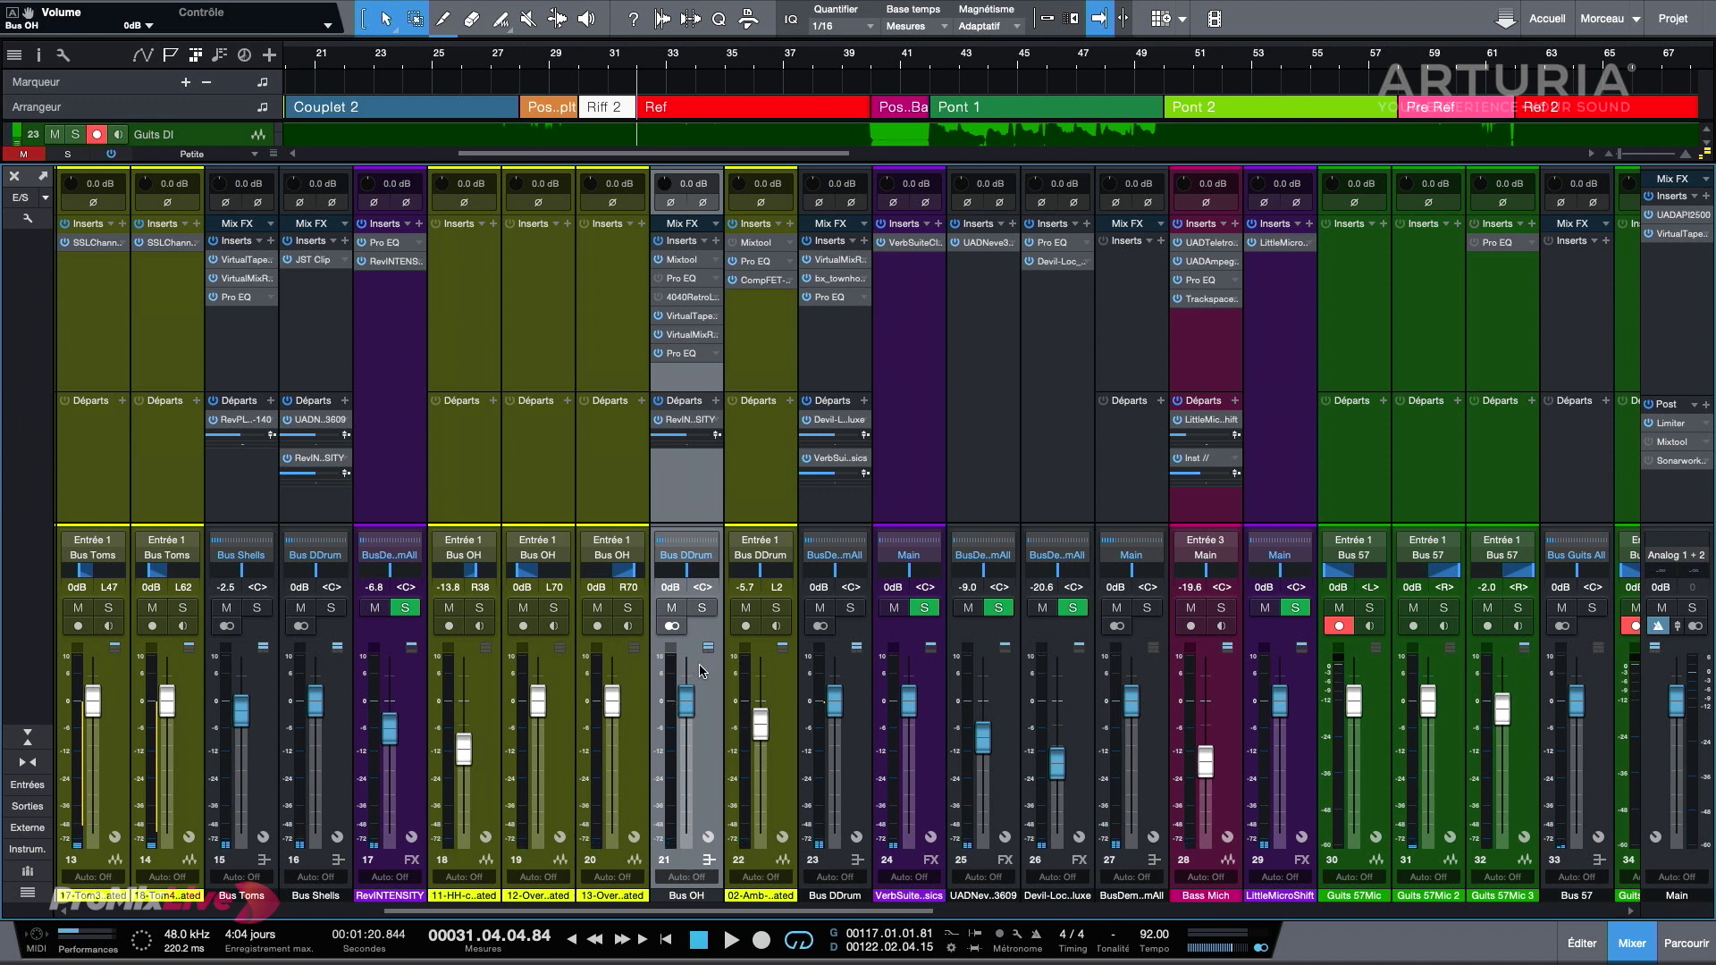
Step: Try the 4040 Retro Limiter on Bus OH during playback, raising its gain and setting the ceiling to -11.21 dB
click(681, 279)
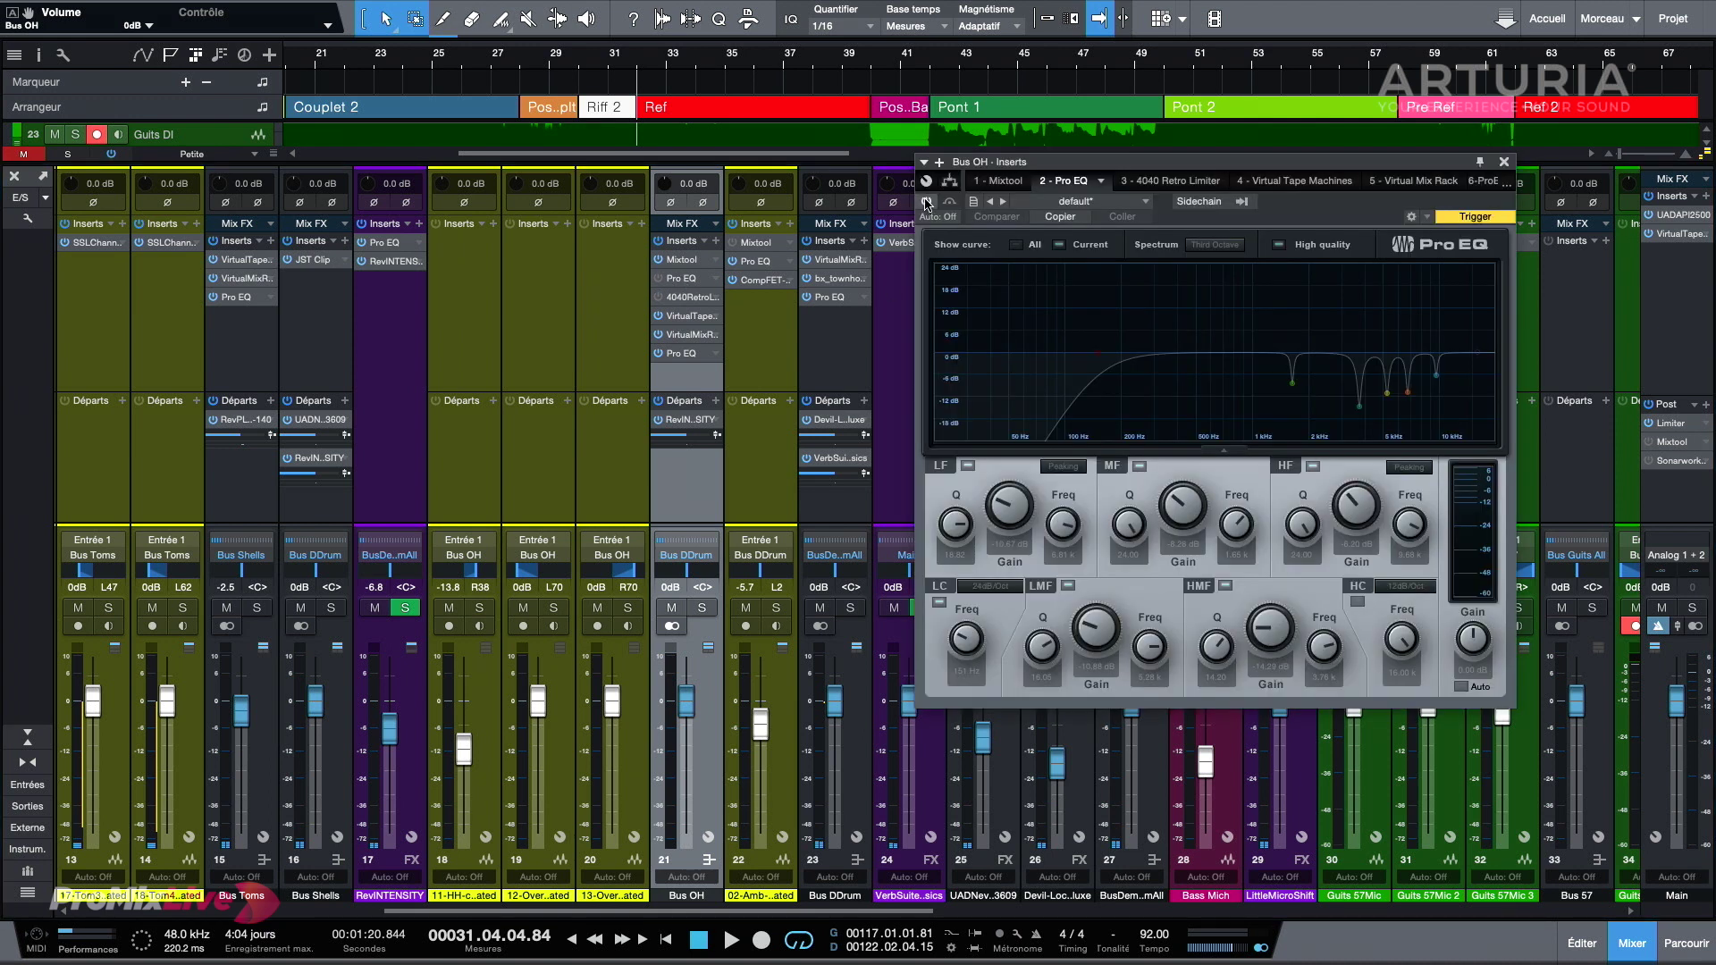
click(663, 301)
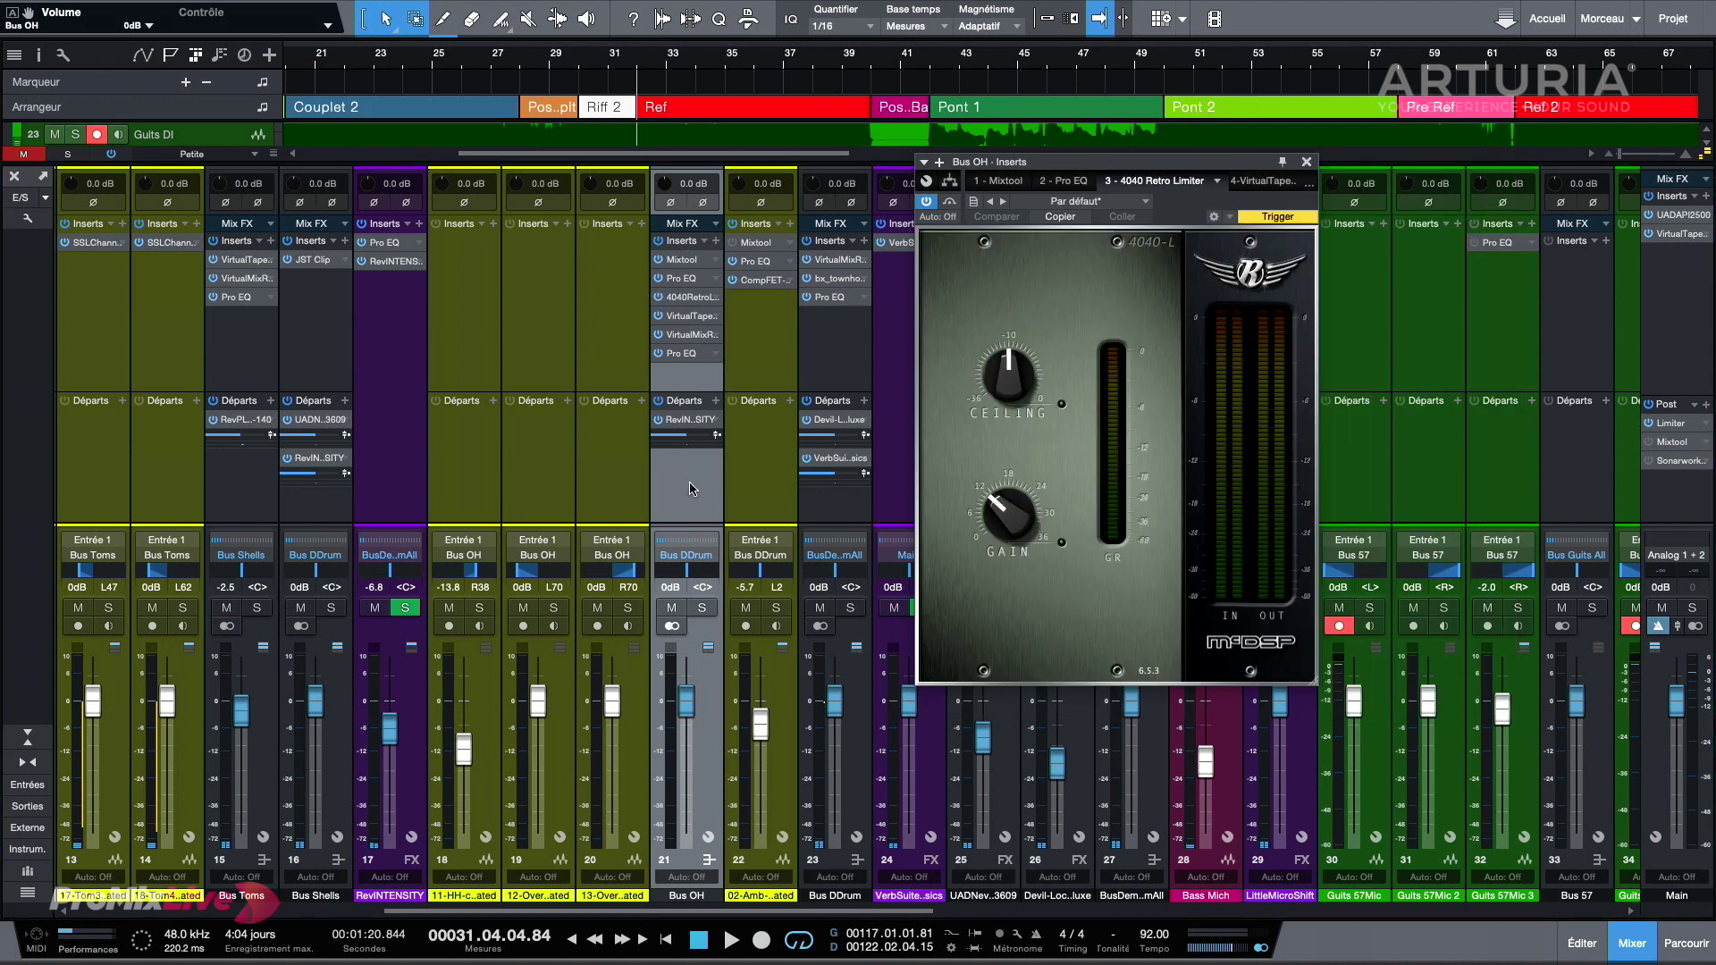
key(space)
drag(1008, 376, 1071, 421)
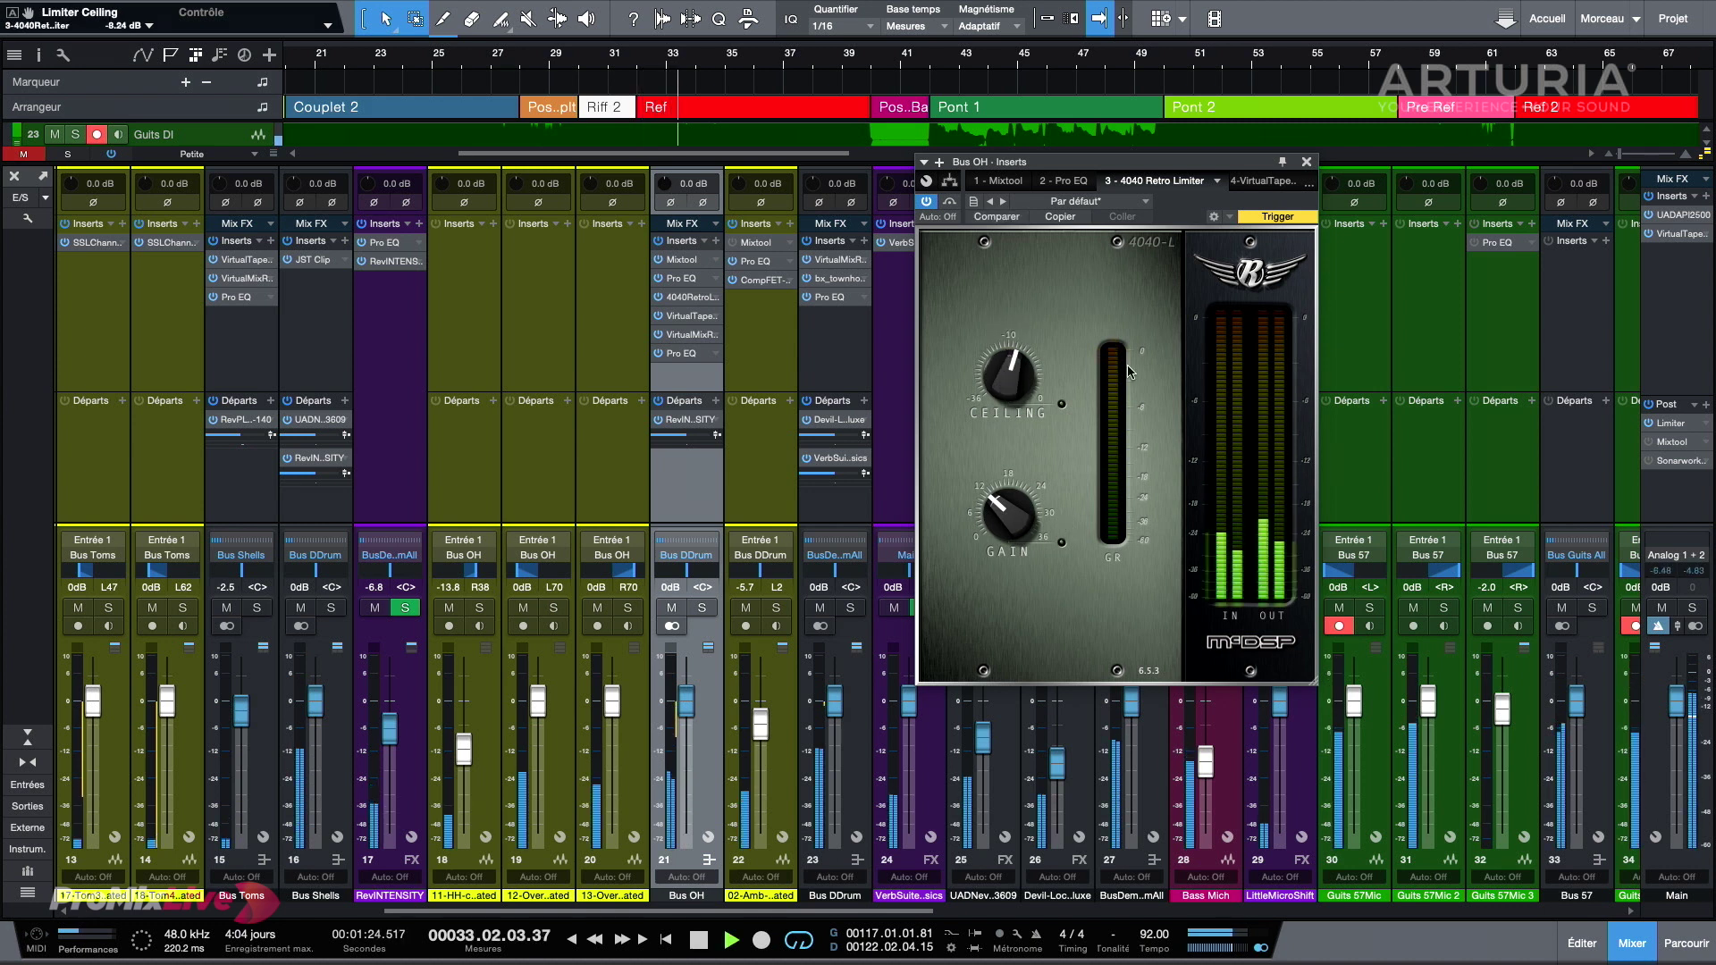
drag(1005, 511, 1008, 484)
mouse_move(1008, 375)
mouse_down()
mouse_move(1010, 398)
mouse_move(1008, 379)
mouse_up()
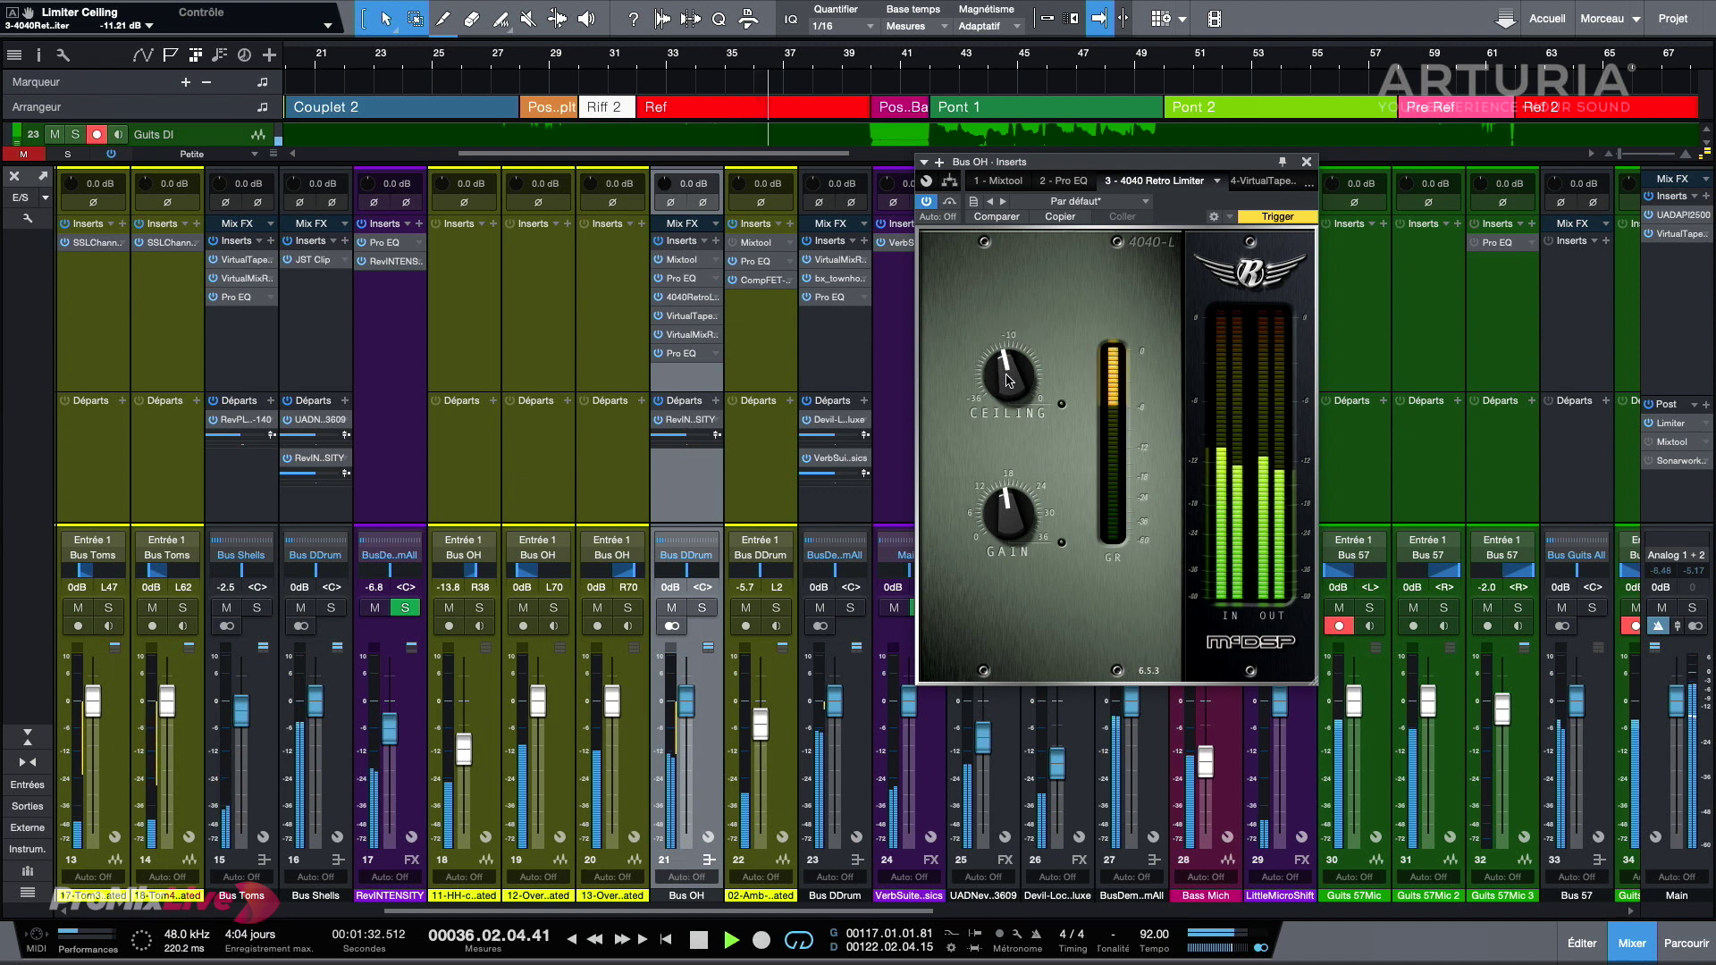
key(space)
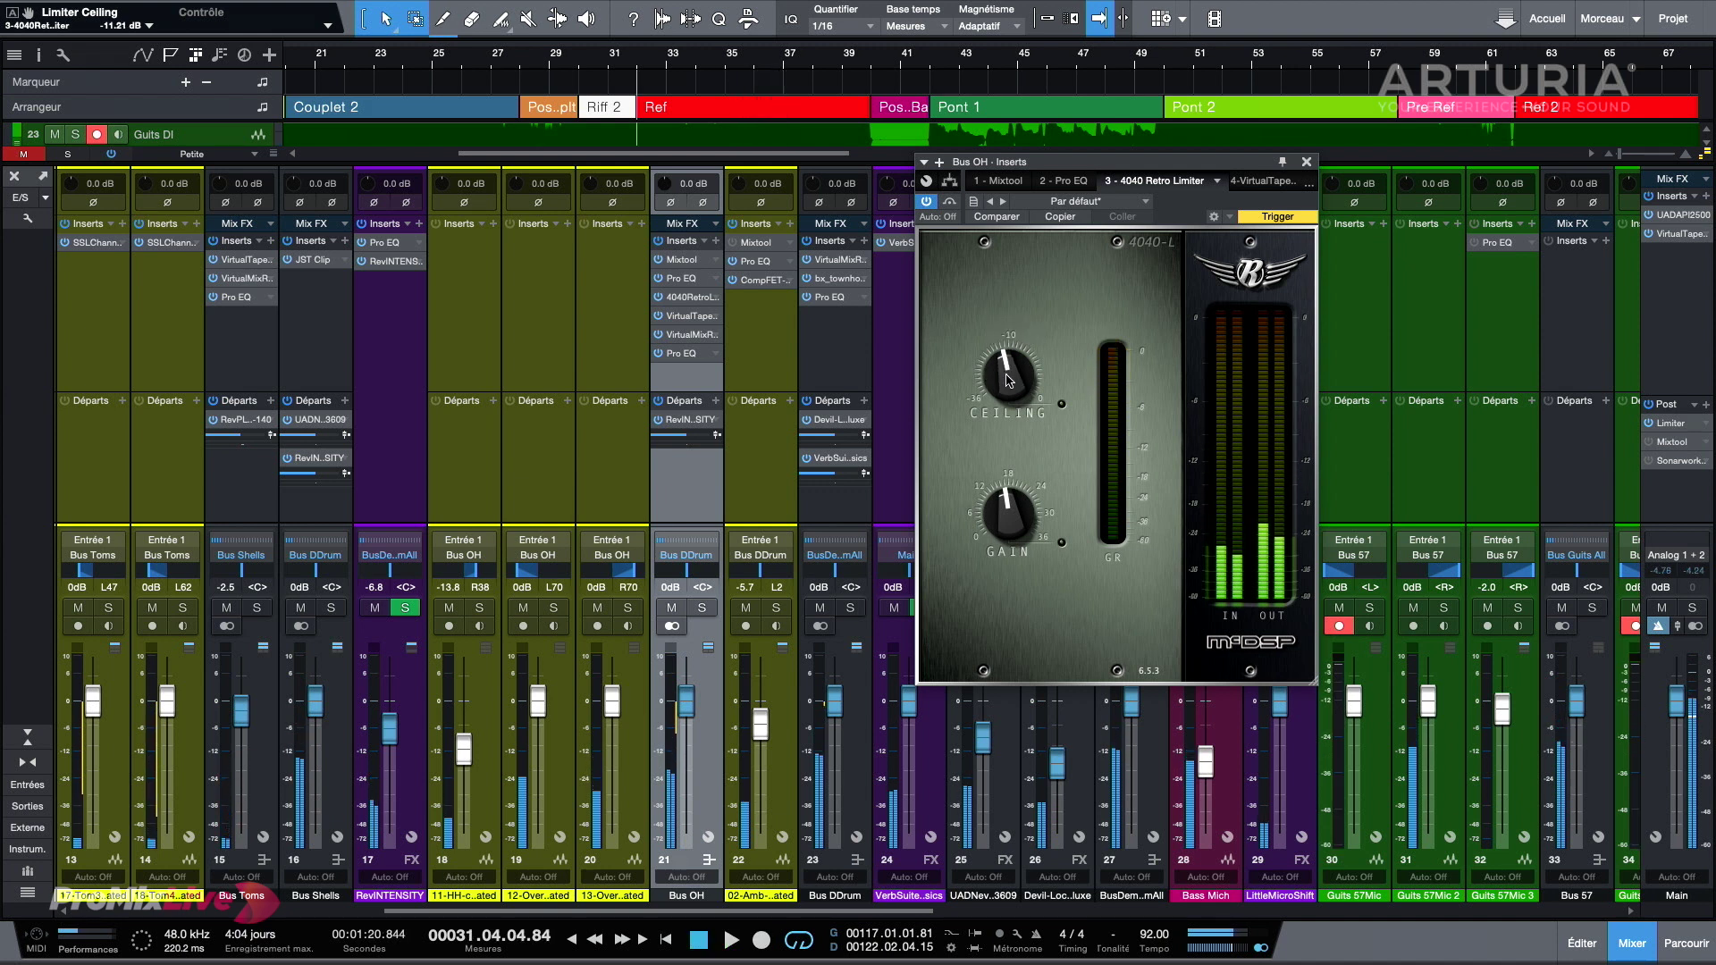
click(1305, 164)
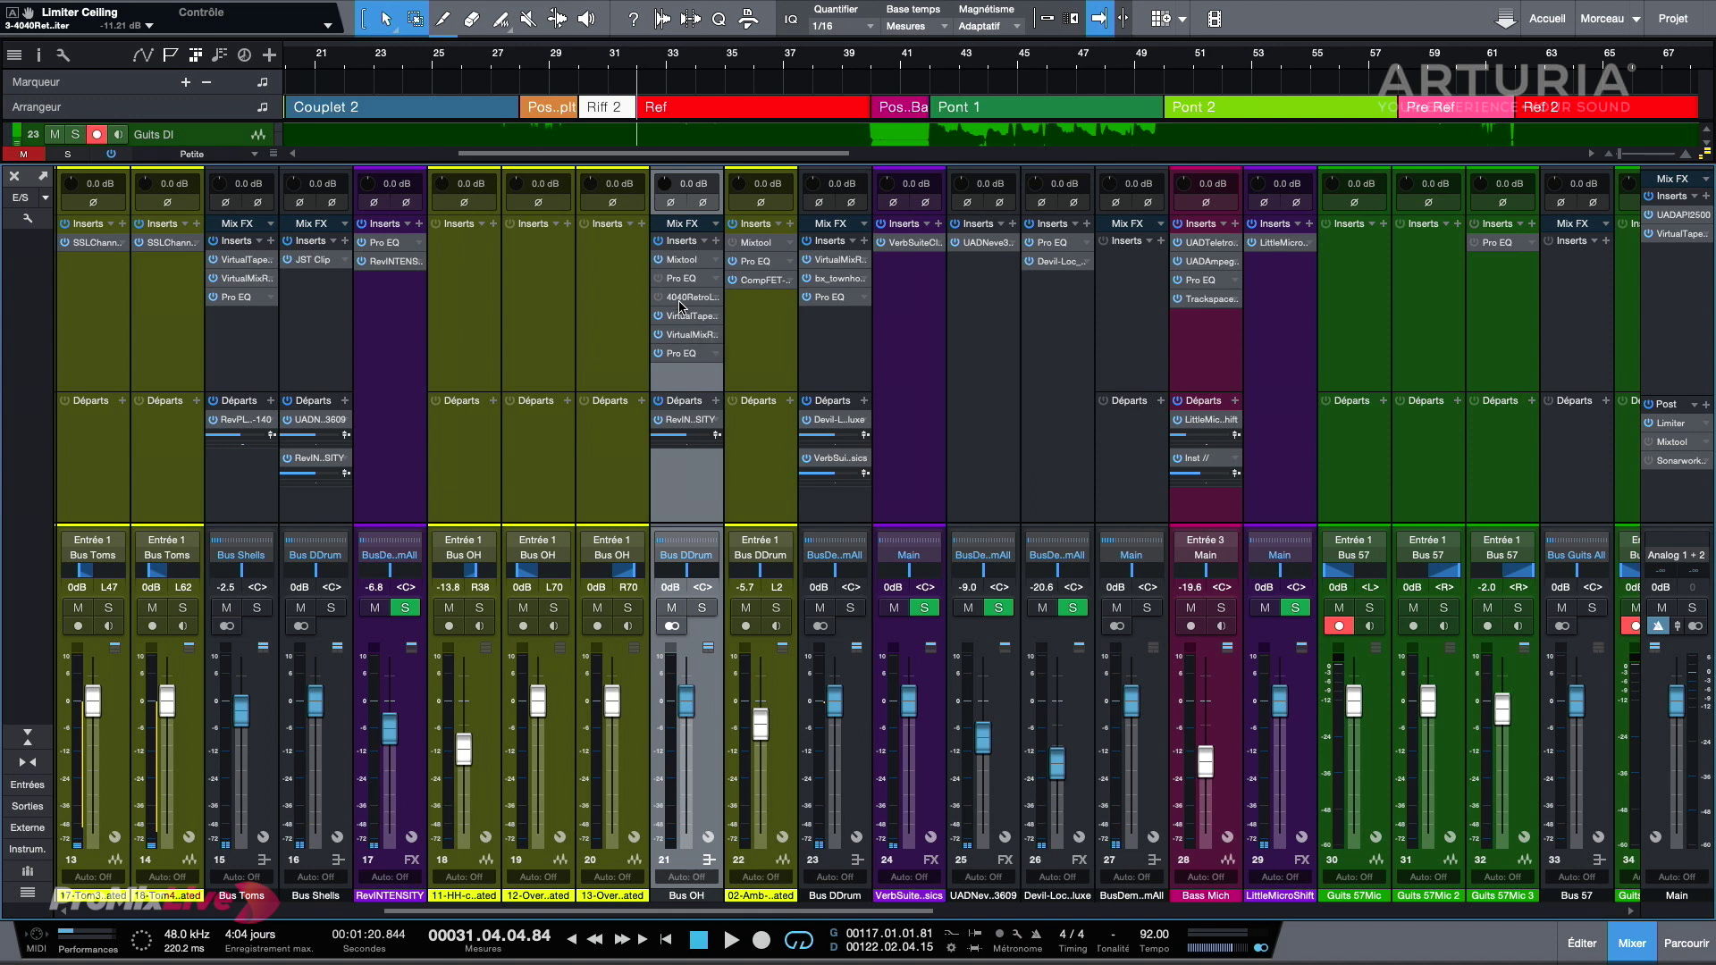
Step: Insert TDR Nova on Bus OH between the 4040 Retro Limiter and Virtual Tape Machines, and hide the effects browser
key(F5)
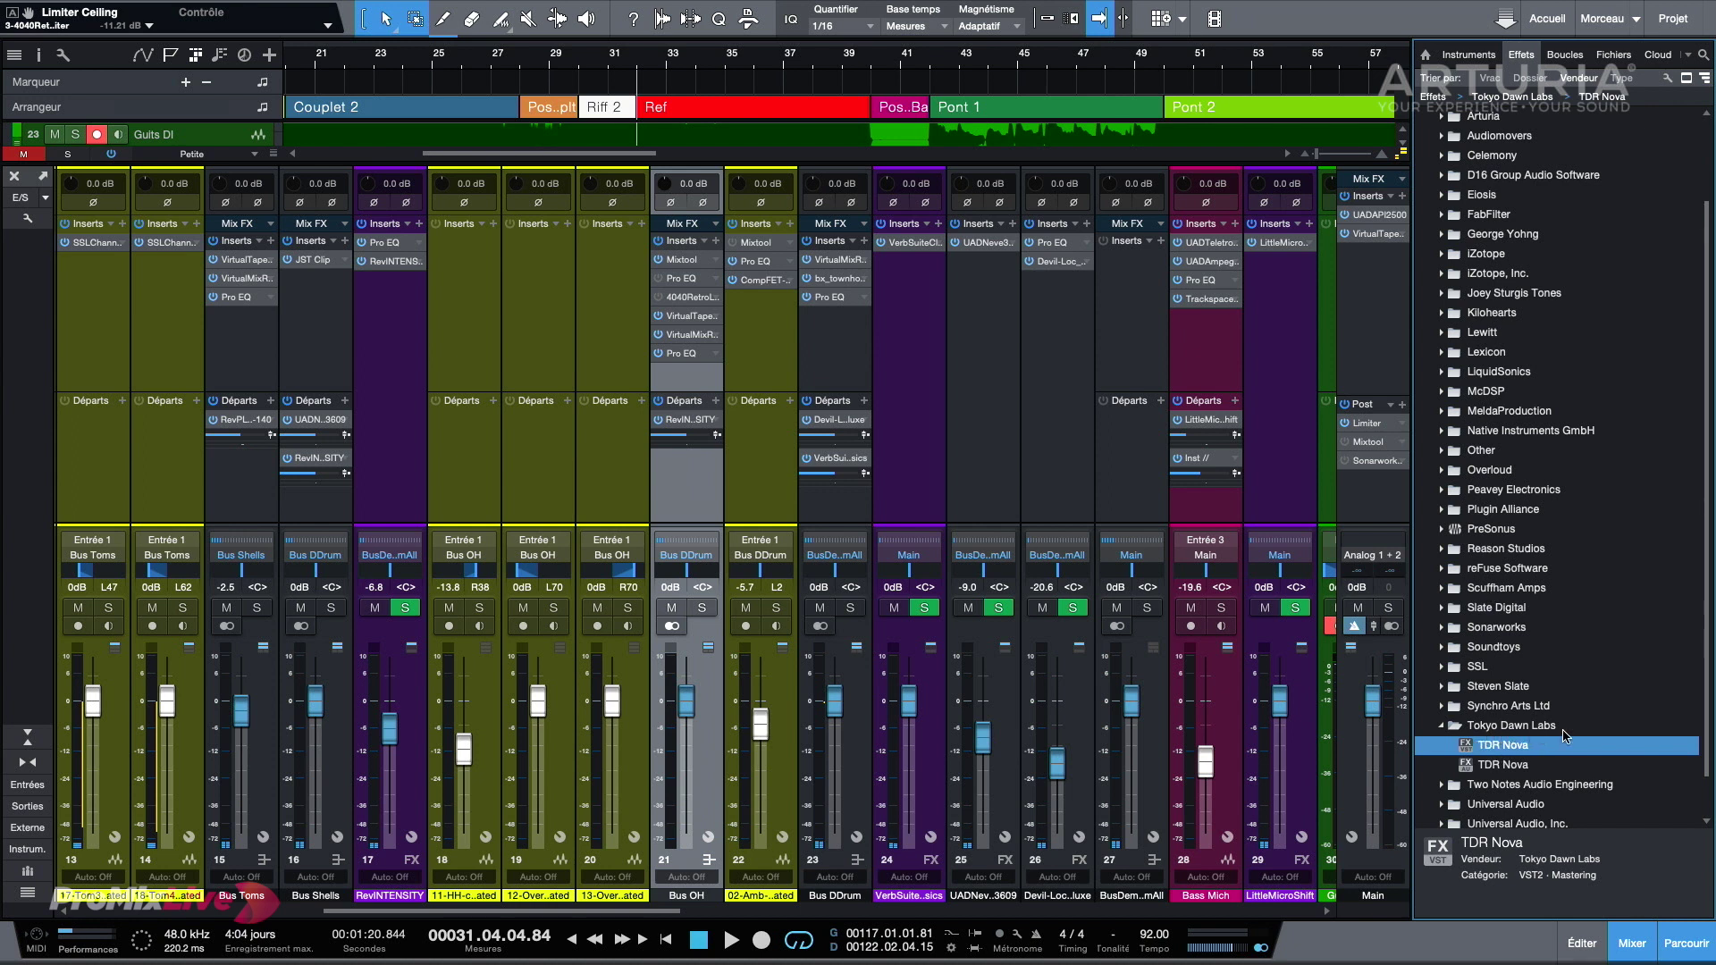
drag(1517, 748, 703, 313)
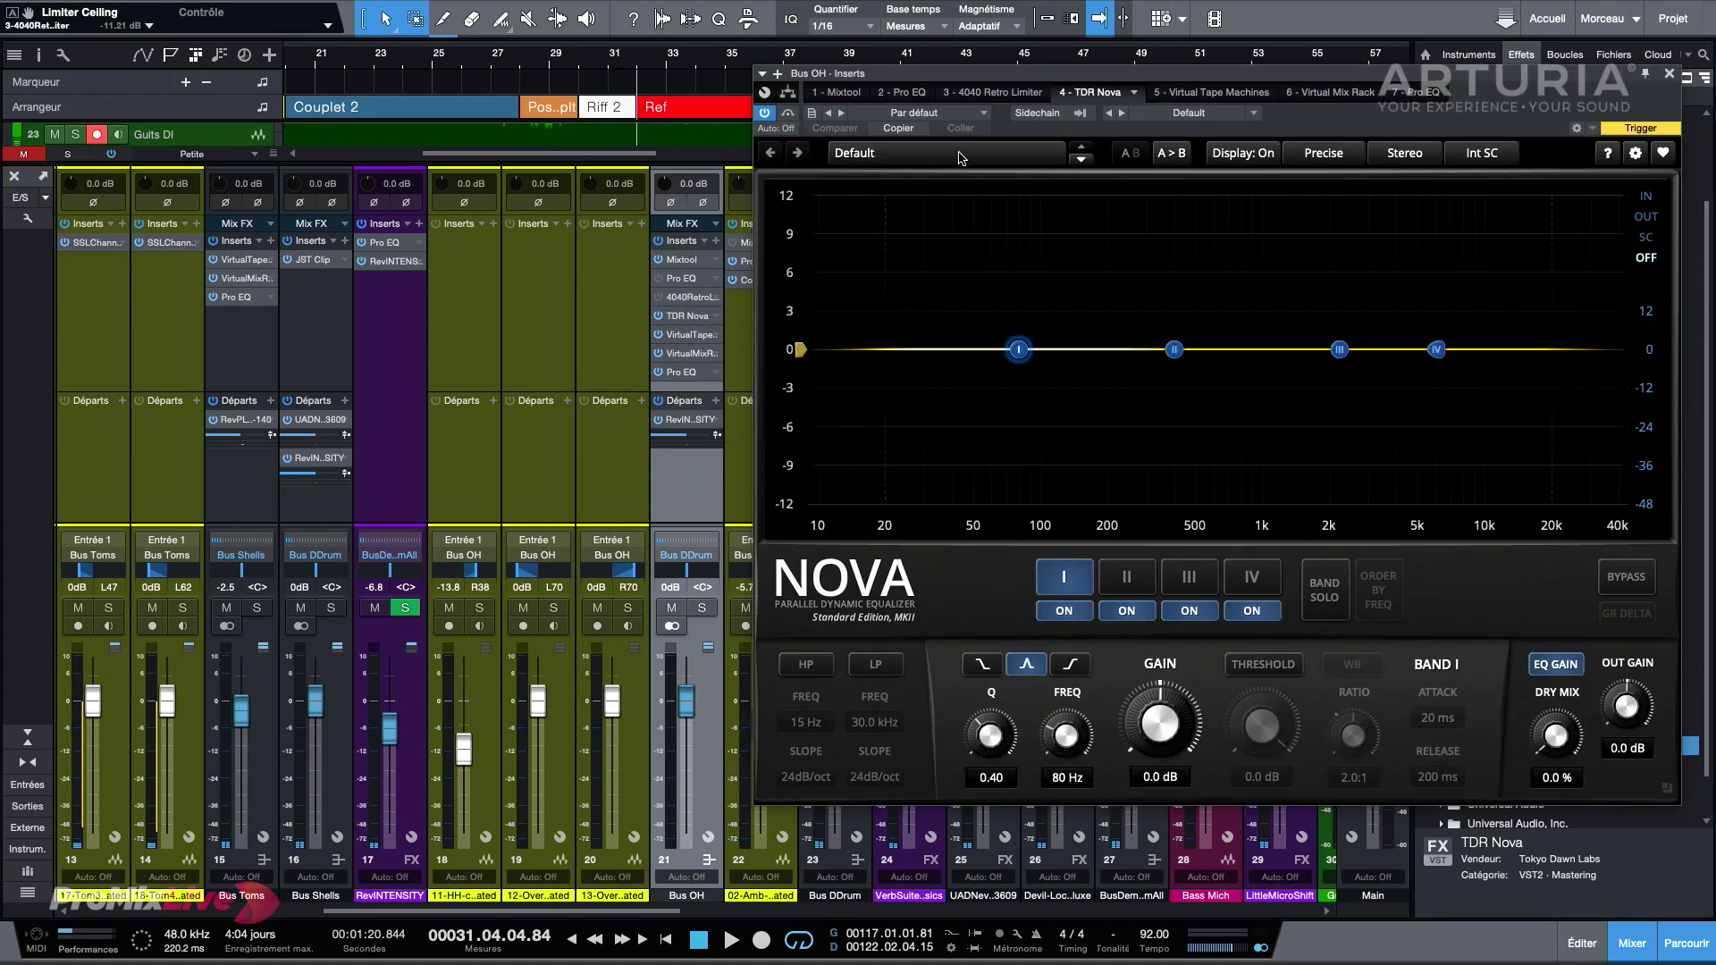
drag(1168, 77, 790, 93)
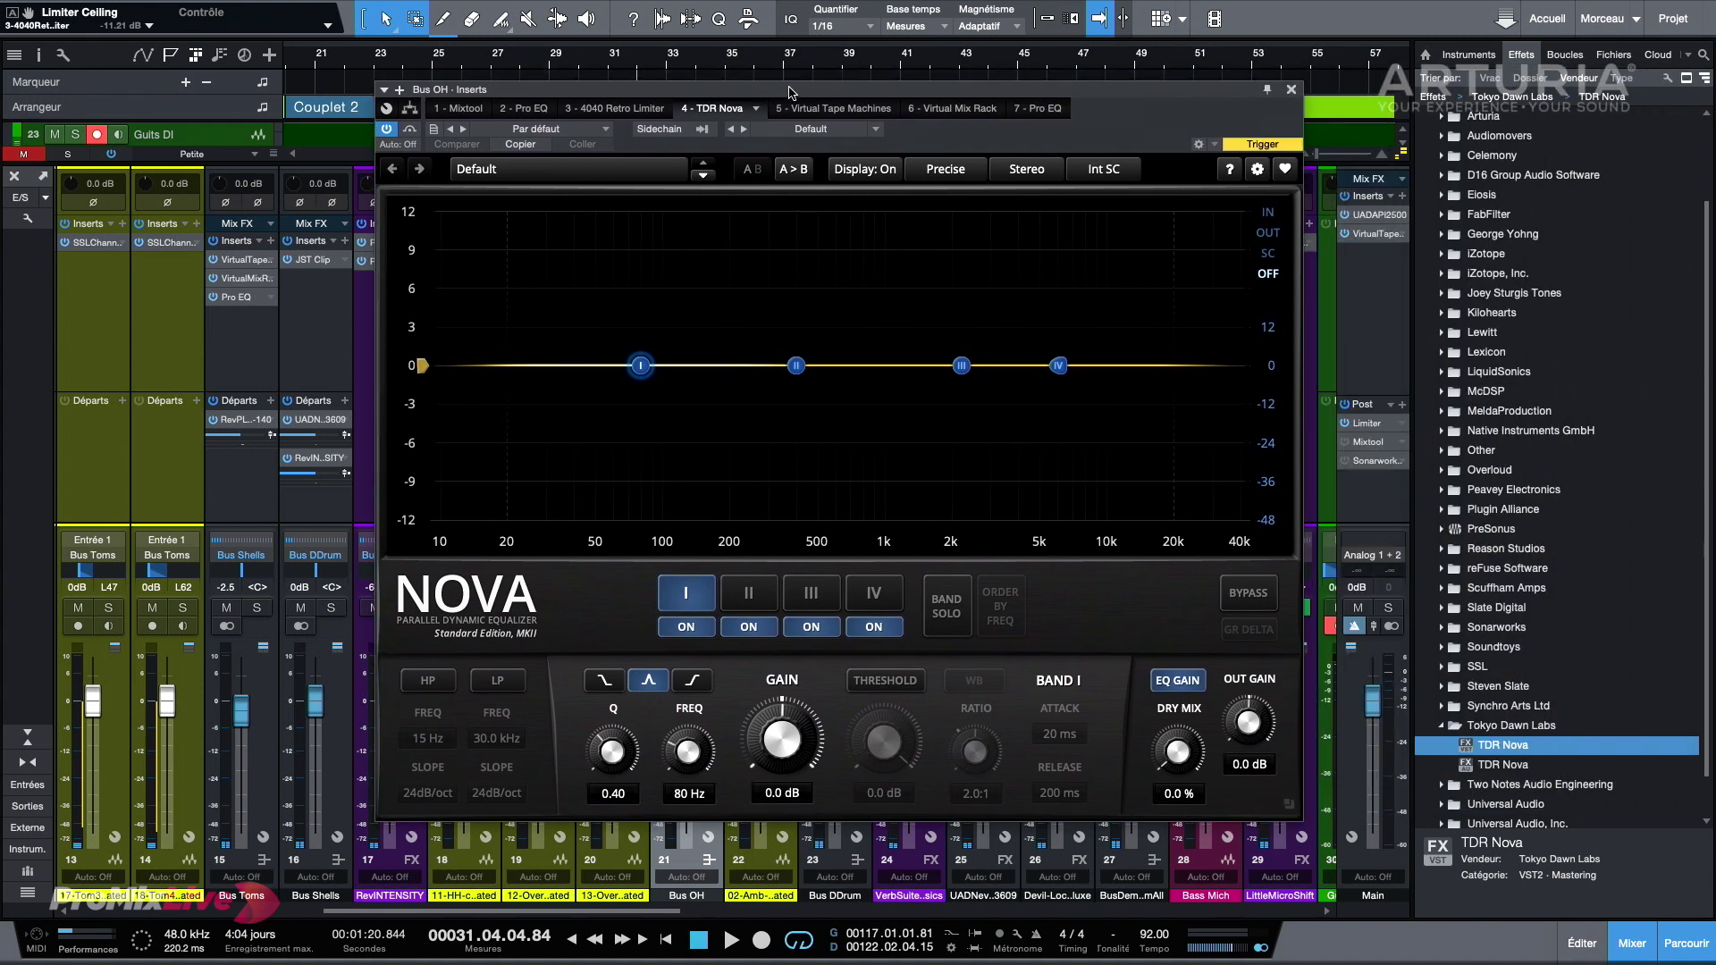
key(F5)
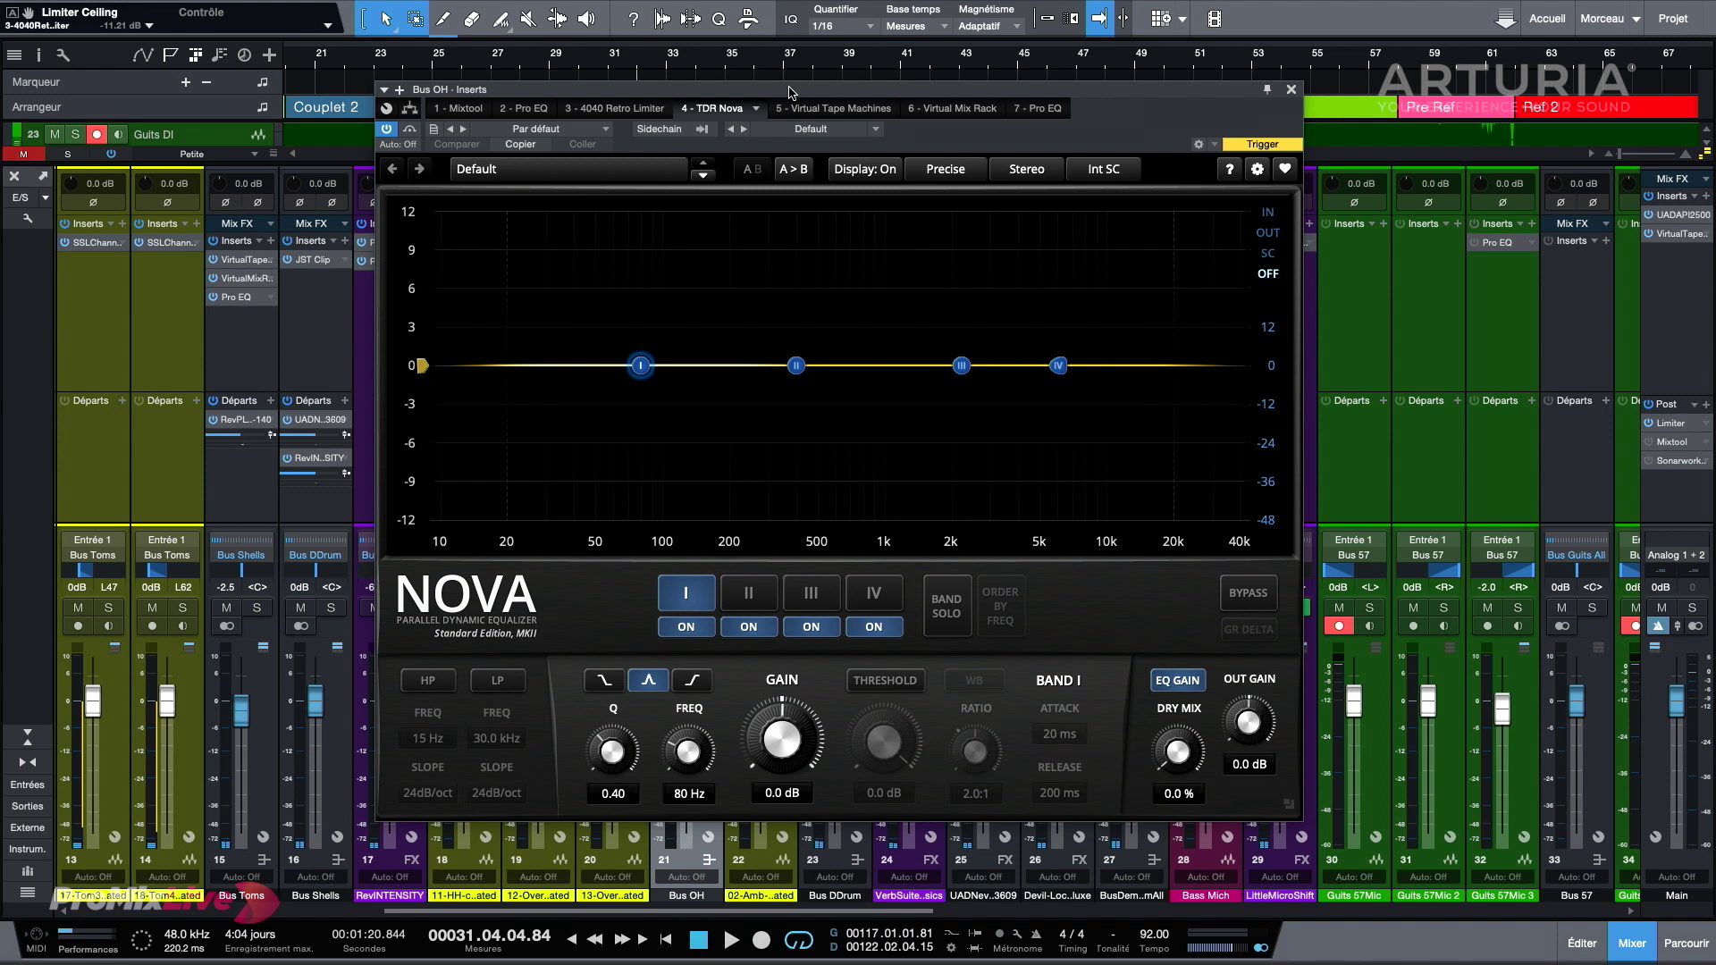
Step: Compare TDR Nova's analyzer sources with short playbacks and set the analyzer to the input signal (IN)
key(space)
key(space)
click(1269, 215)
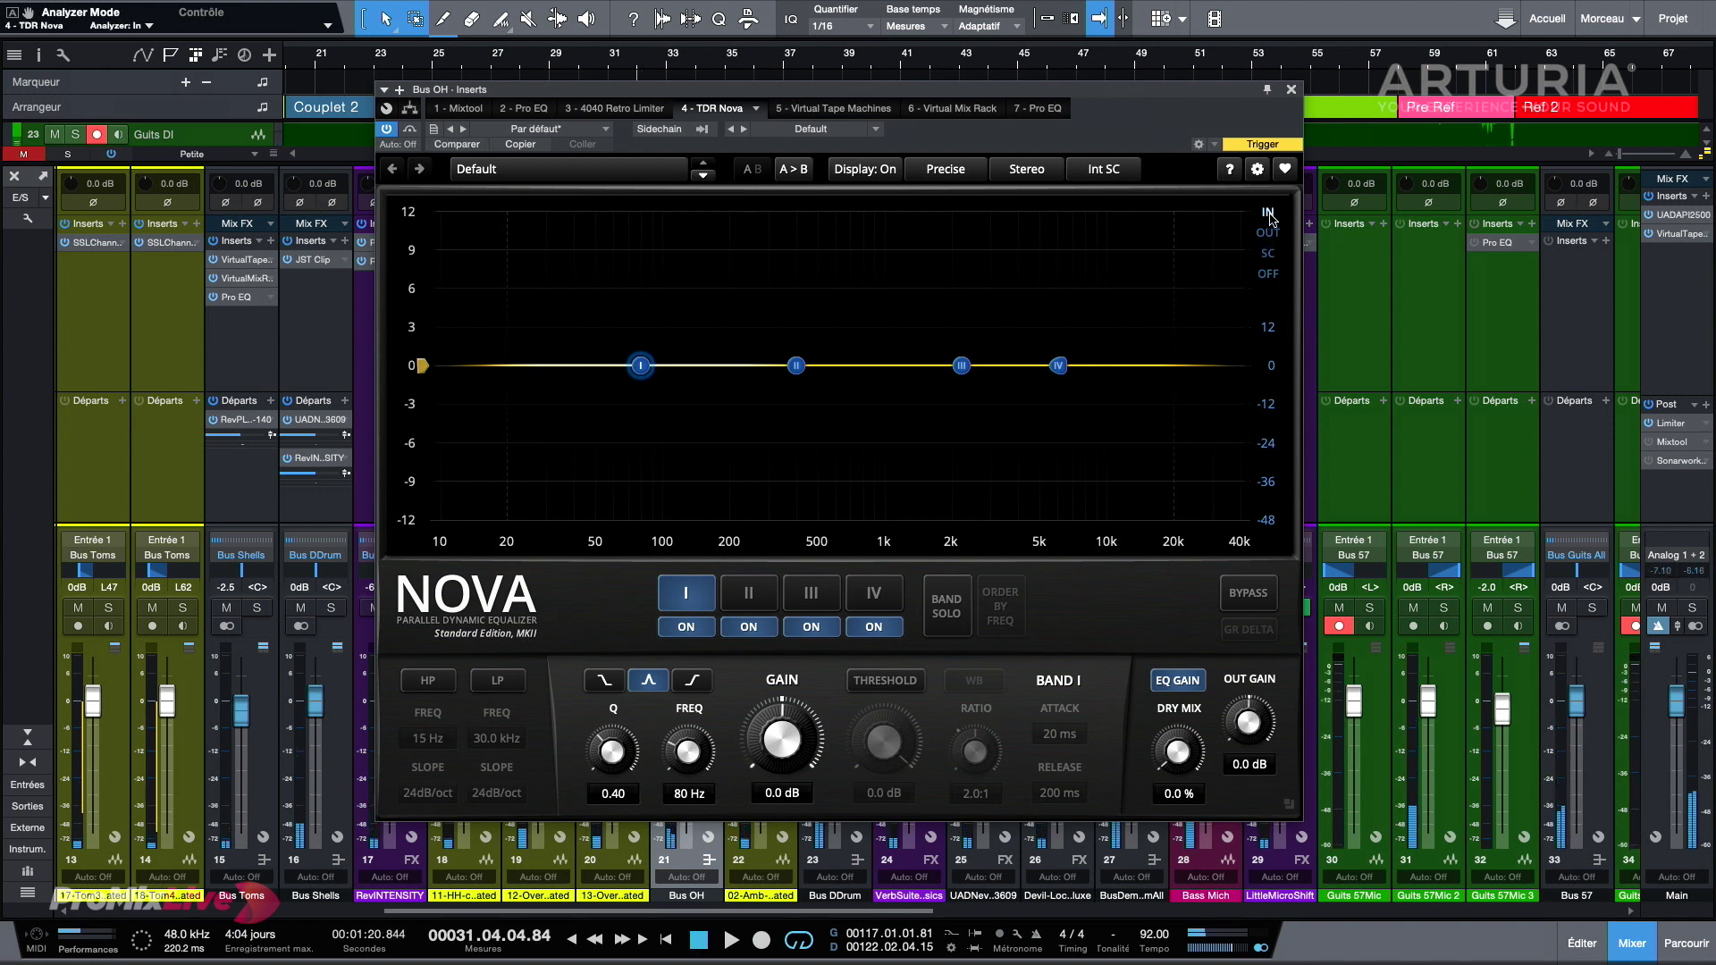
key(space)
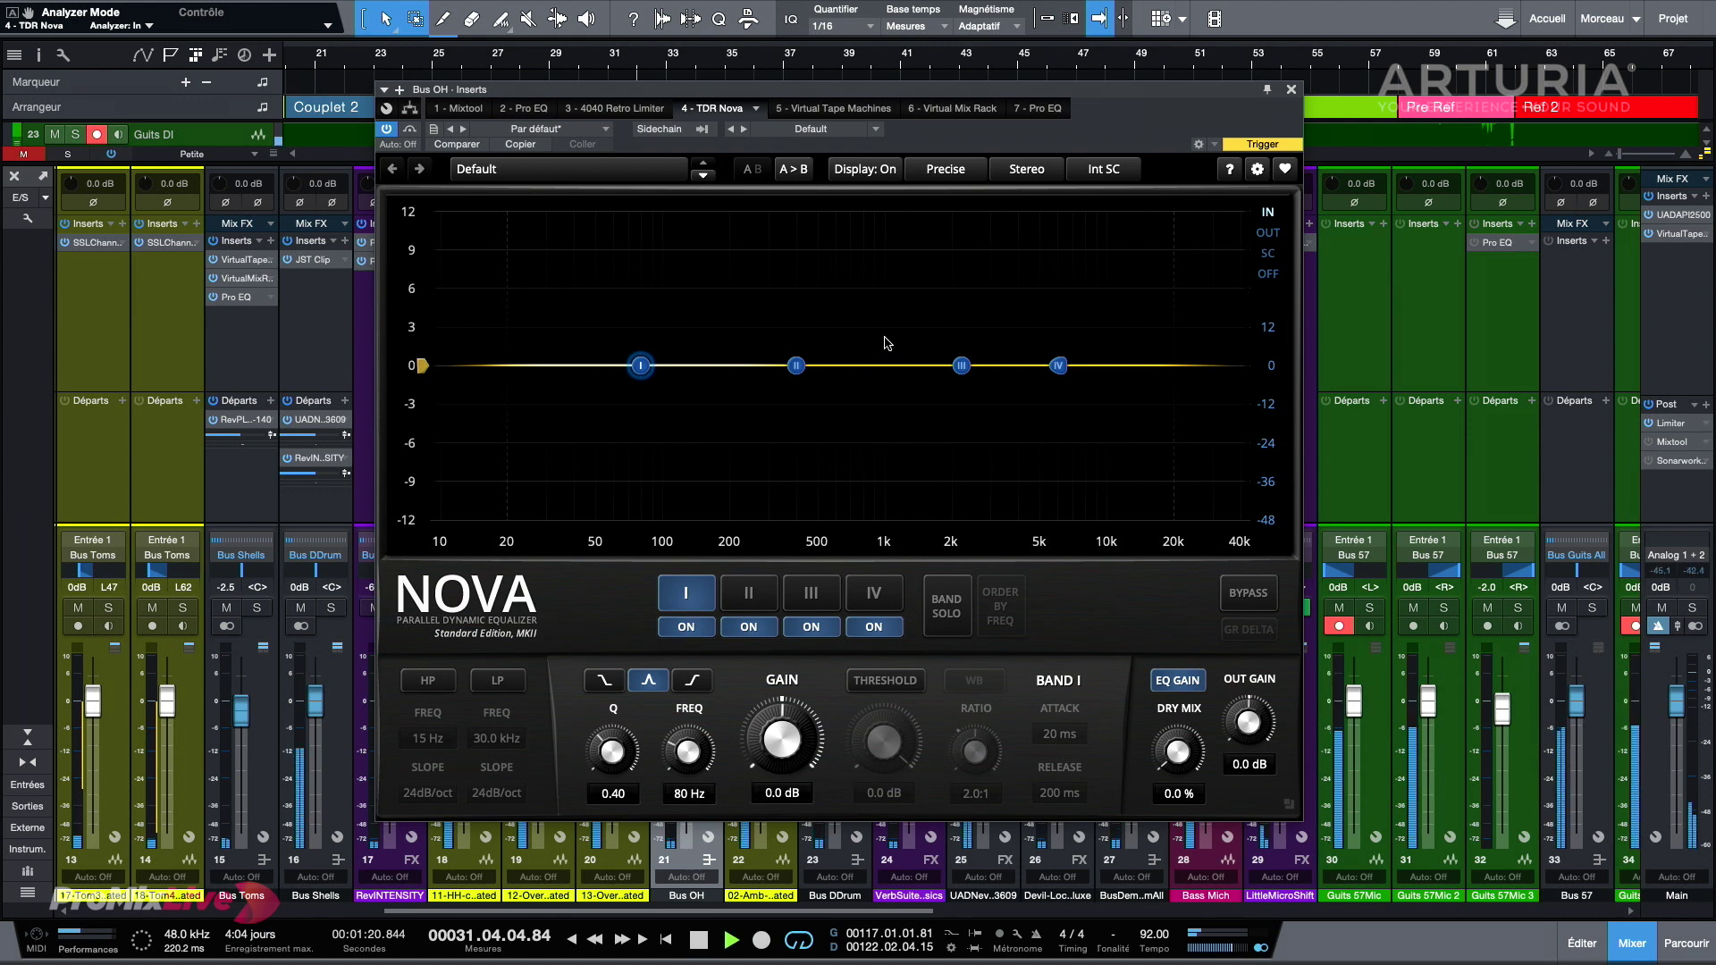
key(space)
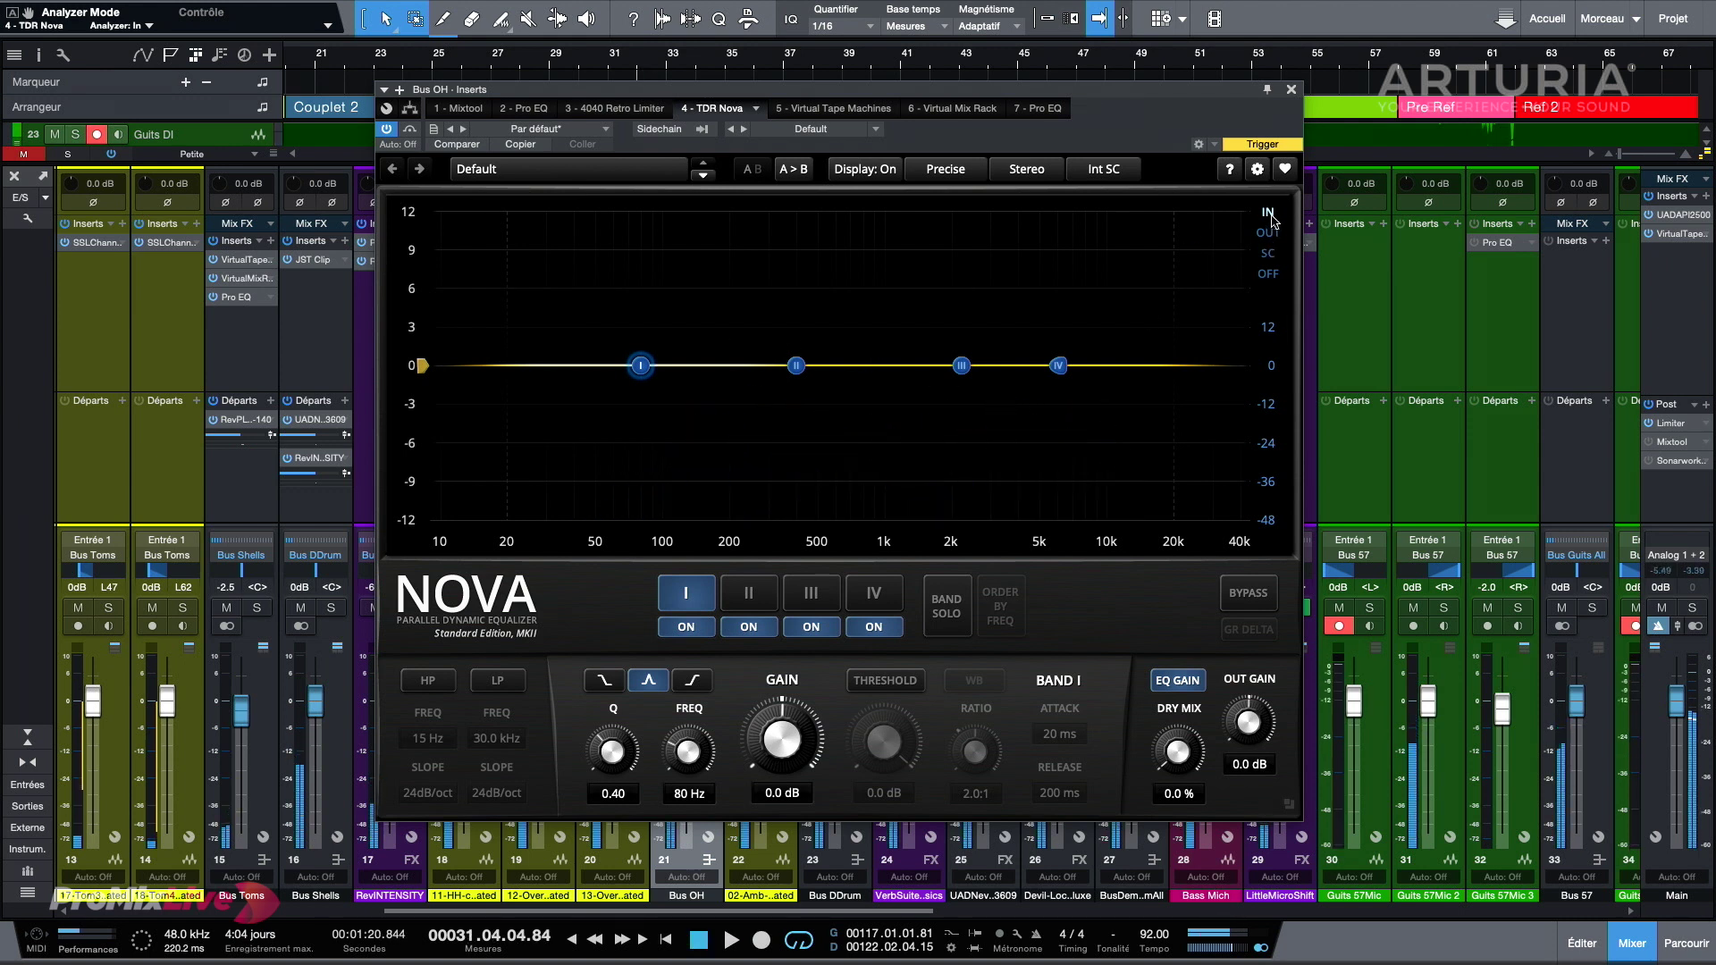
click(1268, 233)
click(1268, 273)
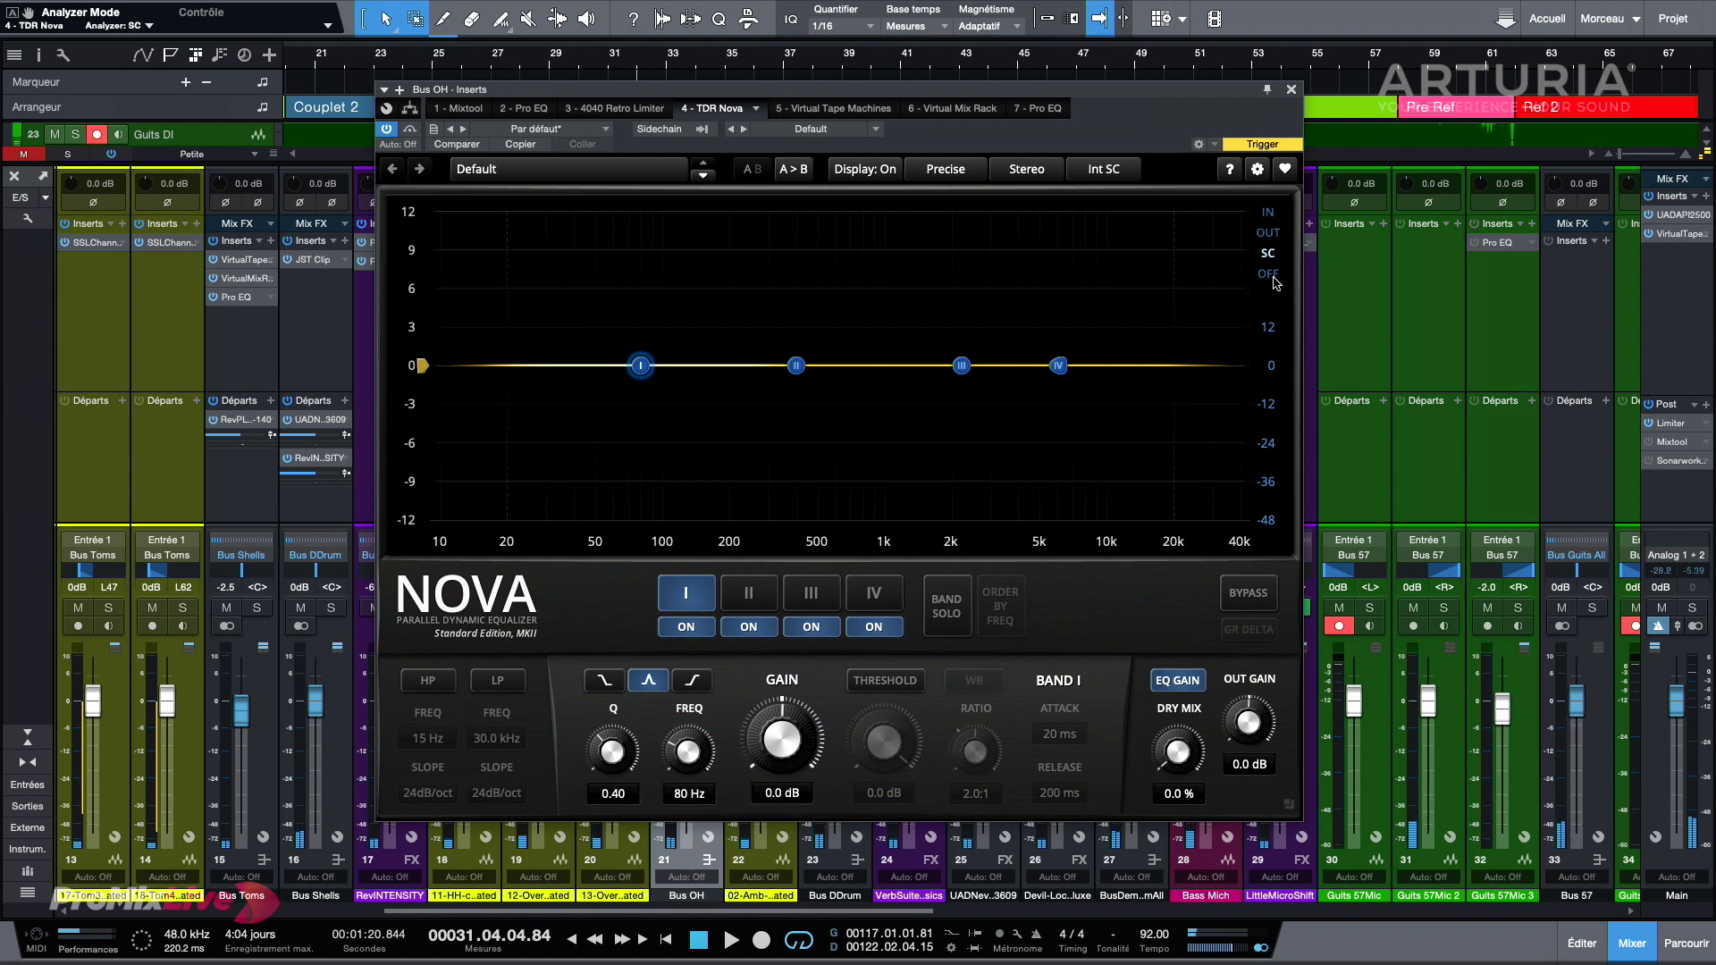
key(space)
key(space)
click(1269, 212)
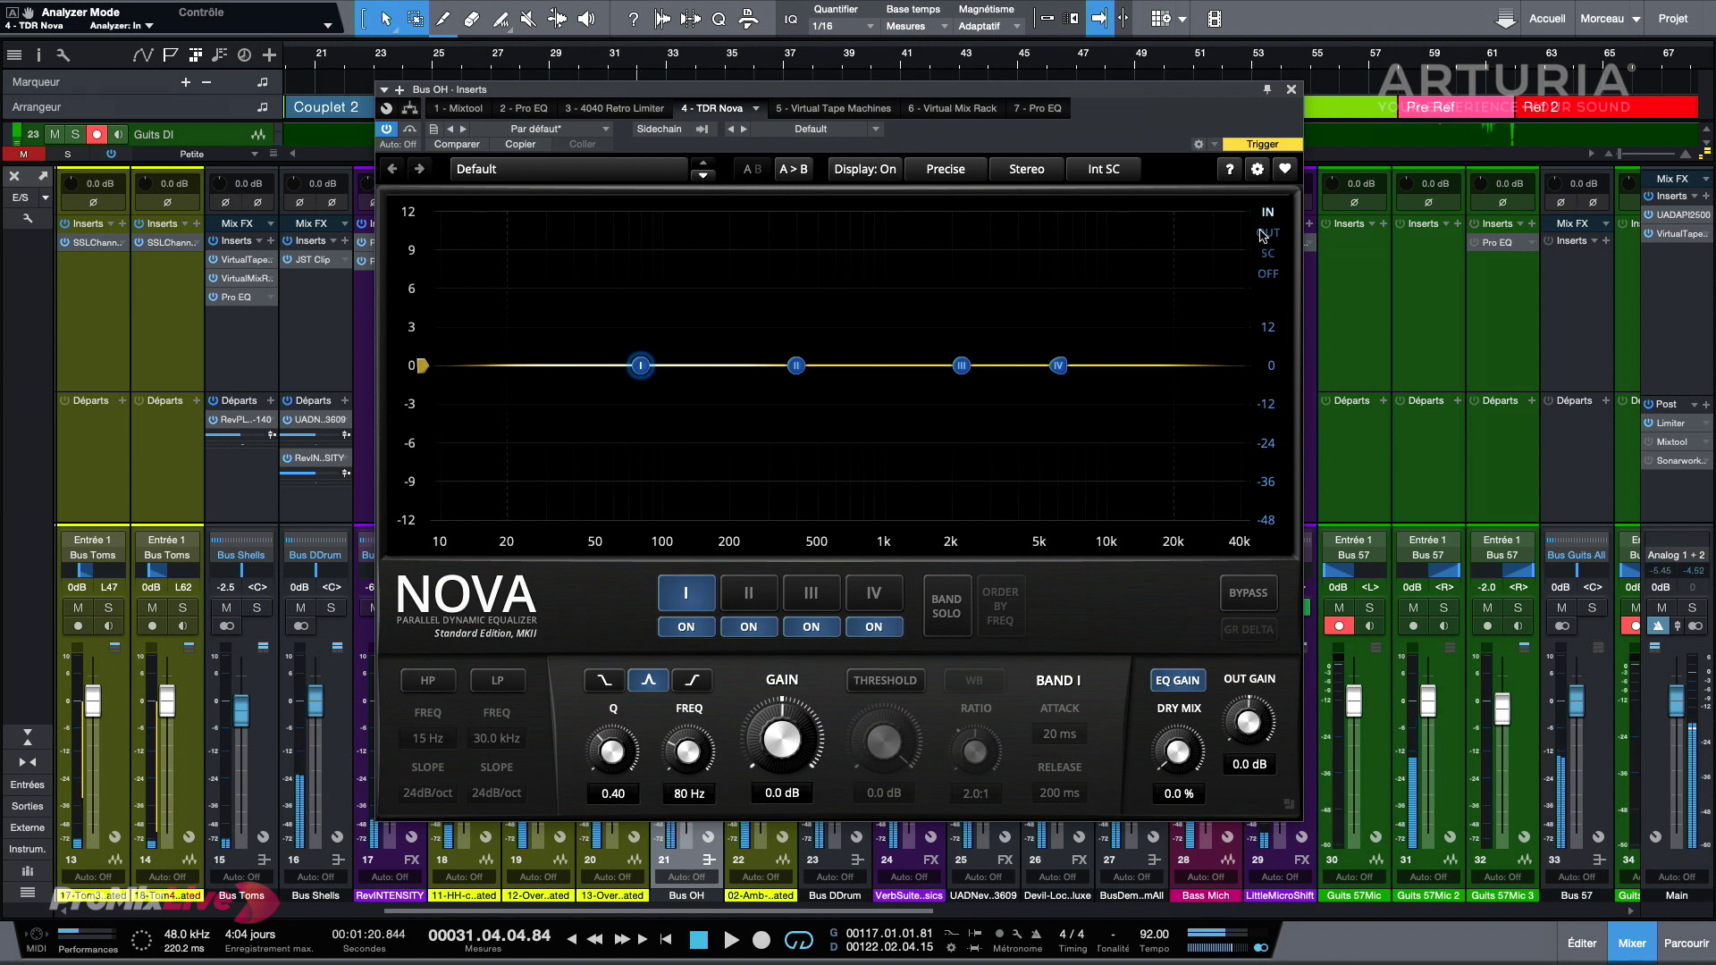
Step: Set TDR Nova's processing quality to Precise+
click(952, 171)
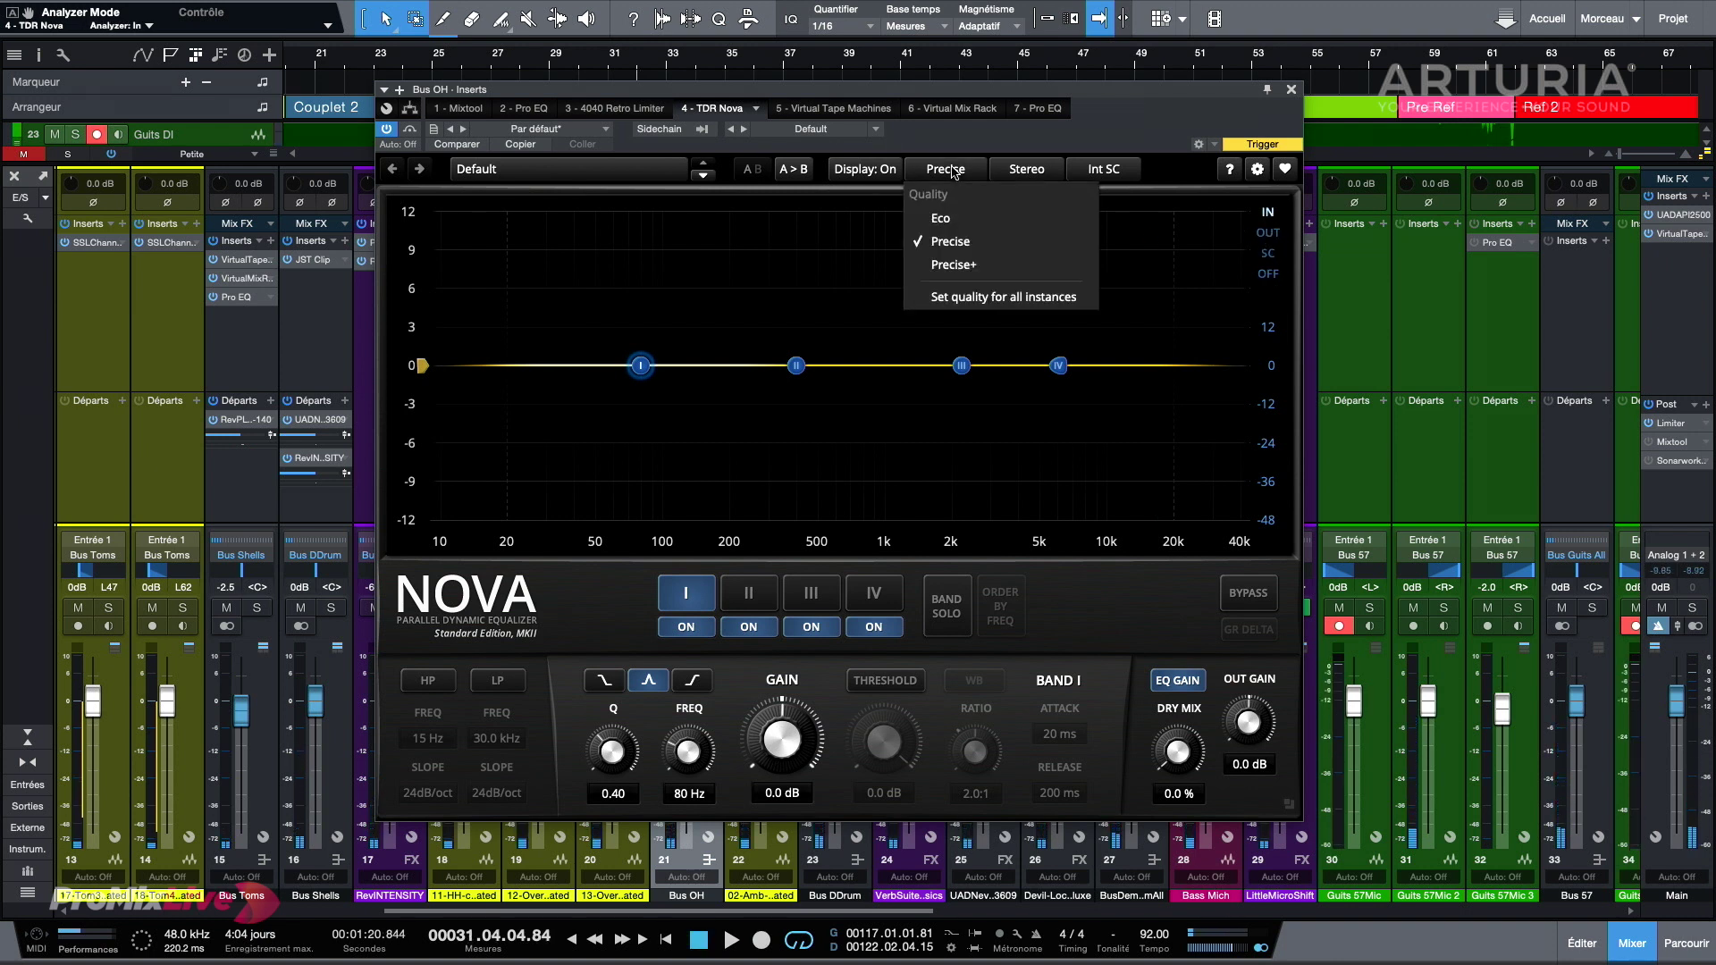
click(974, 267)
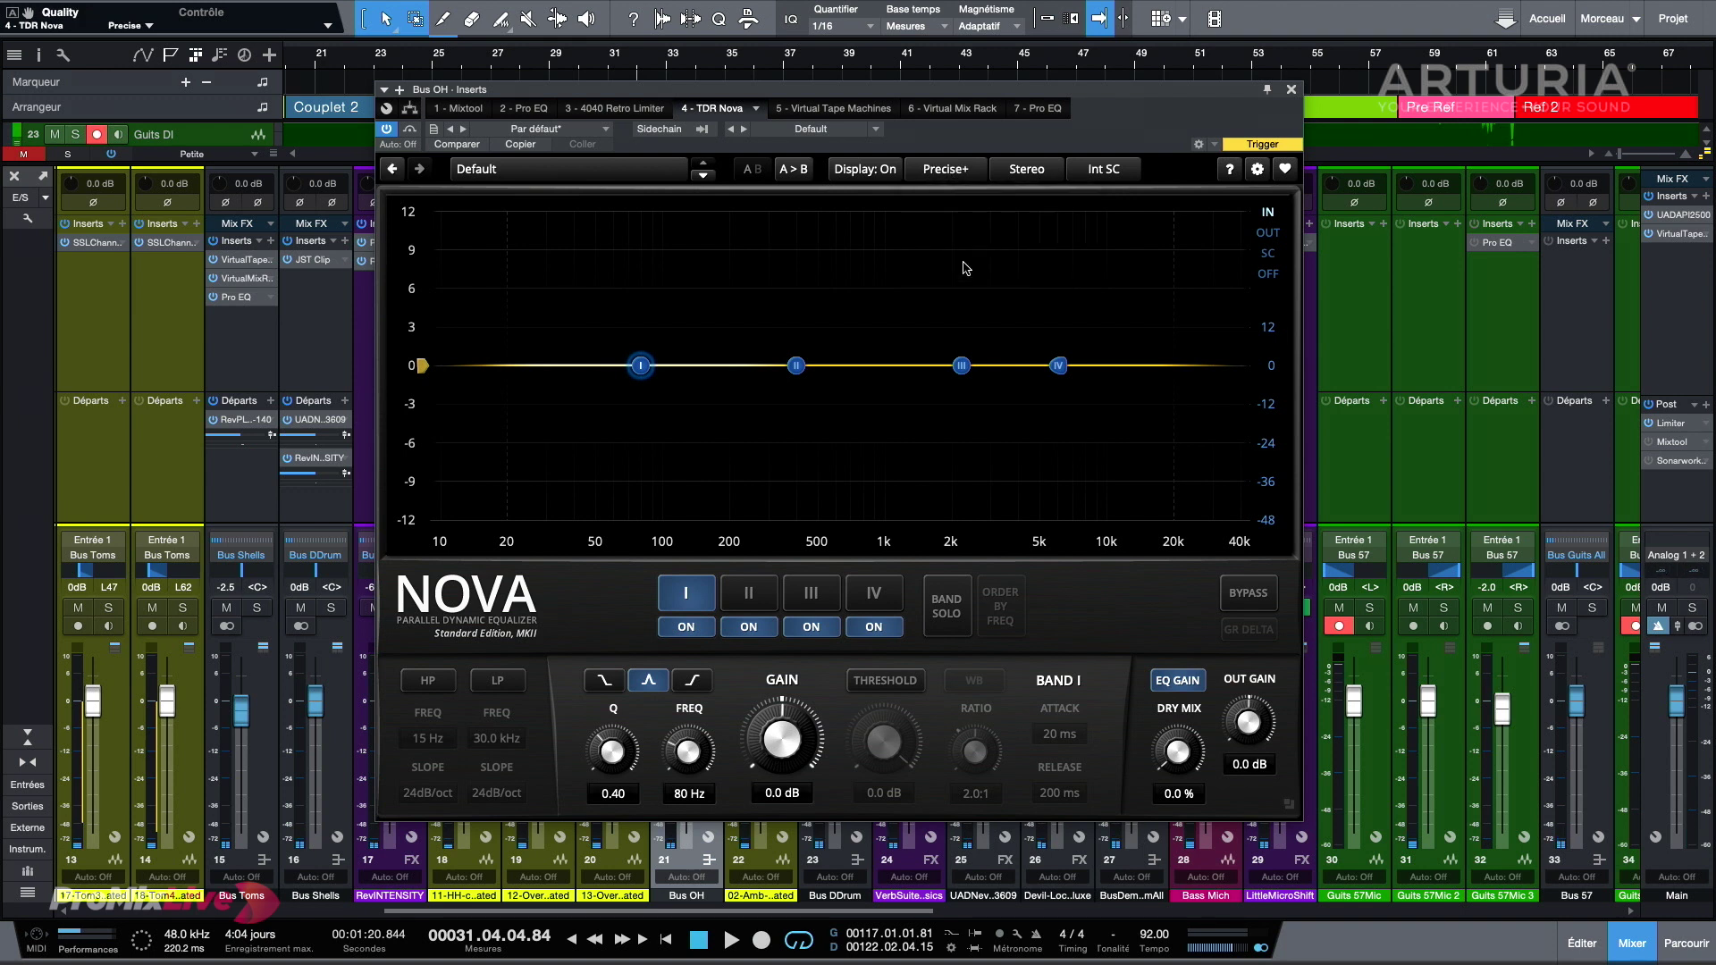
click(971, 170)
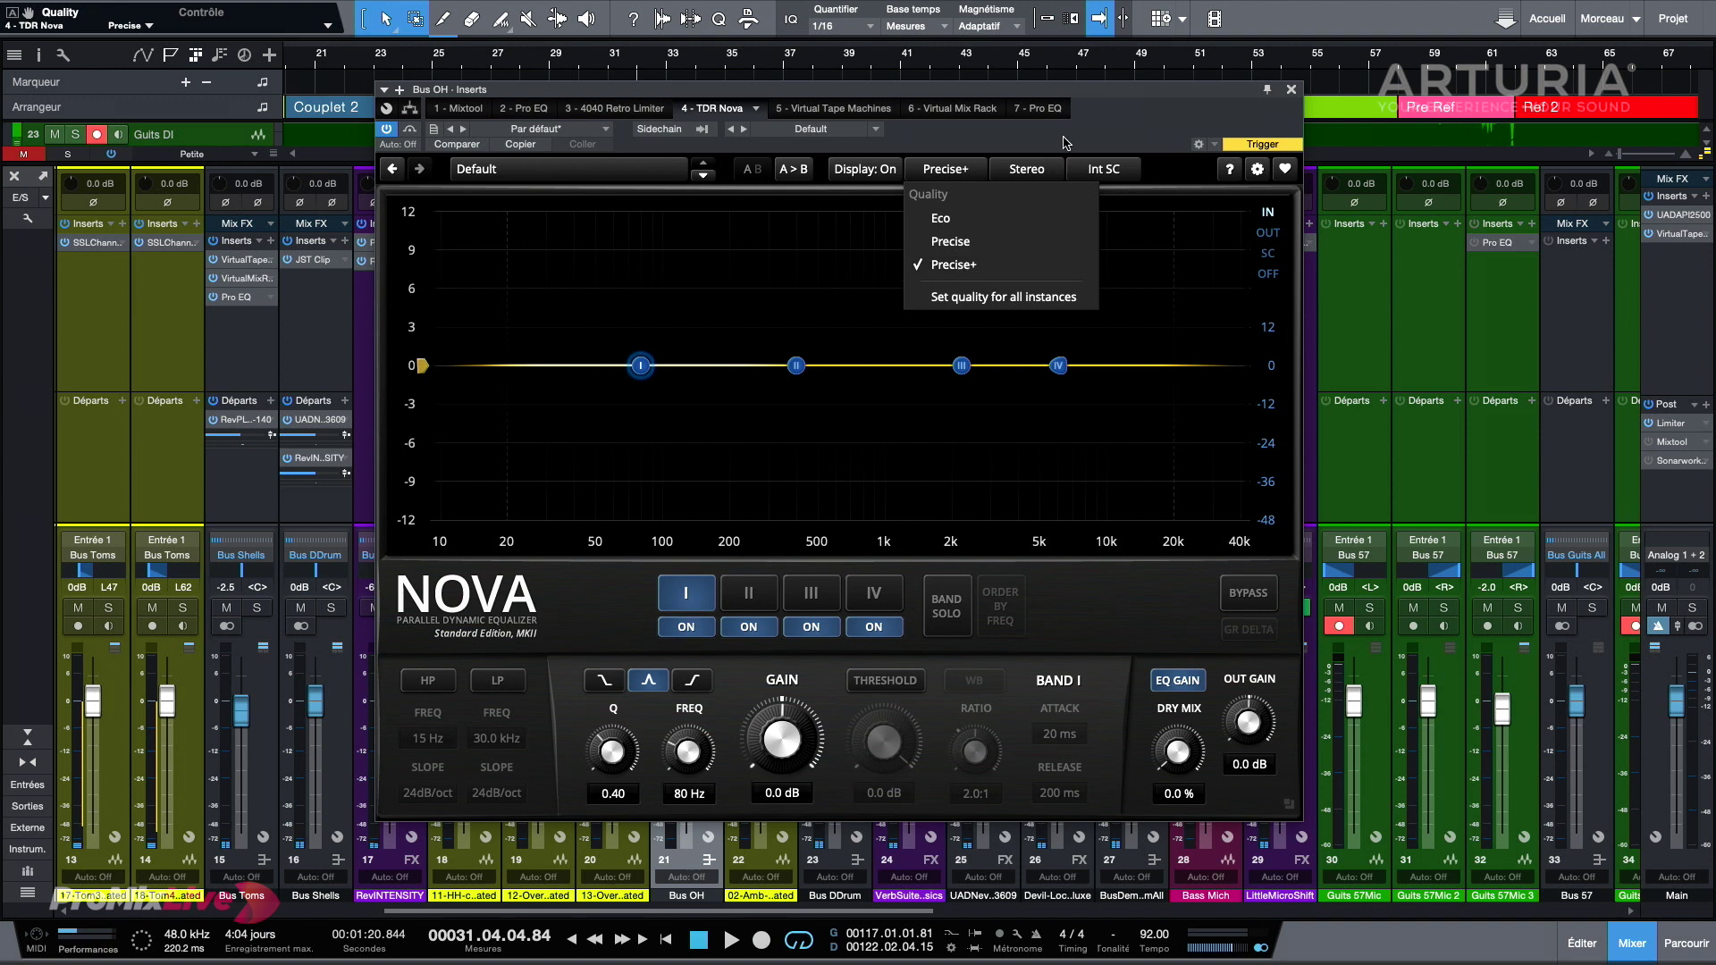
click(945, 174)
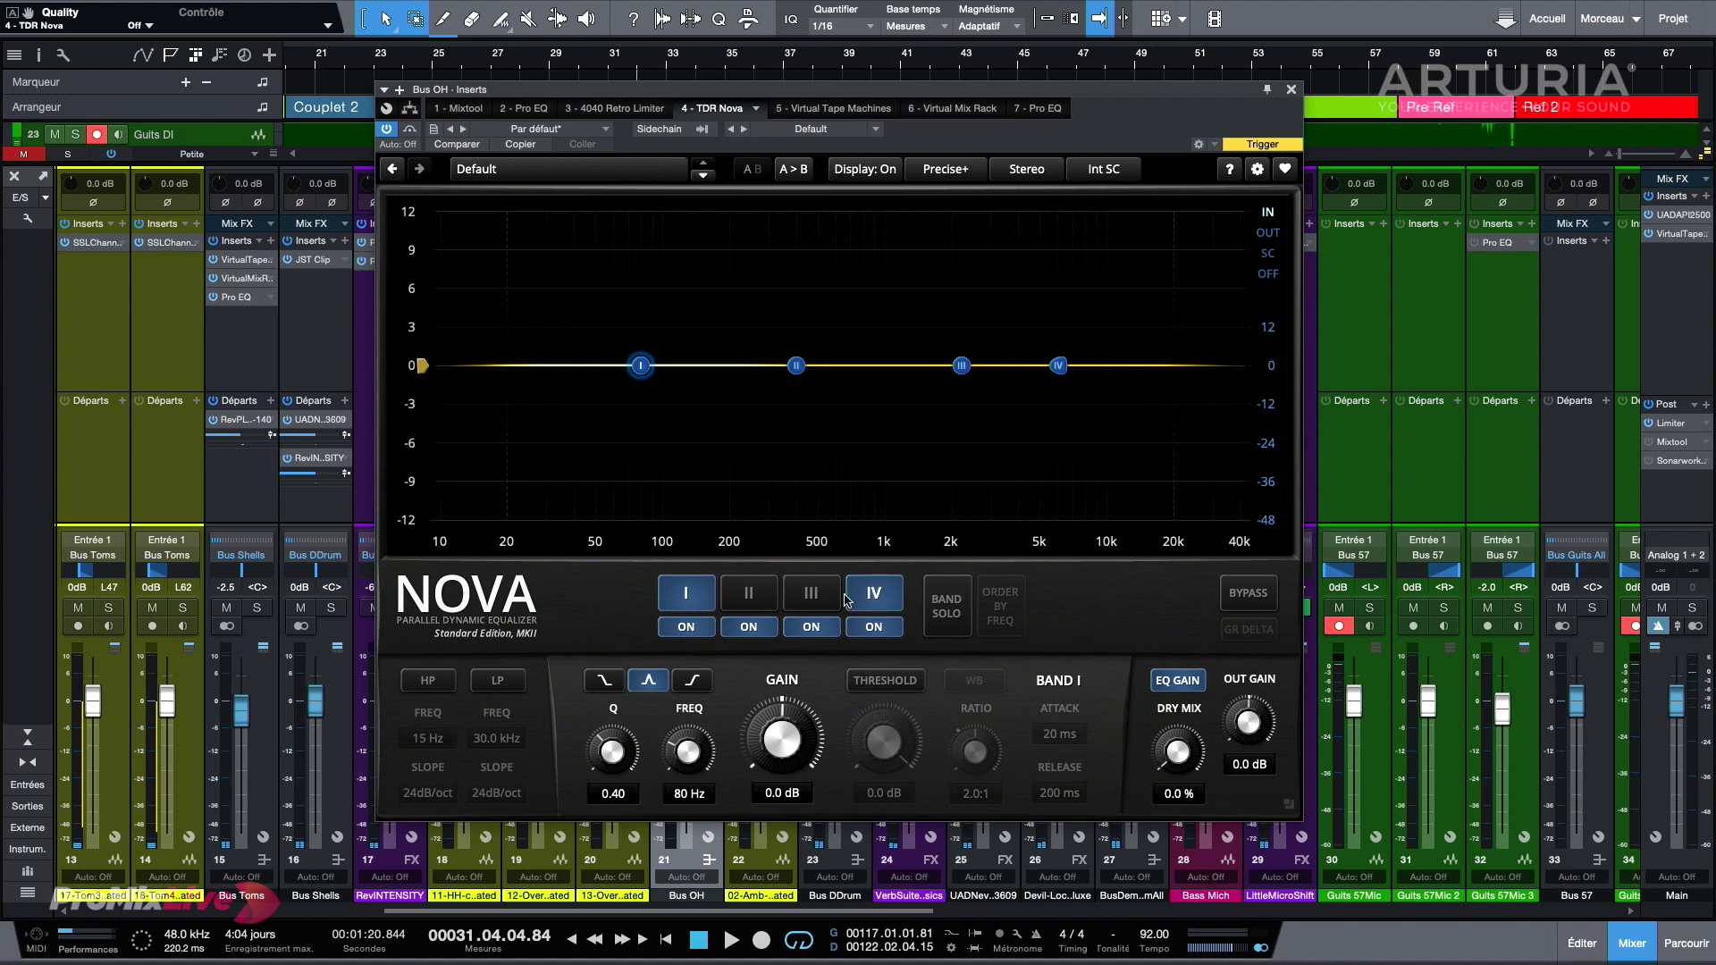
Step: View the individual band and wide band controls in TDR Nova, and reposition the plug-in window
click(788, 599)
click(690, 598)
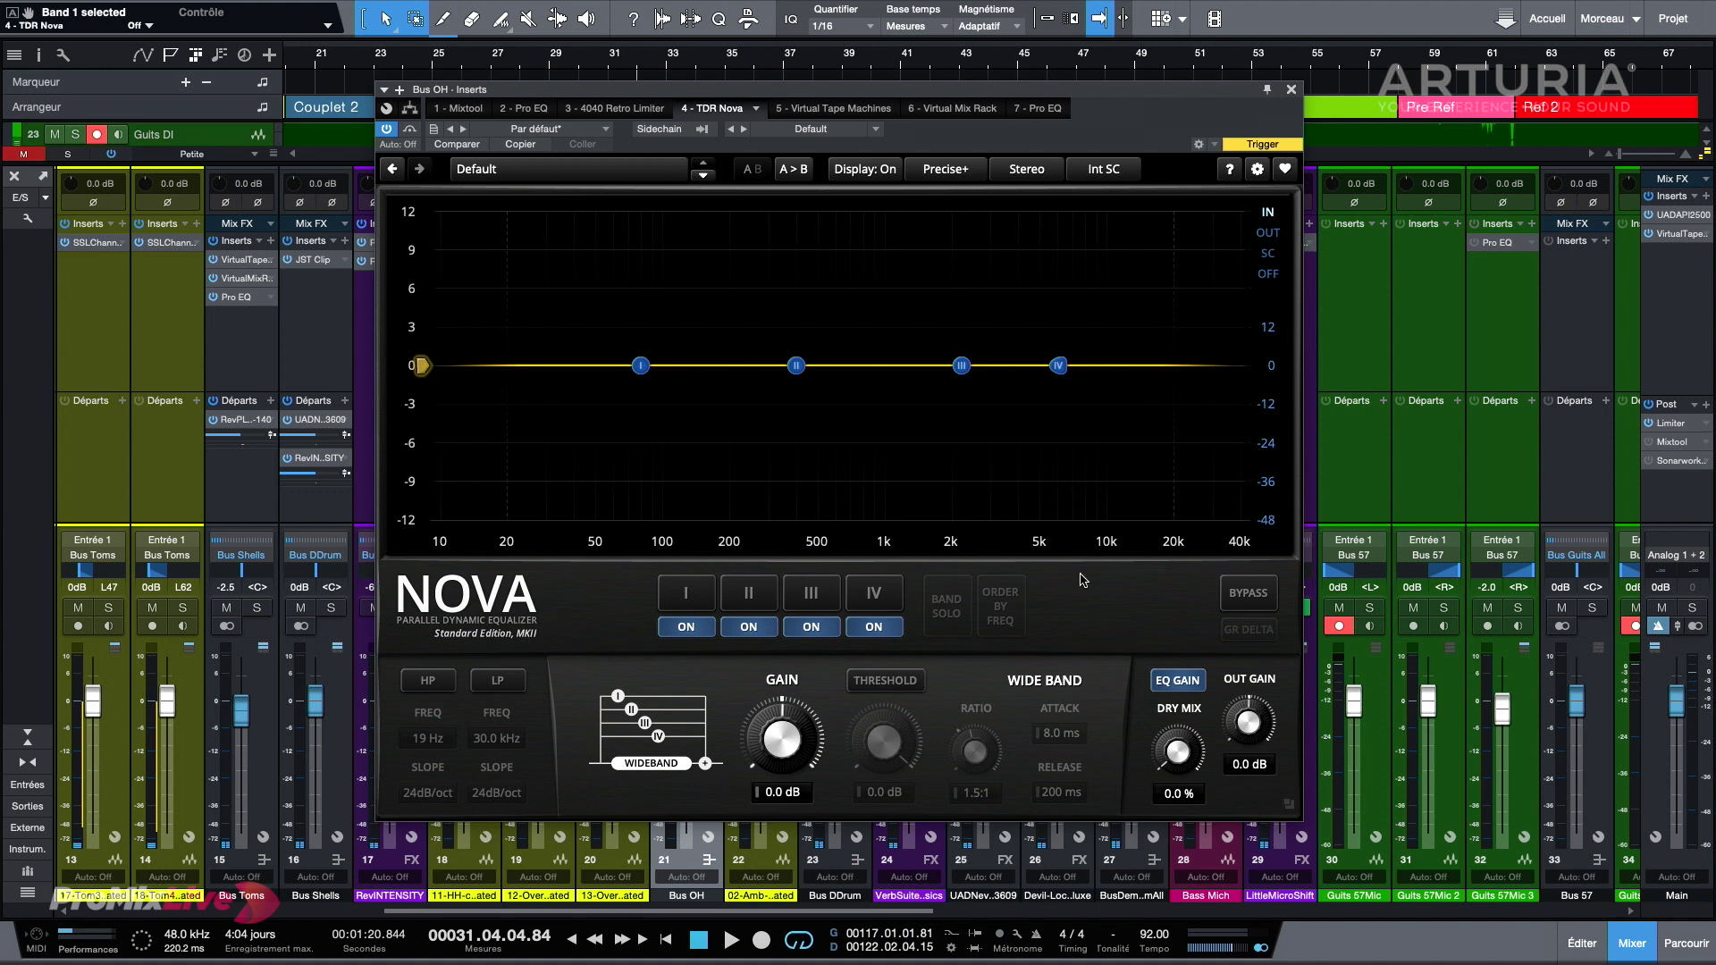
drag(992, 91, 990, 101)
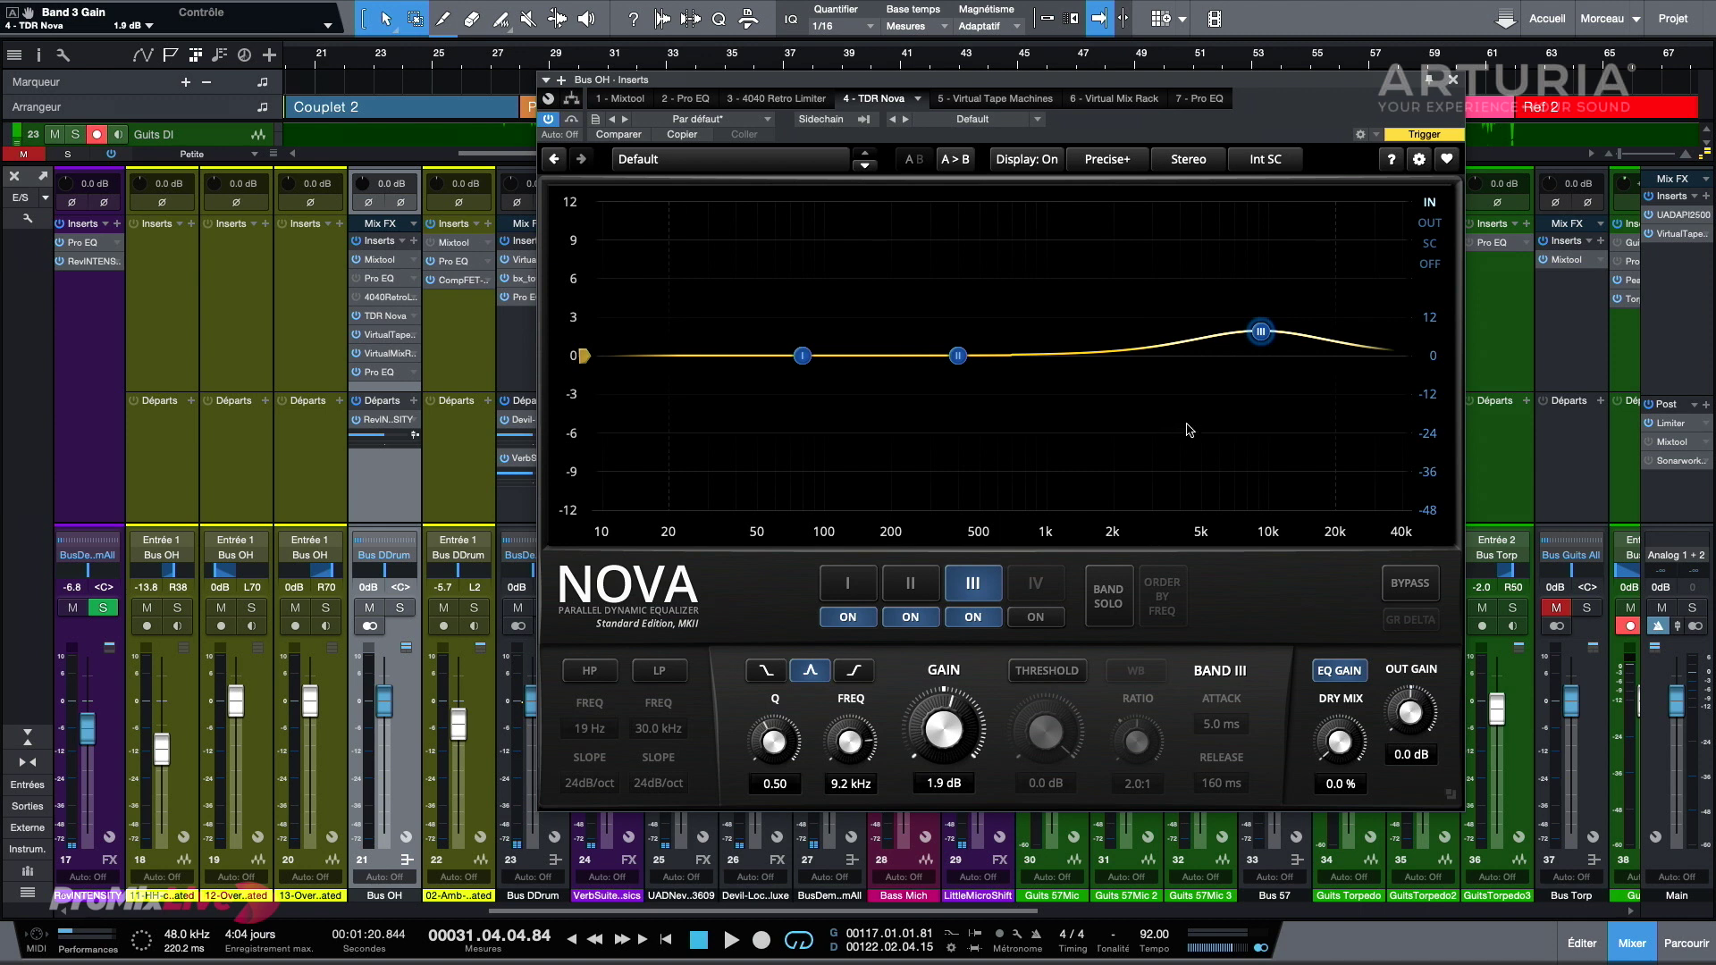
Step: Solo band III in TDR Nova and set it to 8.7 kHz, 3.3 dB gain and a Q of 0.57, auditioning a narrower Q
click(1113, 604)
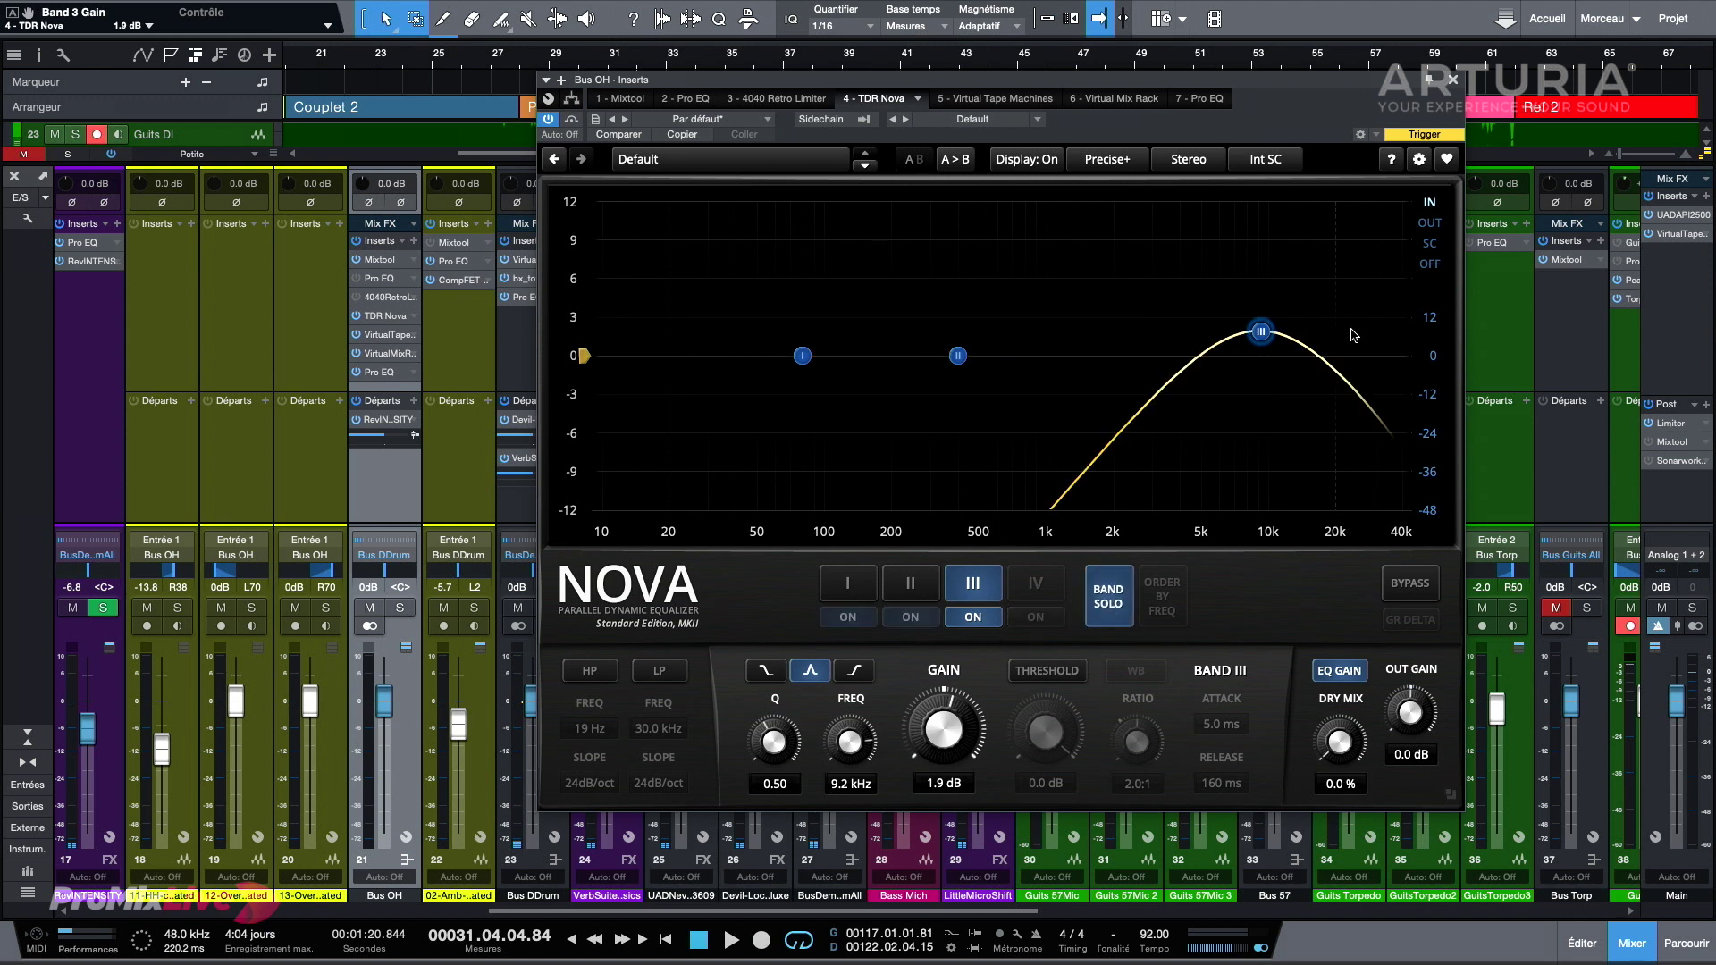
drag(1260, 331, 1254, 316)
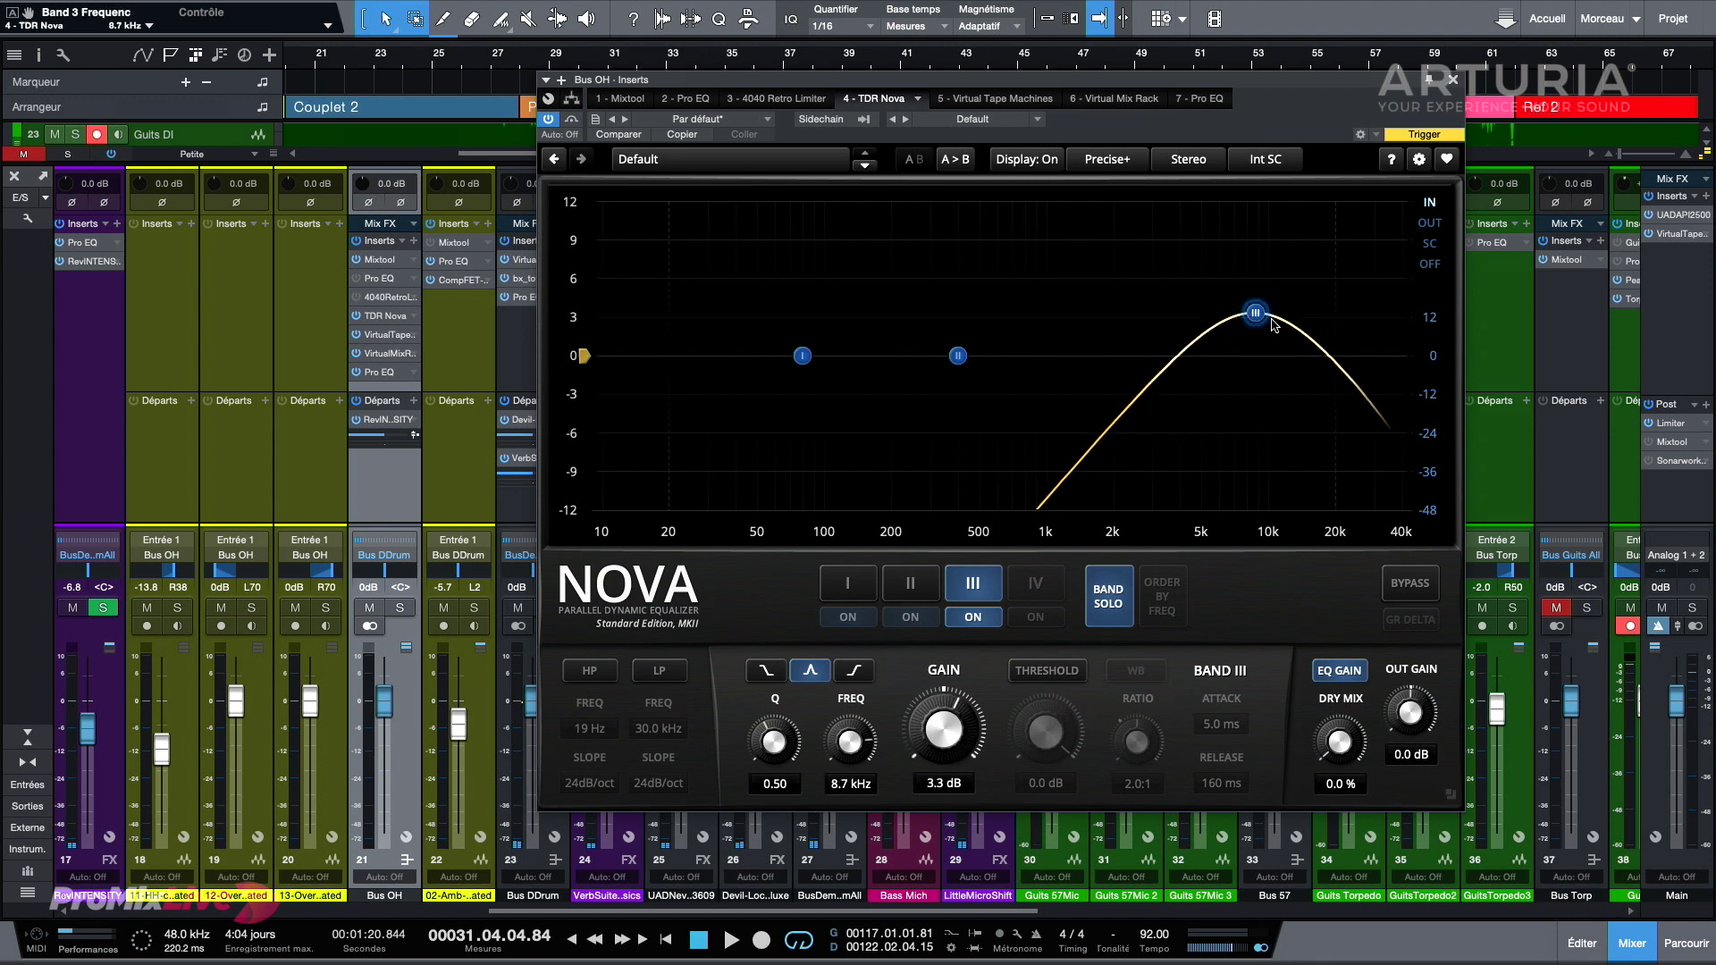
scroll(1261, 318, up, 10)
key(space)
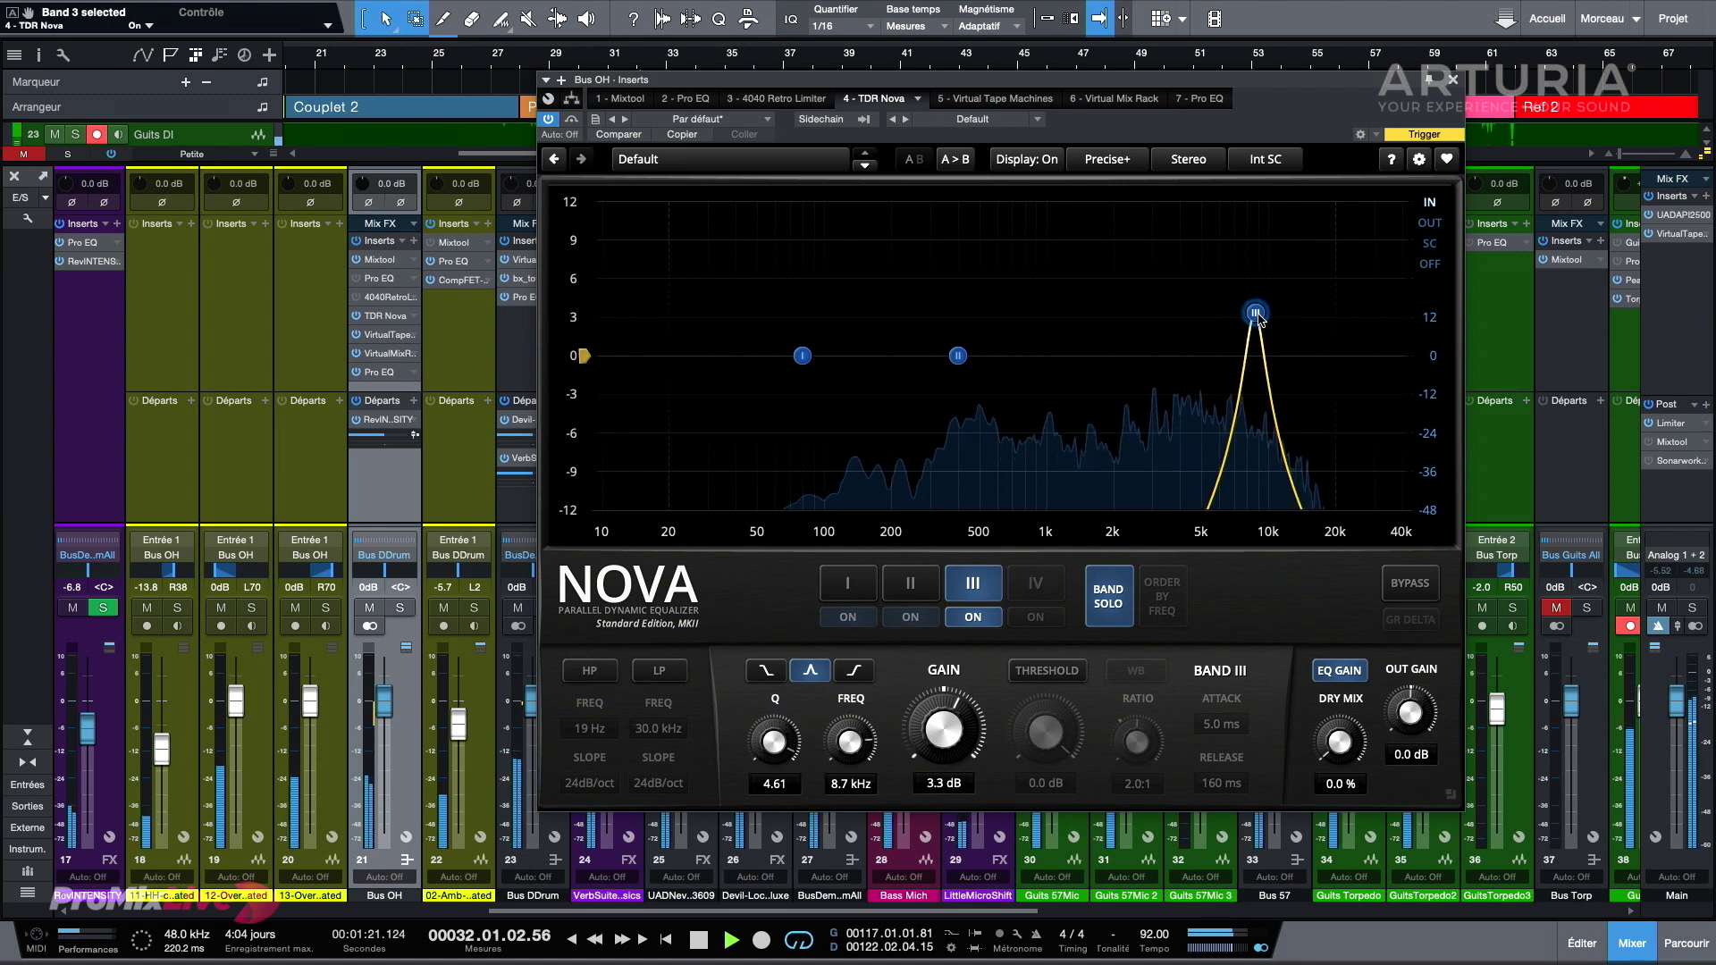
scroll(1255, 314, down, 15)
key(space)
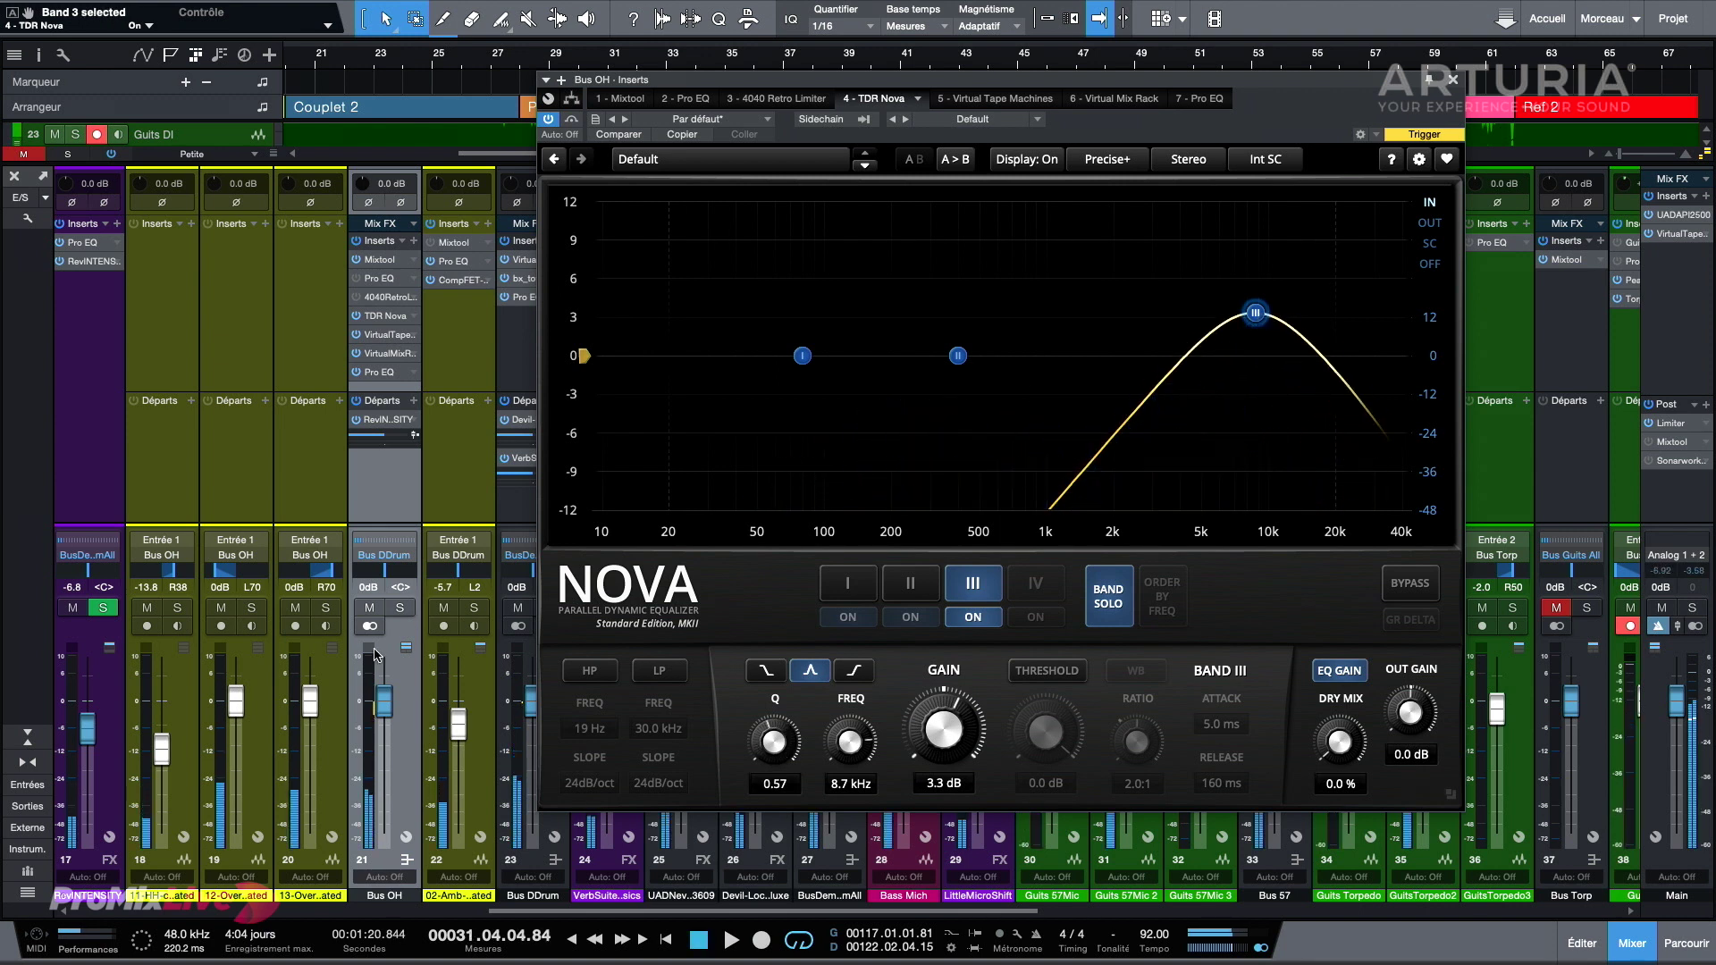
Step: Solo the Bus OH channel, tune band III to 7.8 kHz and 3.5 dB during playback, and turn off the band solo
click(399, 610)
key(space)
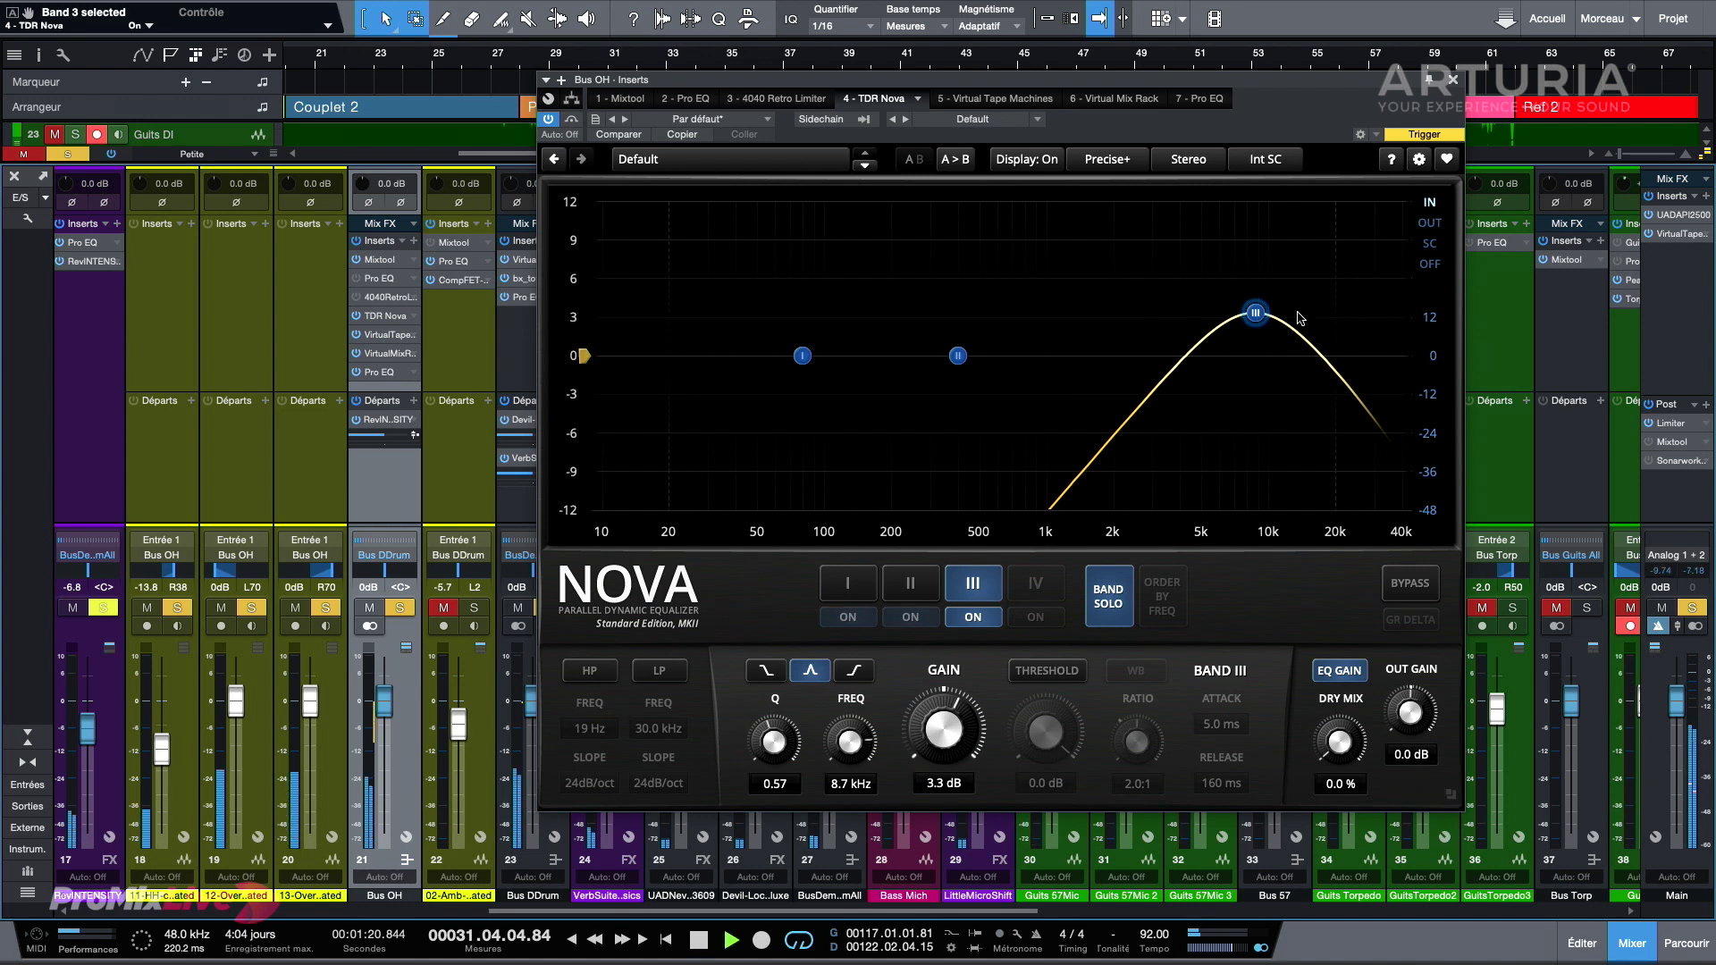
mouse_move(1253, 315)
mouse_down()
mouse_move(1180, 290)
mouse_move(1135, 302)
mouse_move(1376, 313)
mouse_move(1222, 314)
mouse_move(1247, 312)
mouse_up()
key(space)
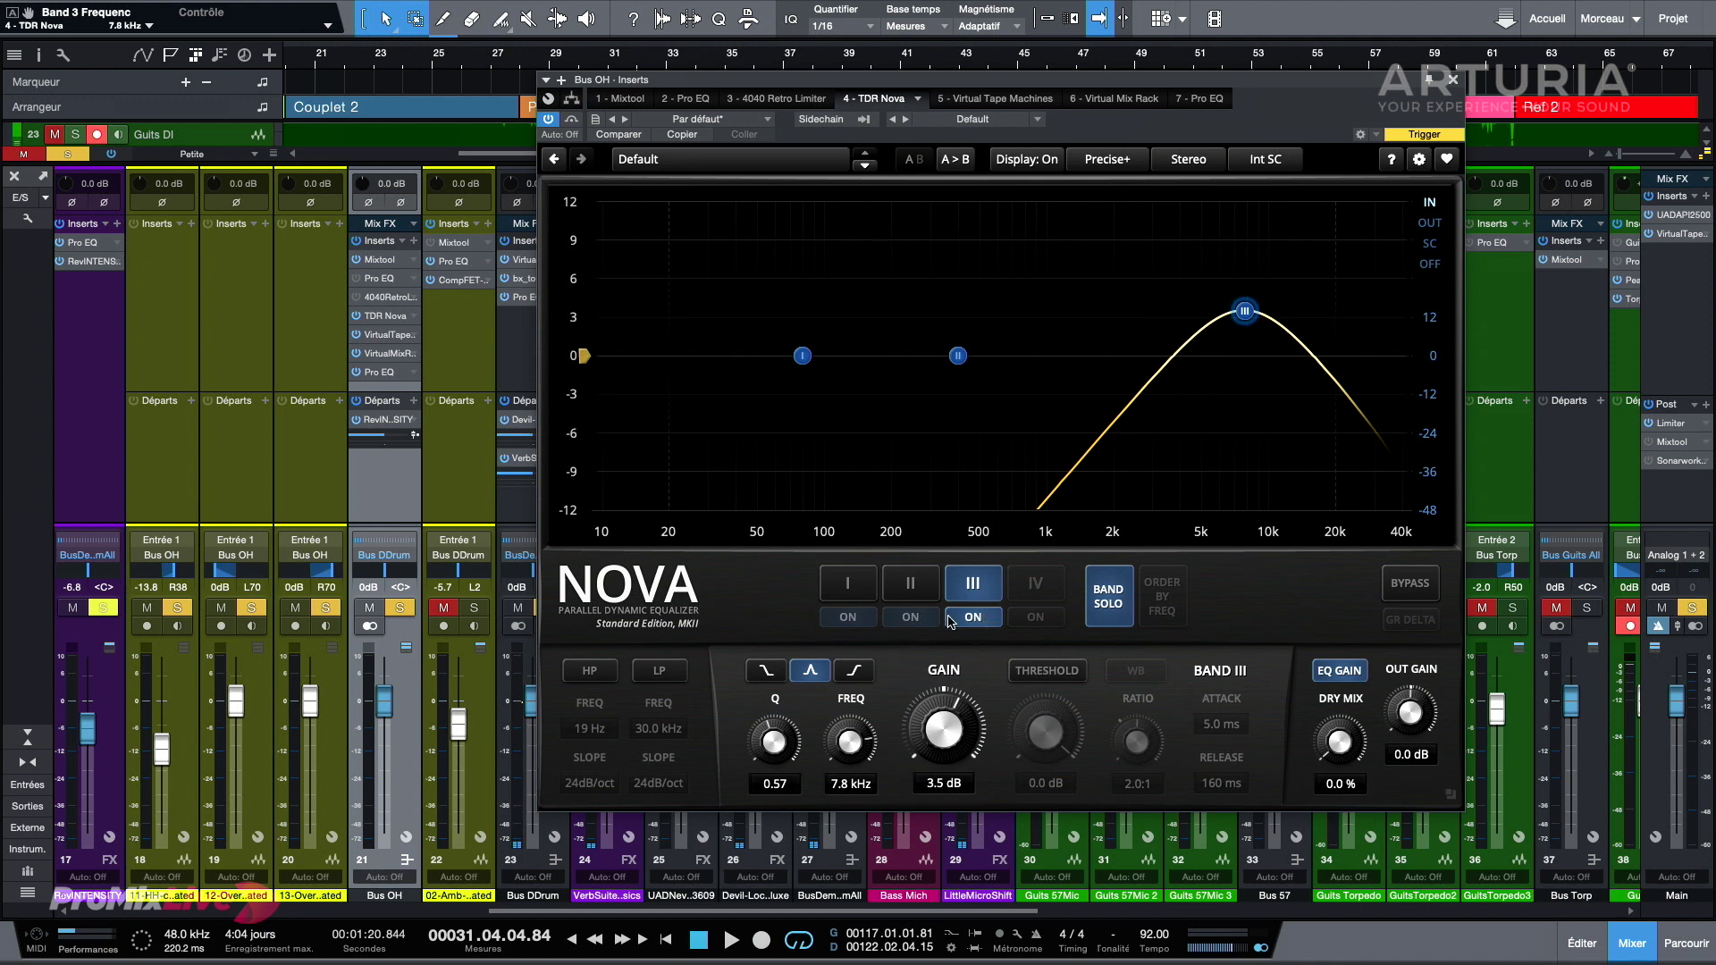
click(1113, 615)
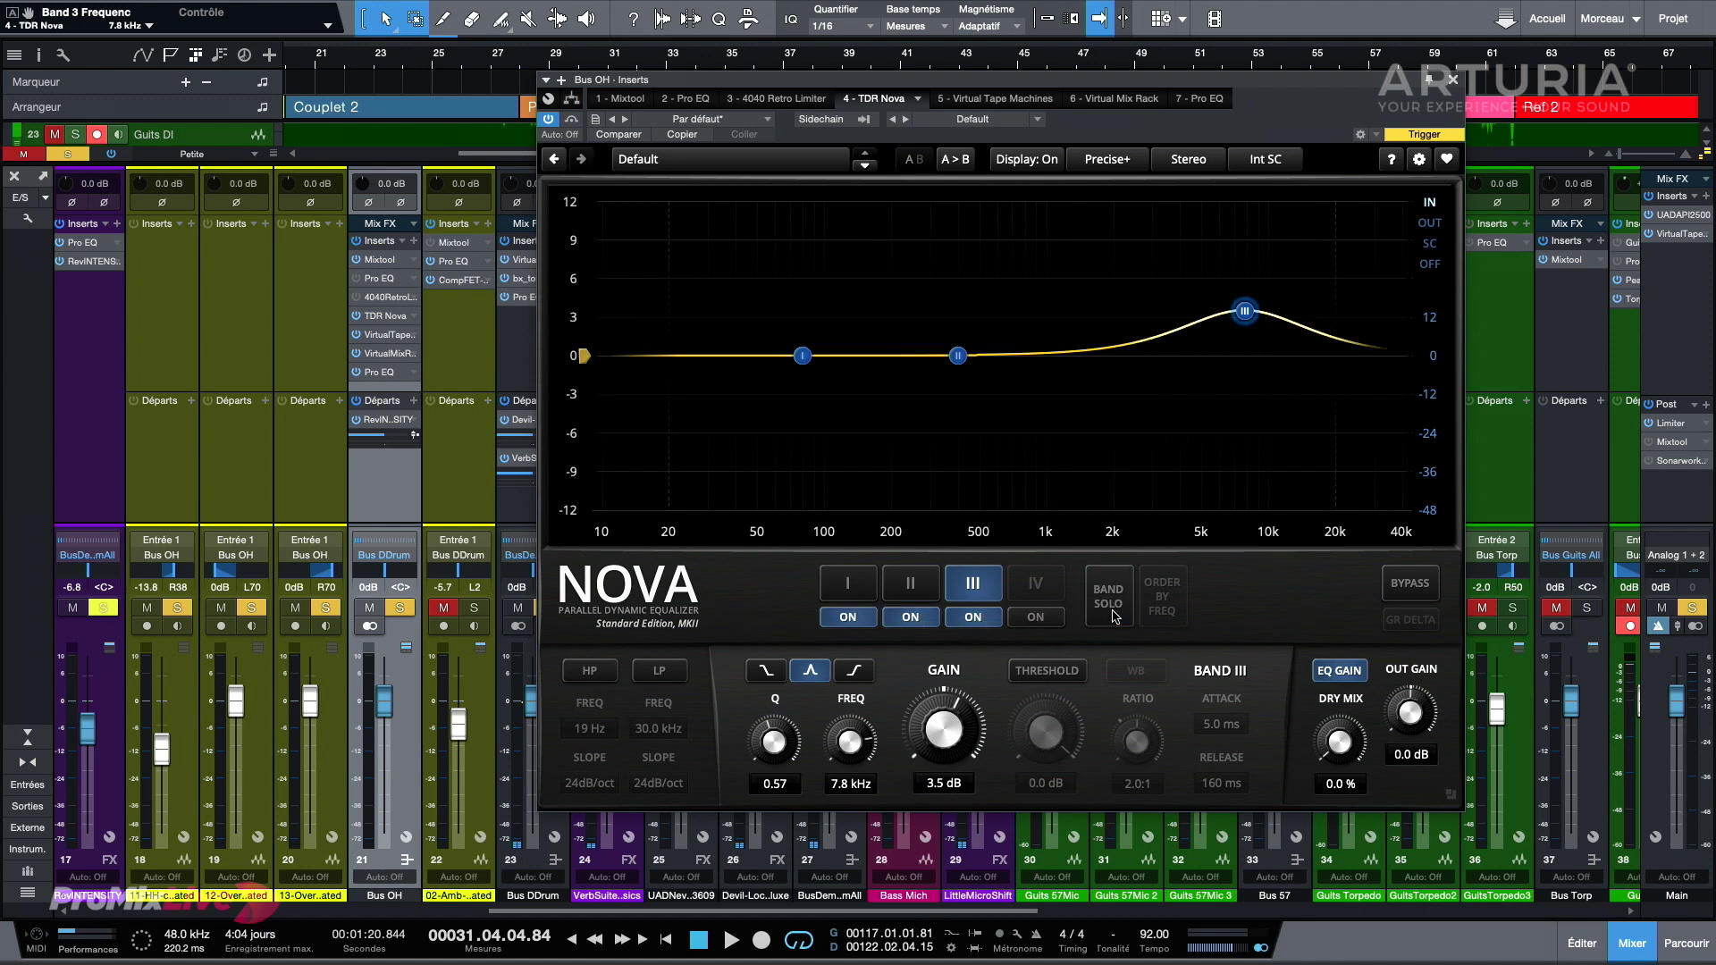
Step: Enable dynamic processing on band III with a 4.0:1 ratio and tune its threshold to -20.1 dB during playback
click(1053, 672)
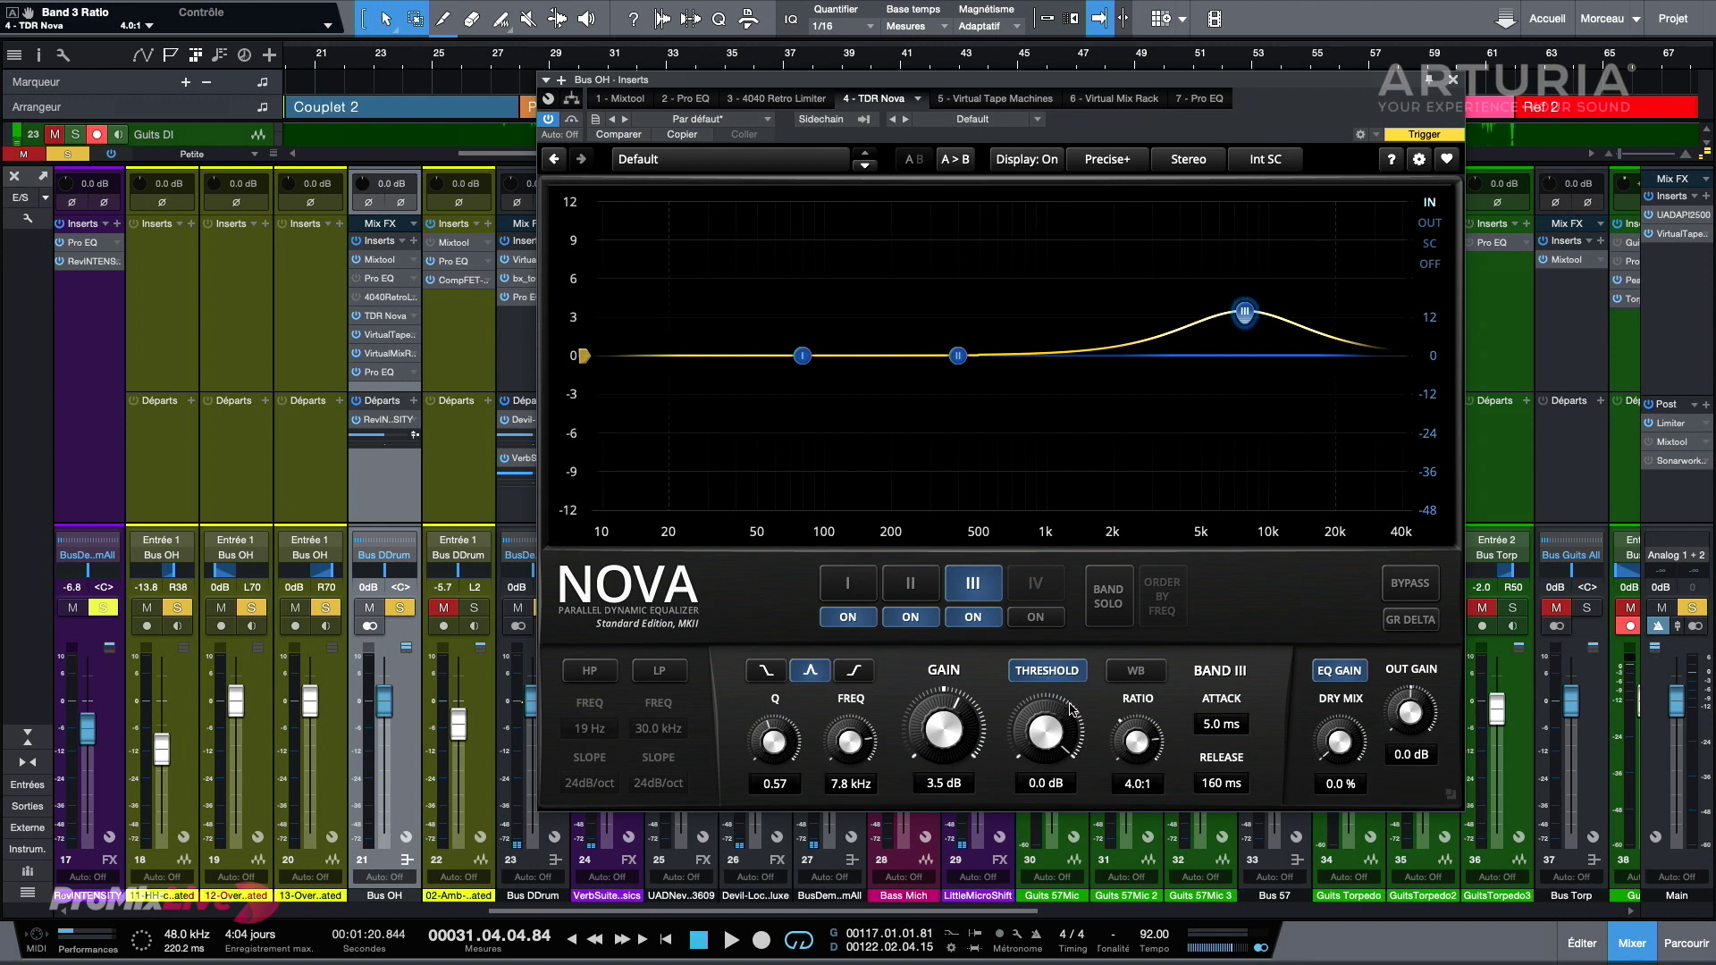
key(space)
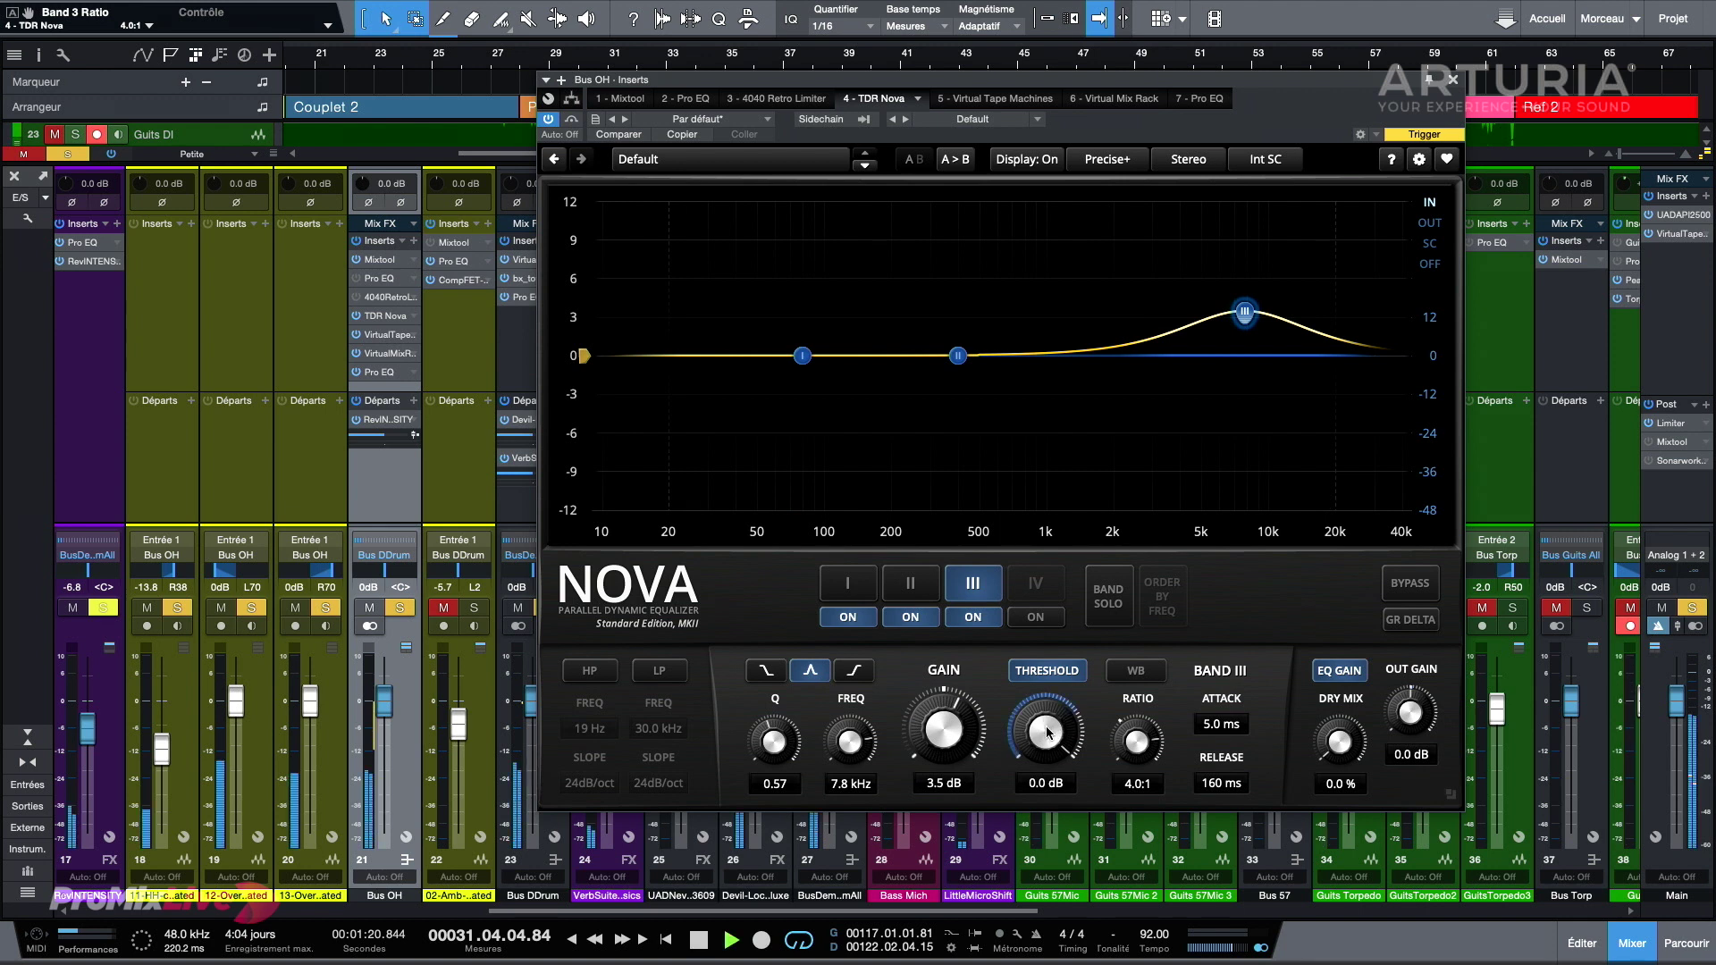
mouse_move(1050, 732)
mouse_down()
mouse_move(1051, 808)
mouse_move(1039, 717)
mouse_up()
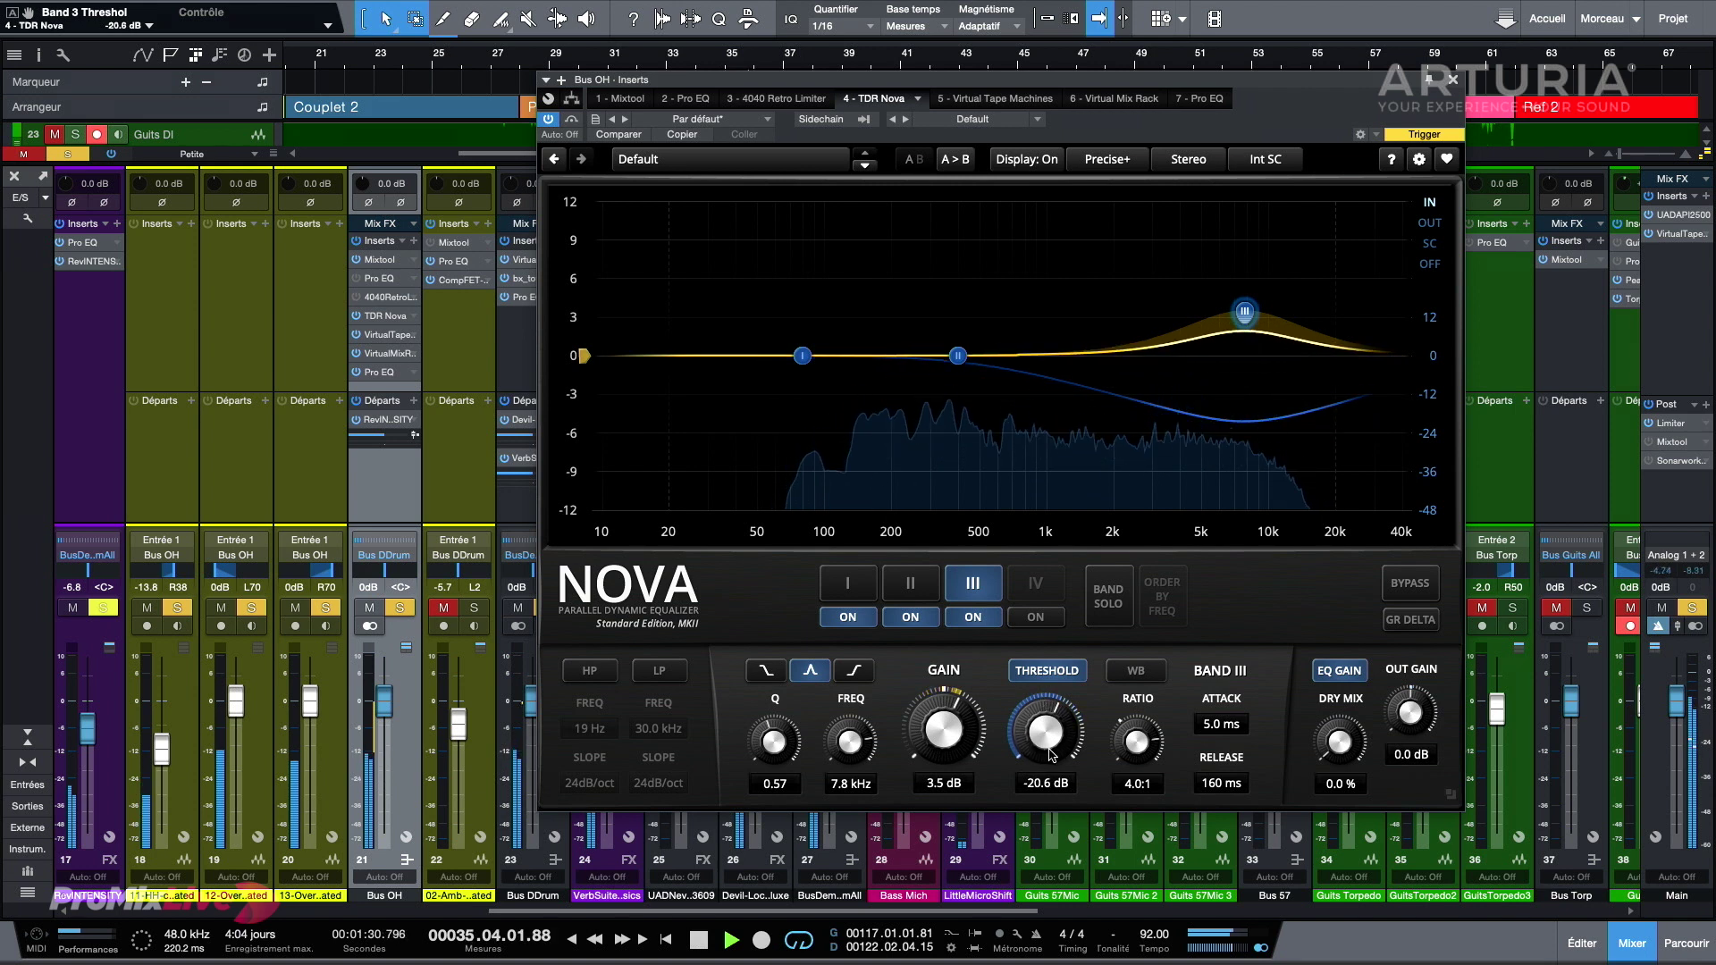
mouse_move(1057, 747)
mouse_down()
mouse_move(1045, 736)
mouse_move(1045, 760)
mouse_move(1046, 720)
mouse_up()
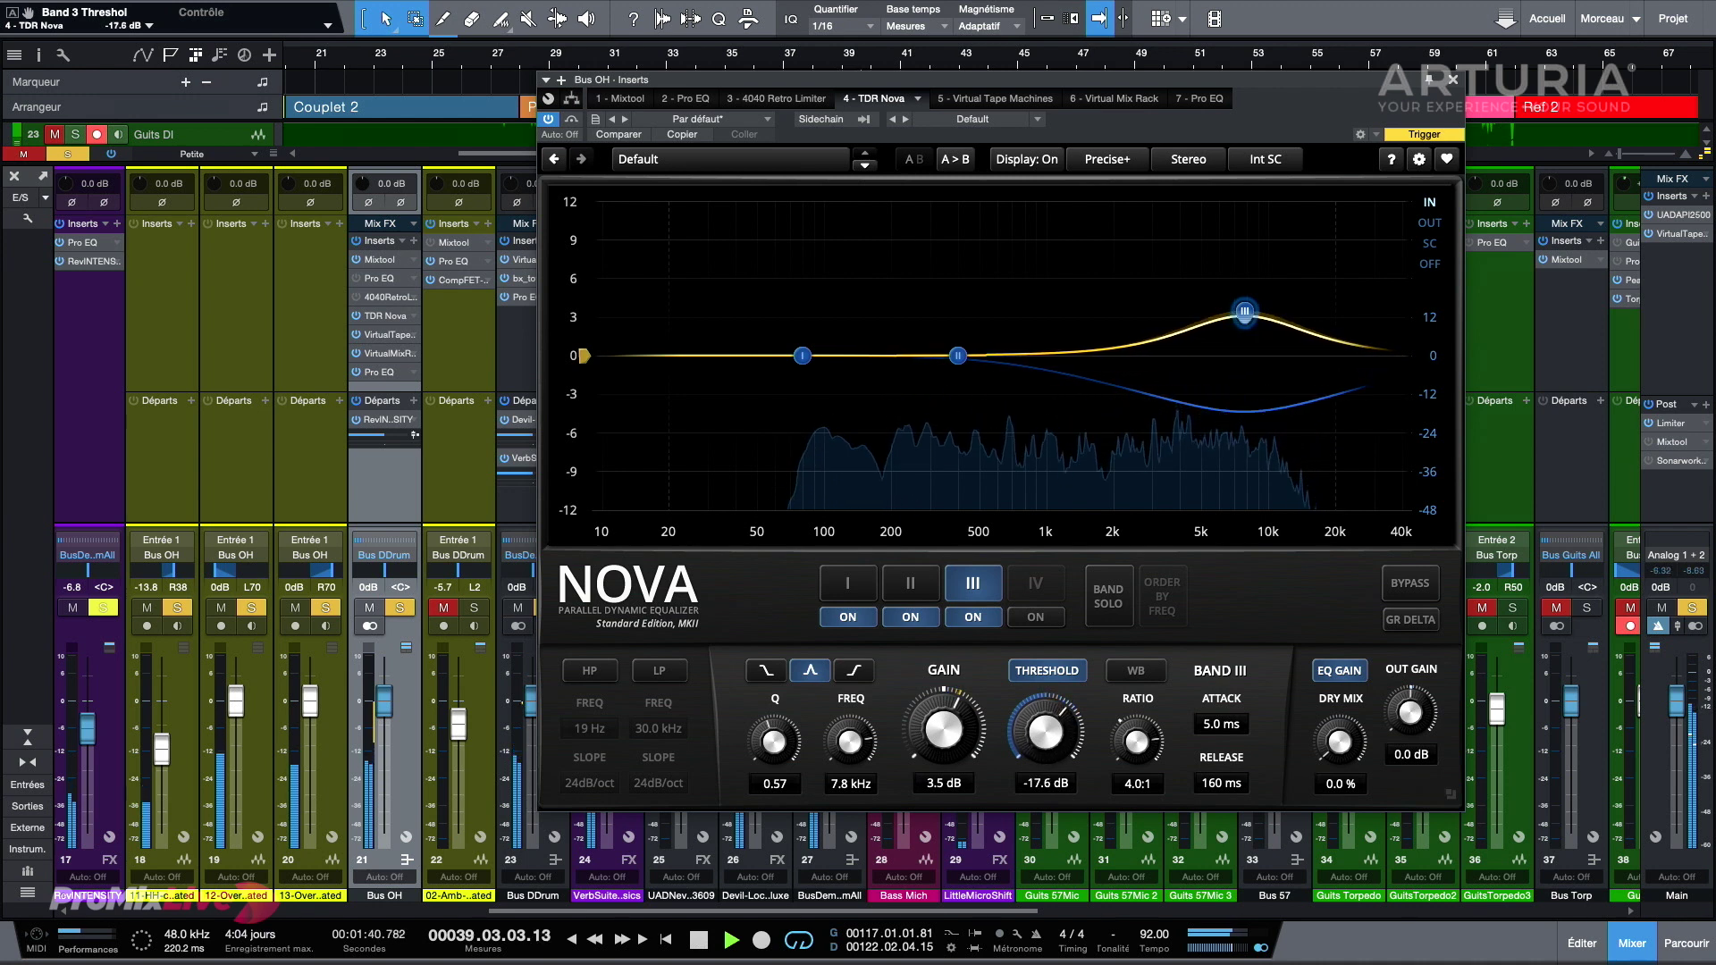
drag(1046, 732, 1047, 735)
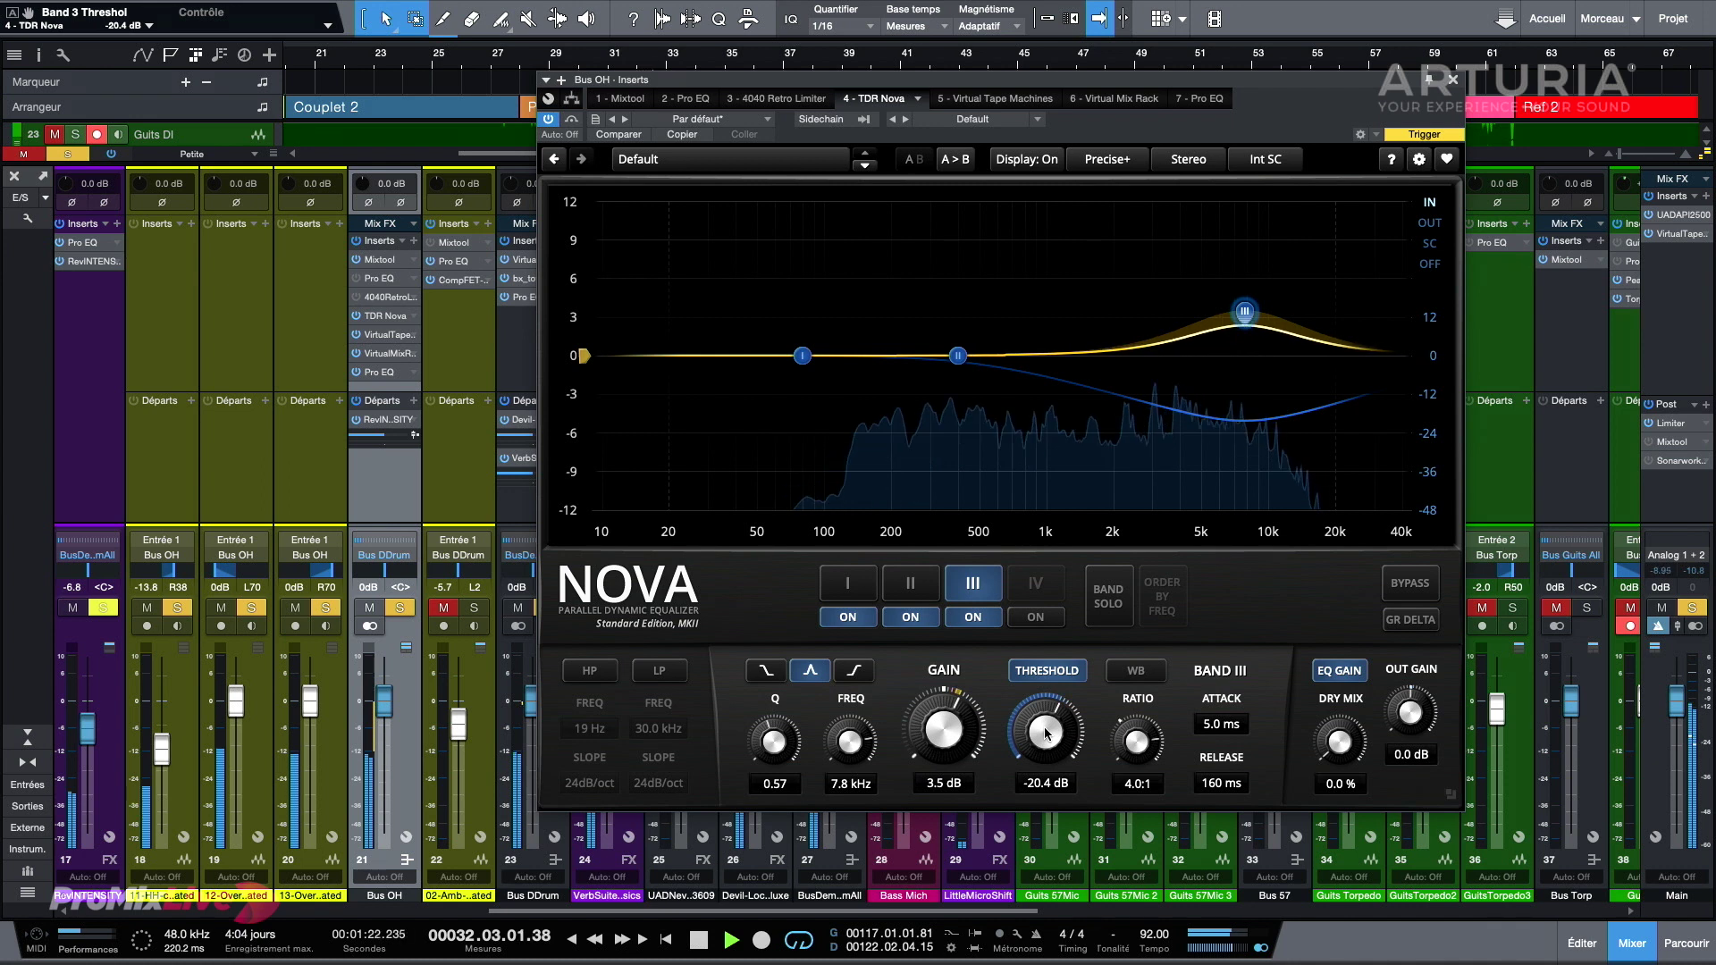
drag(1046, 733, 1046, 728)
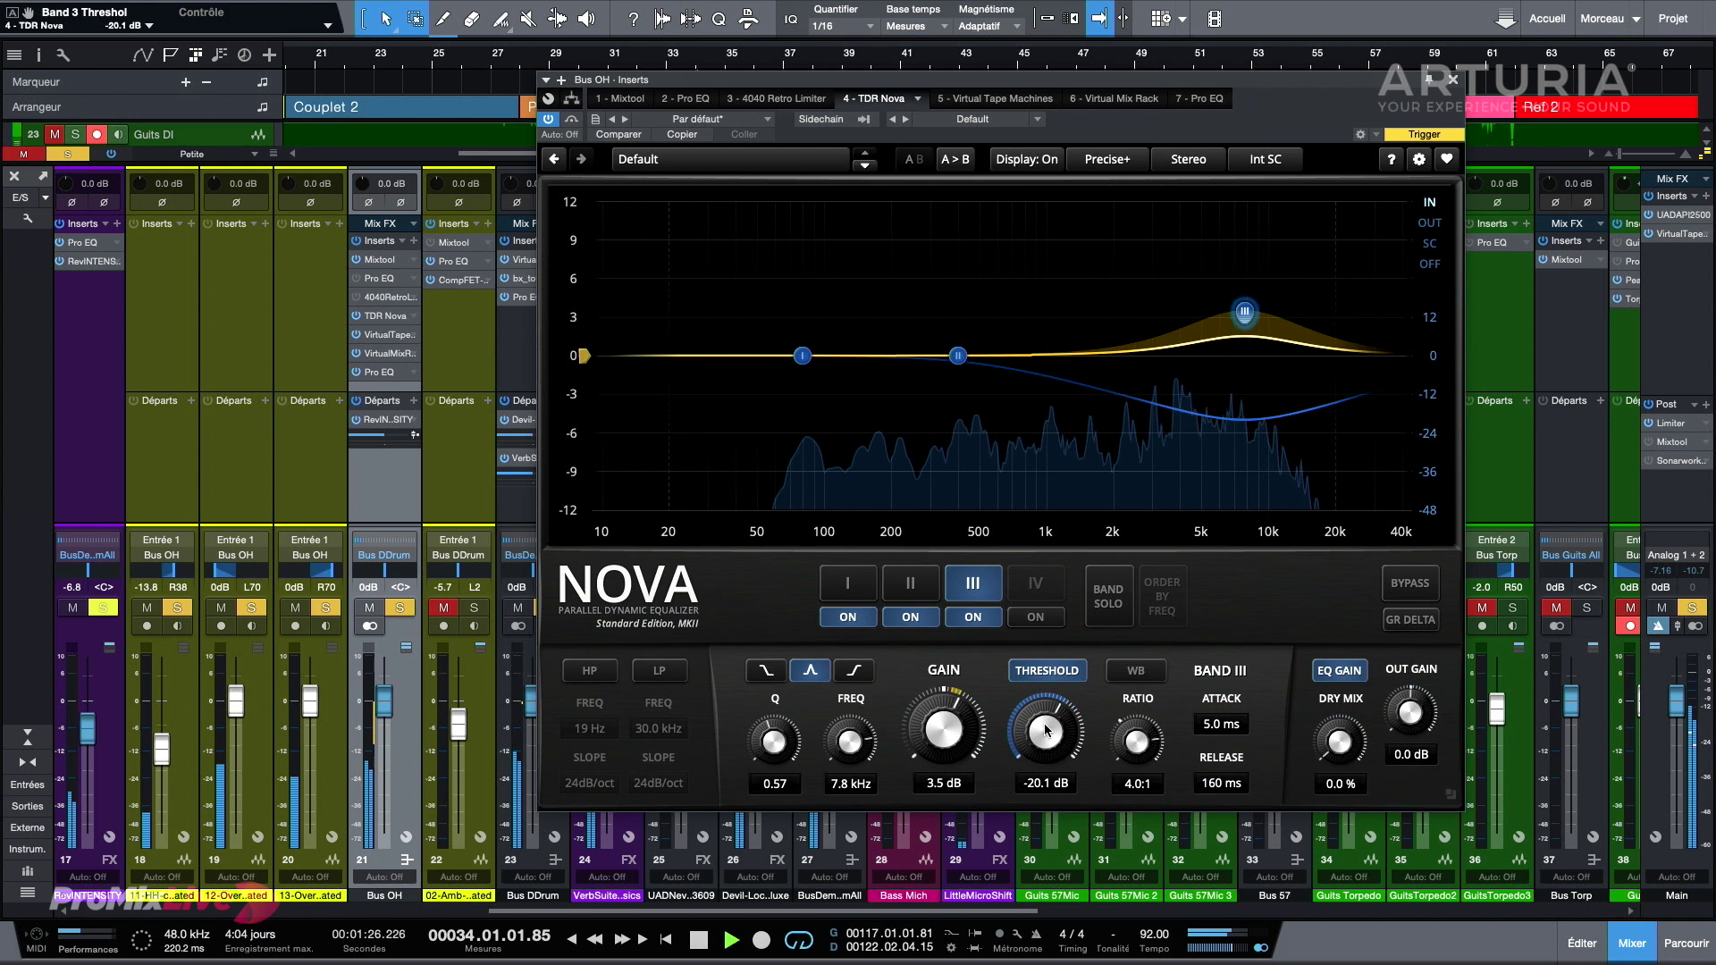
key(space)
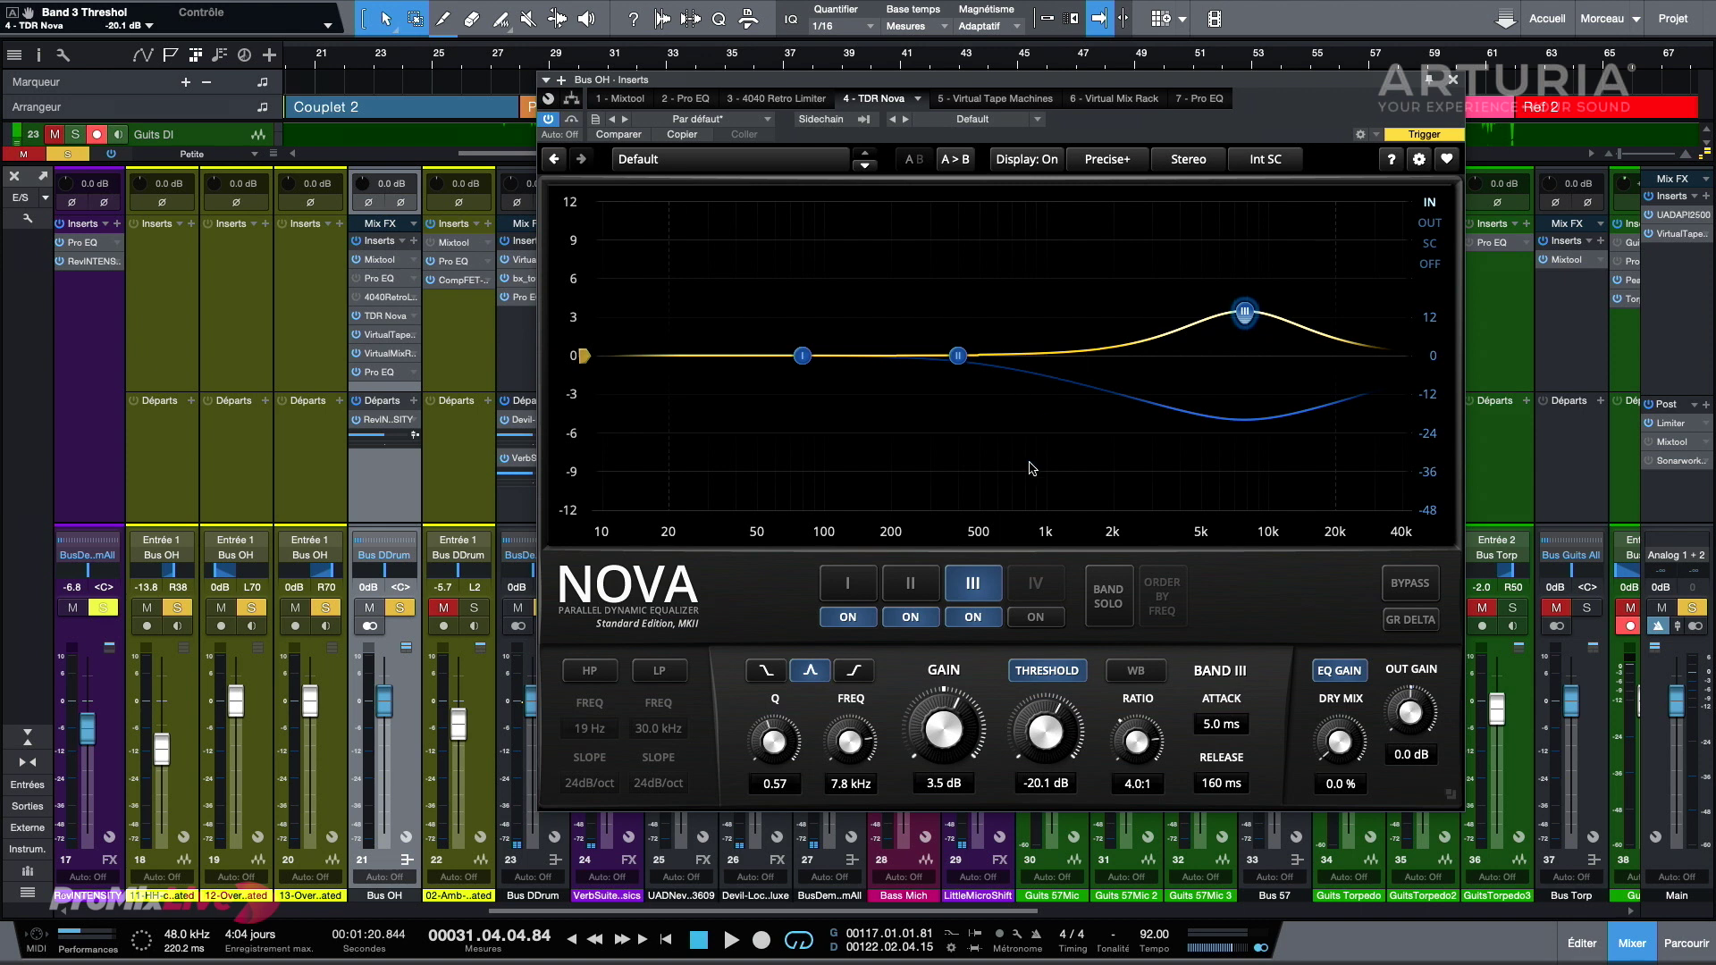
Step: Solo band II and tune it to 1697 Hz with 2.7 dB of gain during playback
click(927, 591)
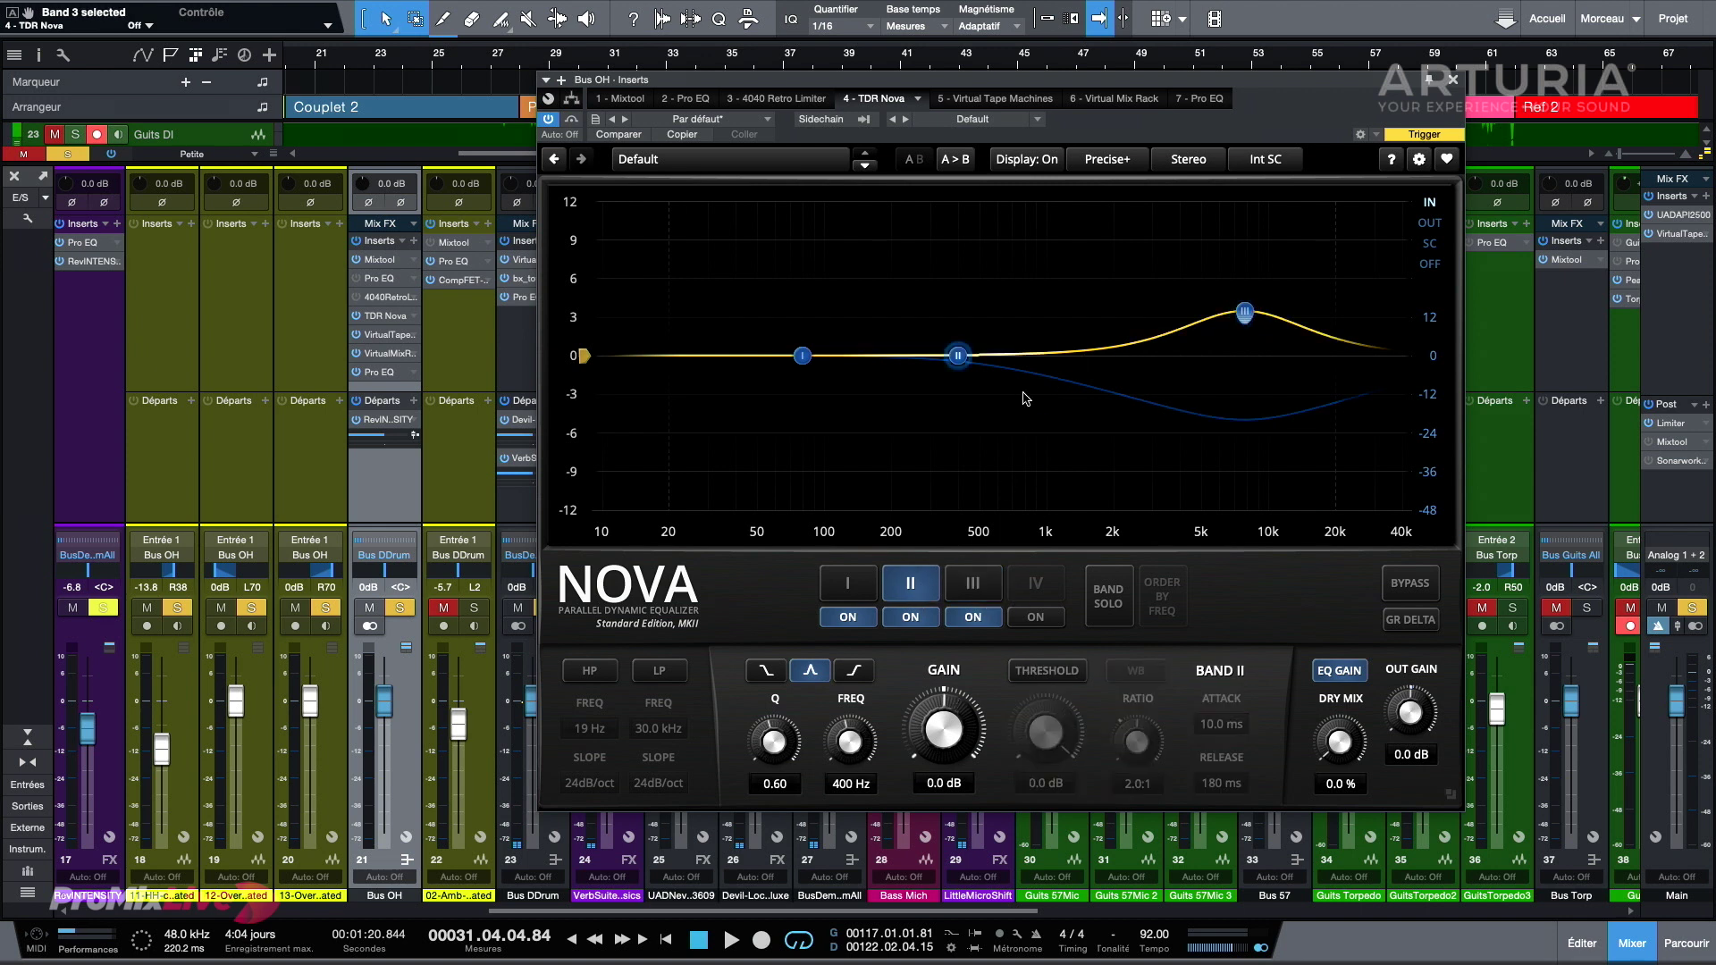
drag(958, 358, 1069, 339)
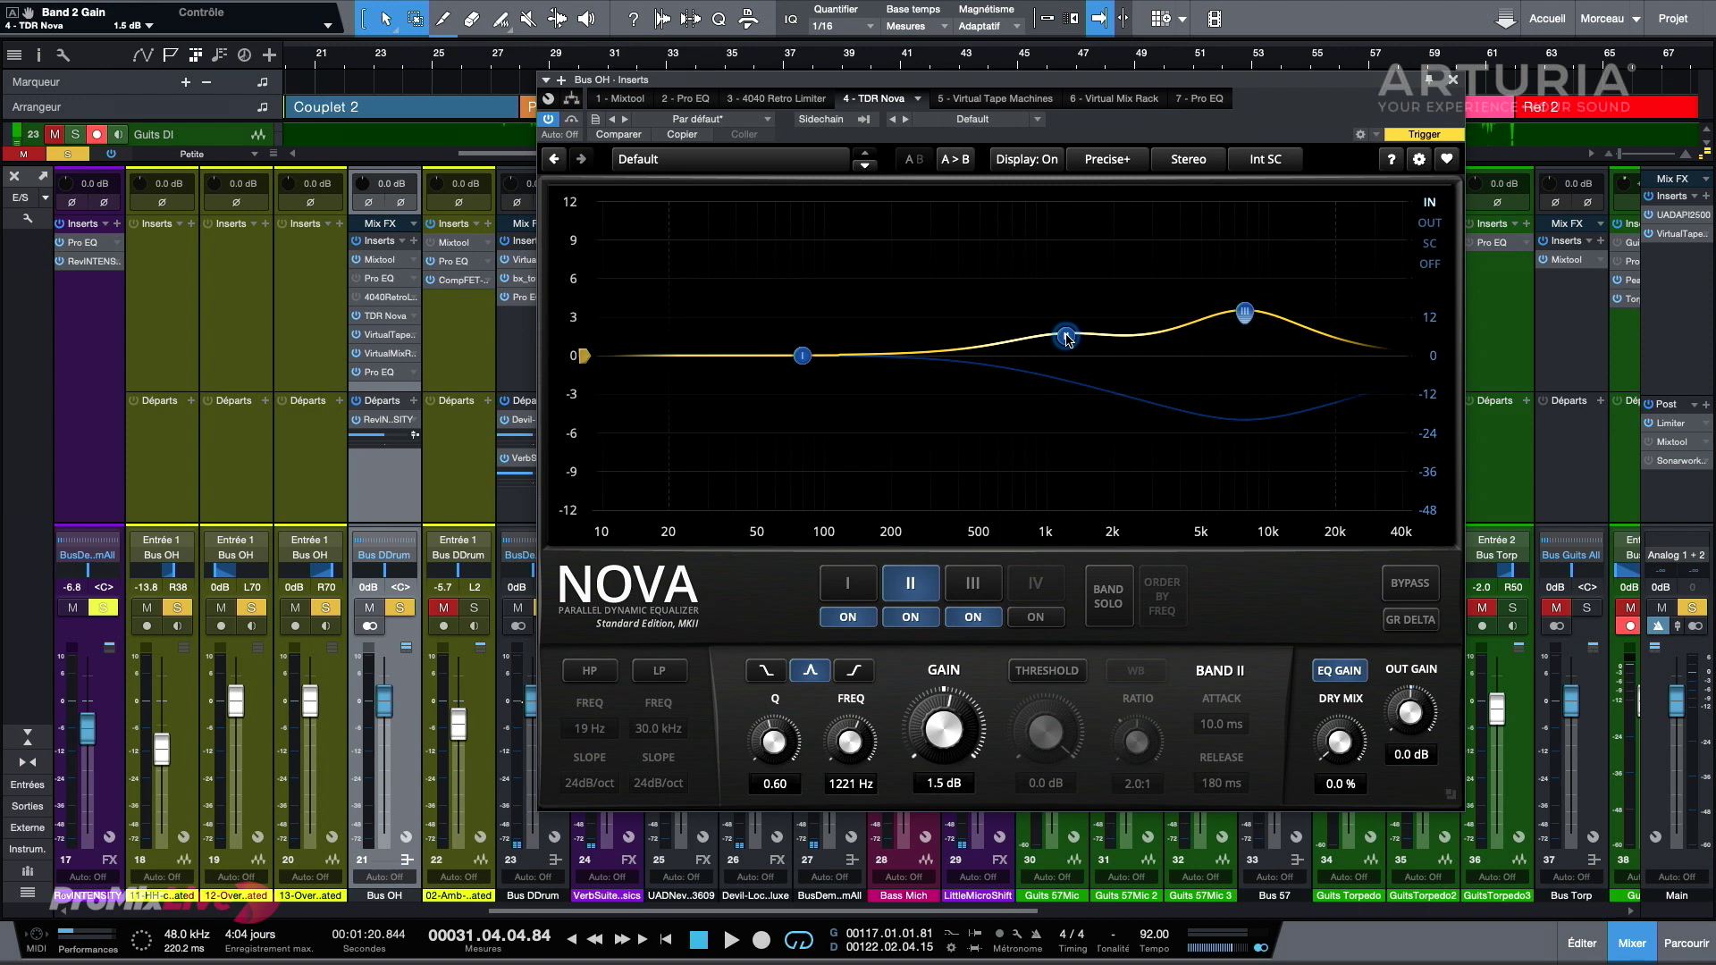
click(1117, 604)
key(space)
mouse_move(1076, 347)
mouse_down()
mouse_move(1078, 327)
mouse_move(1195, 319)
mouse_move(1102, 325)
mouse_up()
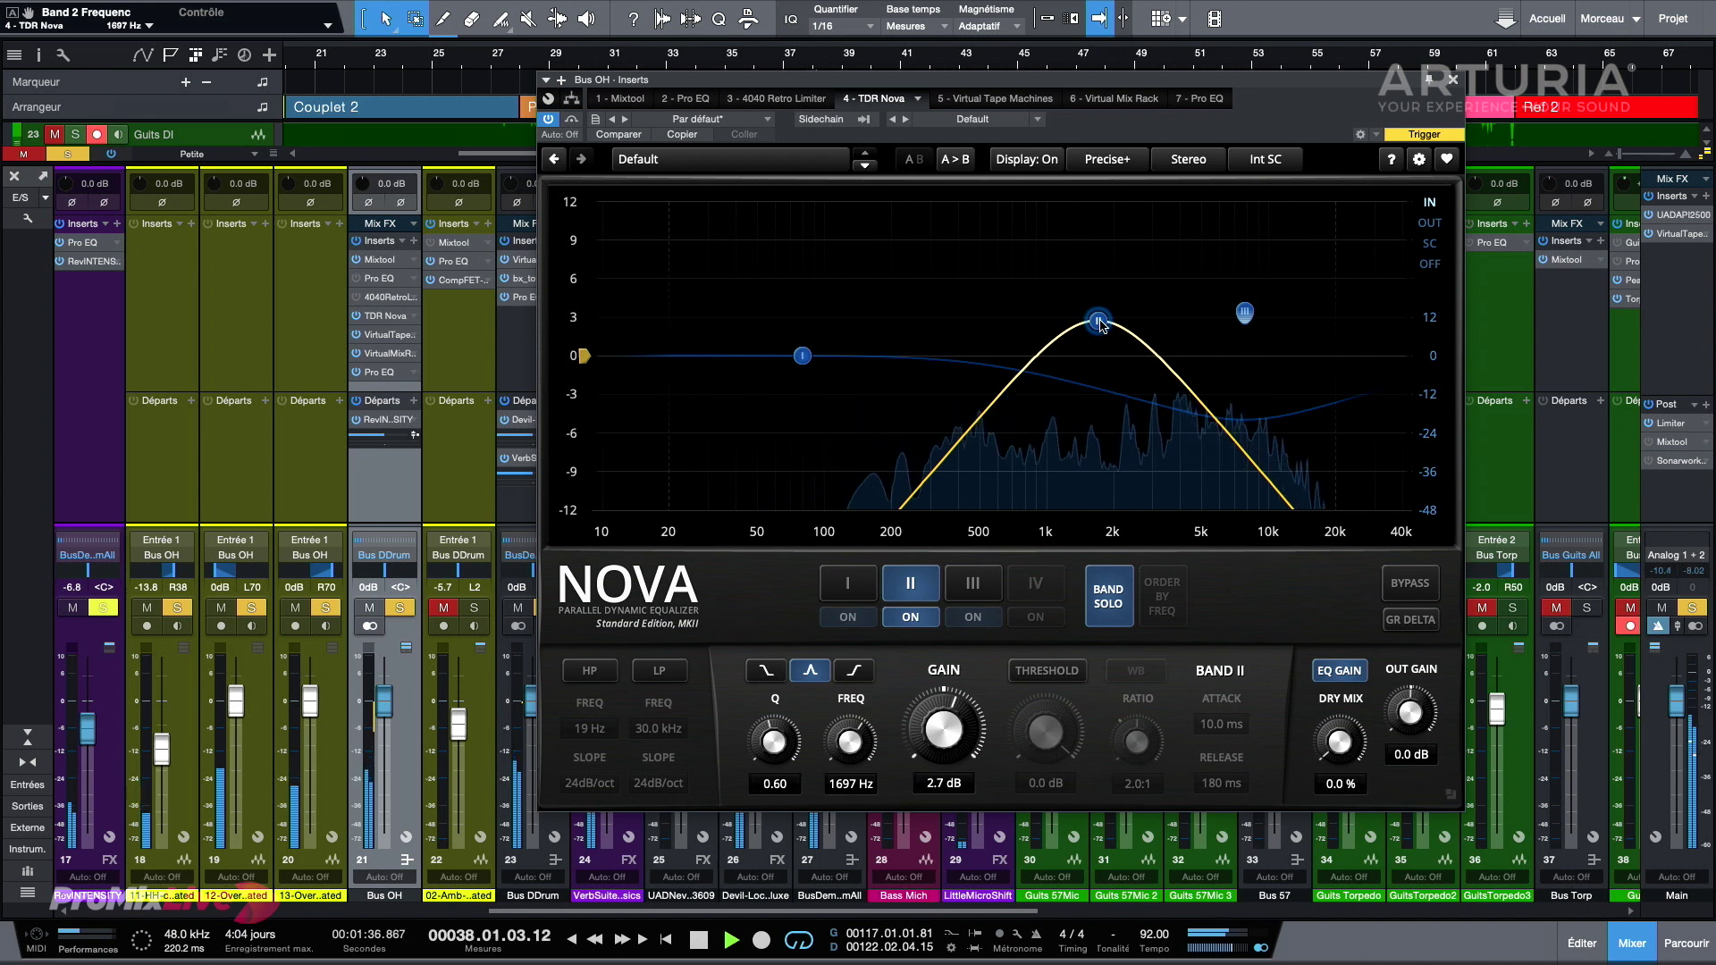
key(space)
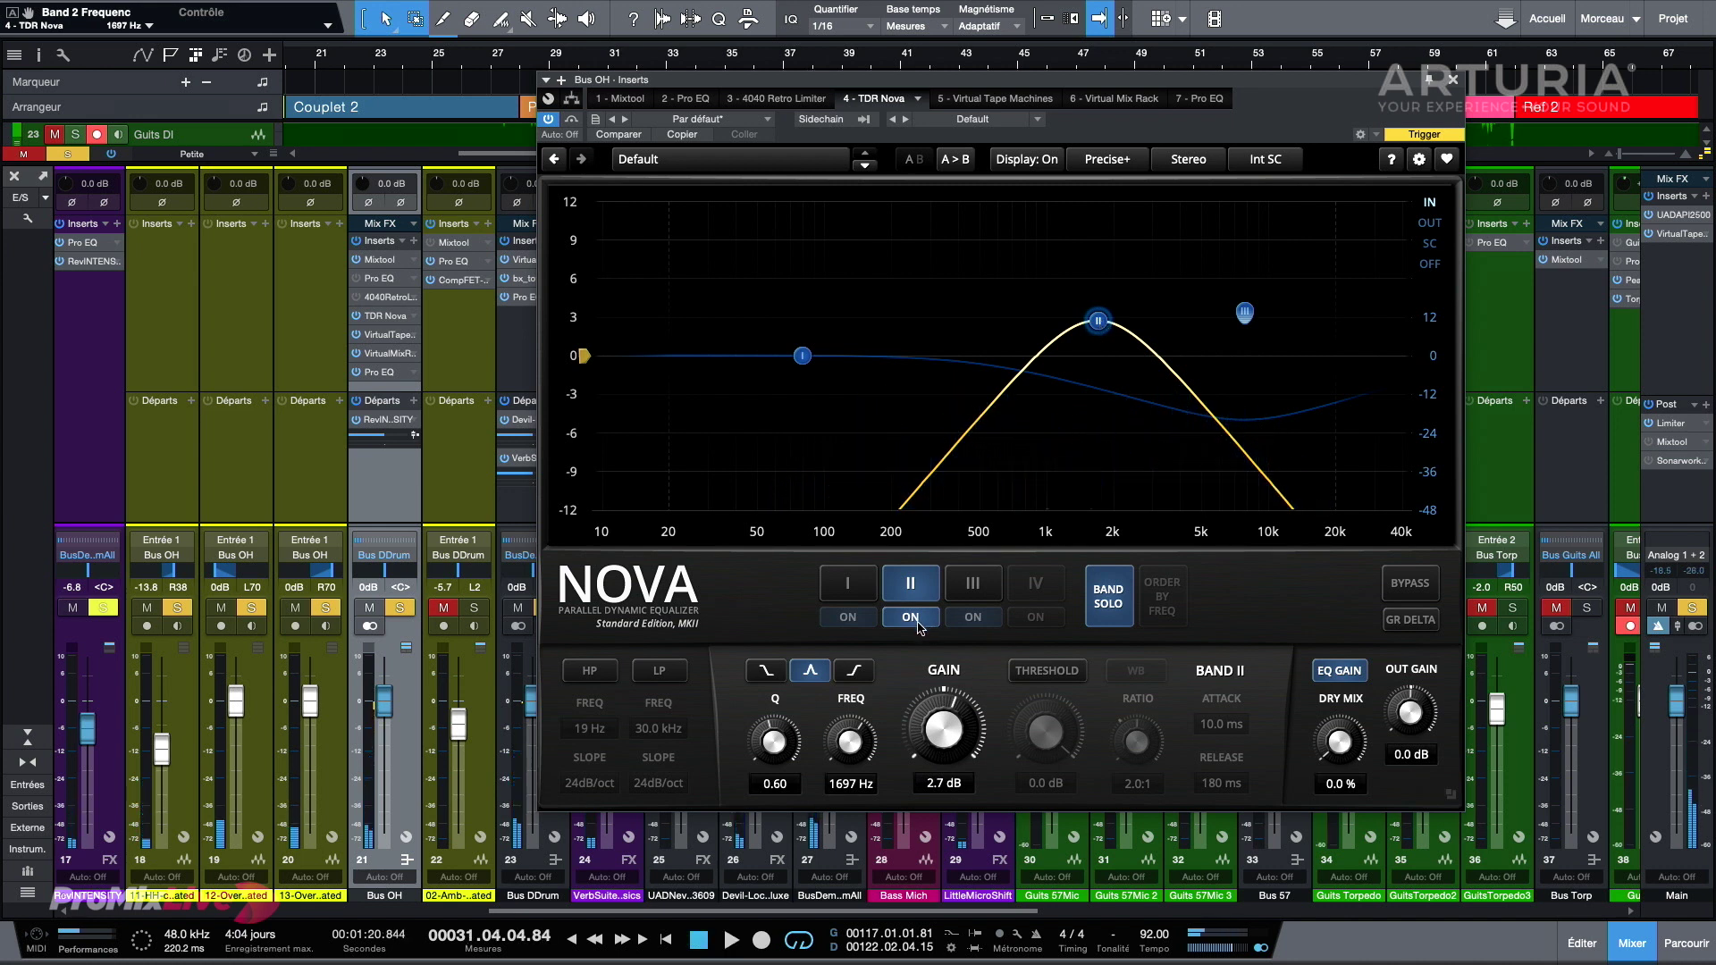
Step: Turn off the band solo, cut band II to -2.4 dB, and enable its dynamic processing with a -18.5 dB threshold
click(1111, 615)
drag(928, 733, 929, 753)
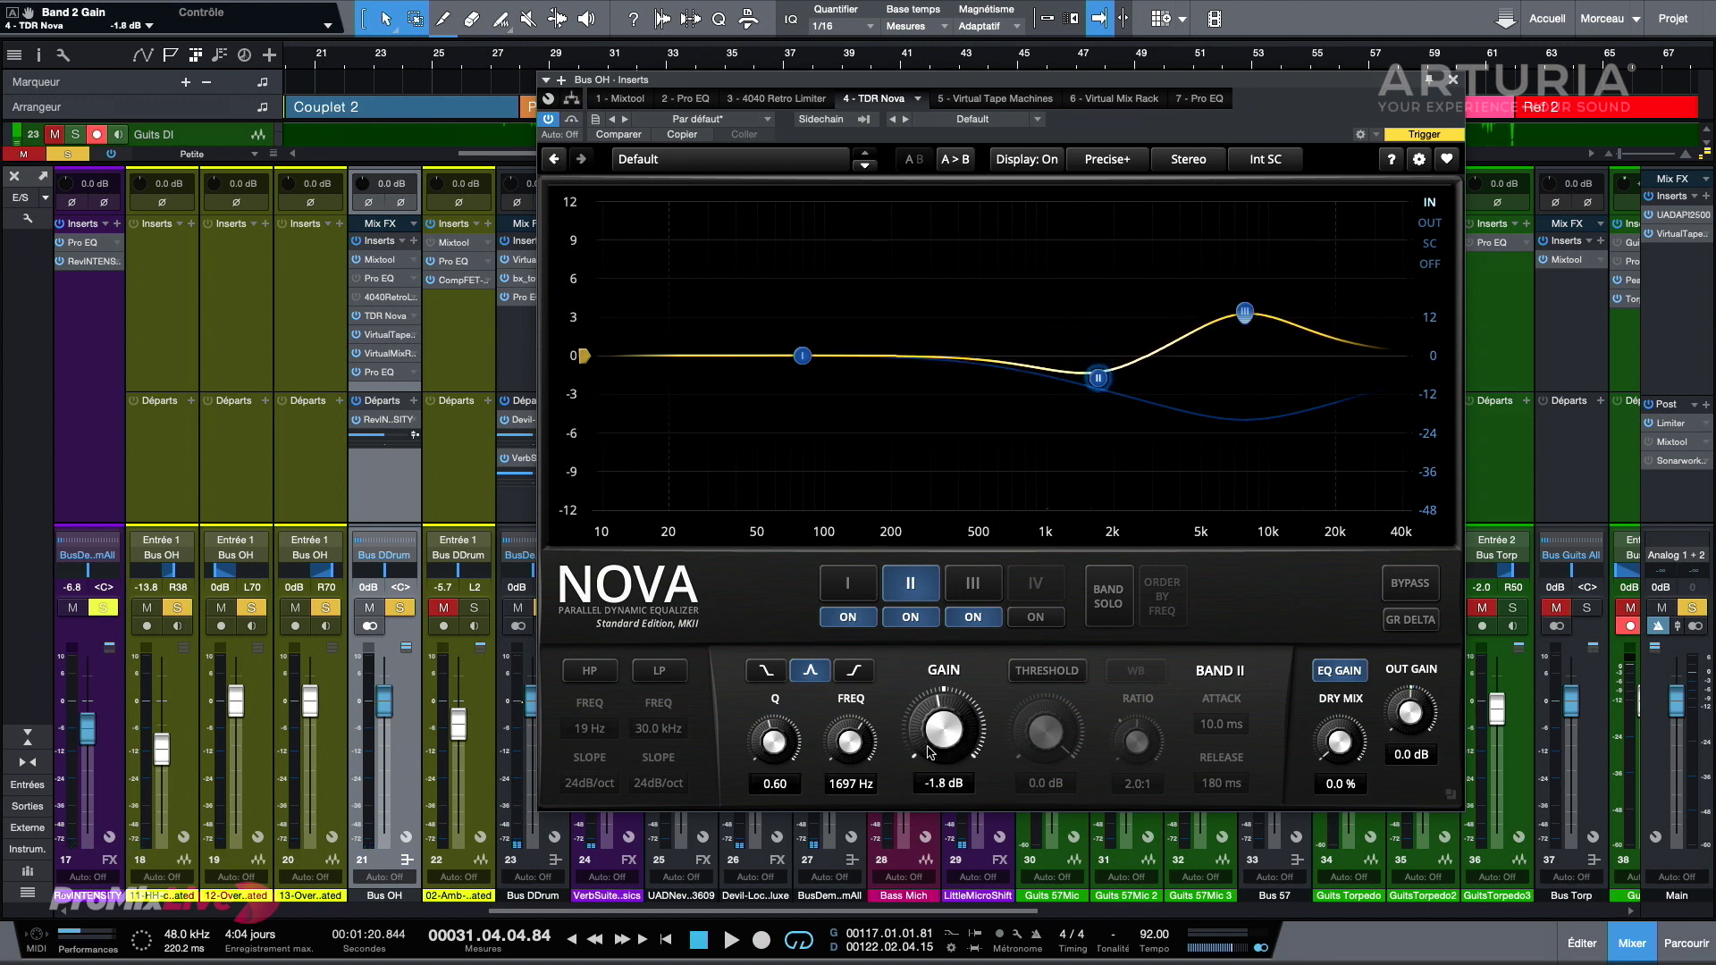
click(1063, 671)
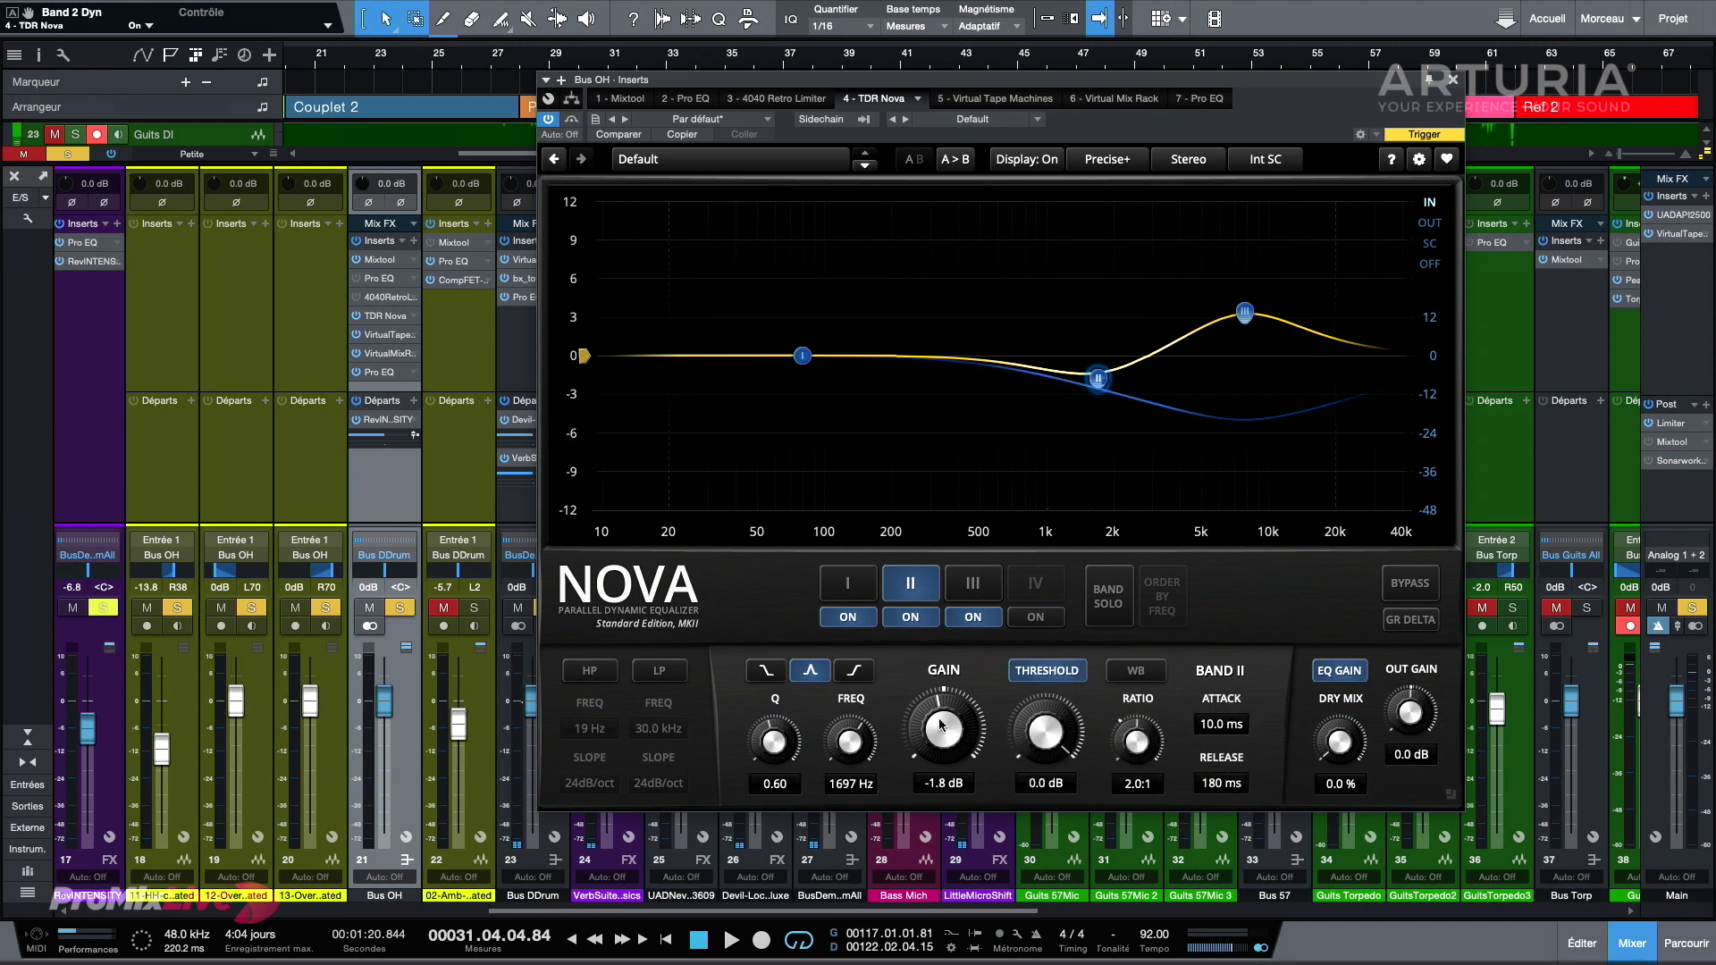
drag(940, 725, 1038, 739)
key(space)
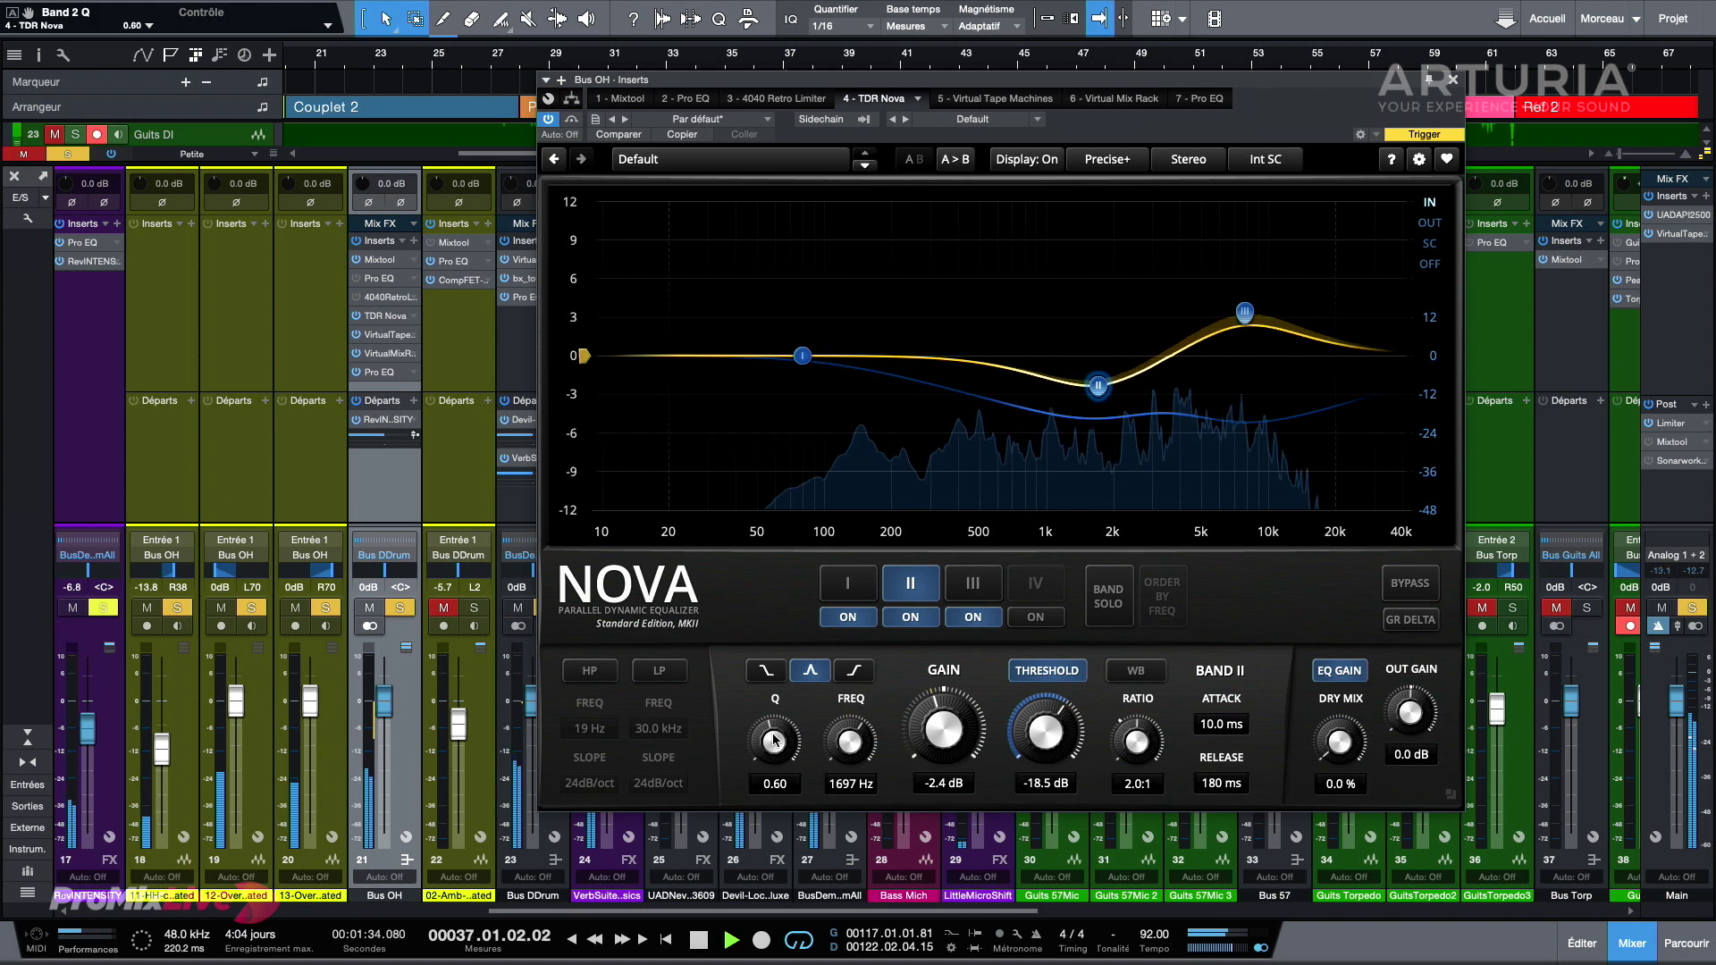
Step: Widen band II to a Q of 0.47 and compare the sound with the band off and on
drag(774, 741, 778, 768)
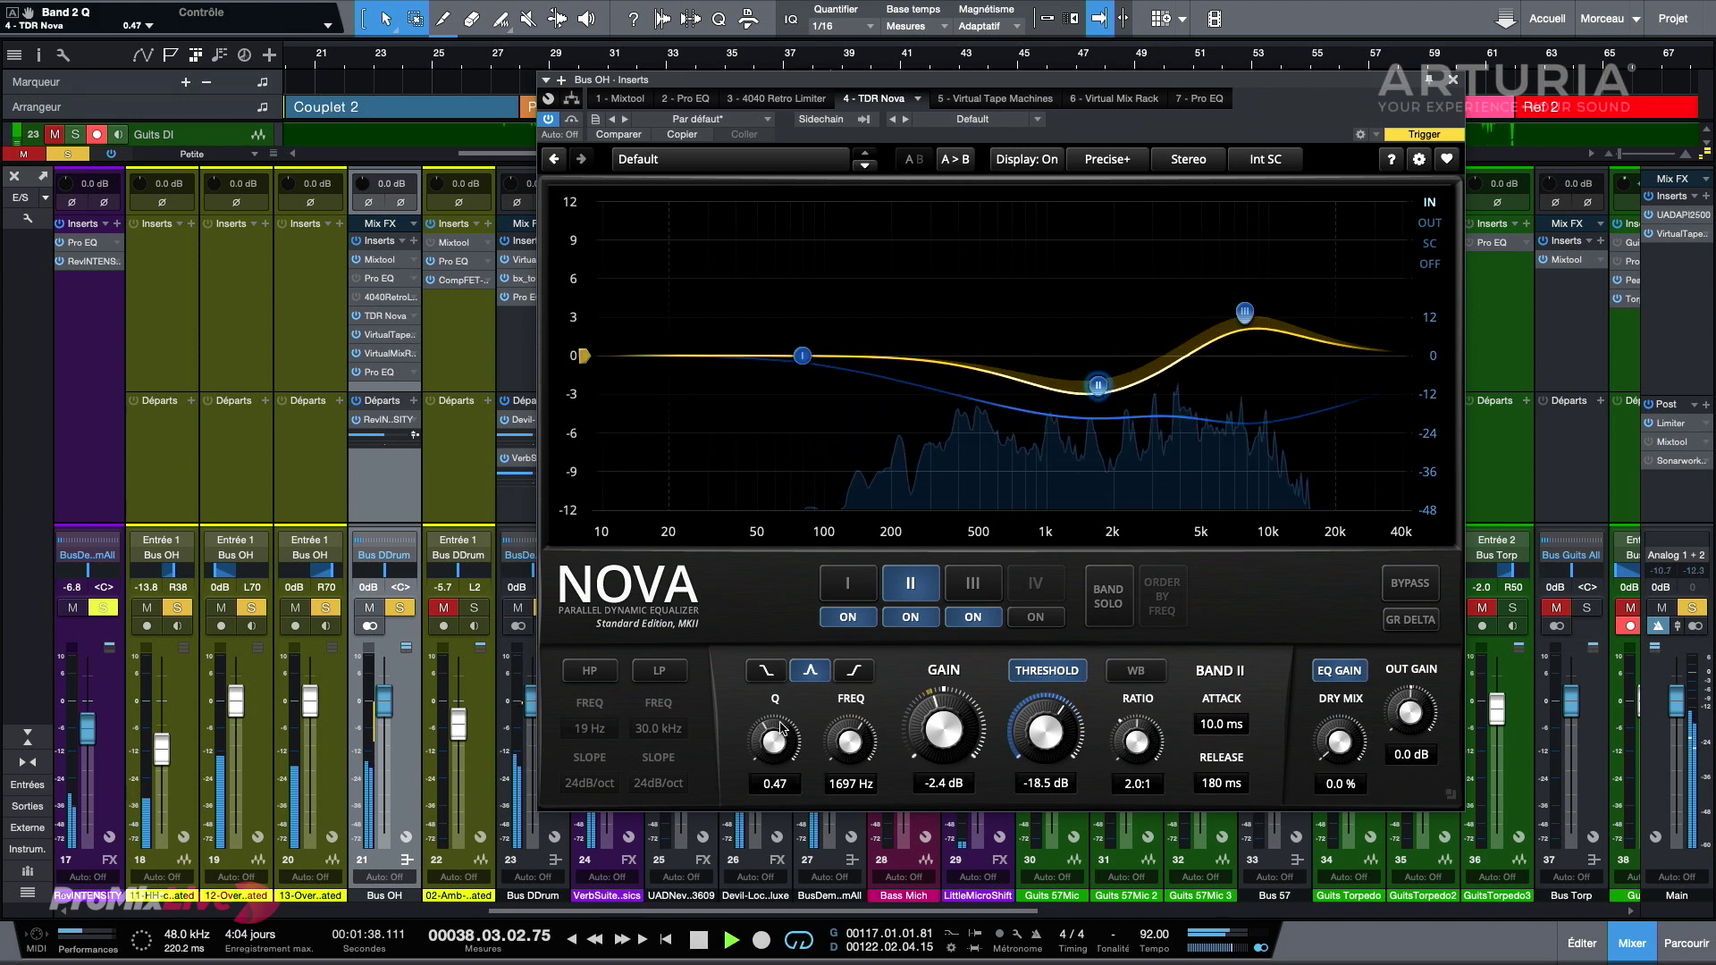
click(914, 617)
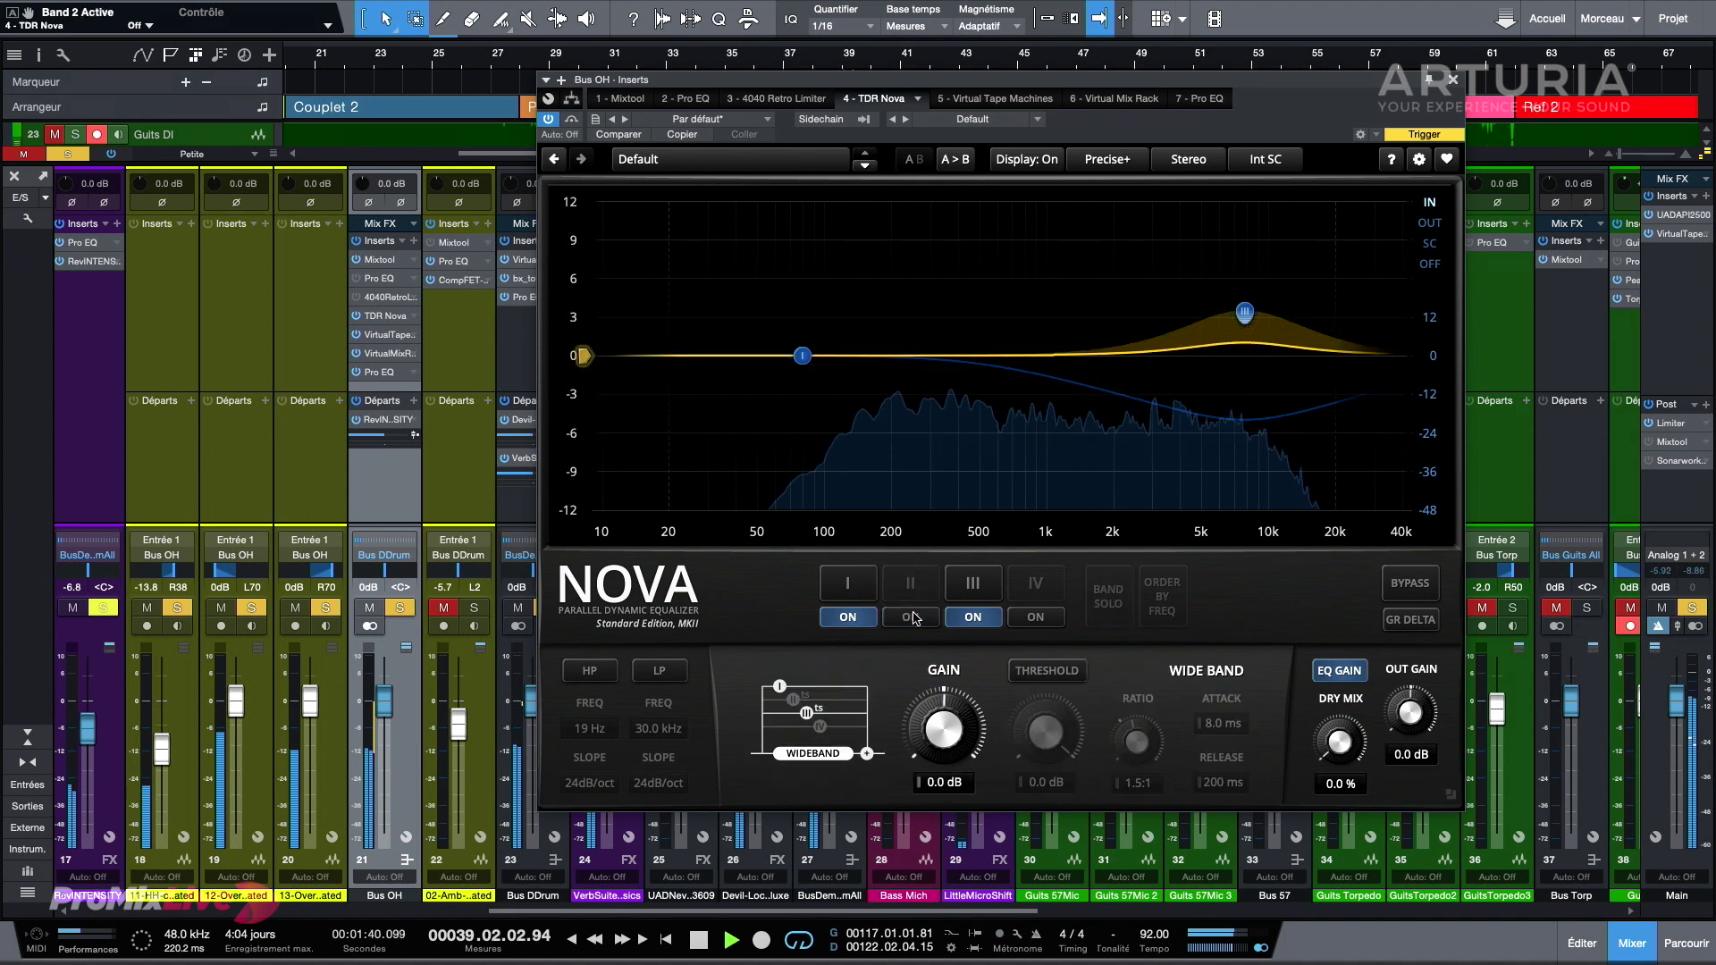
click(914, 616)
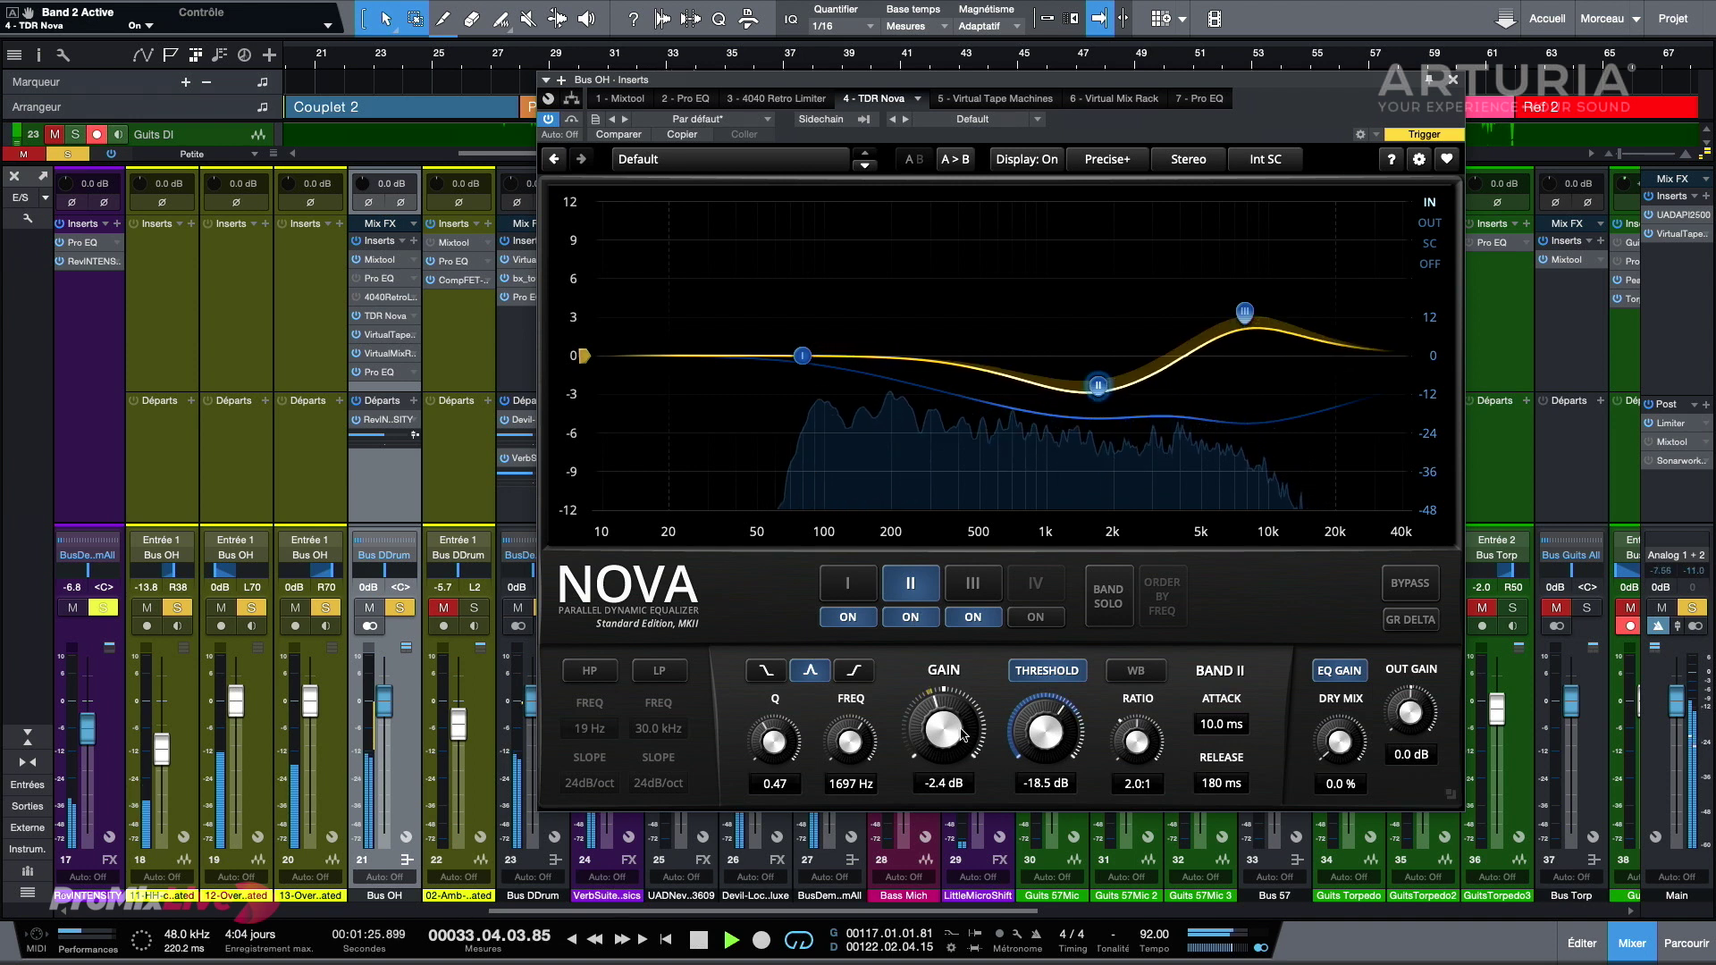
Step: Raise band II's threshold to -17.6 dB and audition the overheads with the band off and on
drag(1044, 743, 1044, 740)
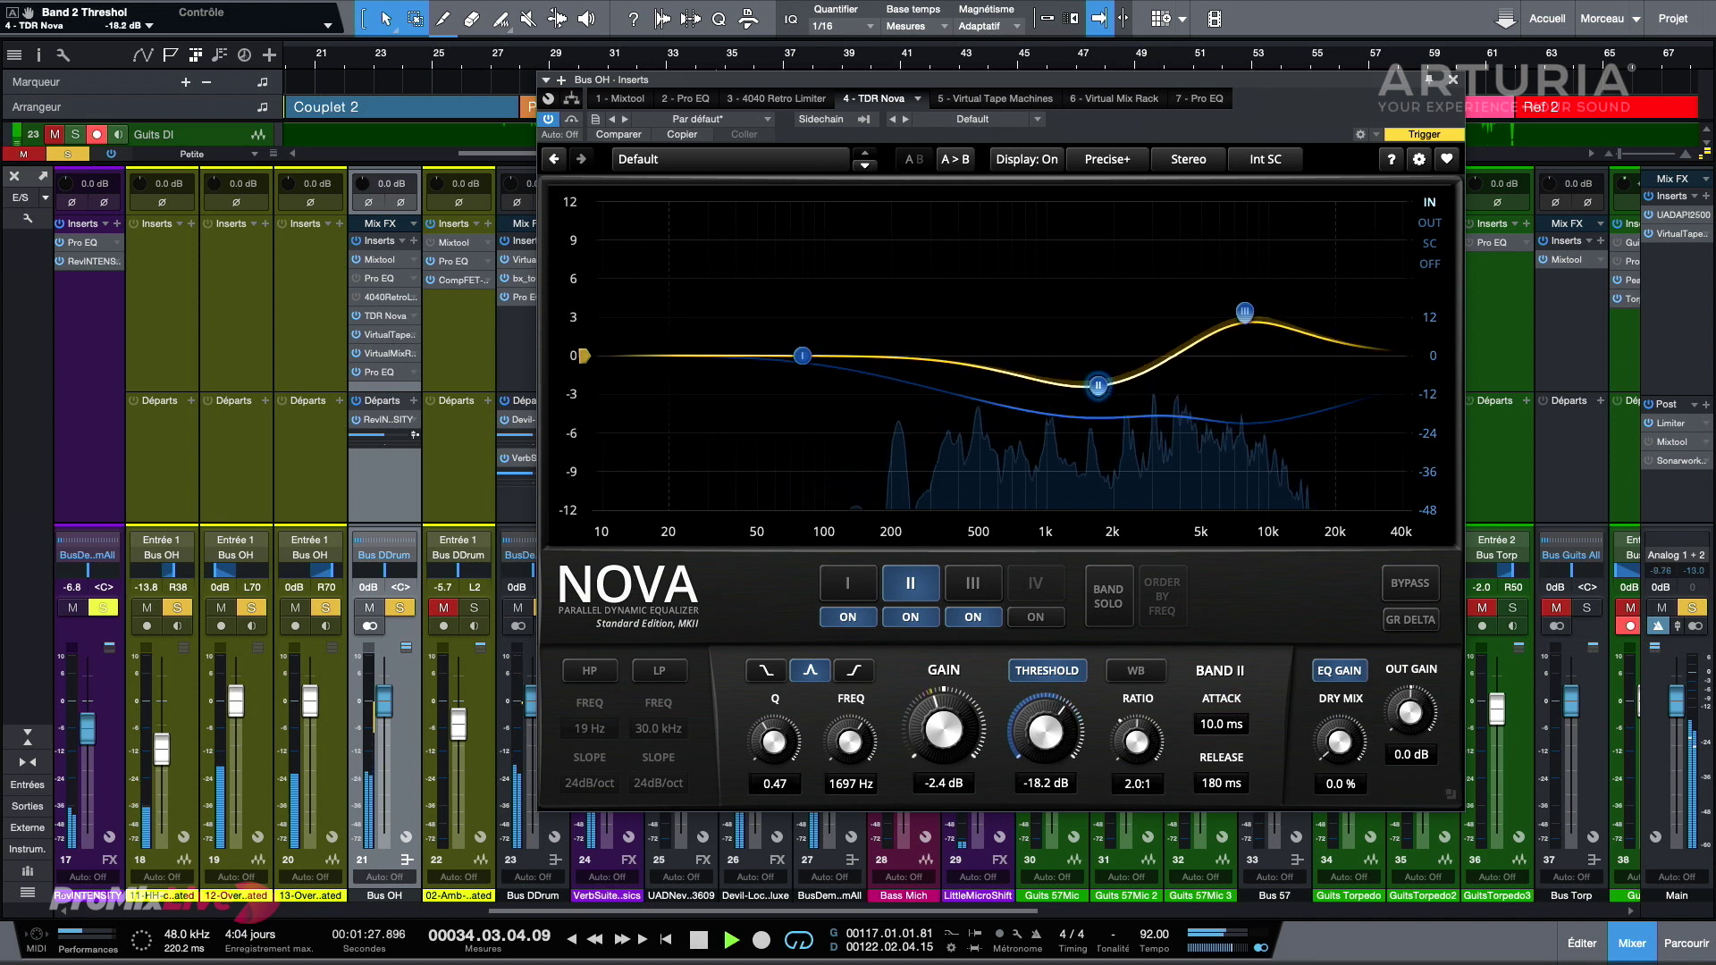
key(space)
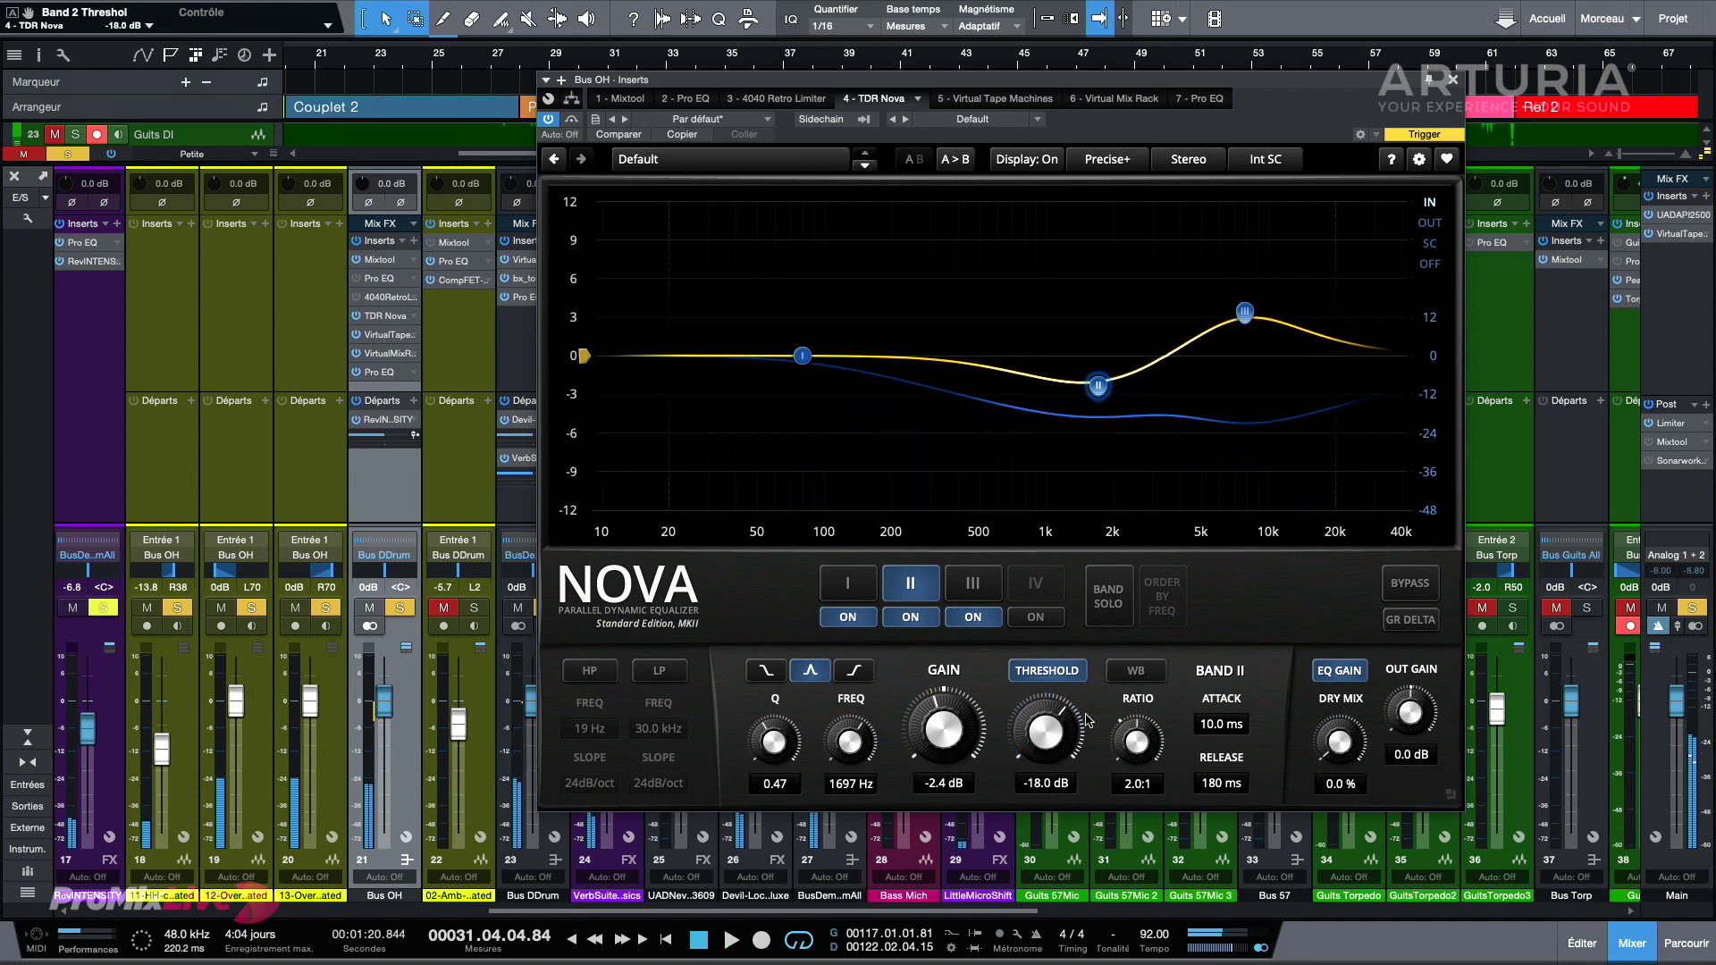
key(space)
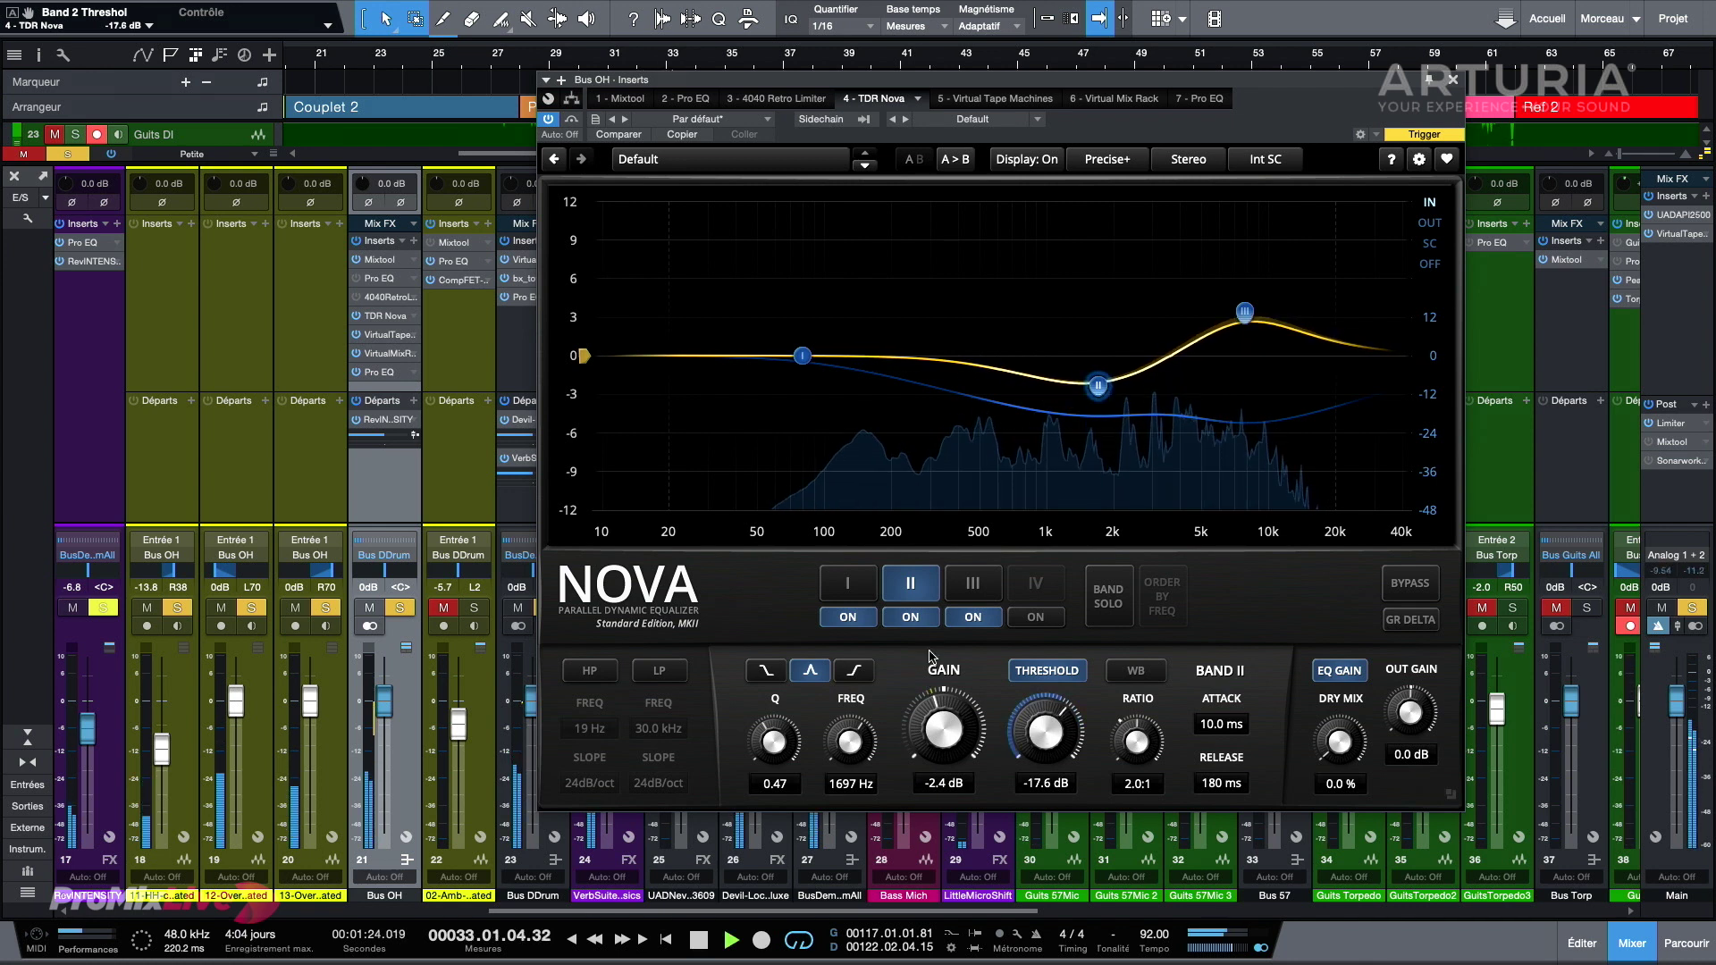
click(910, 617)
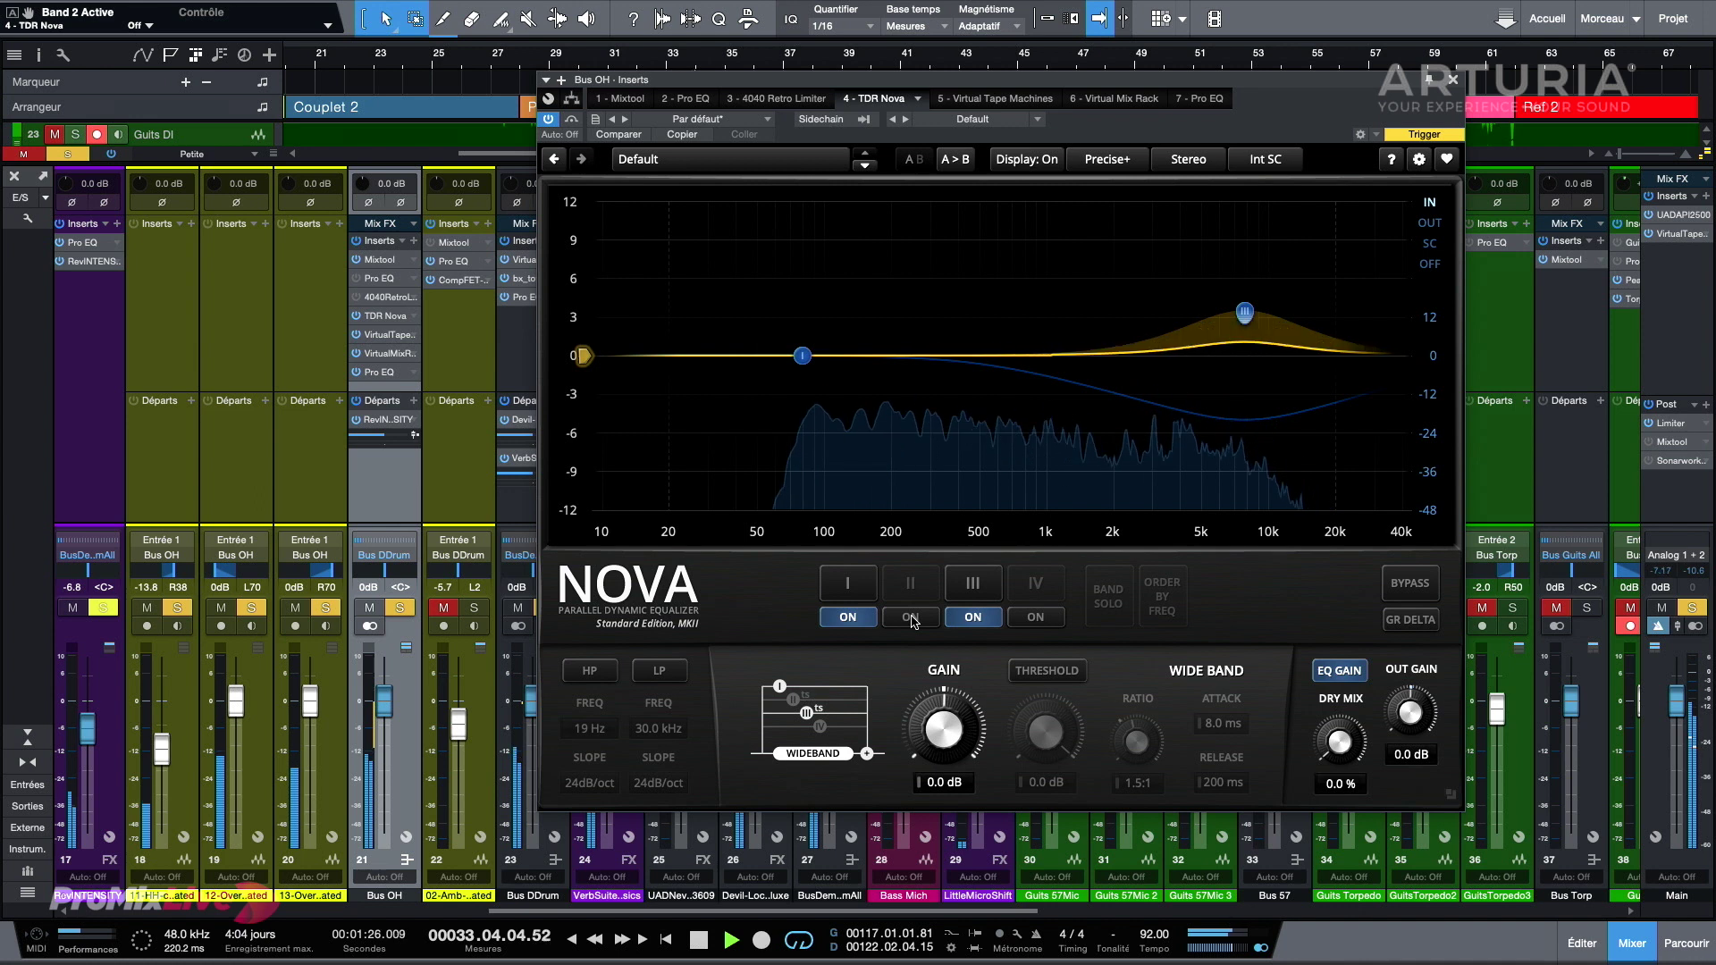
click(910, 618)
key(space)
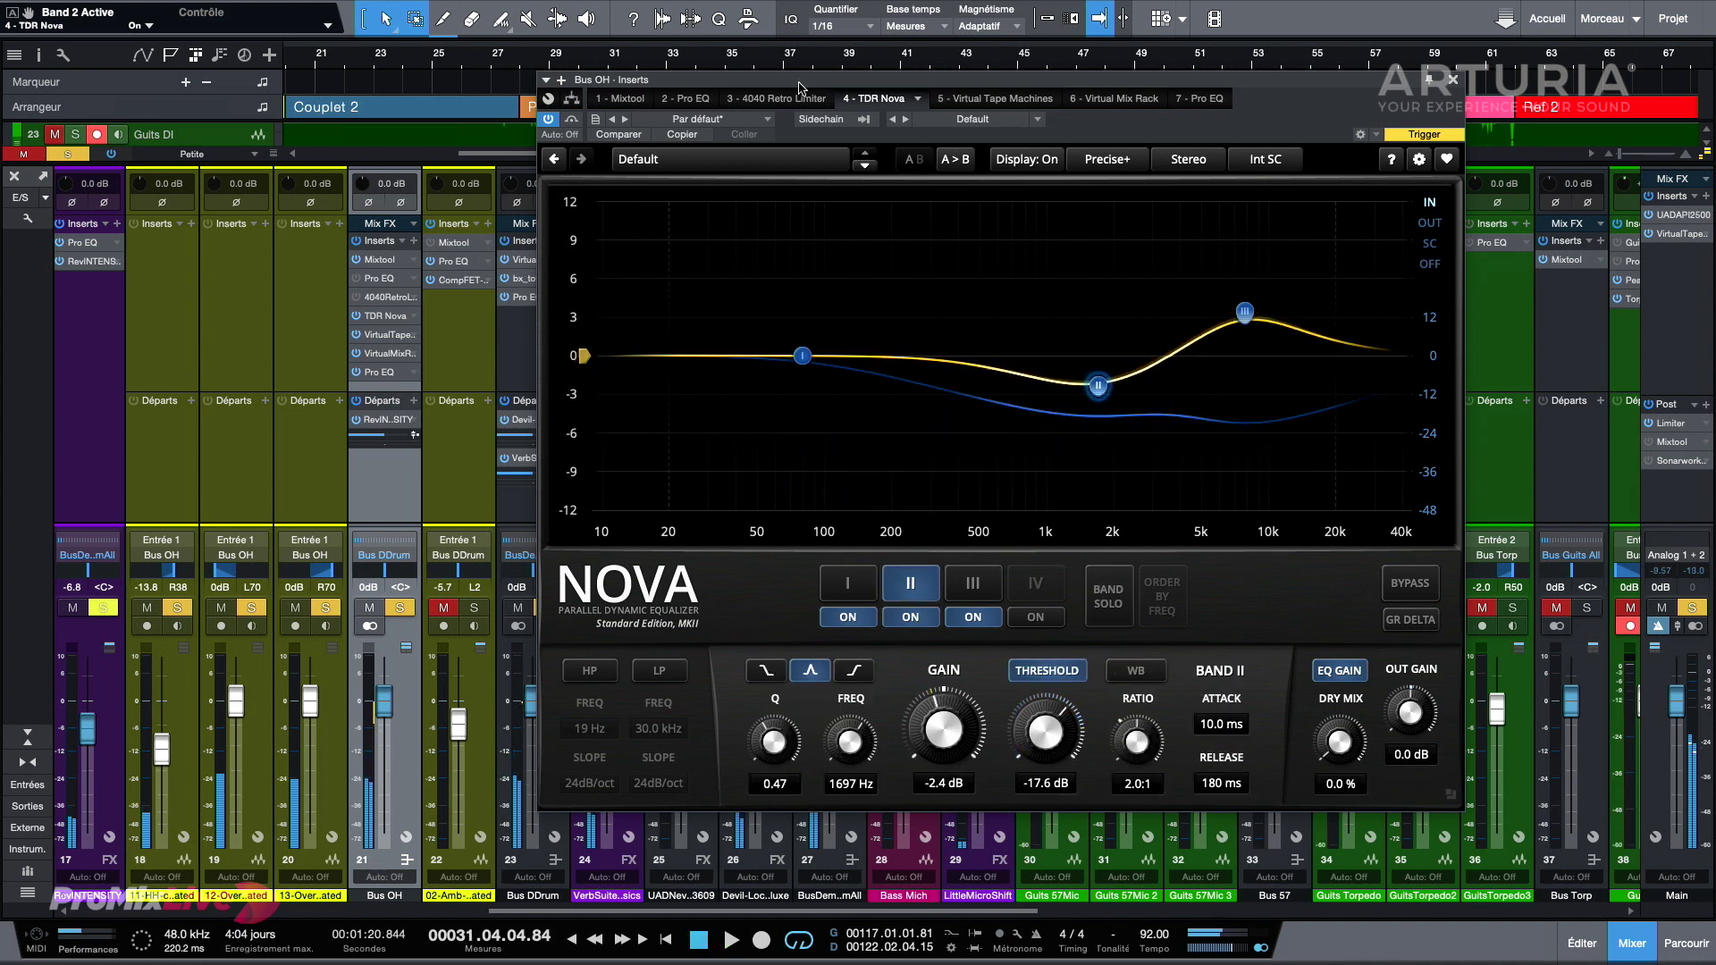
Step: Move the plug-in window clear of the Bus OH channel, unsolo that channel and play the full mix
drag(800, 87, 980, 81)
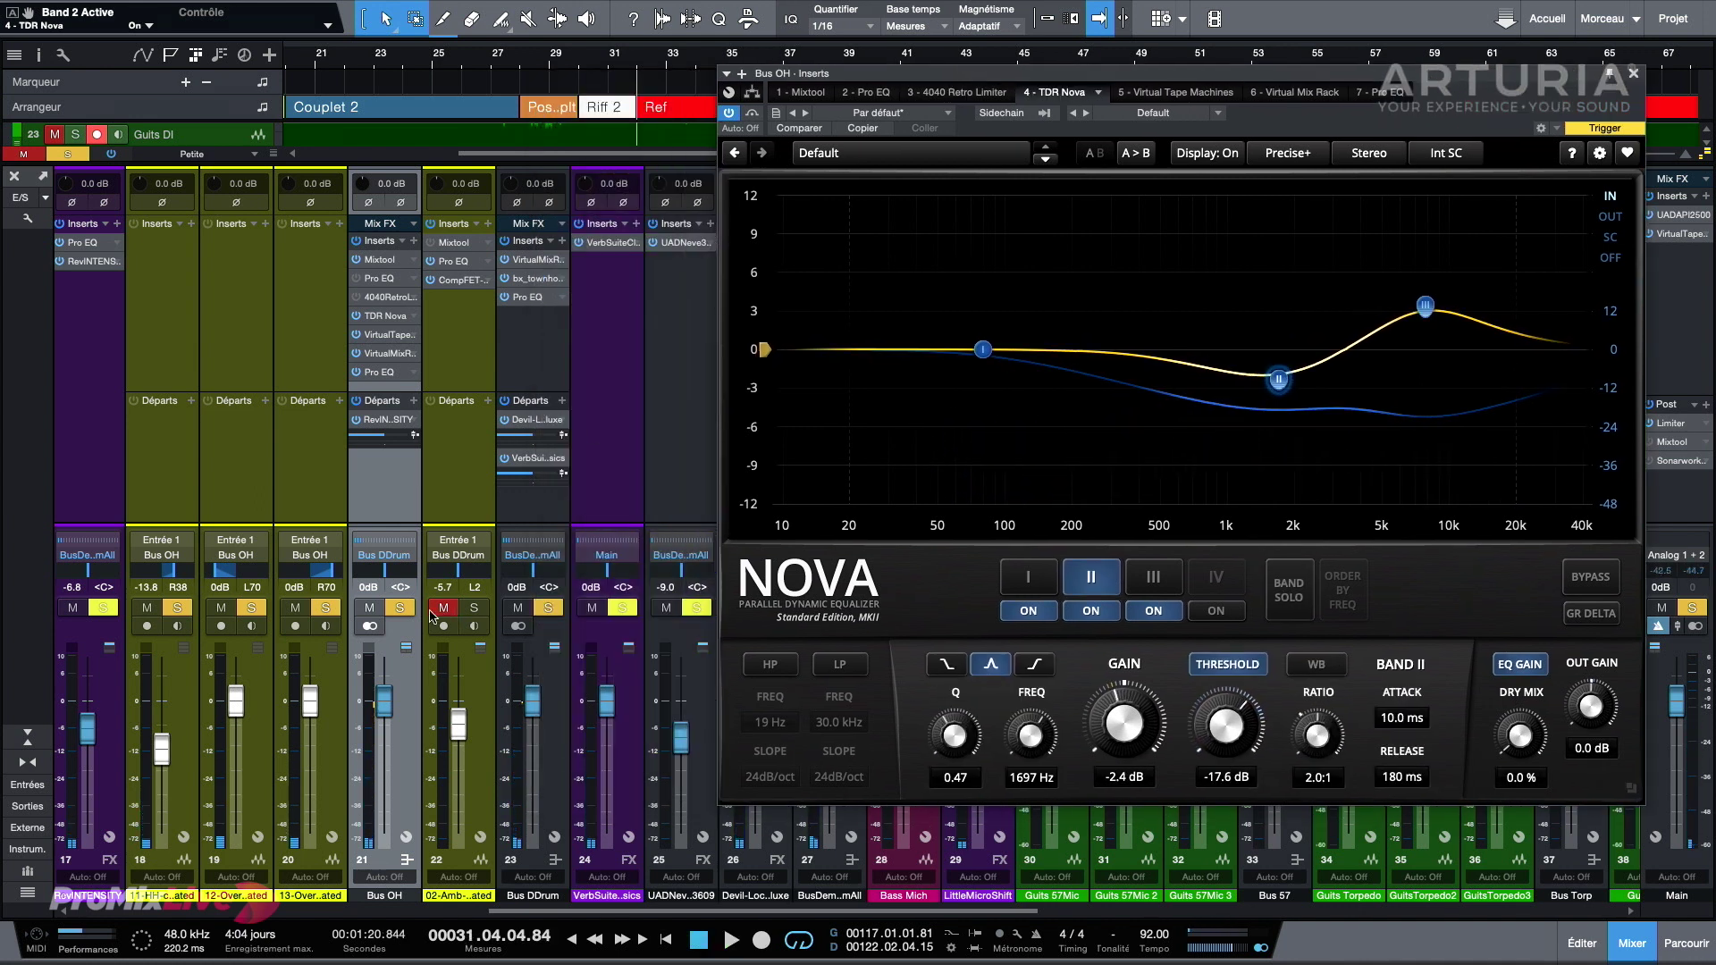
click(399, 608)
key(space)
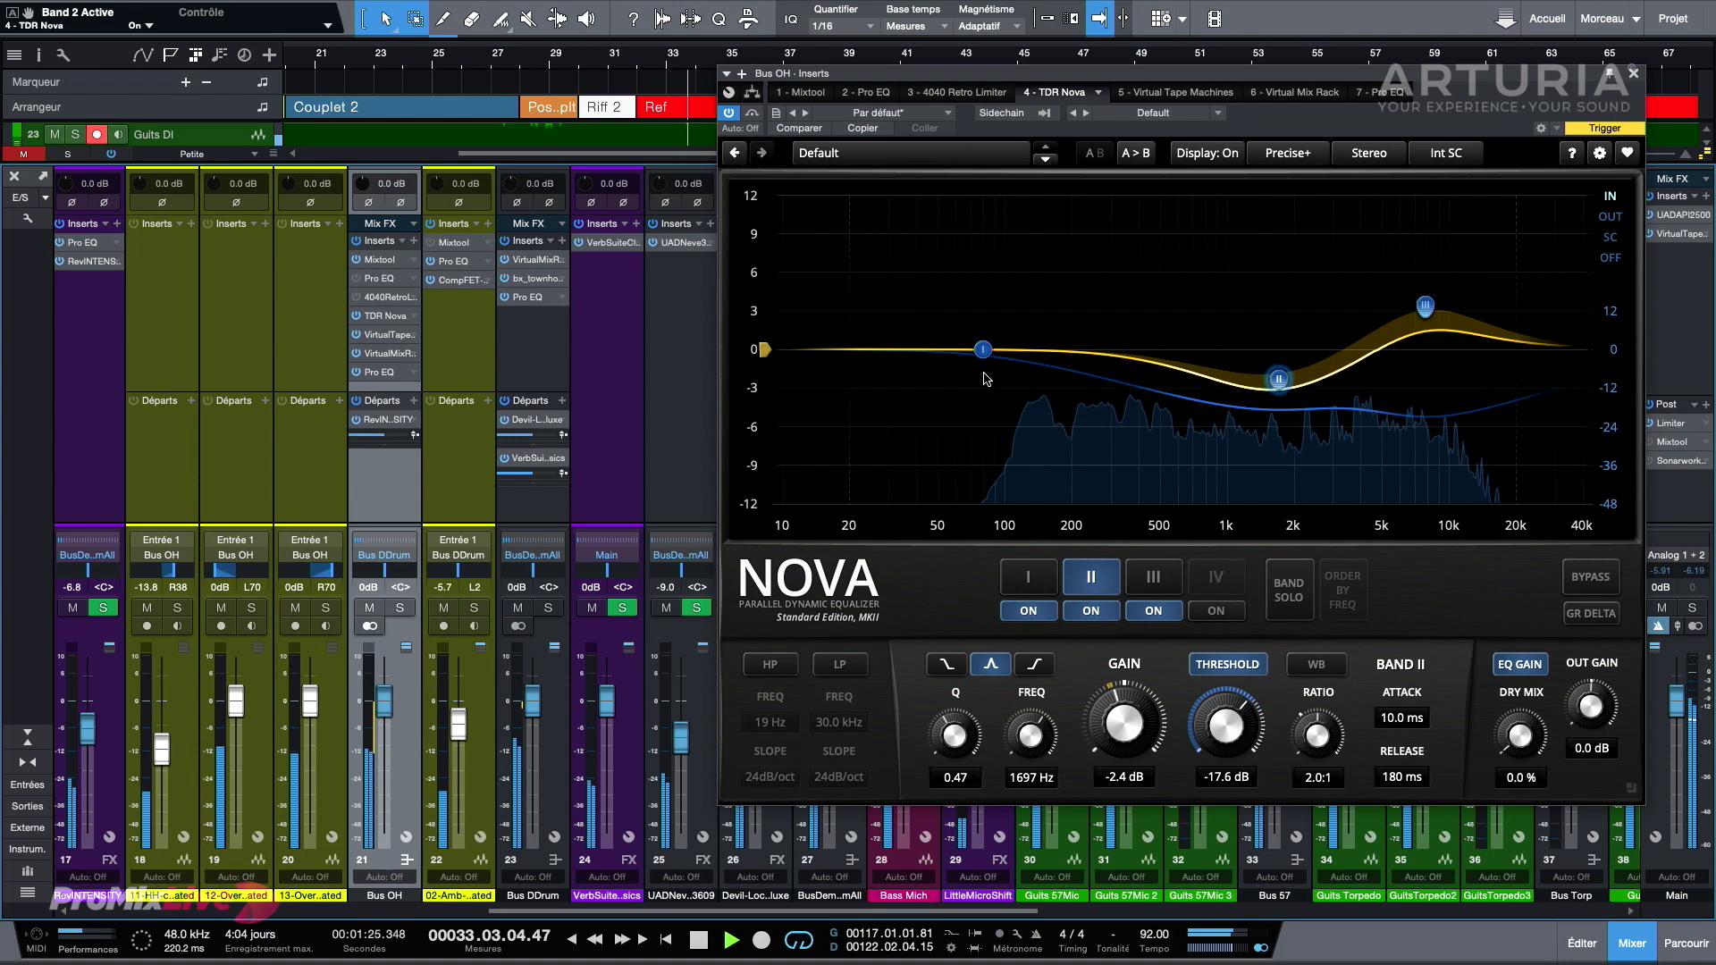
Step: Compare the full mix with TDR Nova bypassed and active on the Bus OH channel
click(752, 113)
click(751, 113)
key(space)
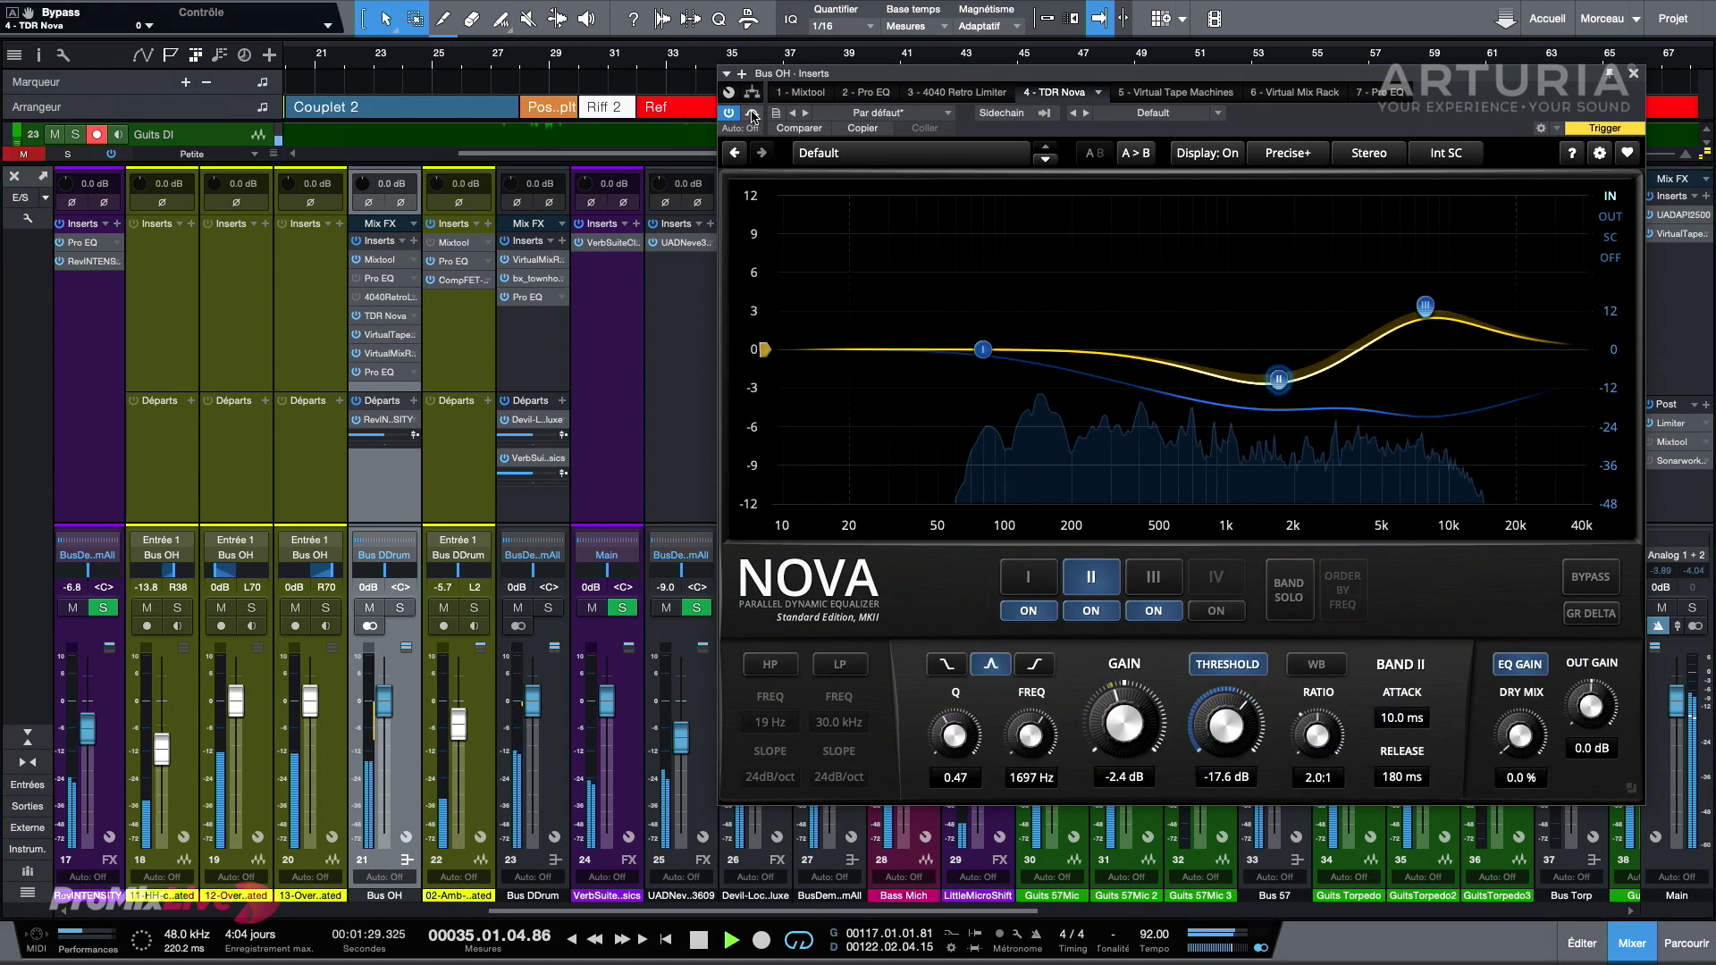
key(space)
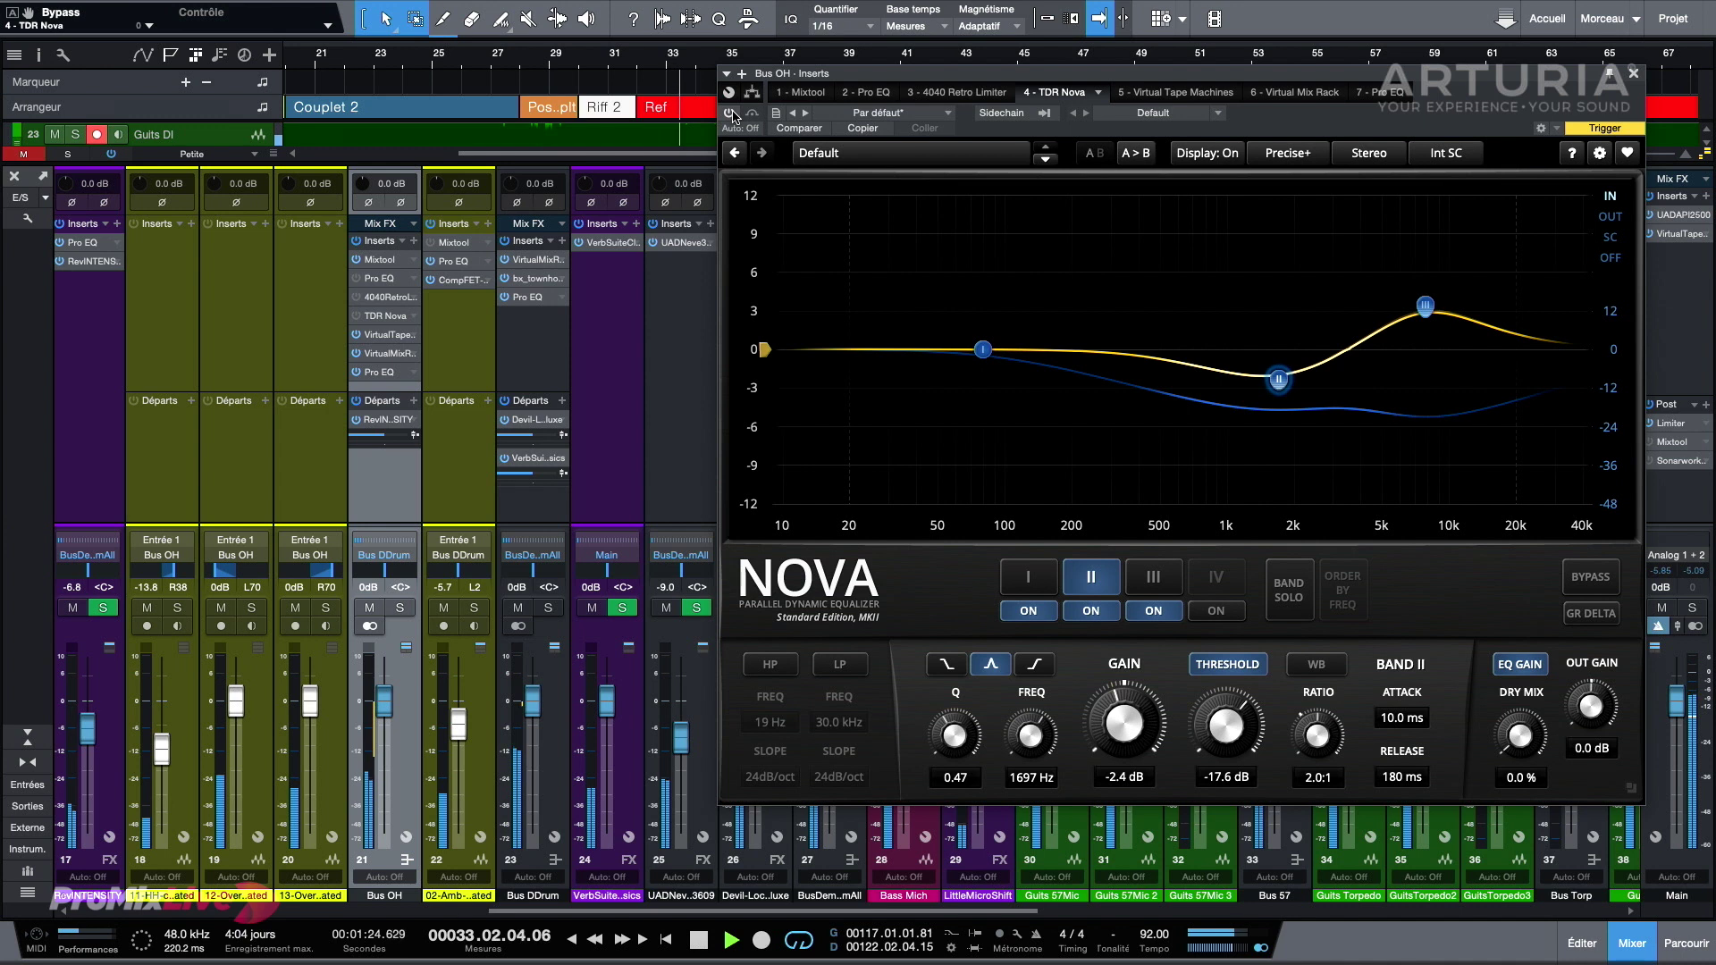
key(space)
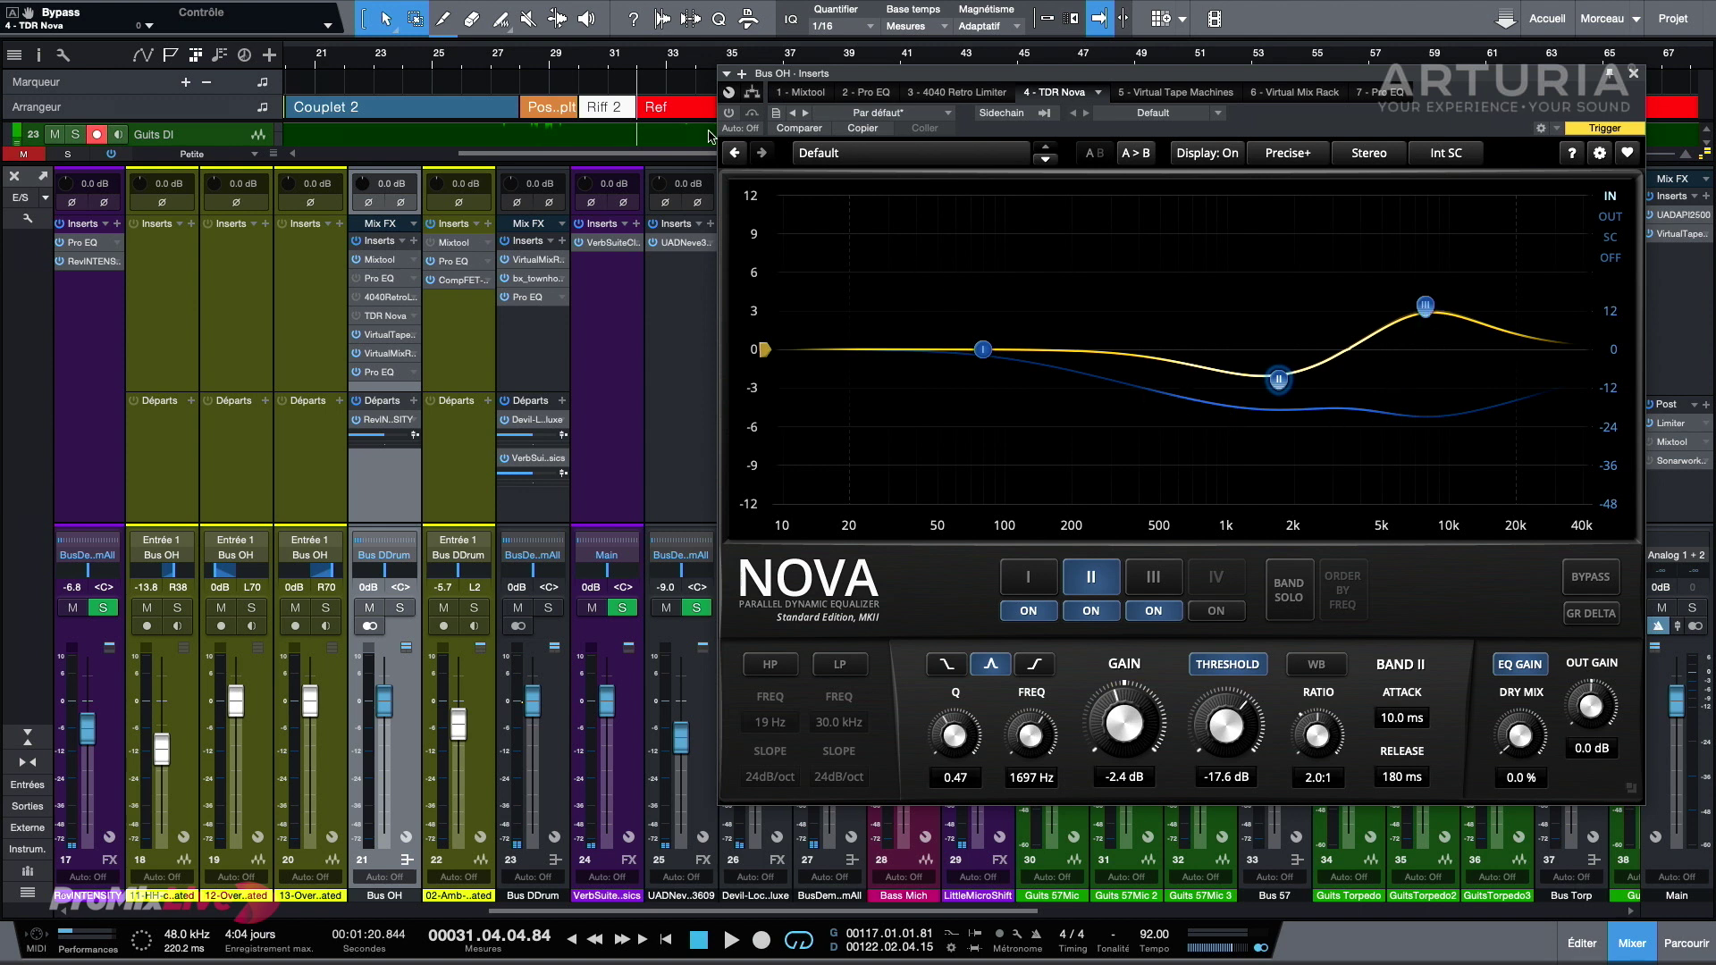
click(729, 113)
key(space)
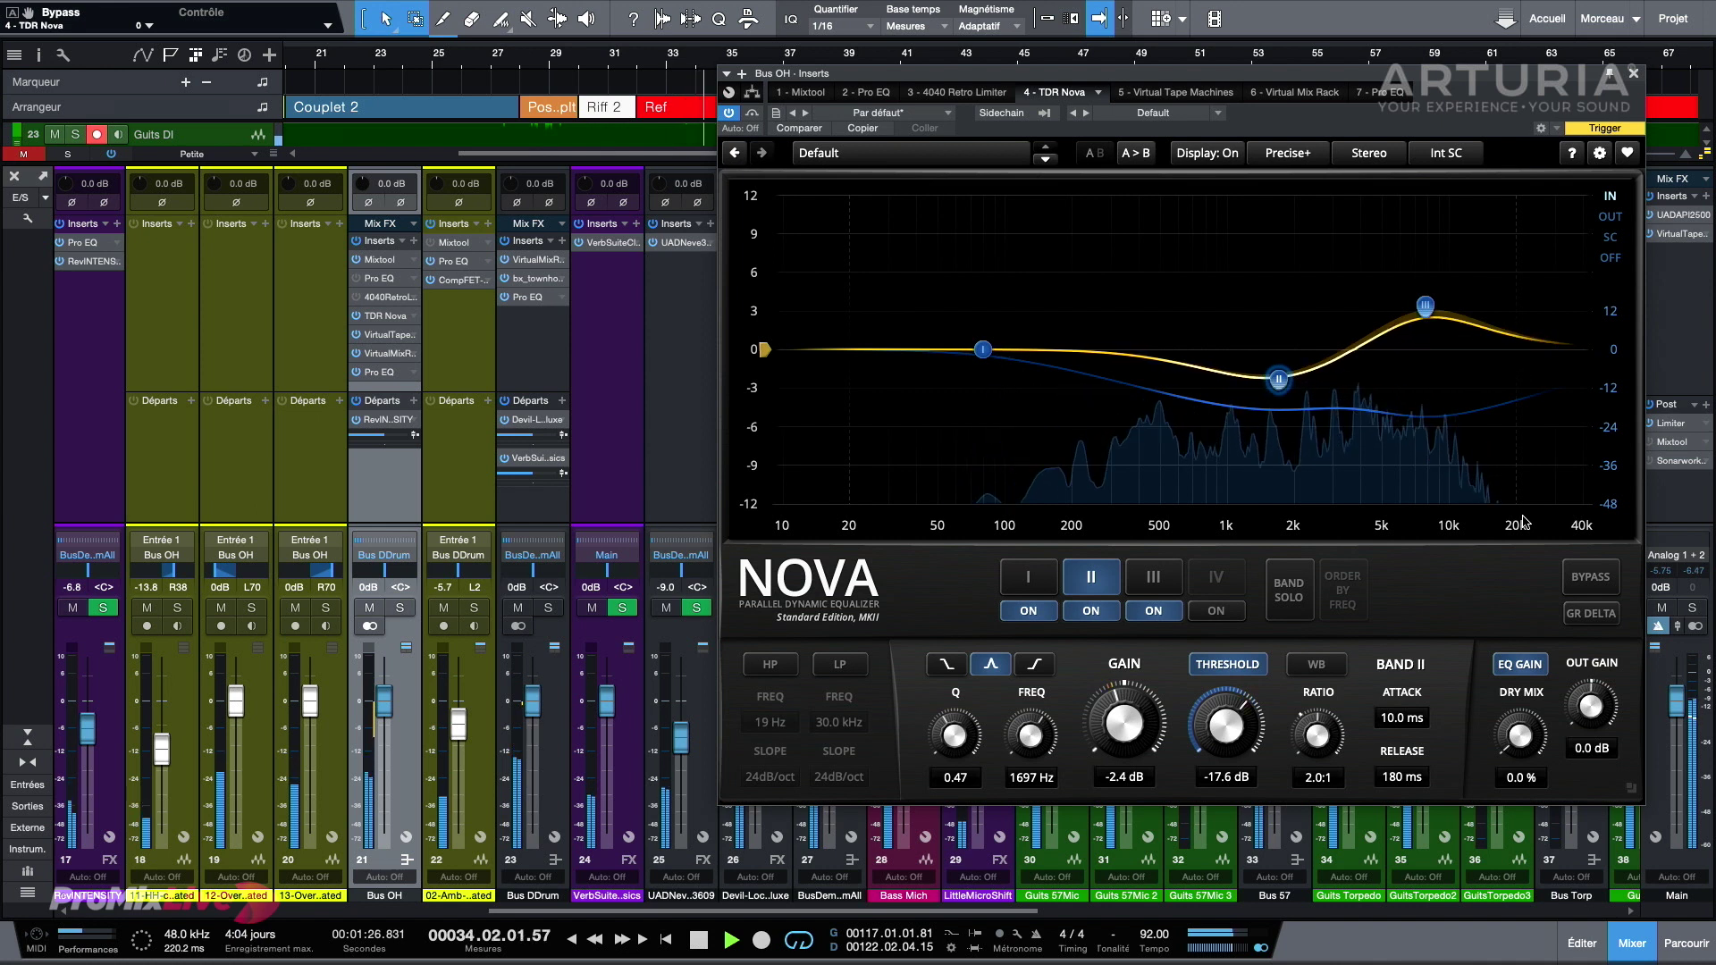
key(space)
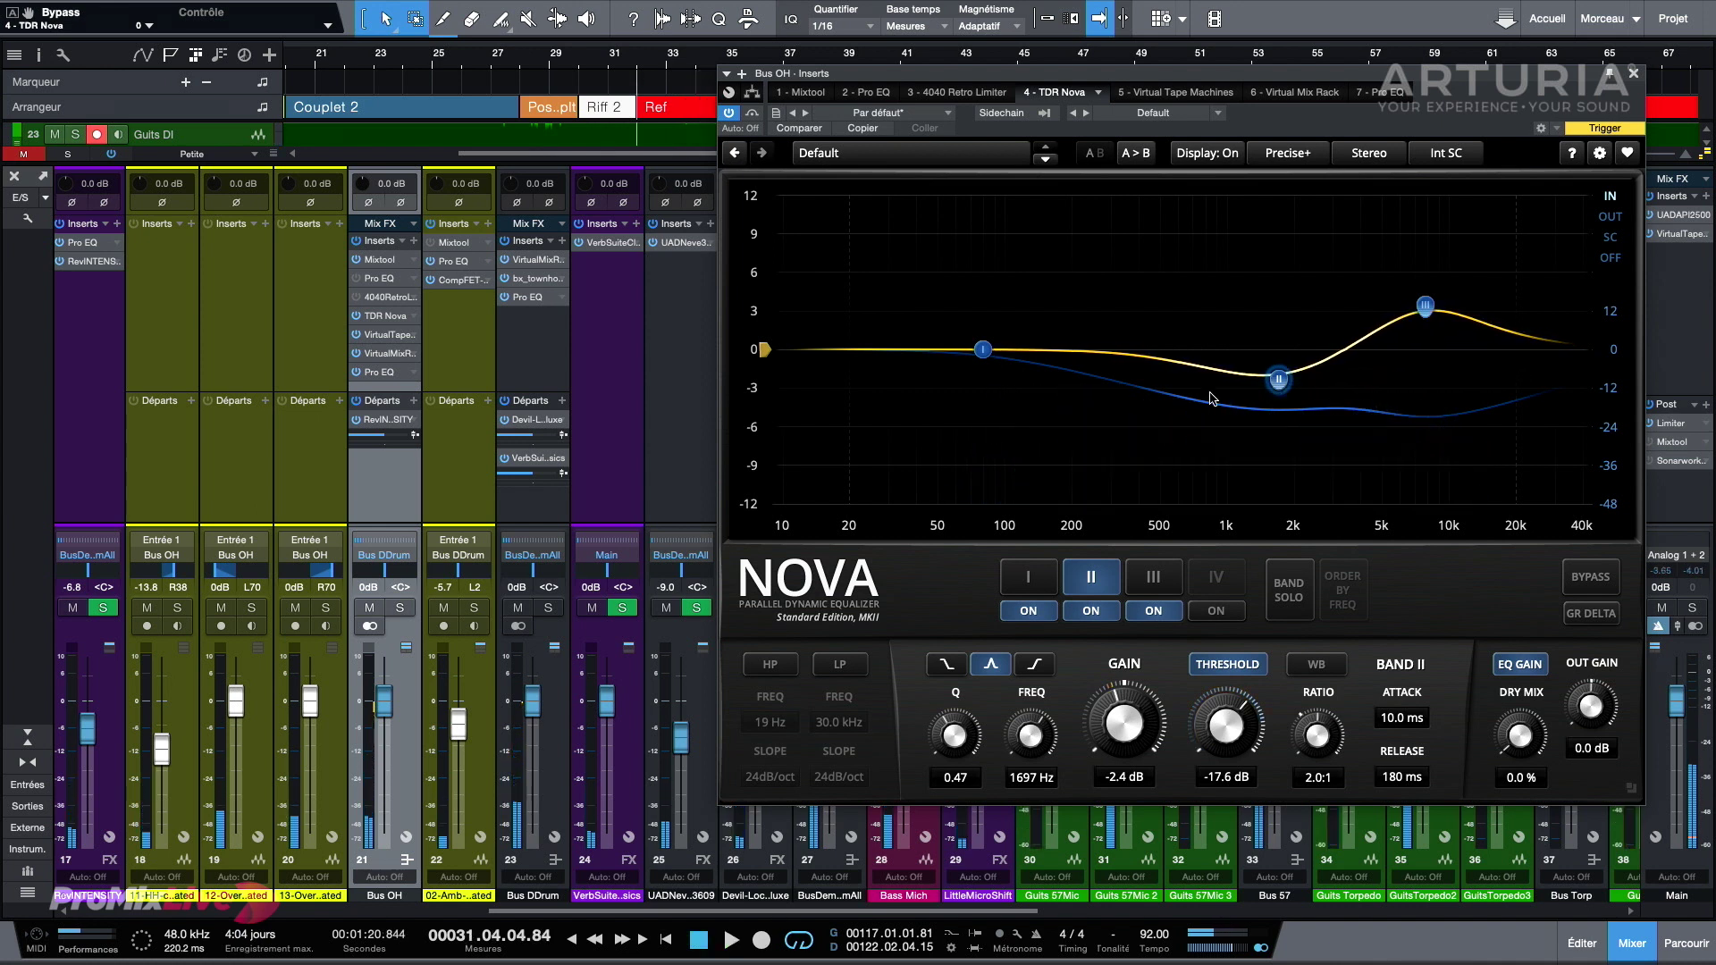
Step: Set band I to 72 Hz with a 1.3 dB boost and listen to it in the mix
mouse_move(986, 353)
mouse_down()
mouse_move(991, 332)
mouse_move(1025, 327)
mouse_move(976, 338)
mouse_up()
key(space)
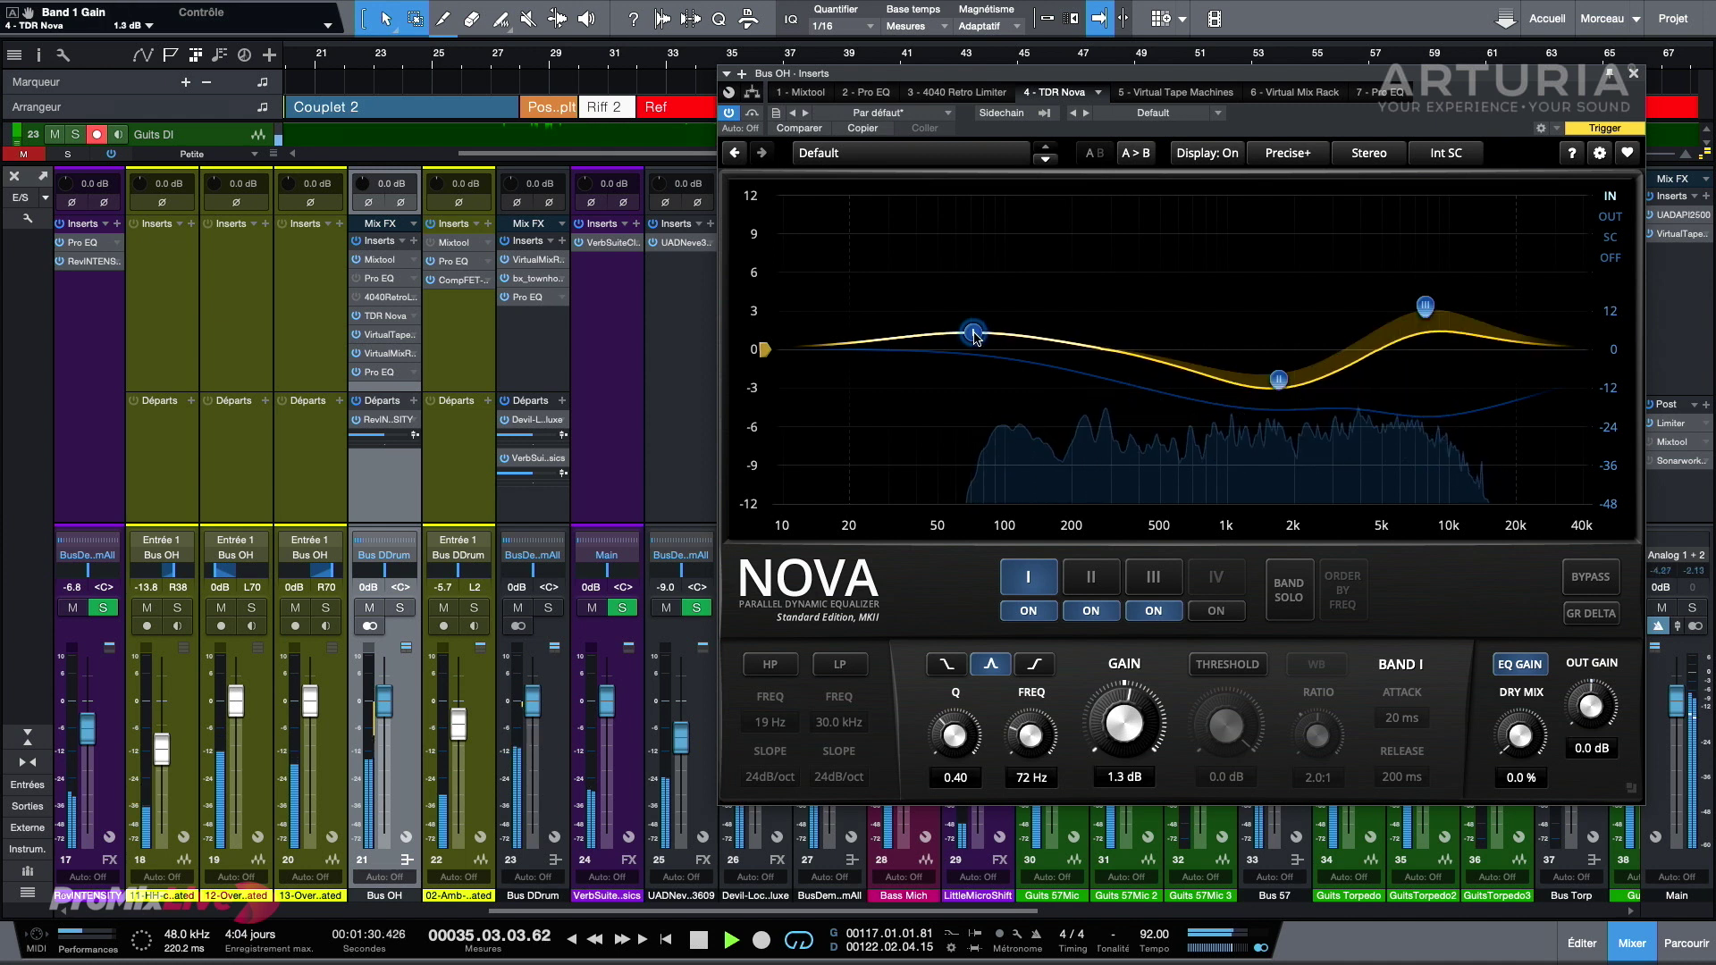
key(space)
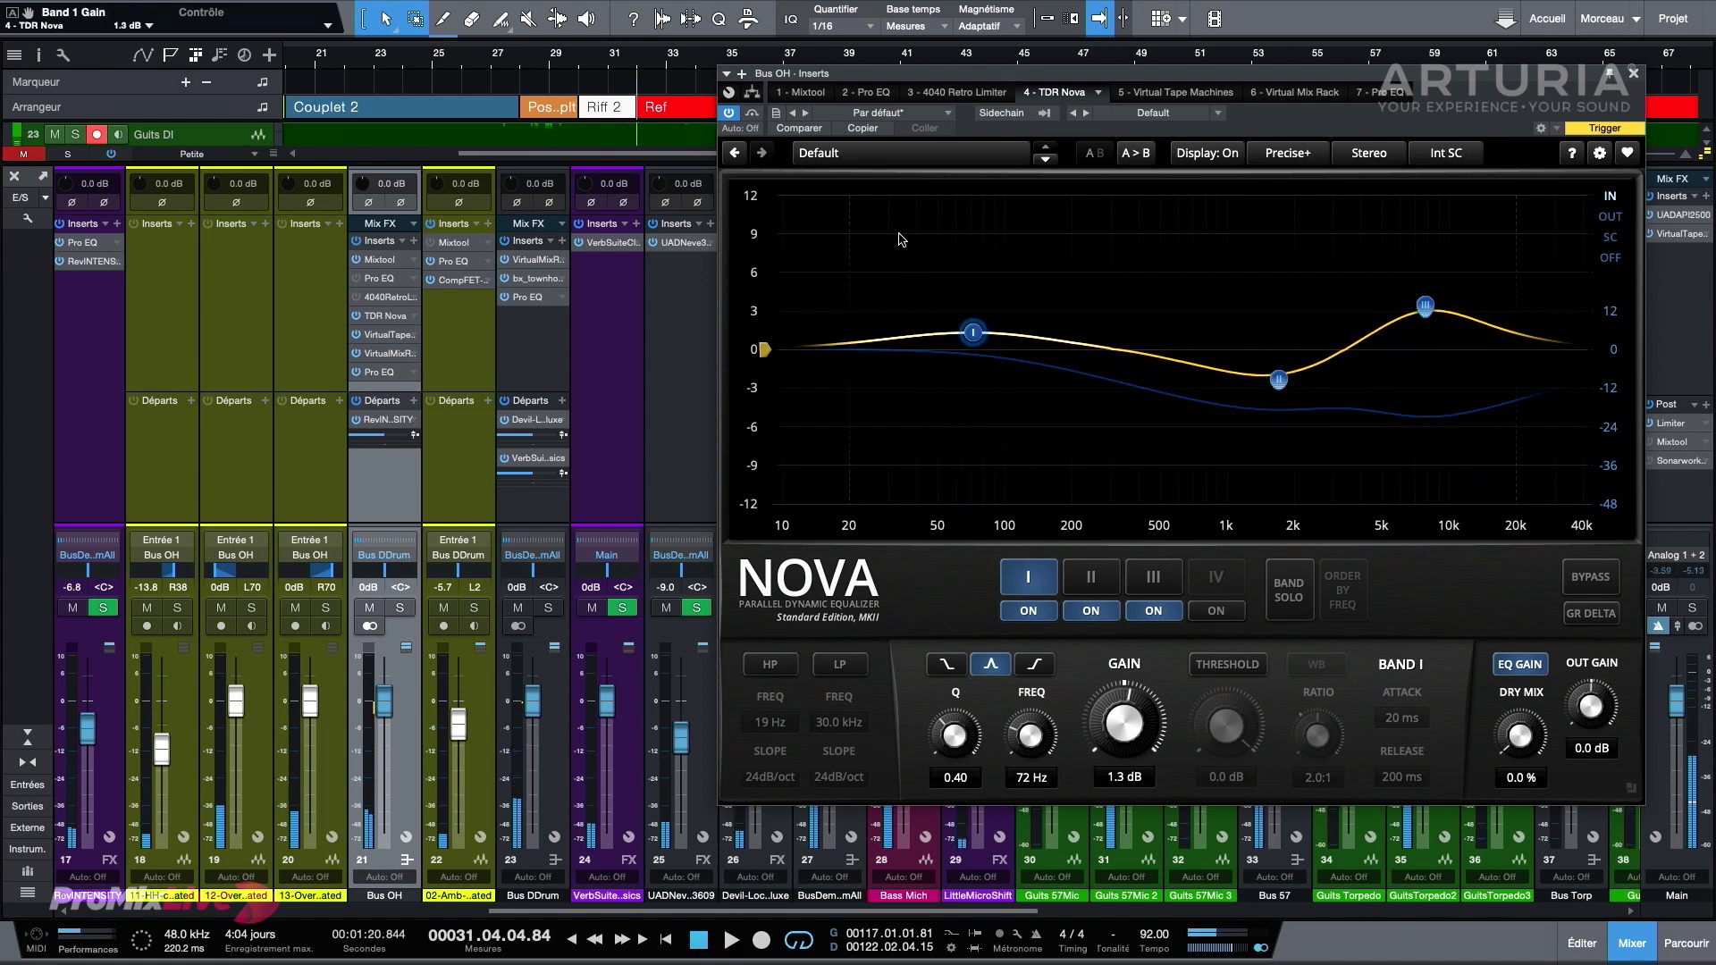
Step: Group bands I, II and III and raise their gains together during playback, bringing band I to 1.9 dB and band II to -1.8 dB
mouse_move(899, 226)
mouse_down()
mouse_move(1160, 426)
mouse_move(896, 270)
mouse_move(1244, 404)
mouse_move(1508, 406)
mouse_up()
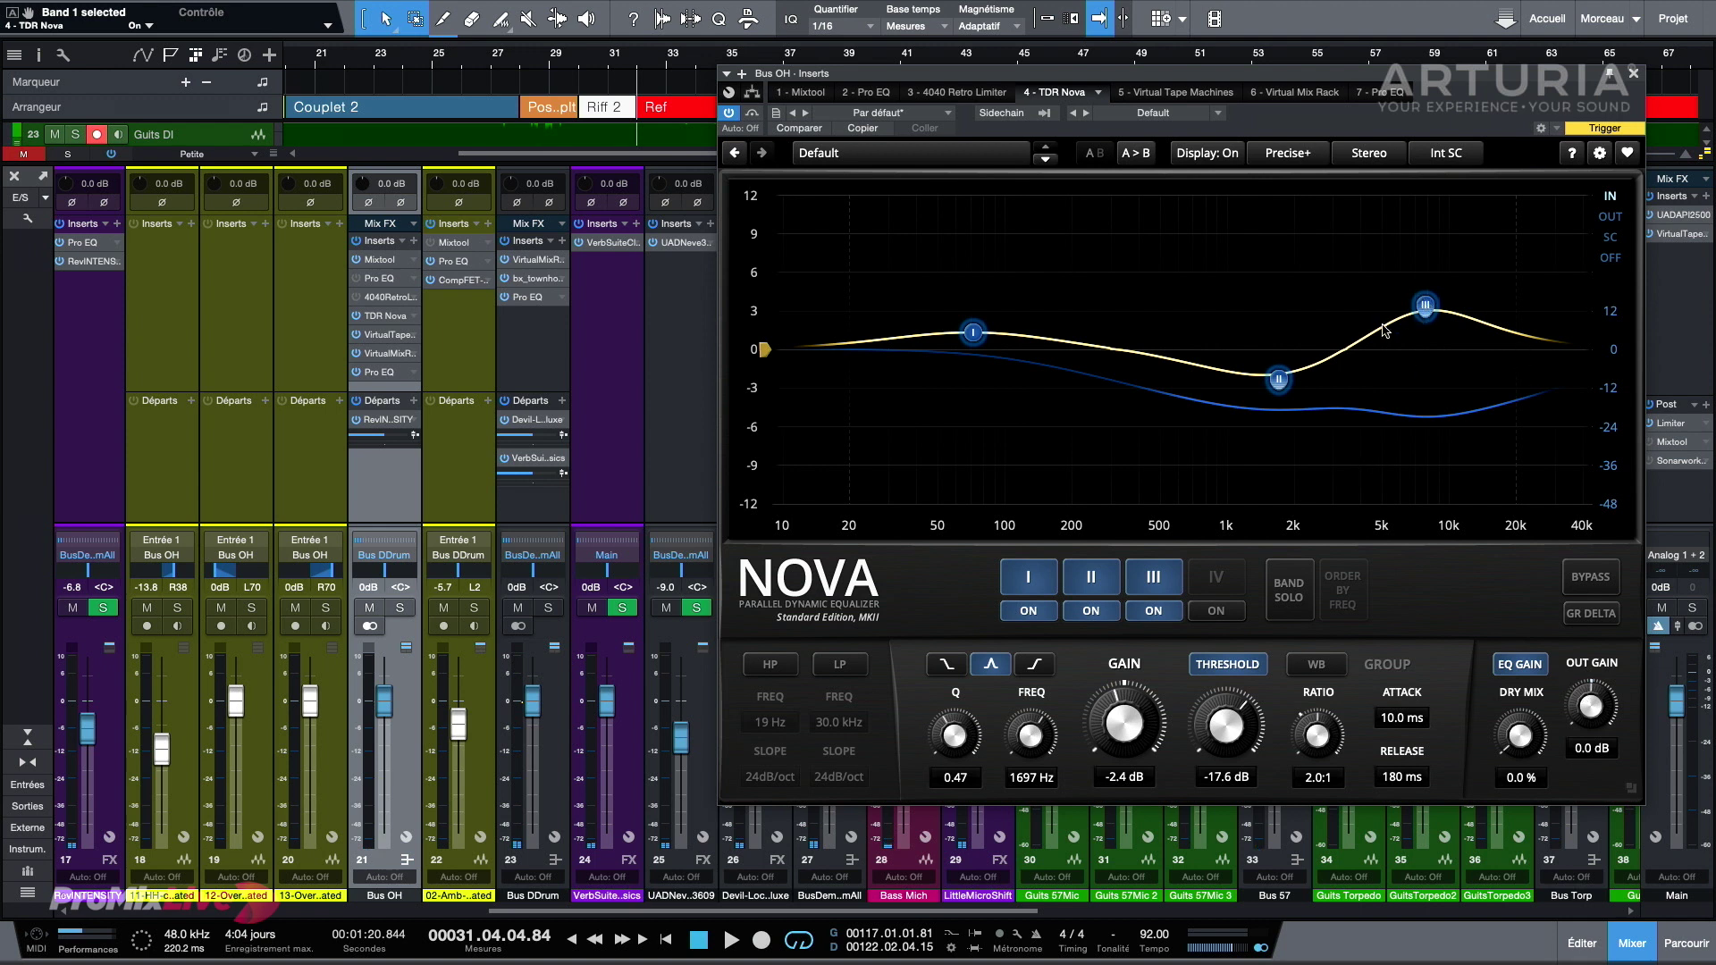
drag(1427, 310, 1428, 304)
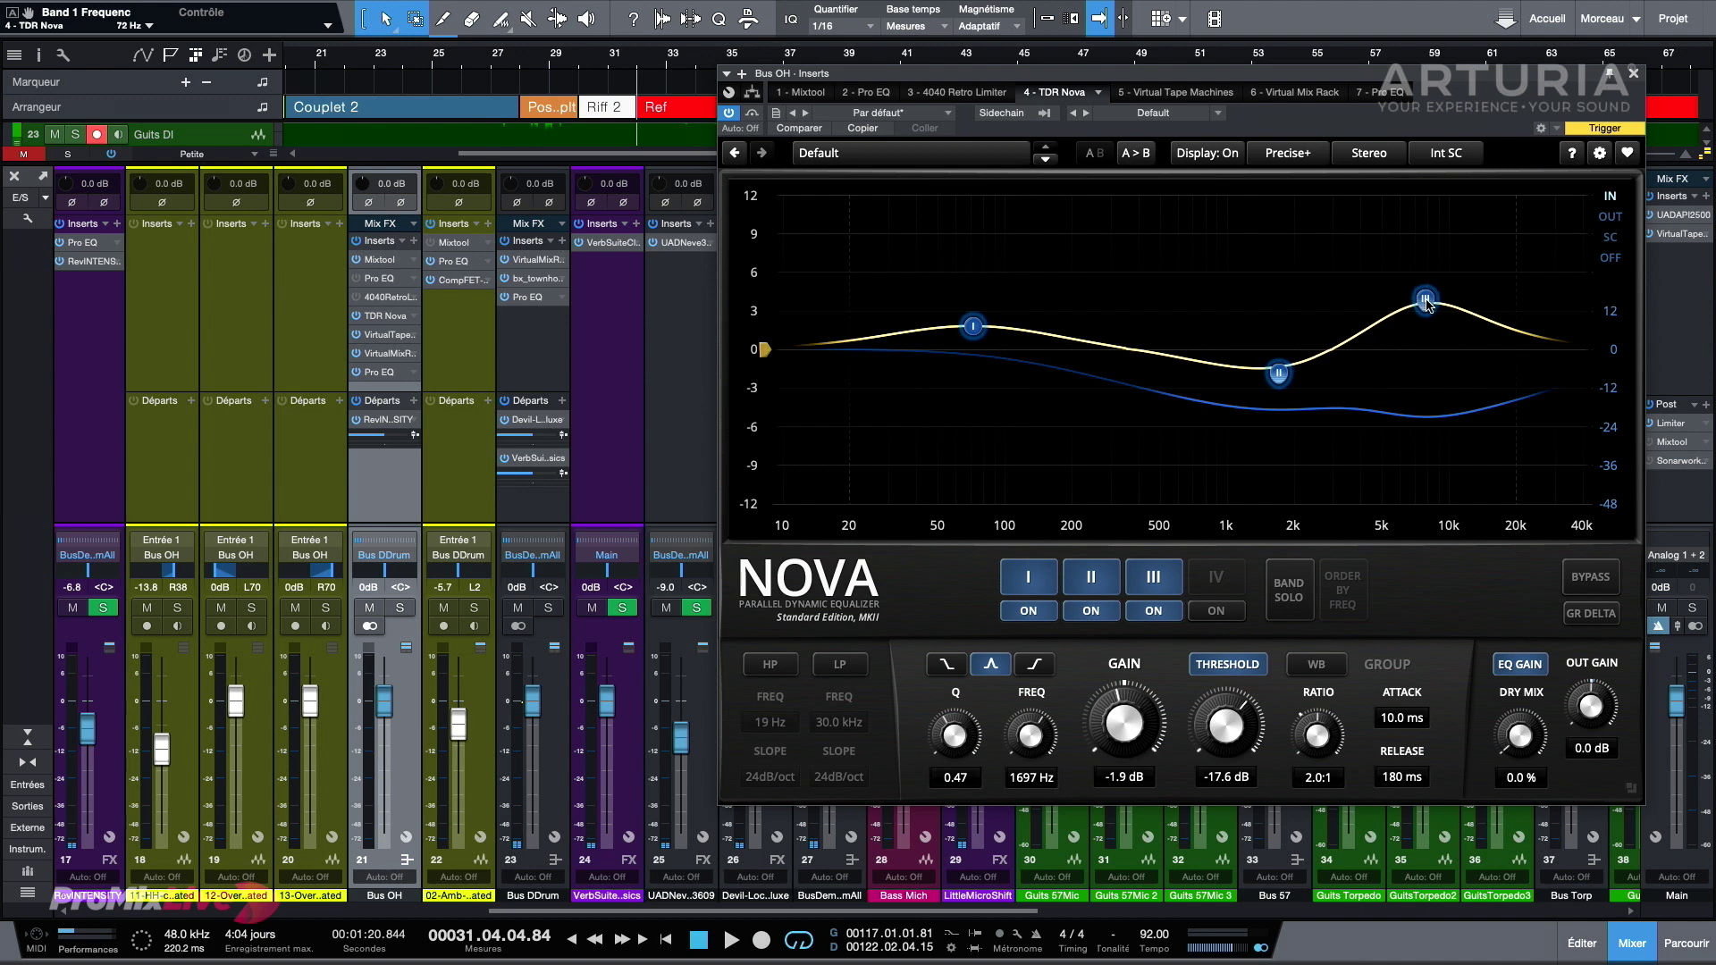
key(space)
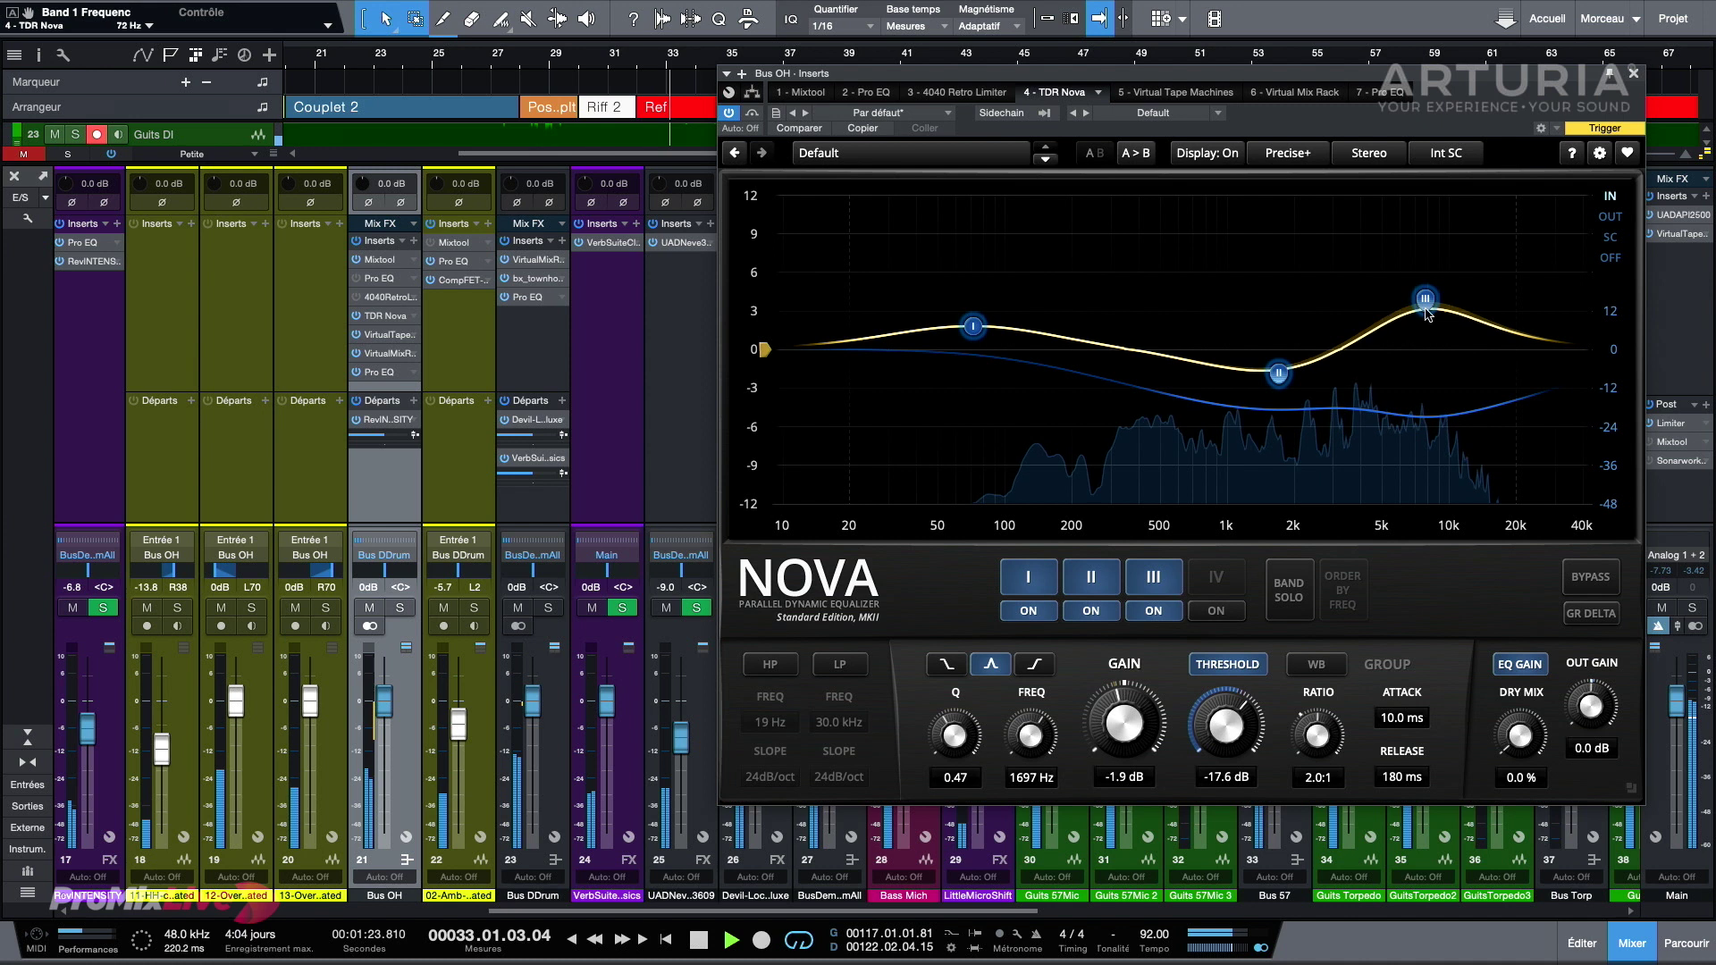
drag(1428, 306, 1429, 303)
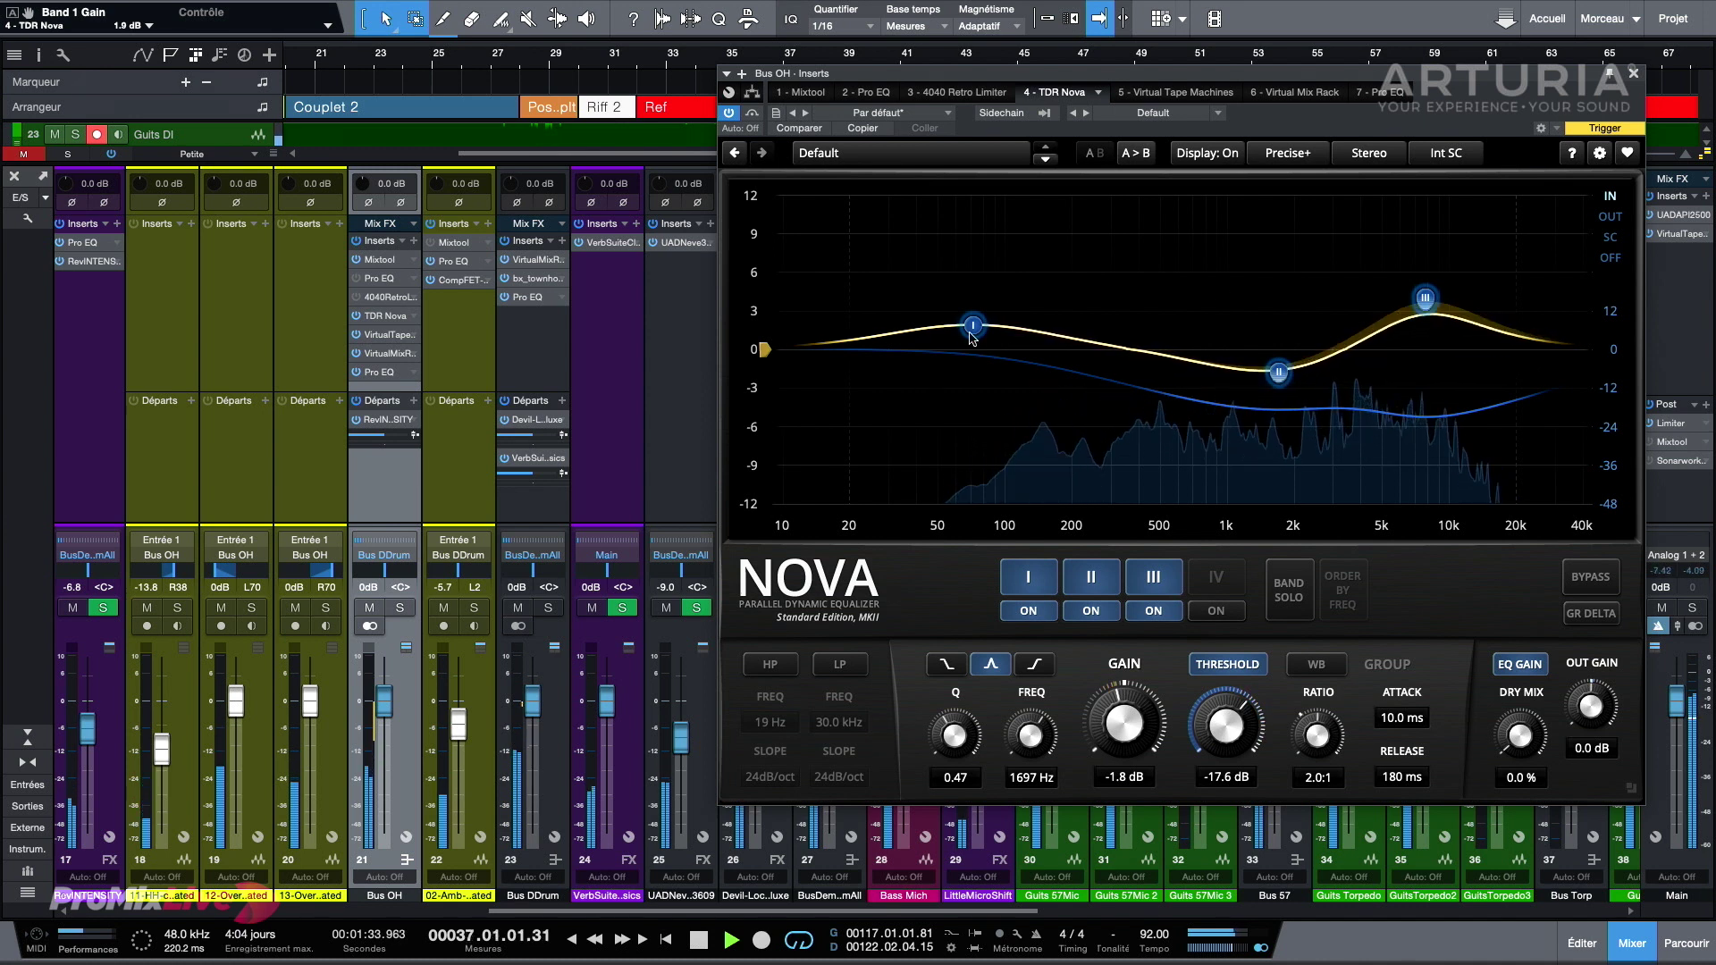
Step: Clear the grouped selection of bands I, II and III and set only band I's gain to 1.5 dB during playback
click(1010, 280)
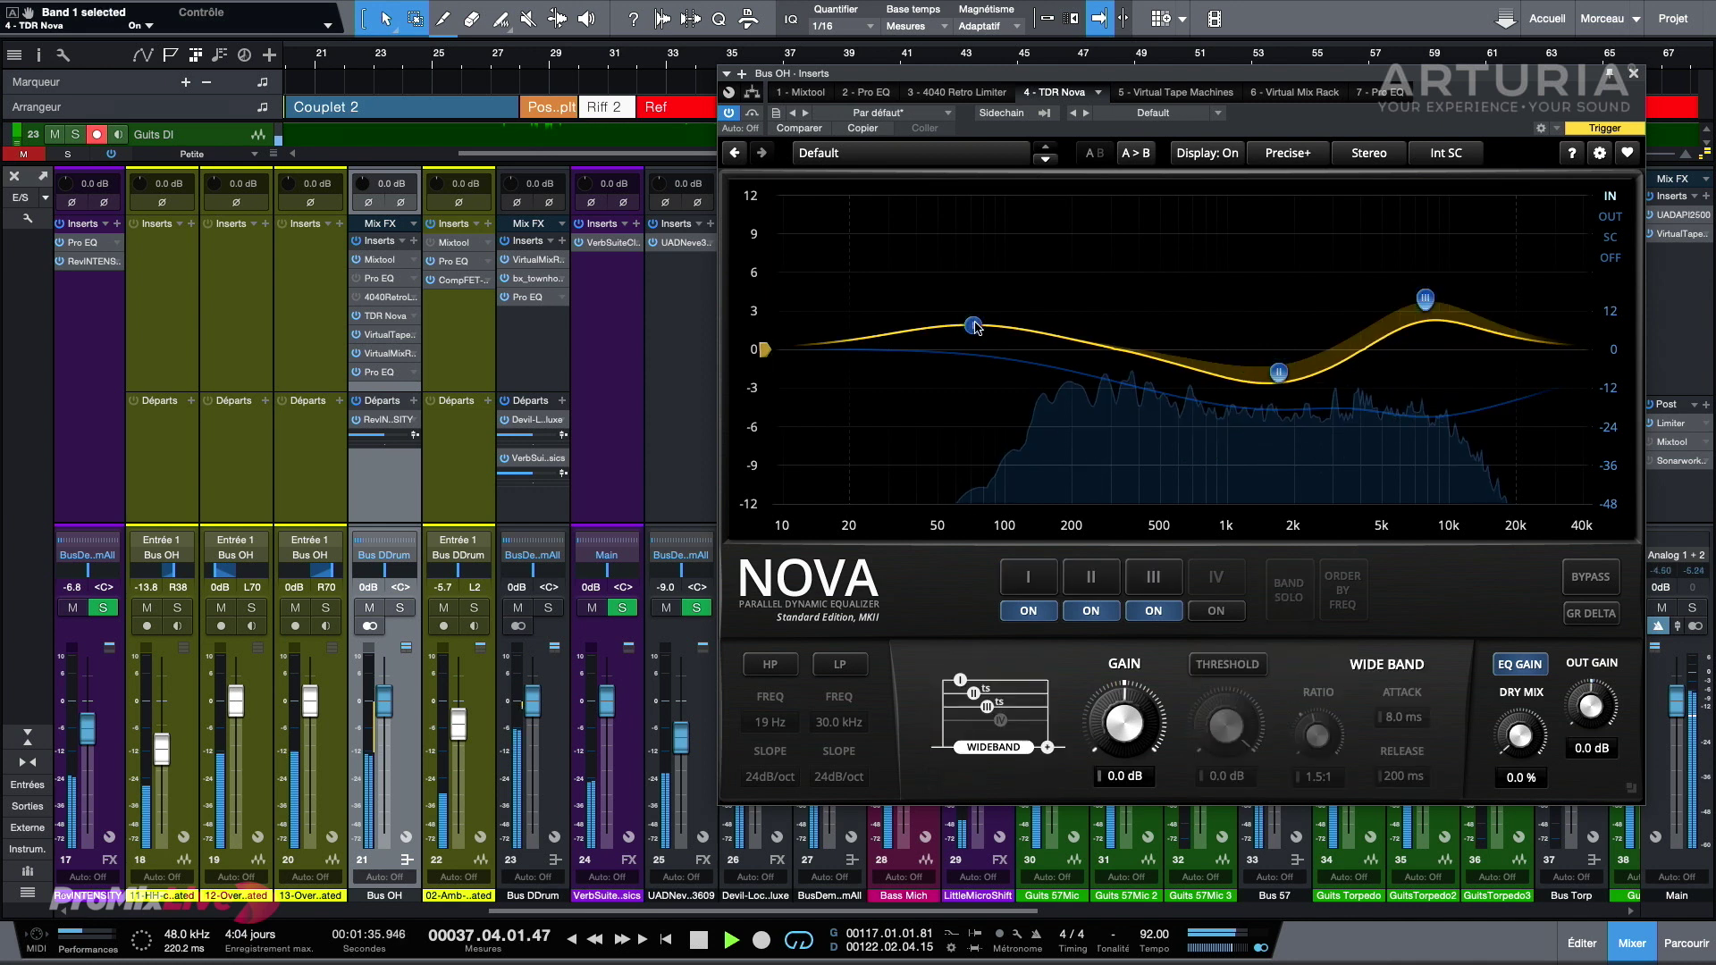
drag(976, 326, 976, 333)
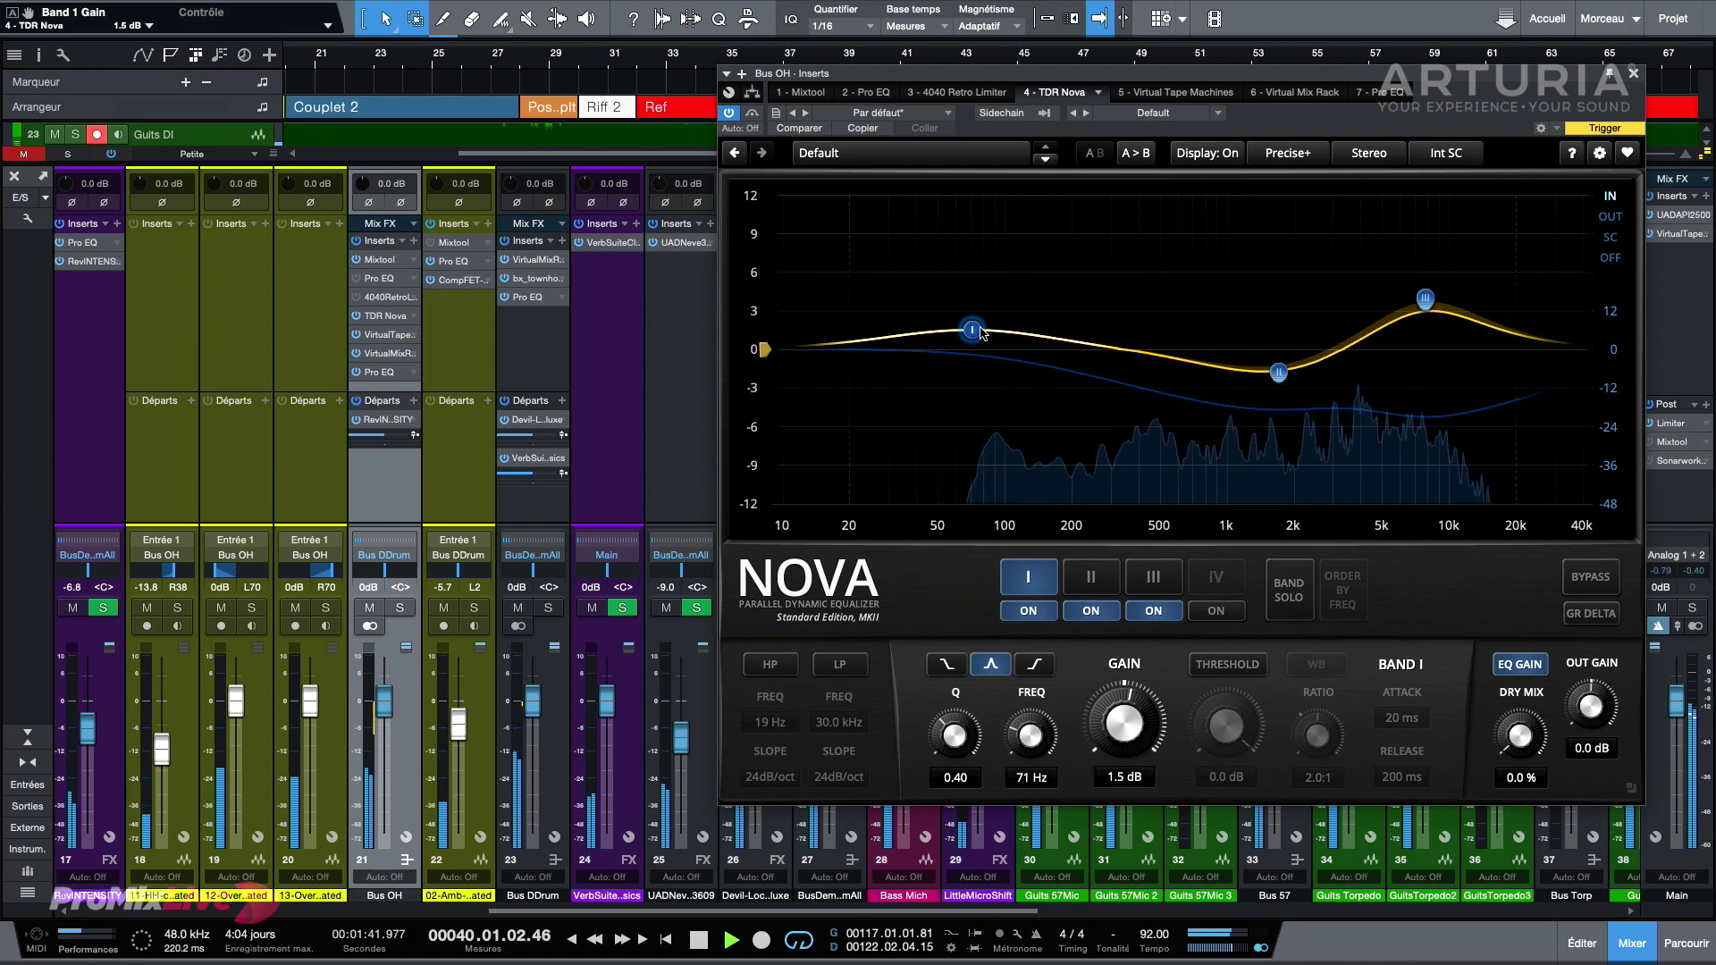
key(space)
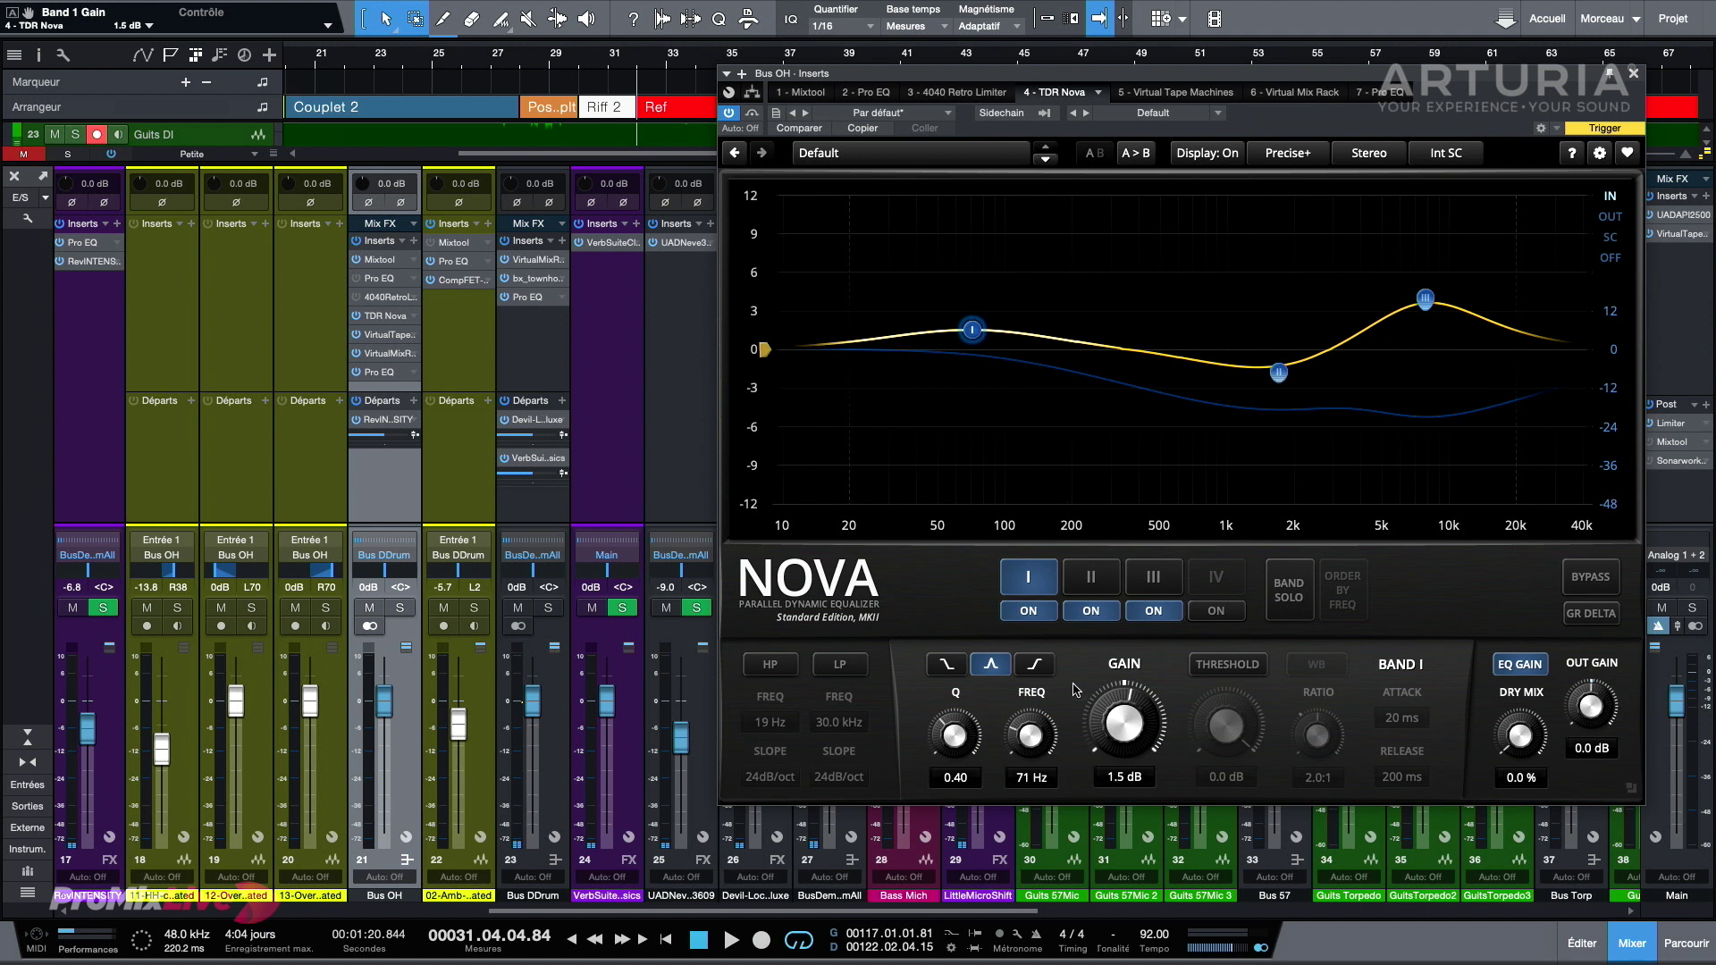
Step: Solo the Bus OH channel and listen to only the gain-reduction delta signal of TDR Nova
click(1599, 581)
click(1599, 581)
click(400, 609)
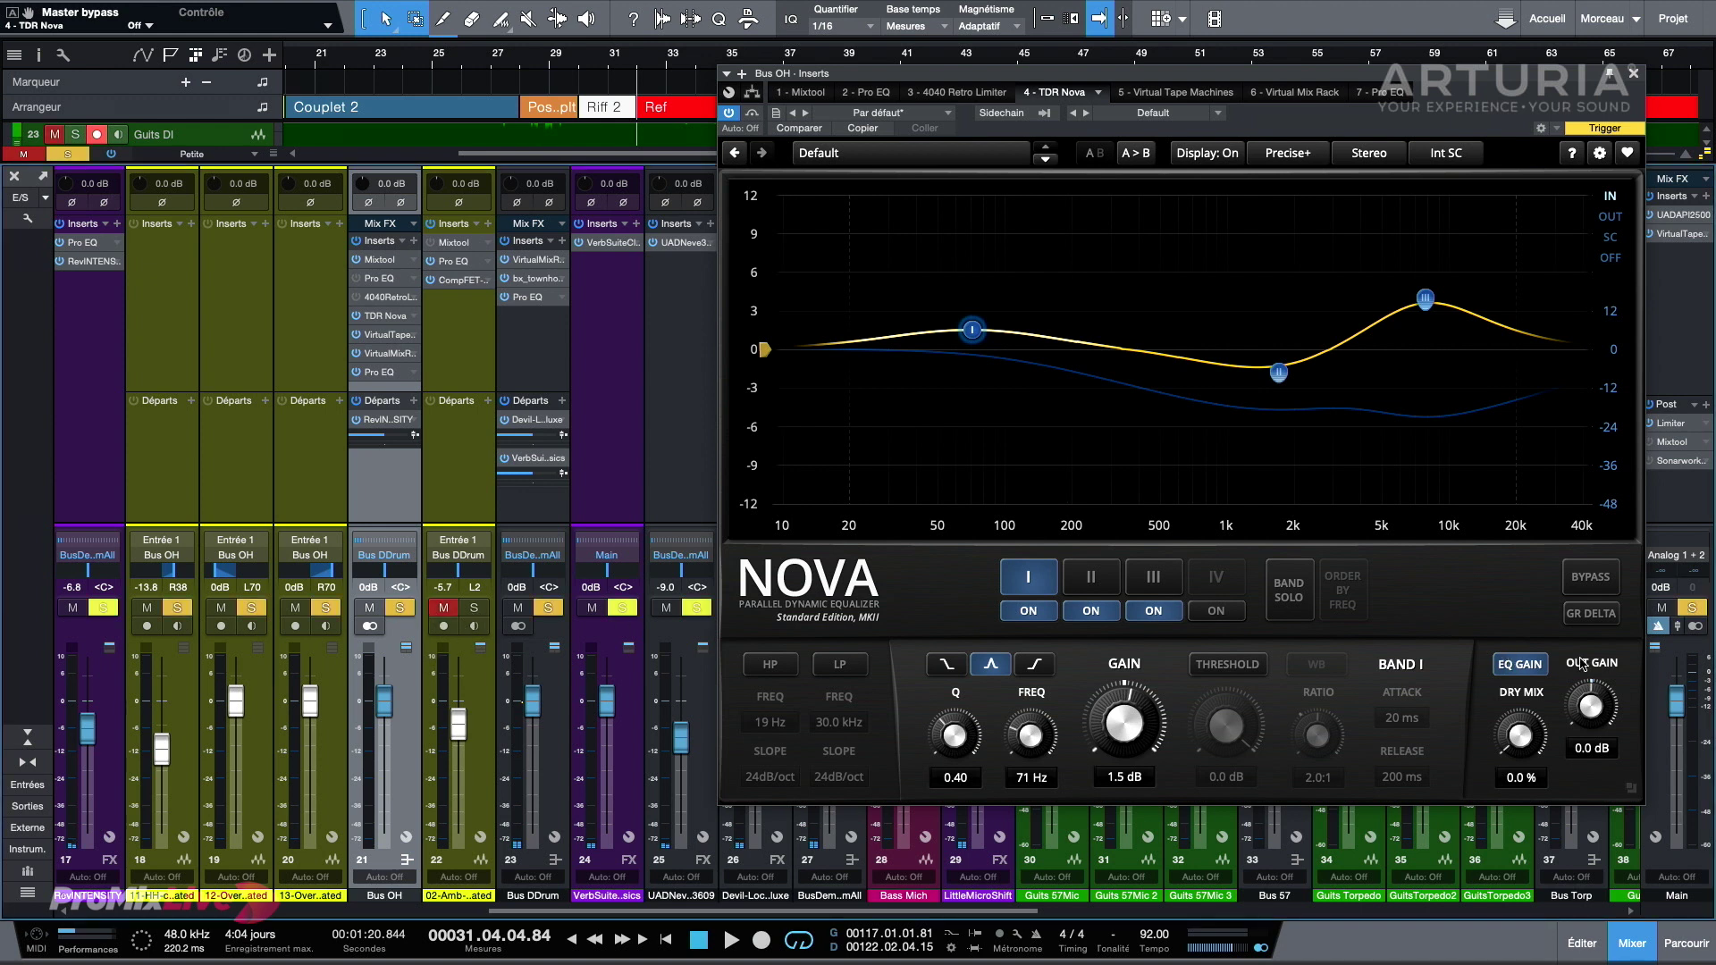
click(1591, 614)
key(space)
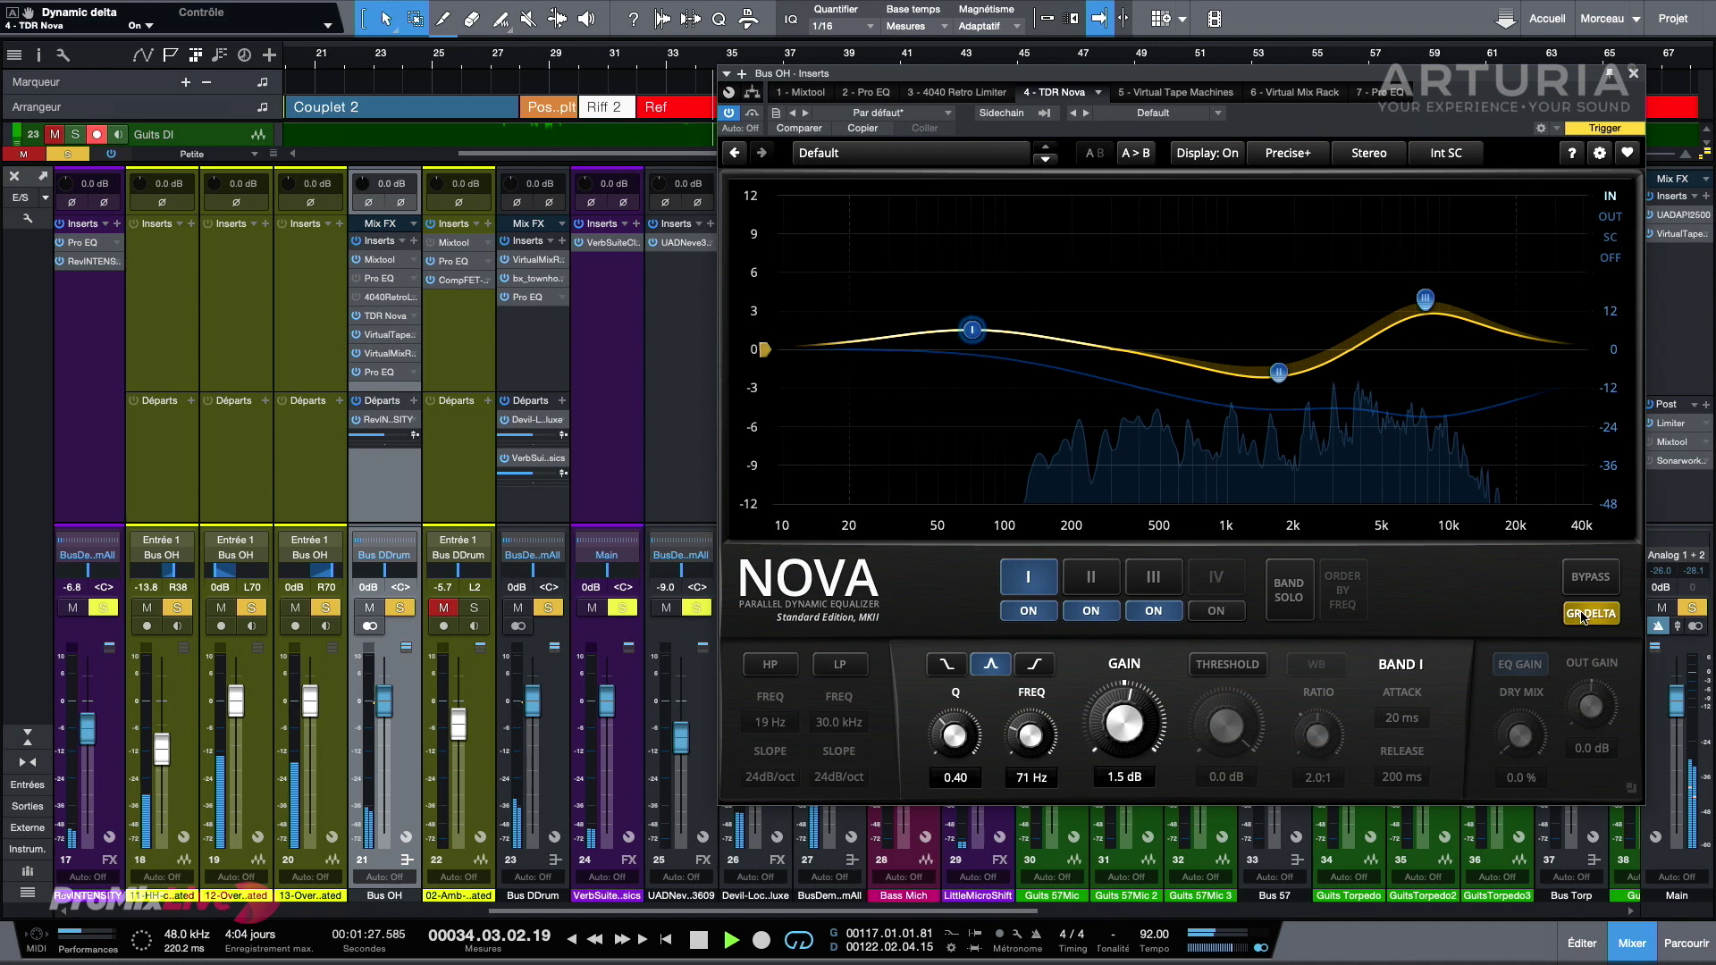
key(space)
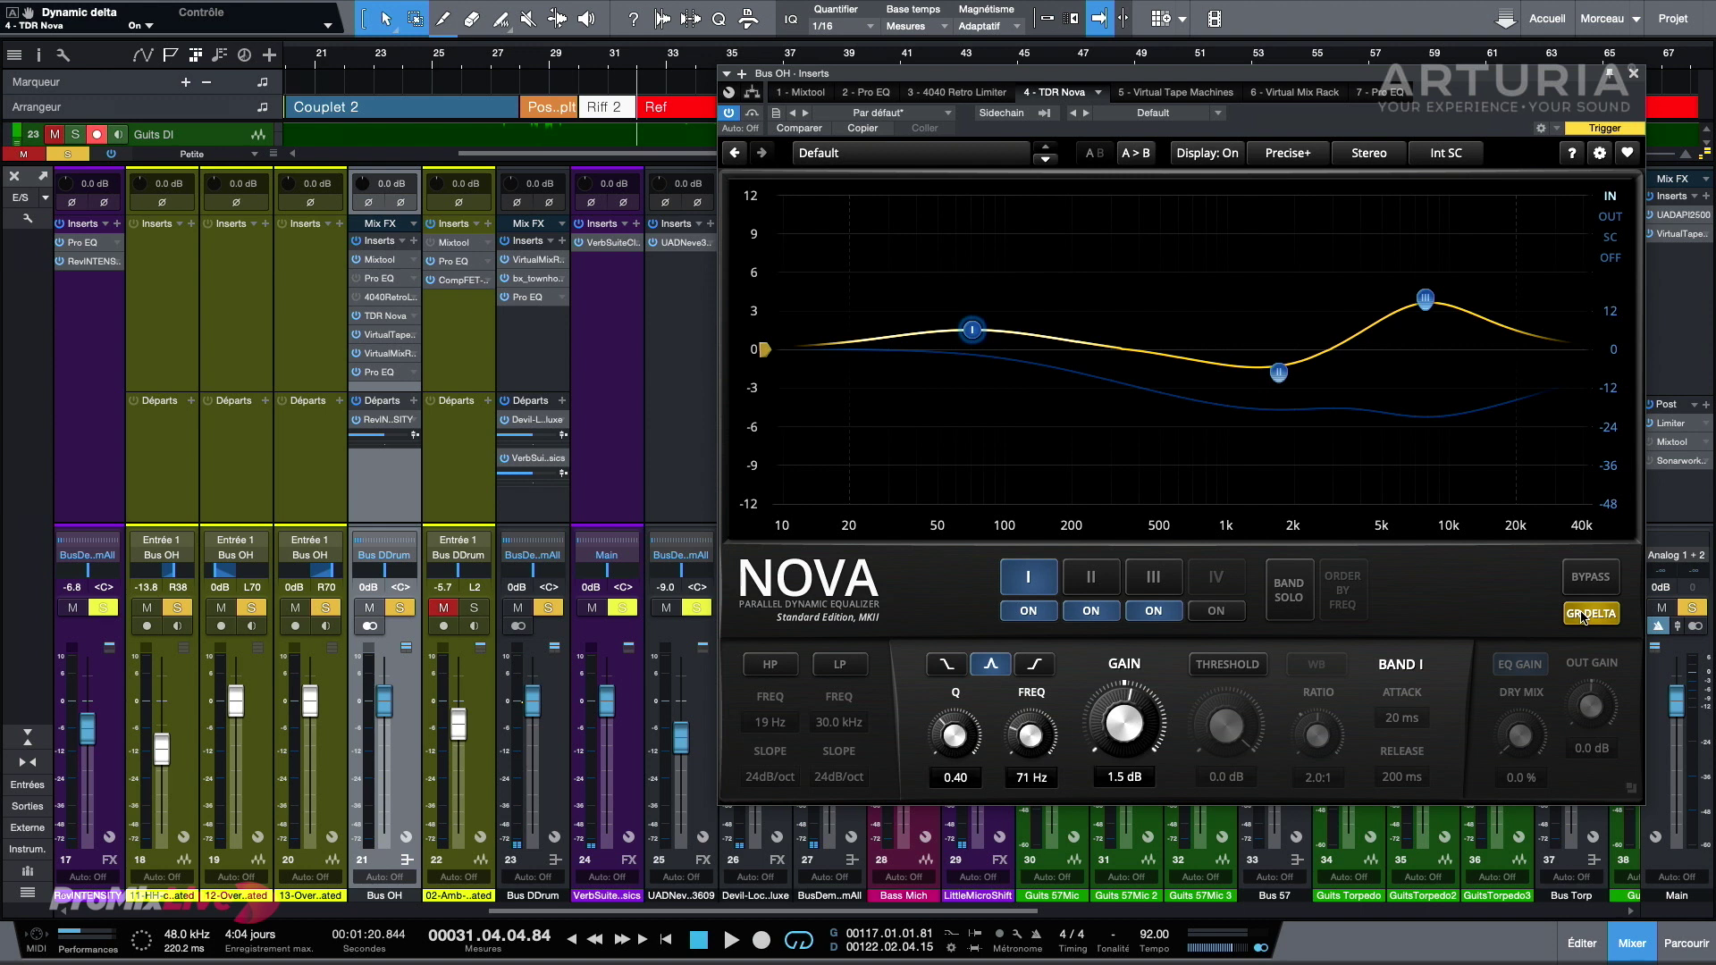
Step: Turn off the gain-reduction delta and play the full mix with the Bus OH equalizer active
click(1583, 617)
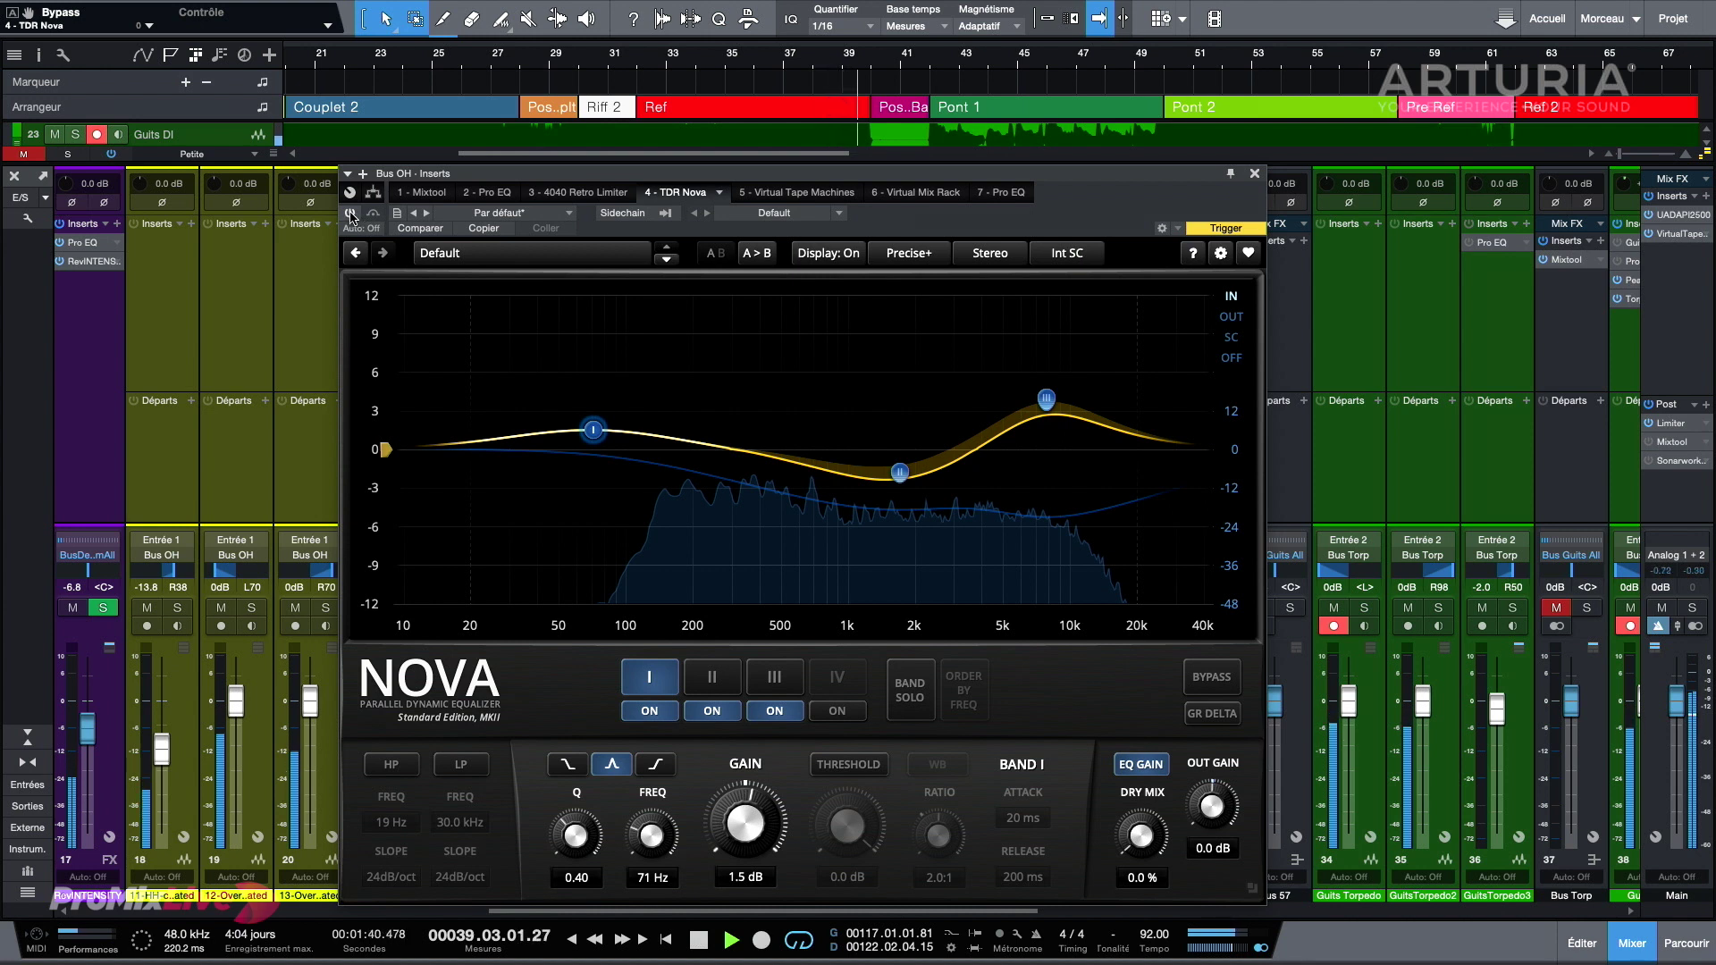
key(space)
key(space)
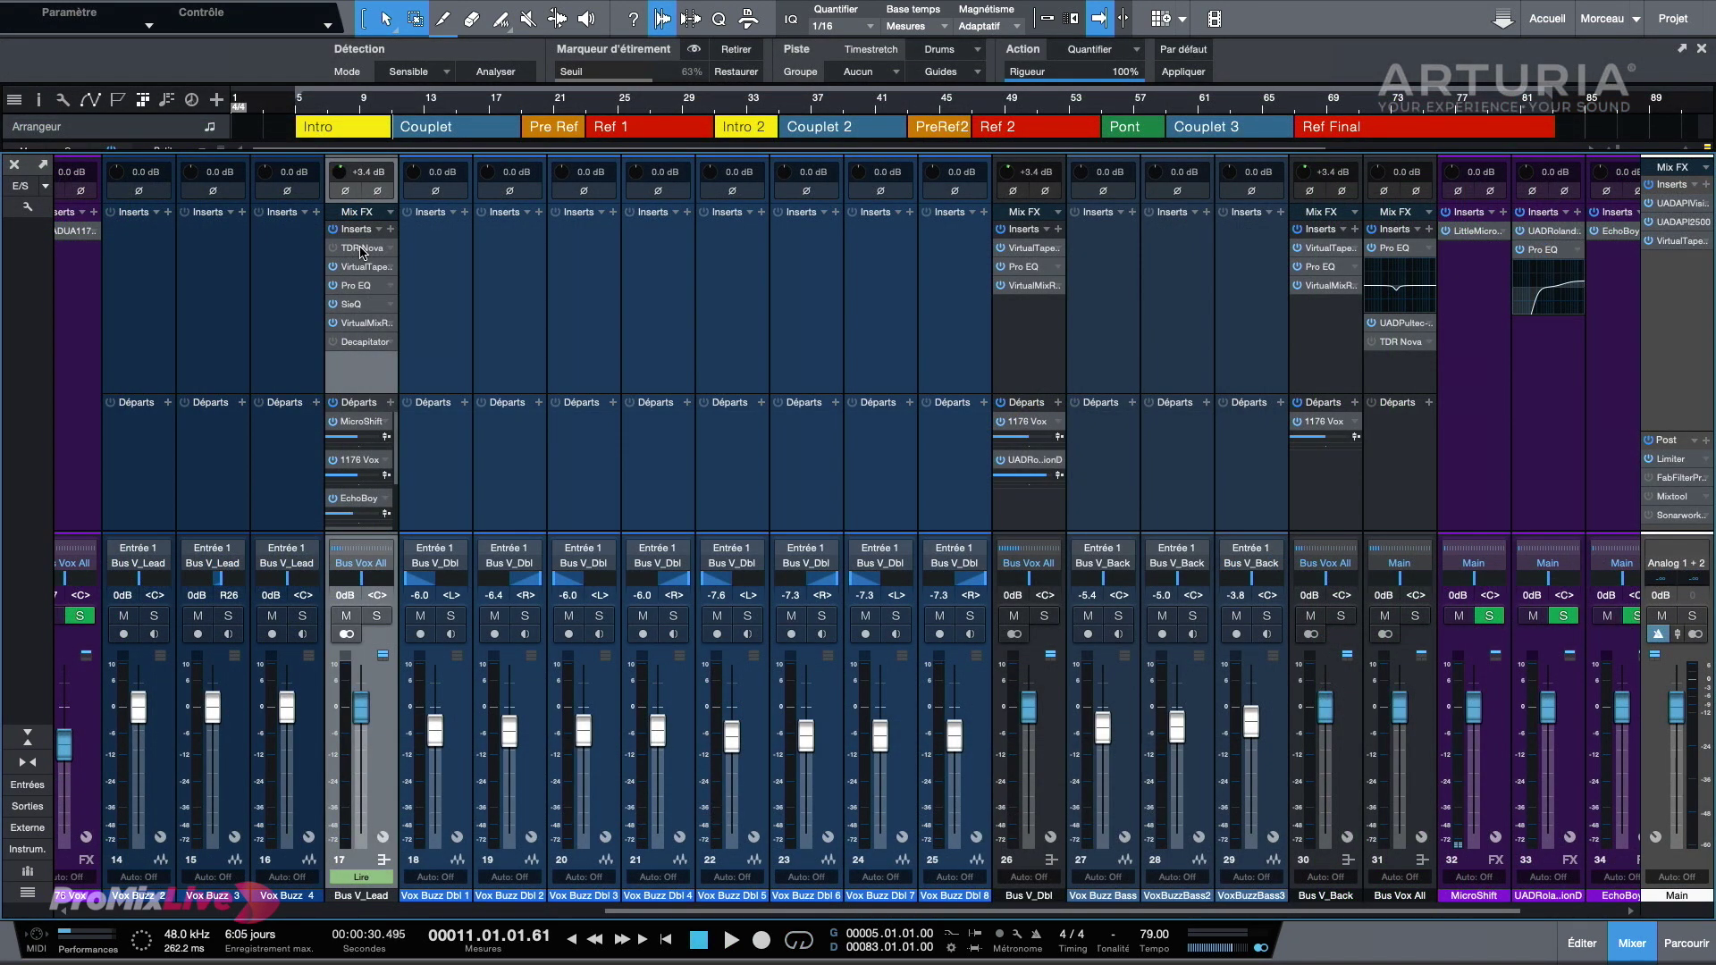
Step: Open and activate TDR Nova on the Bus V_Lead channel, move its window aside and solo the channel
click(361, 249)
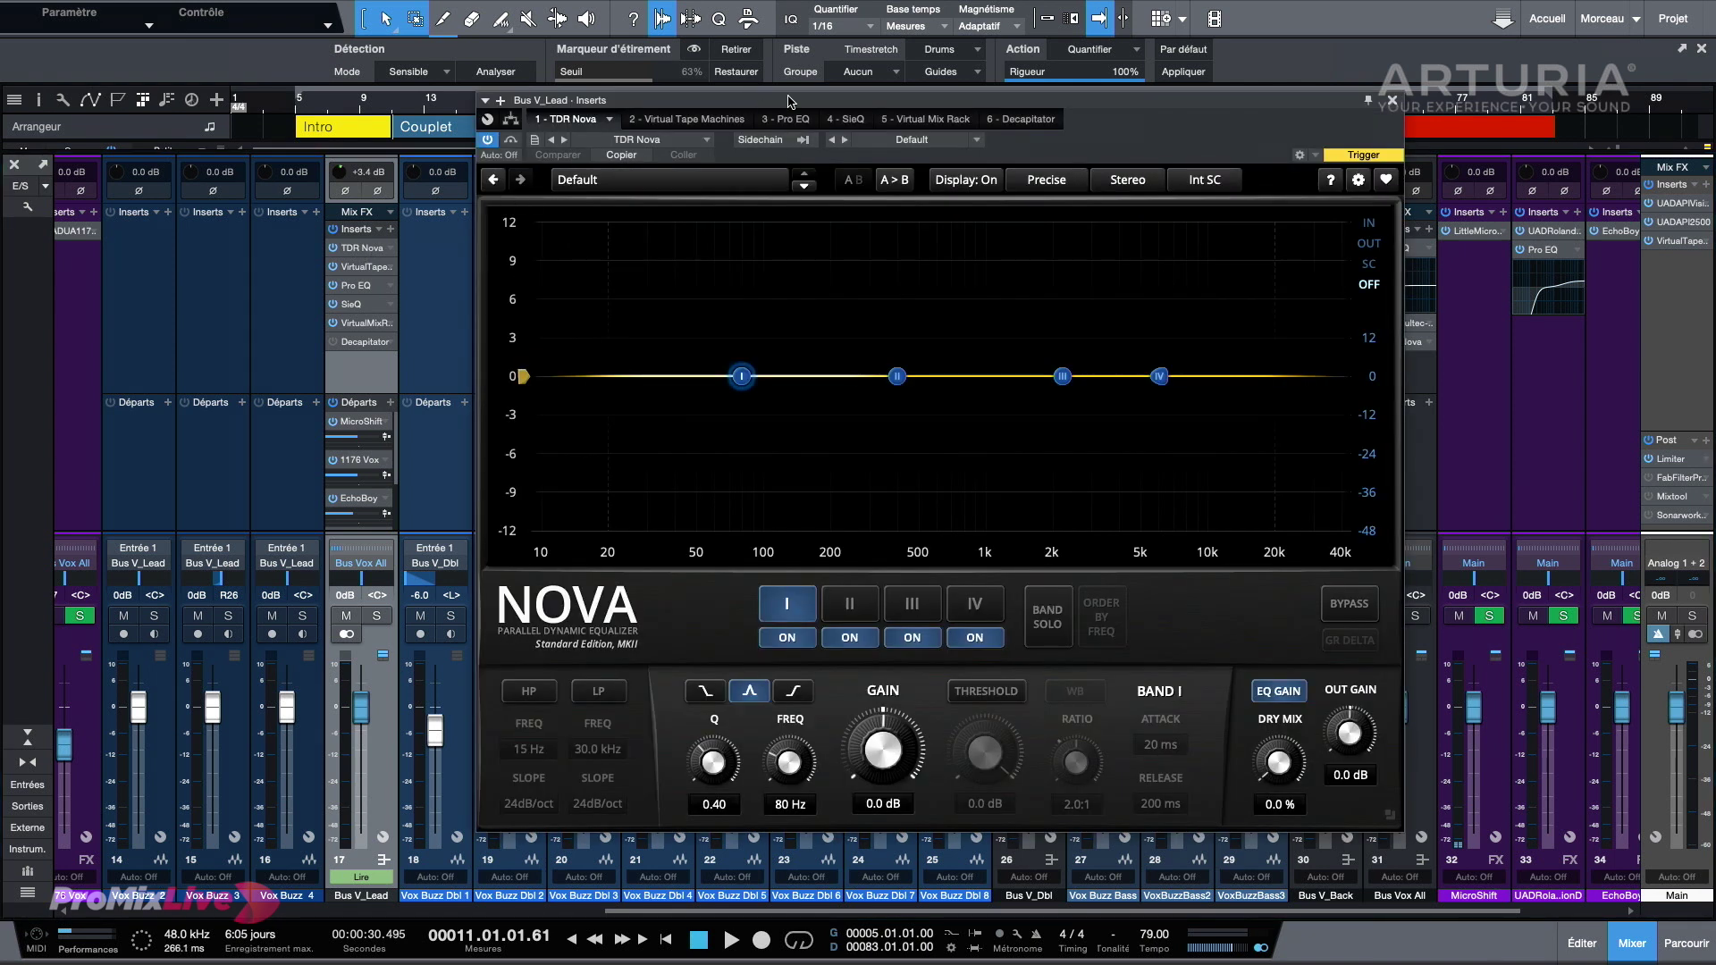
drag(778, 106, 859, 97)
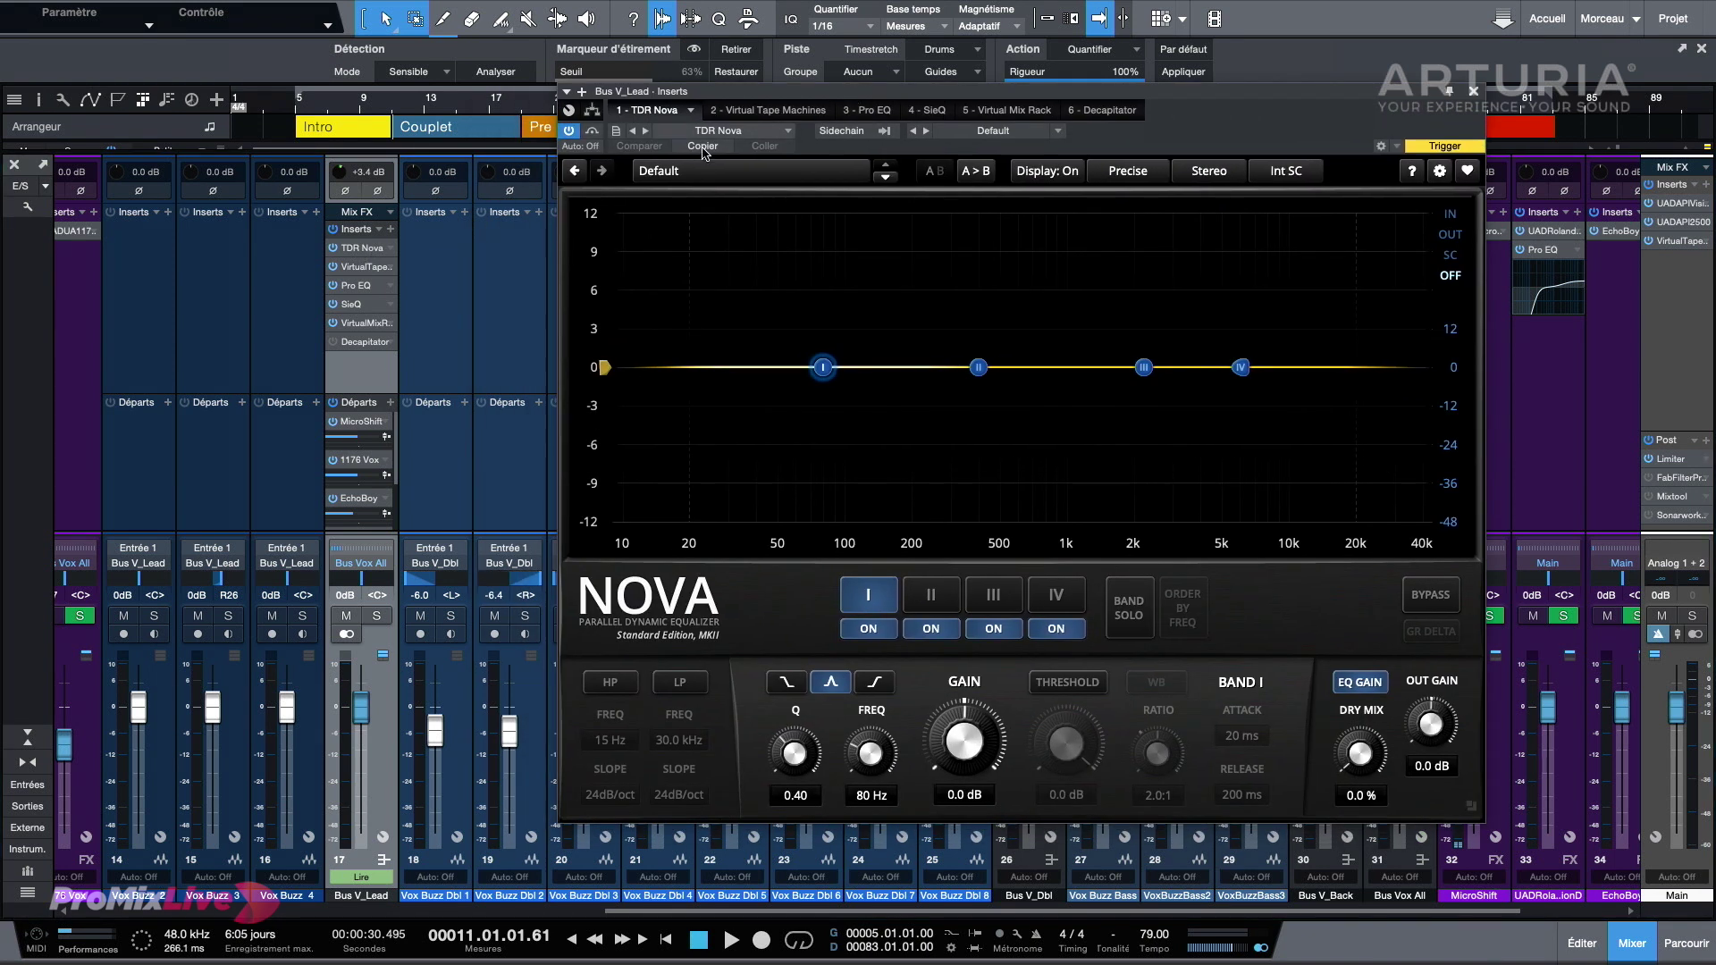
click(377, 616)
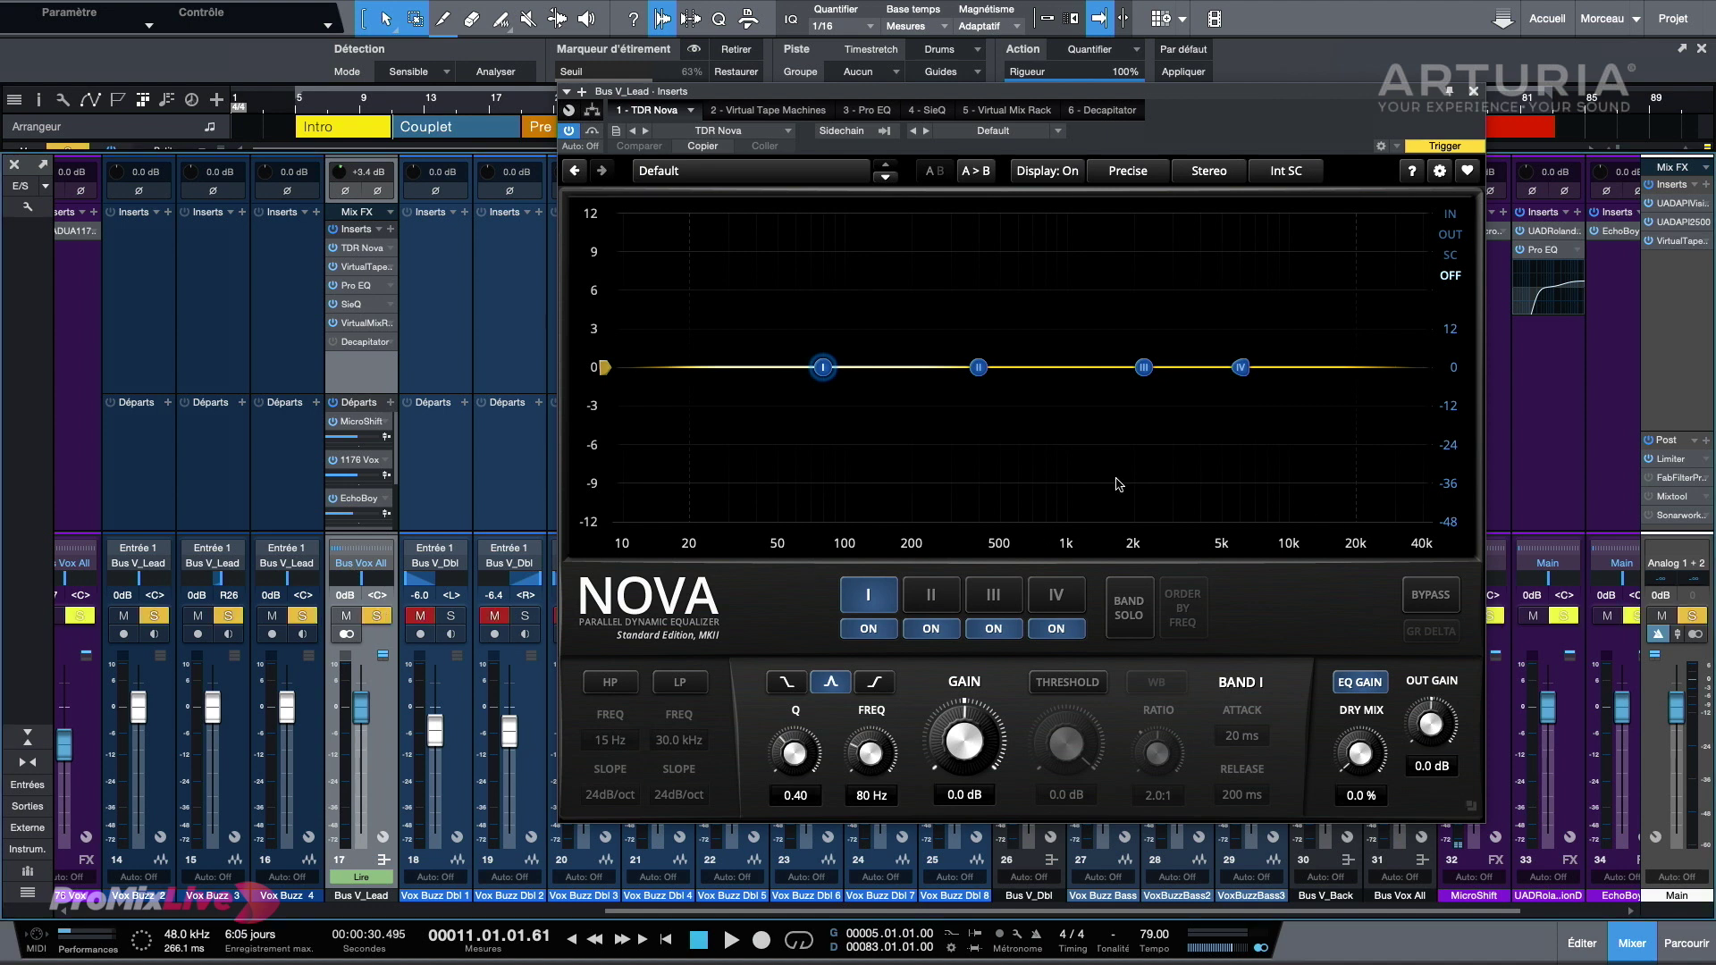
click(847, 177)
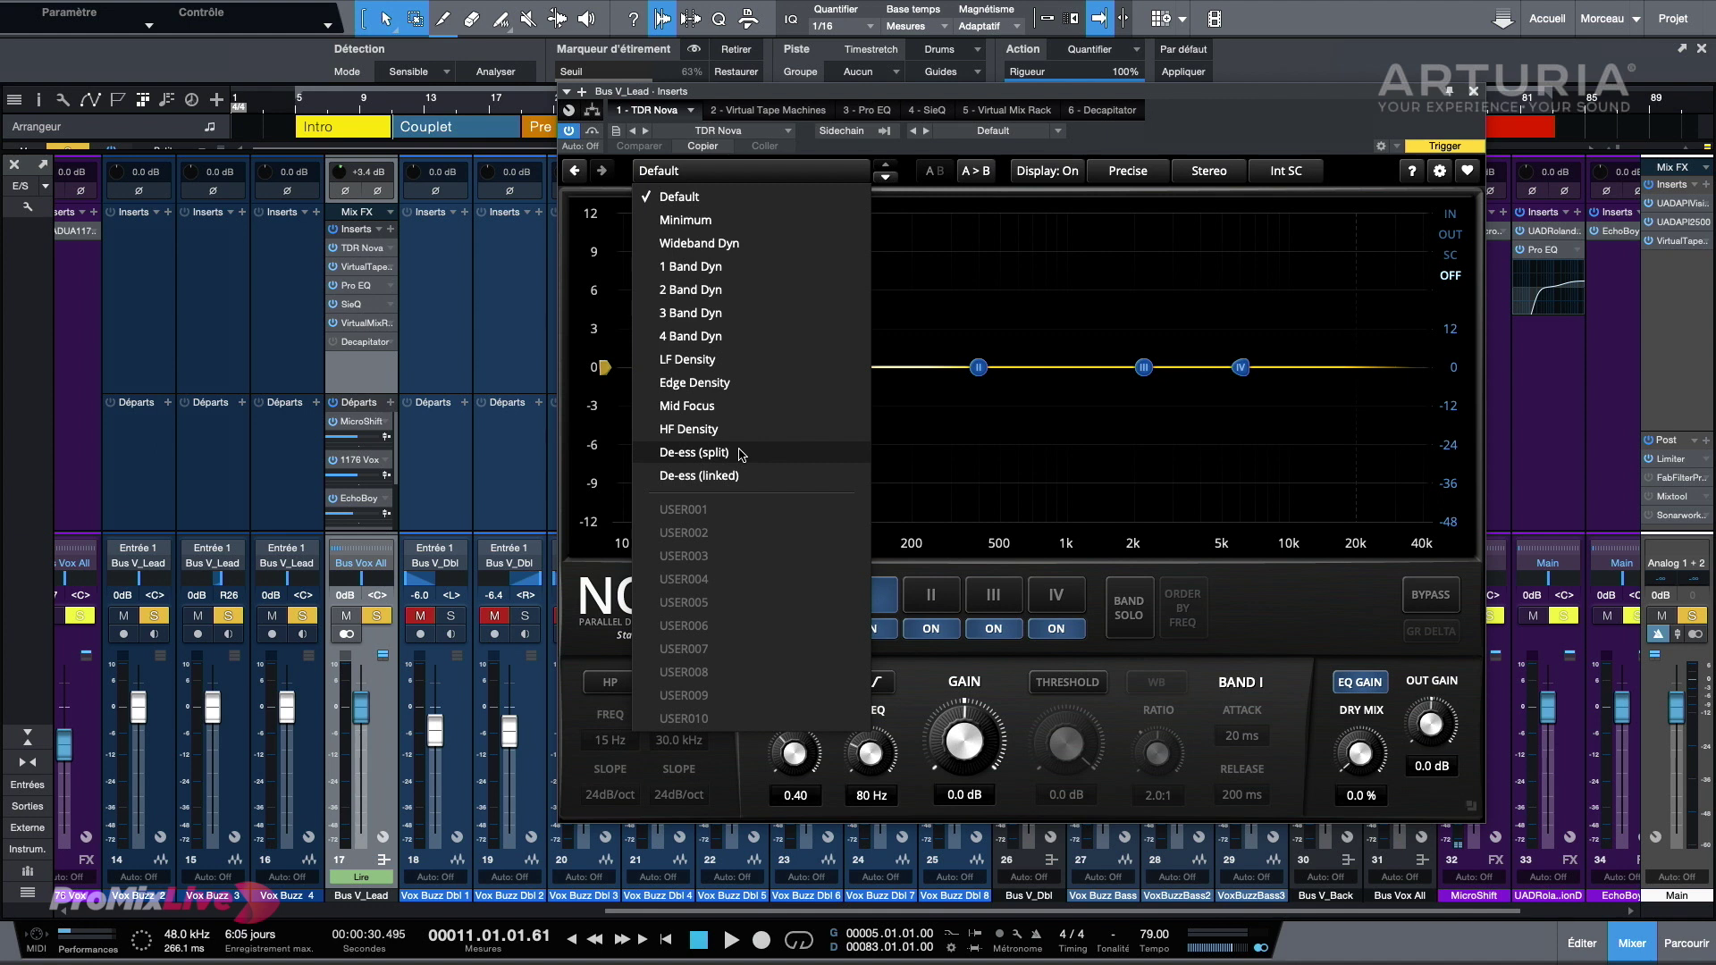
click(990, 455)
click(776, 166)
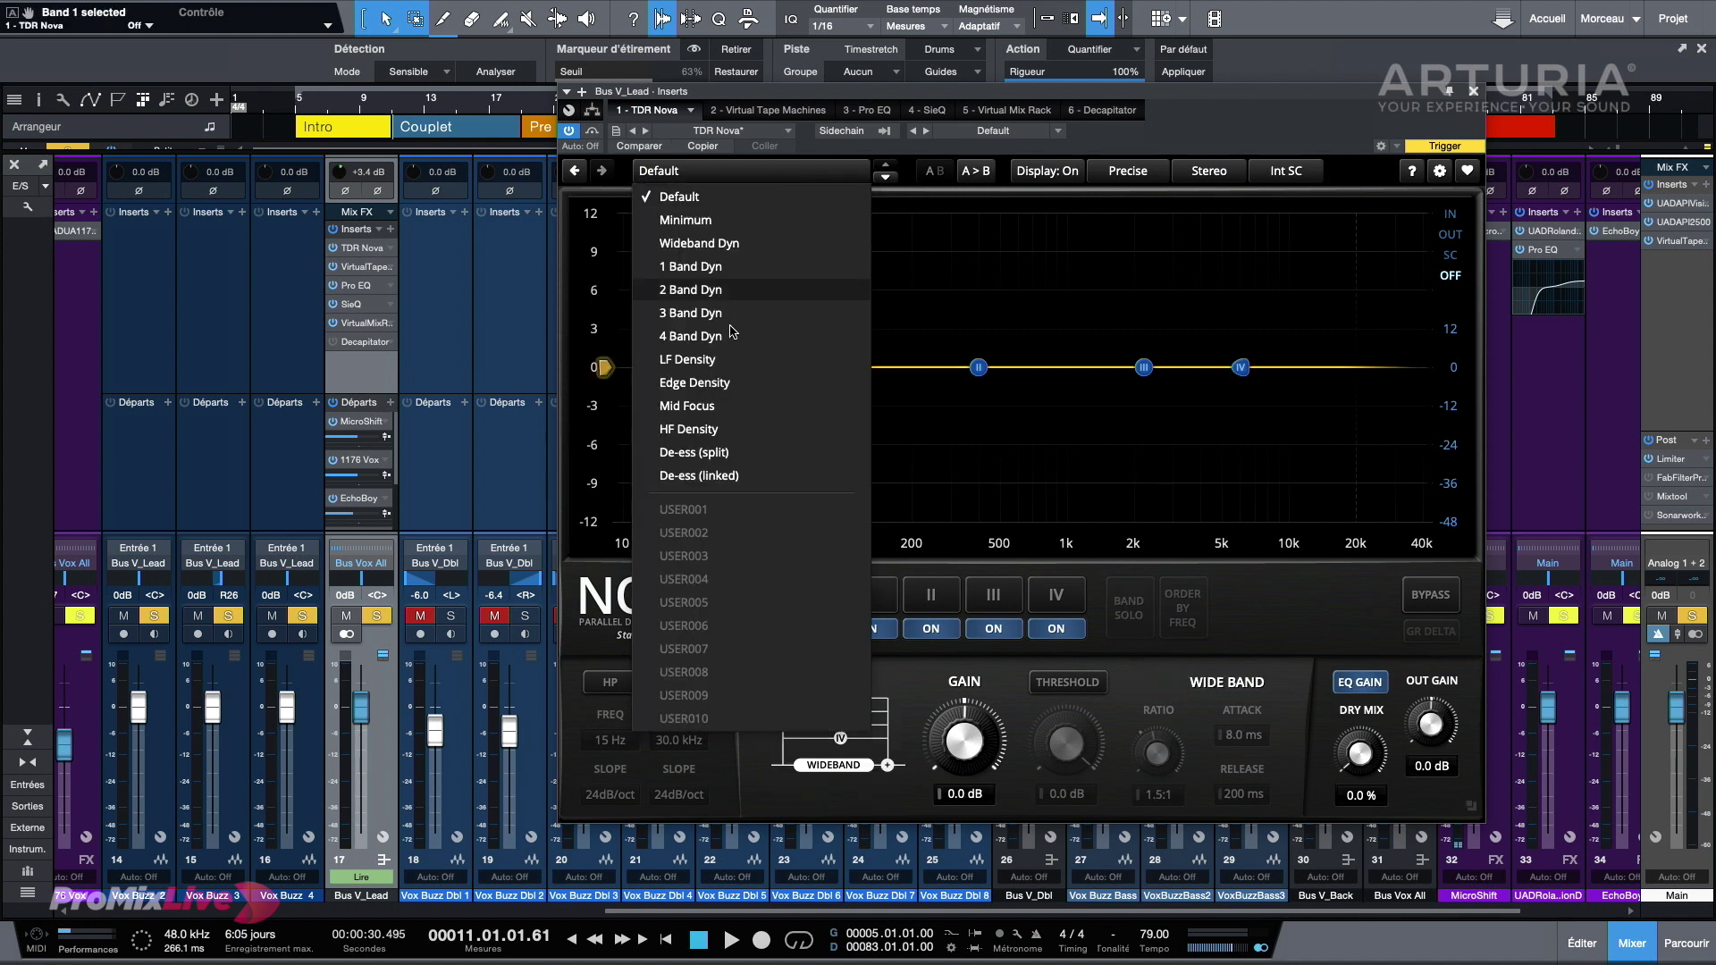
click(1162, 443)
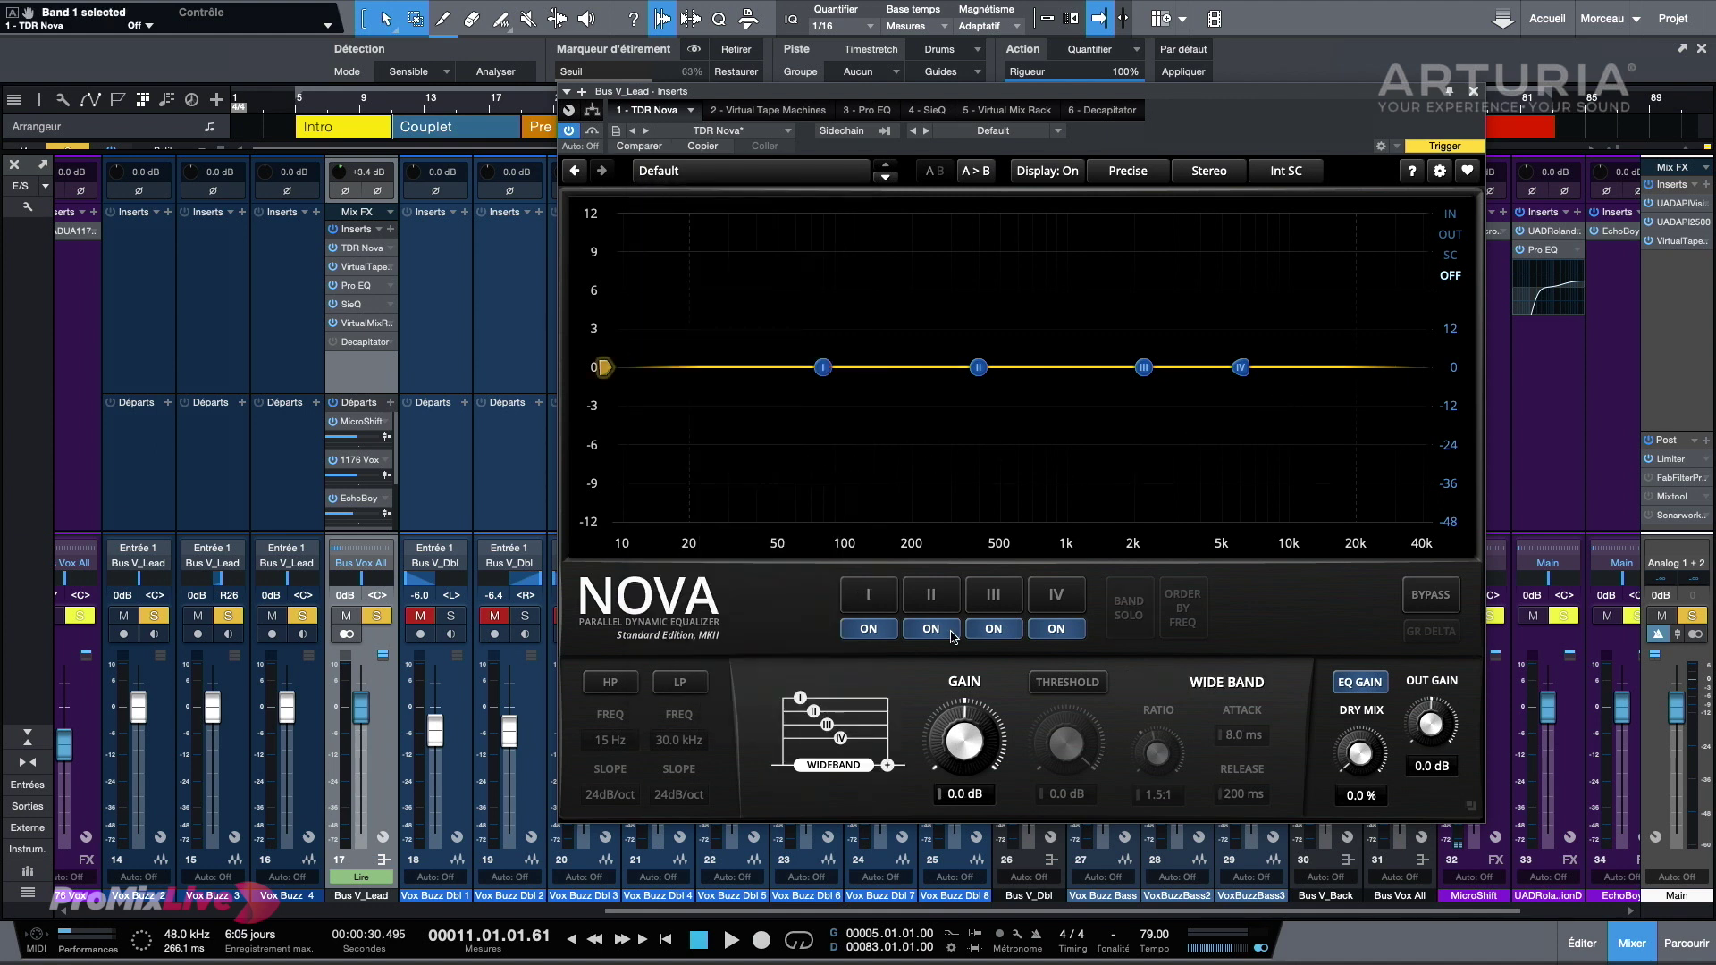
Step: Turn off bands I, II and IV and raise band III's gain to 1.7 dB
click(866, 629)
click(1050, 630)
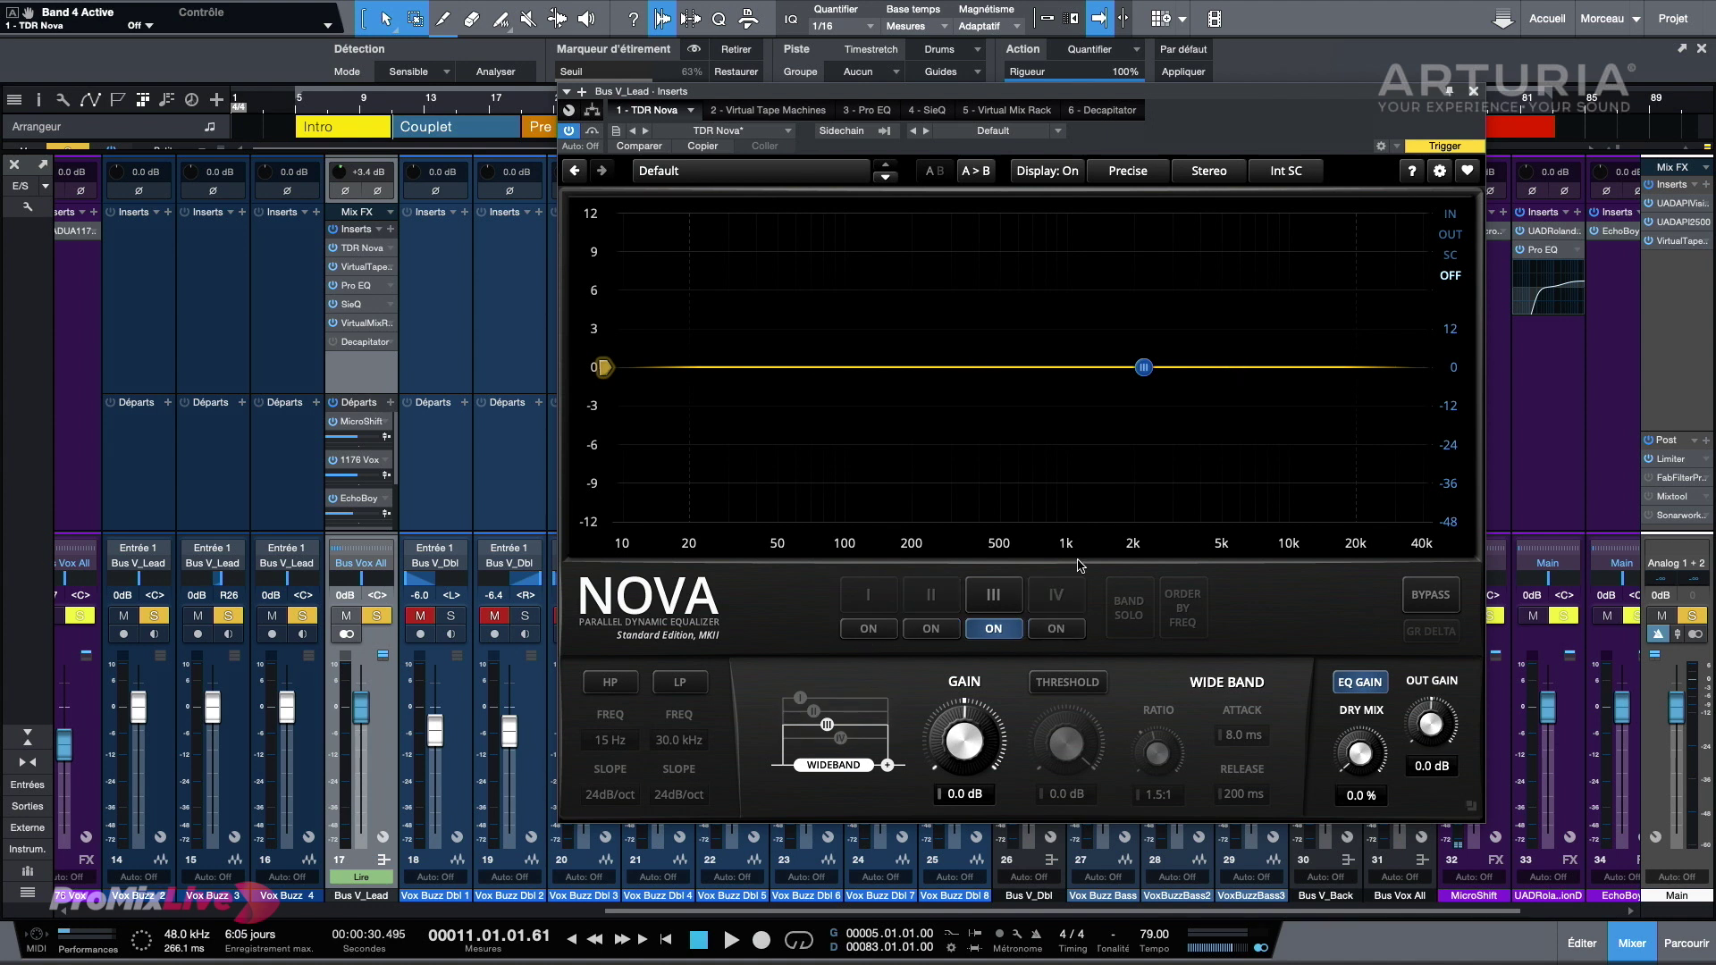
drag(1145, 367, 1144, 350)
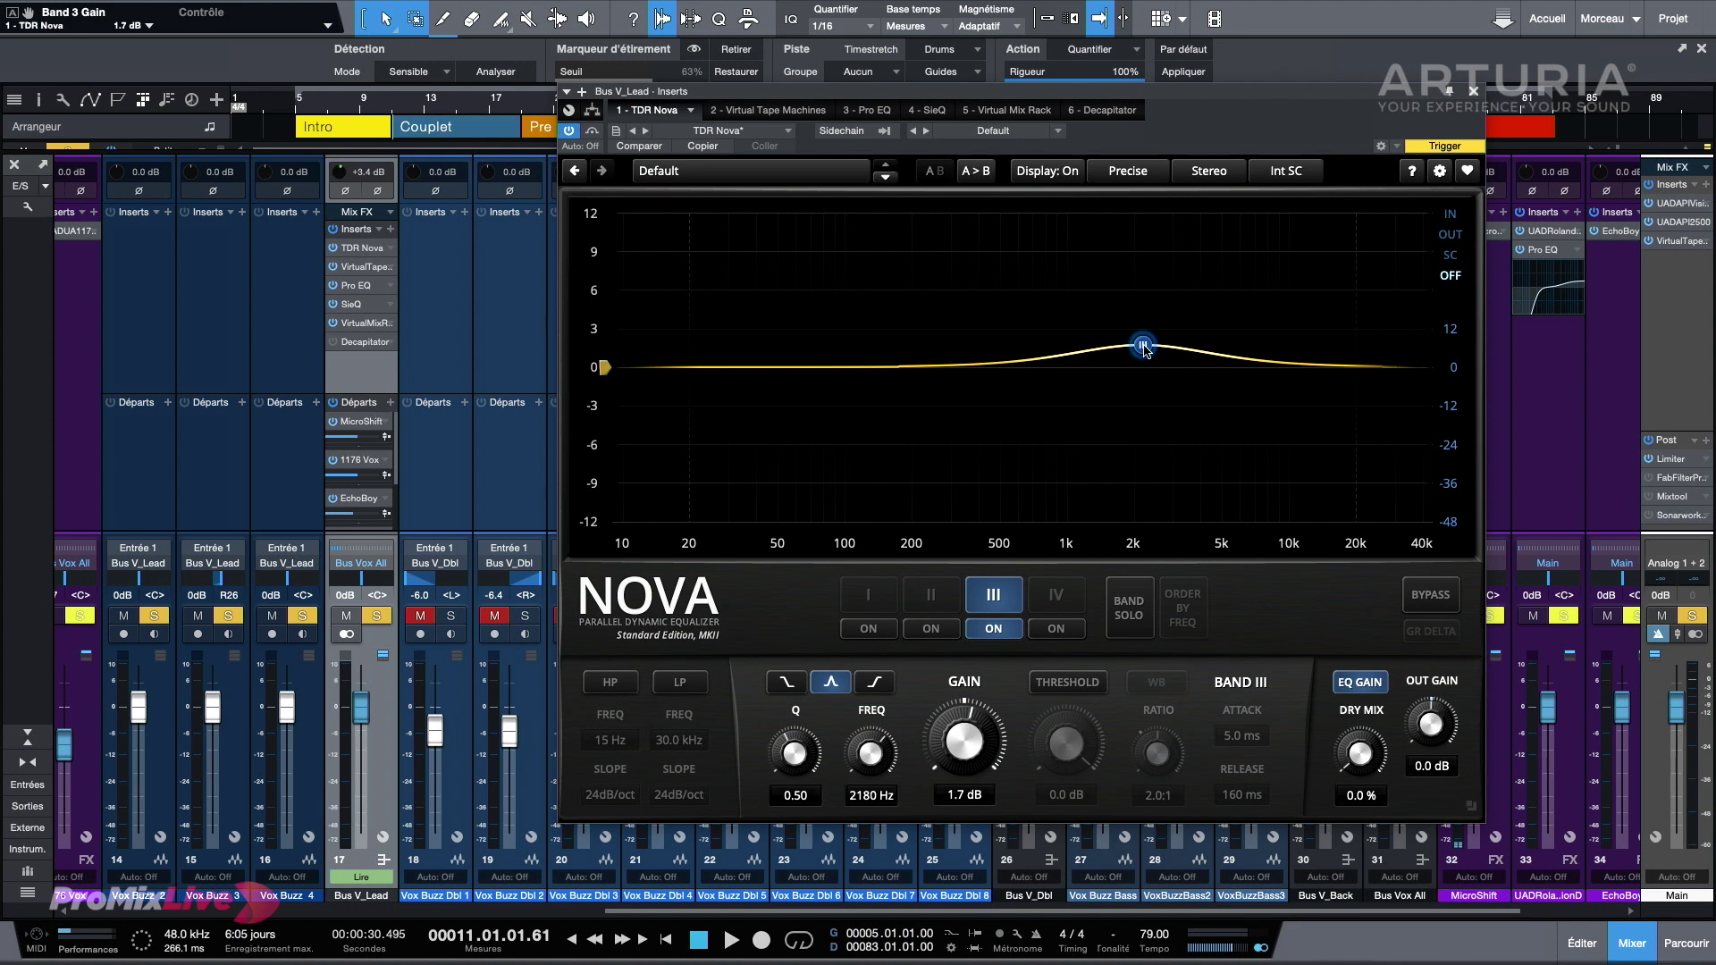
Step: Solo band III, show the input spectrum and move the band to 5.0 kHz with a 6.1 dB boost during playback
click(1152, 609)
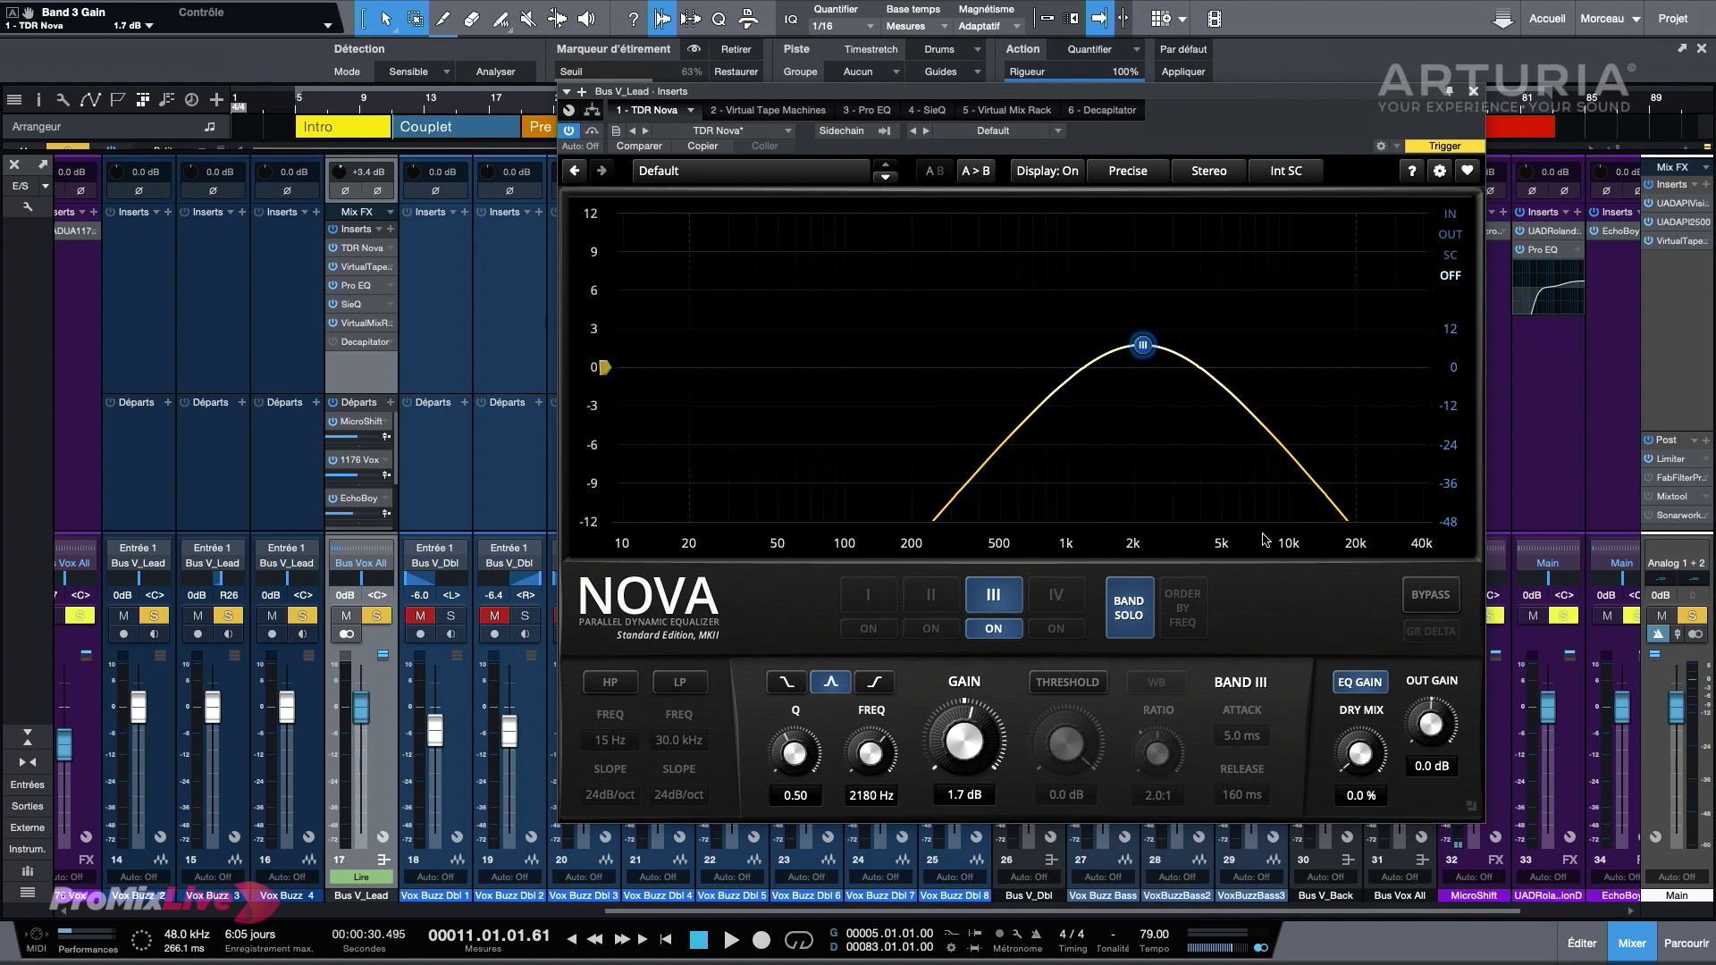
key(space)
drag(1143, 346, 1223, 290)
click(1450, 214)
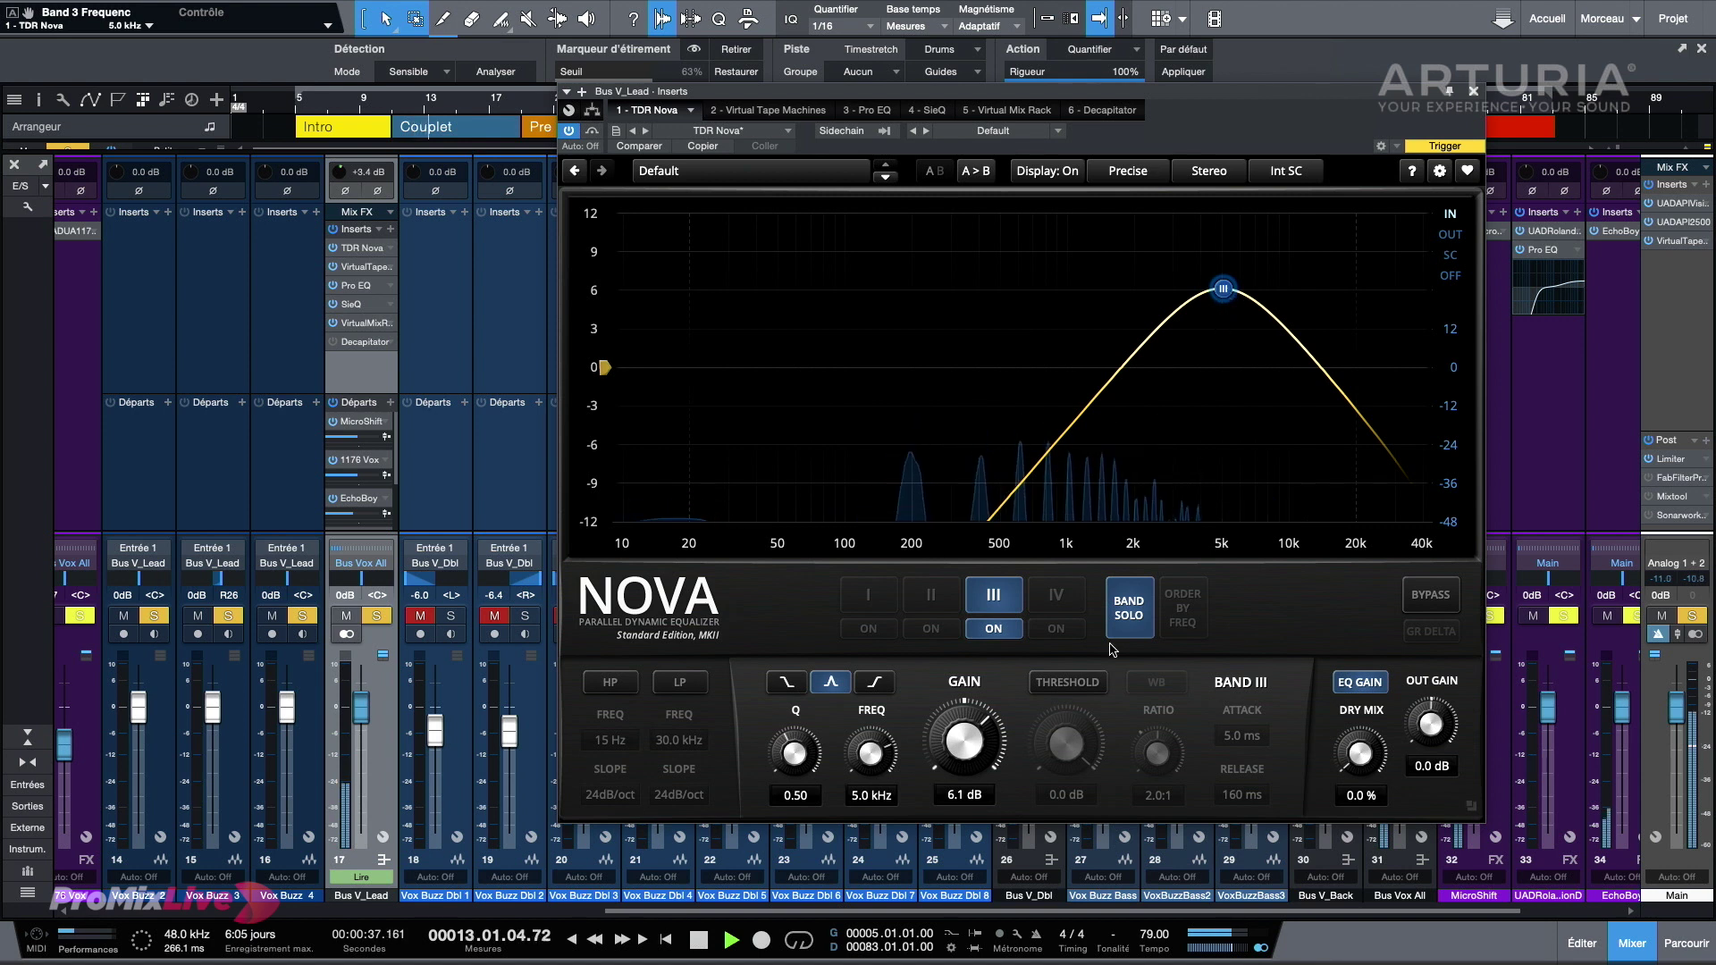
key(space)
Step: Enable band III's threshold at -18.5 dB and set the band's gain to 0.4 dB
click(1068, 681)
drag(1066, 726, 1065, 756)
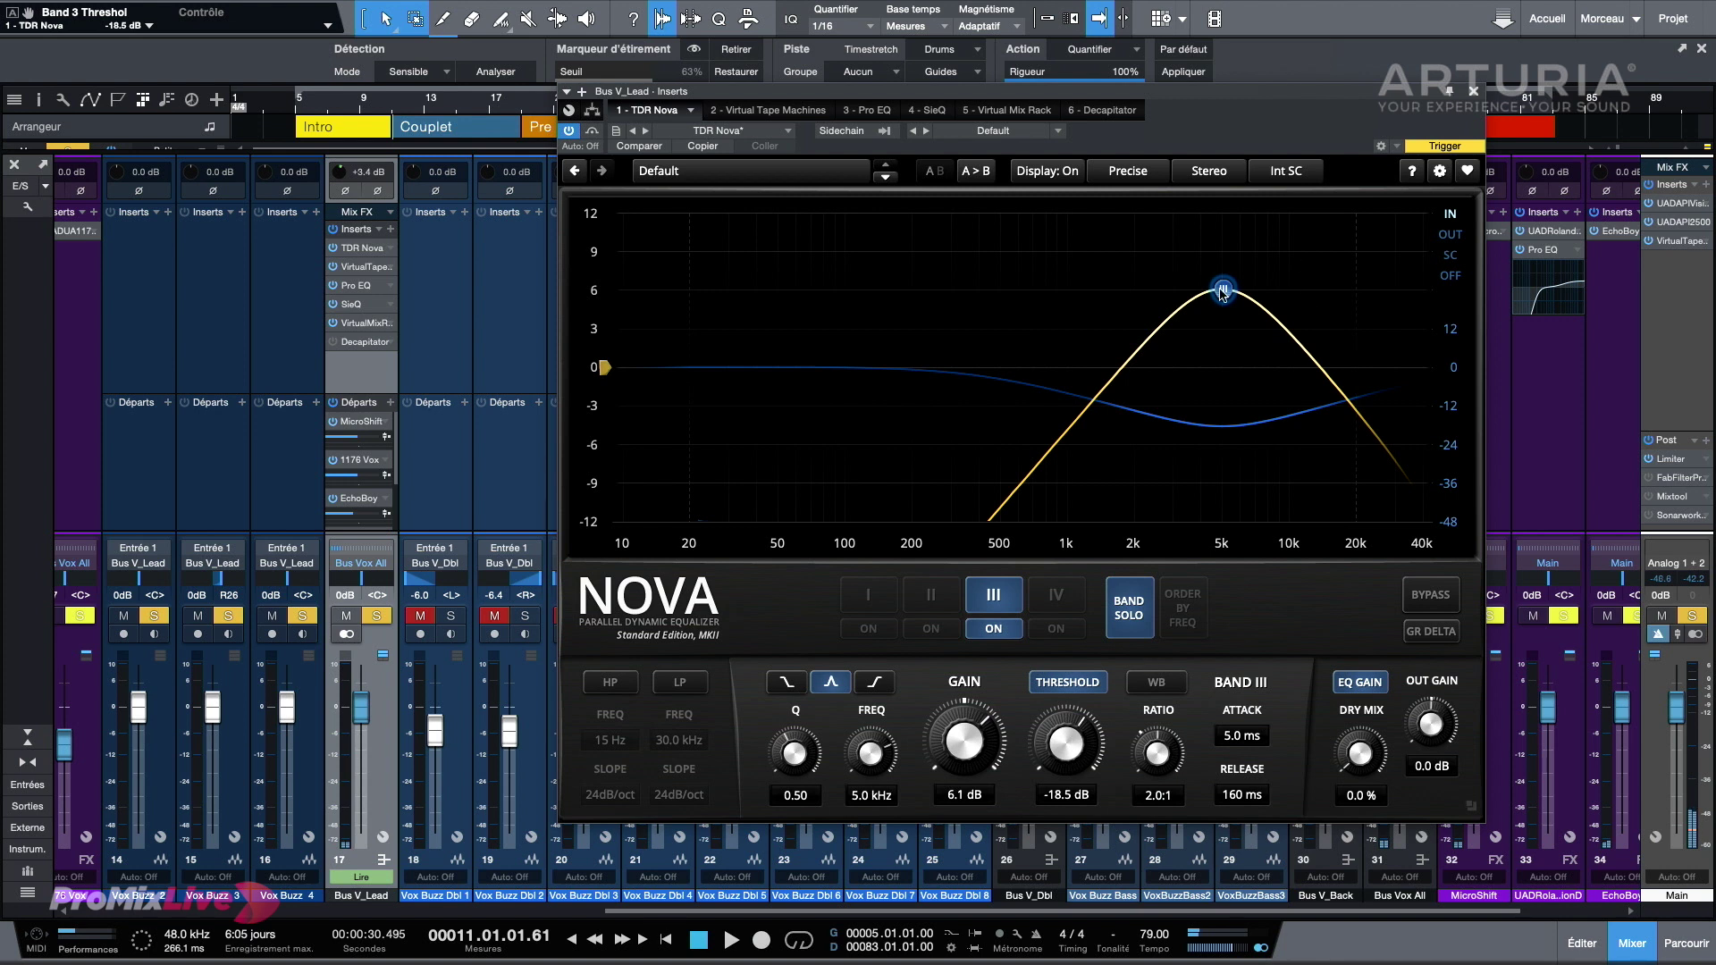
drag(960, 750, 960, 764)
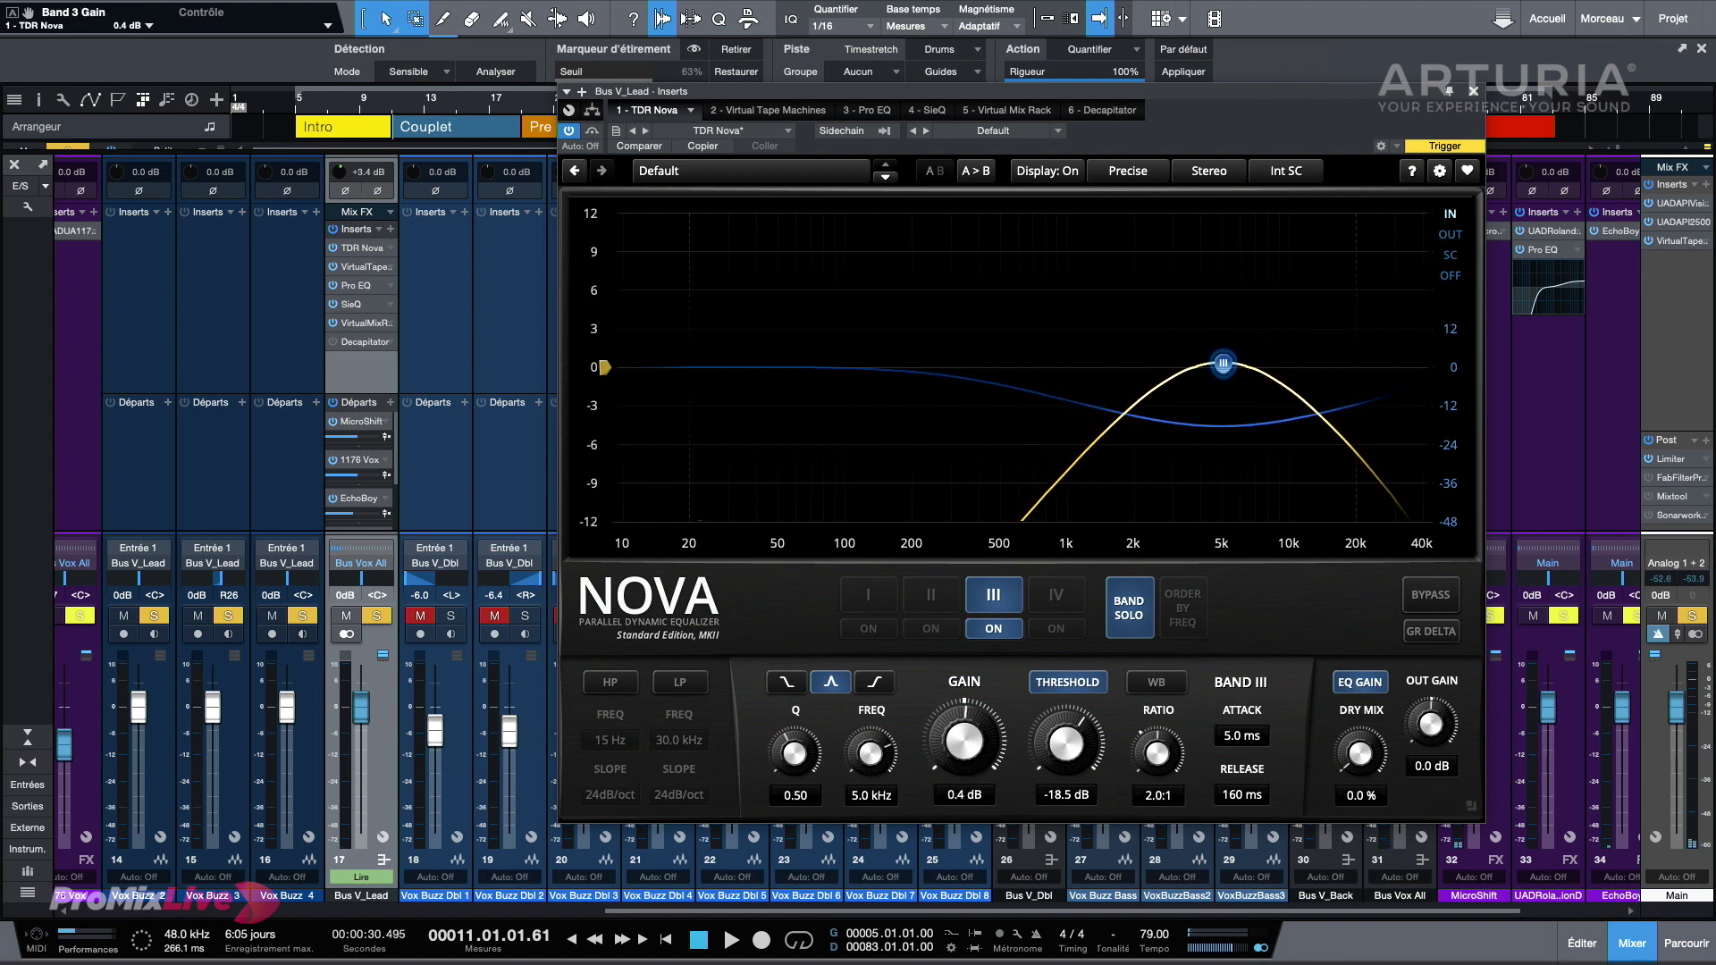
Step: Refine band III while listening, bringing its threshold to -31.7 dB and its gain to -0.1 dB
key(space)
drag(1068, 787, 1069, 807)
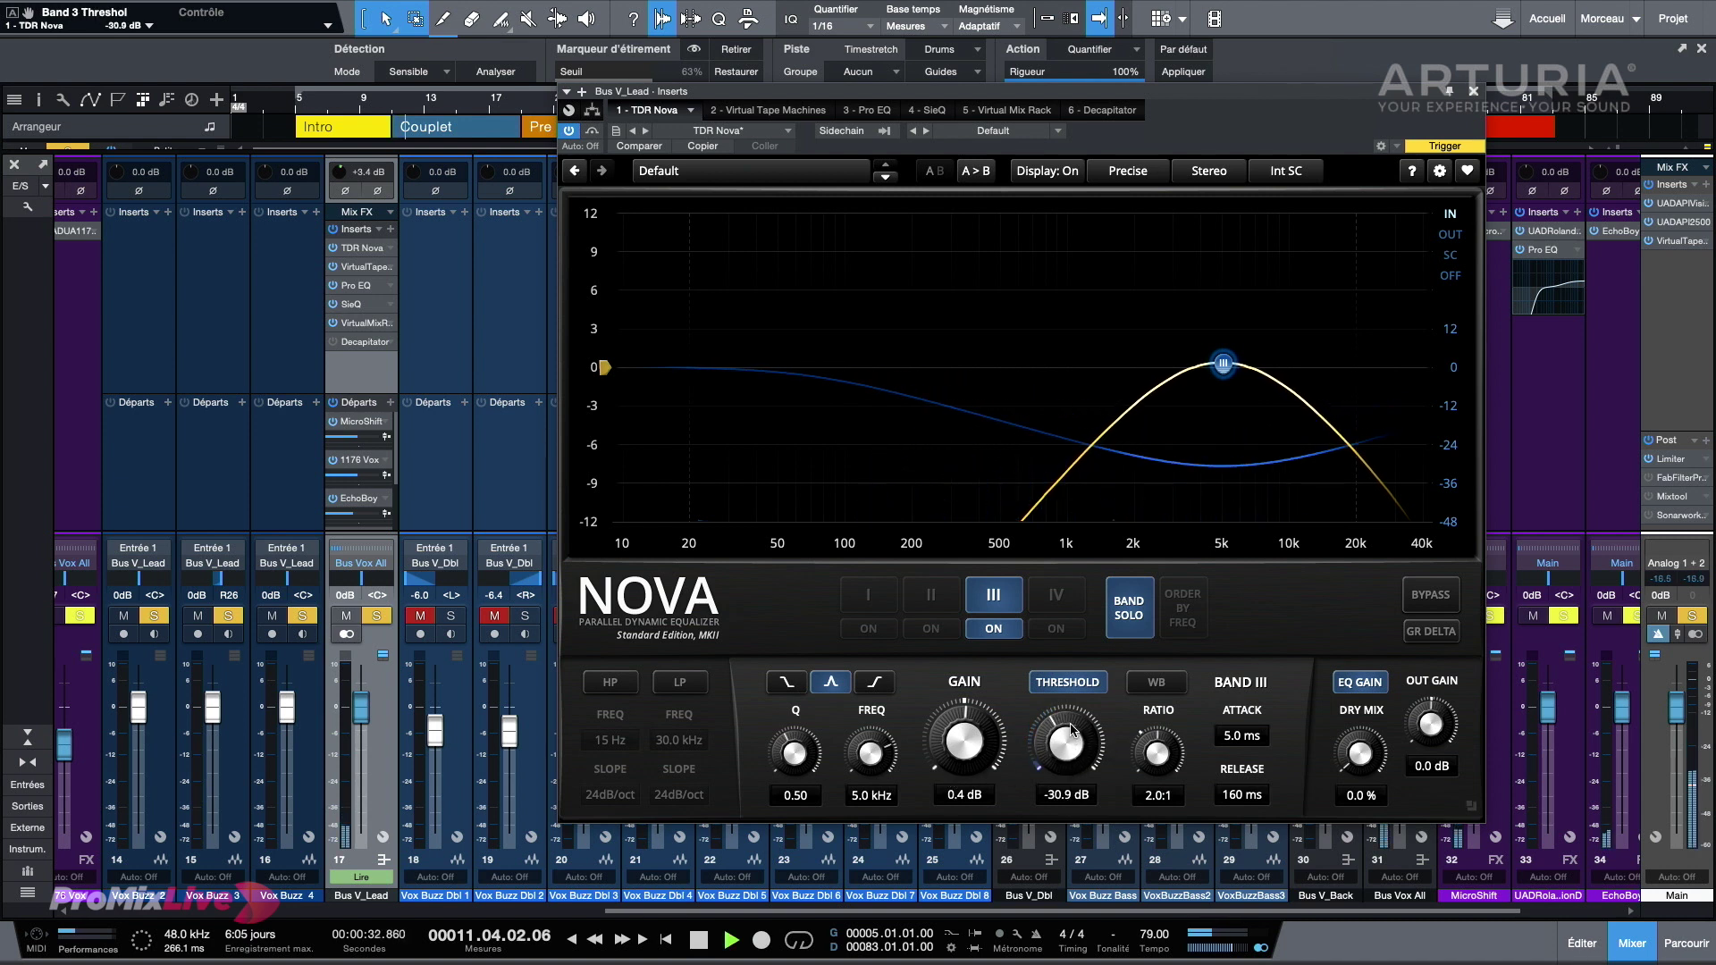
key(space)
key(space)
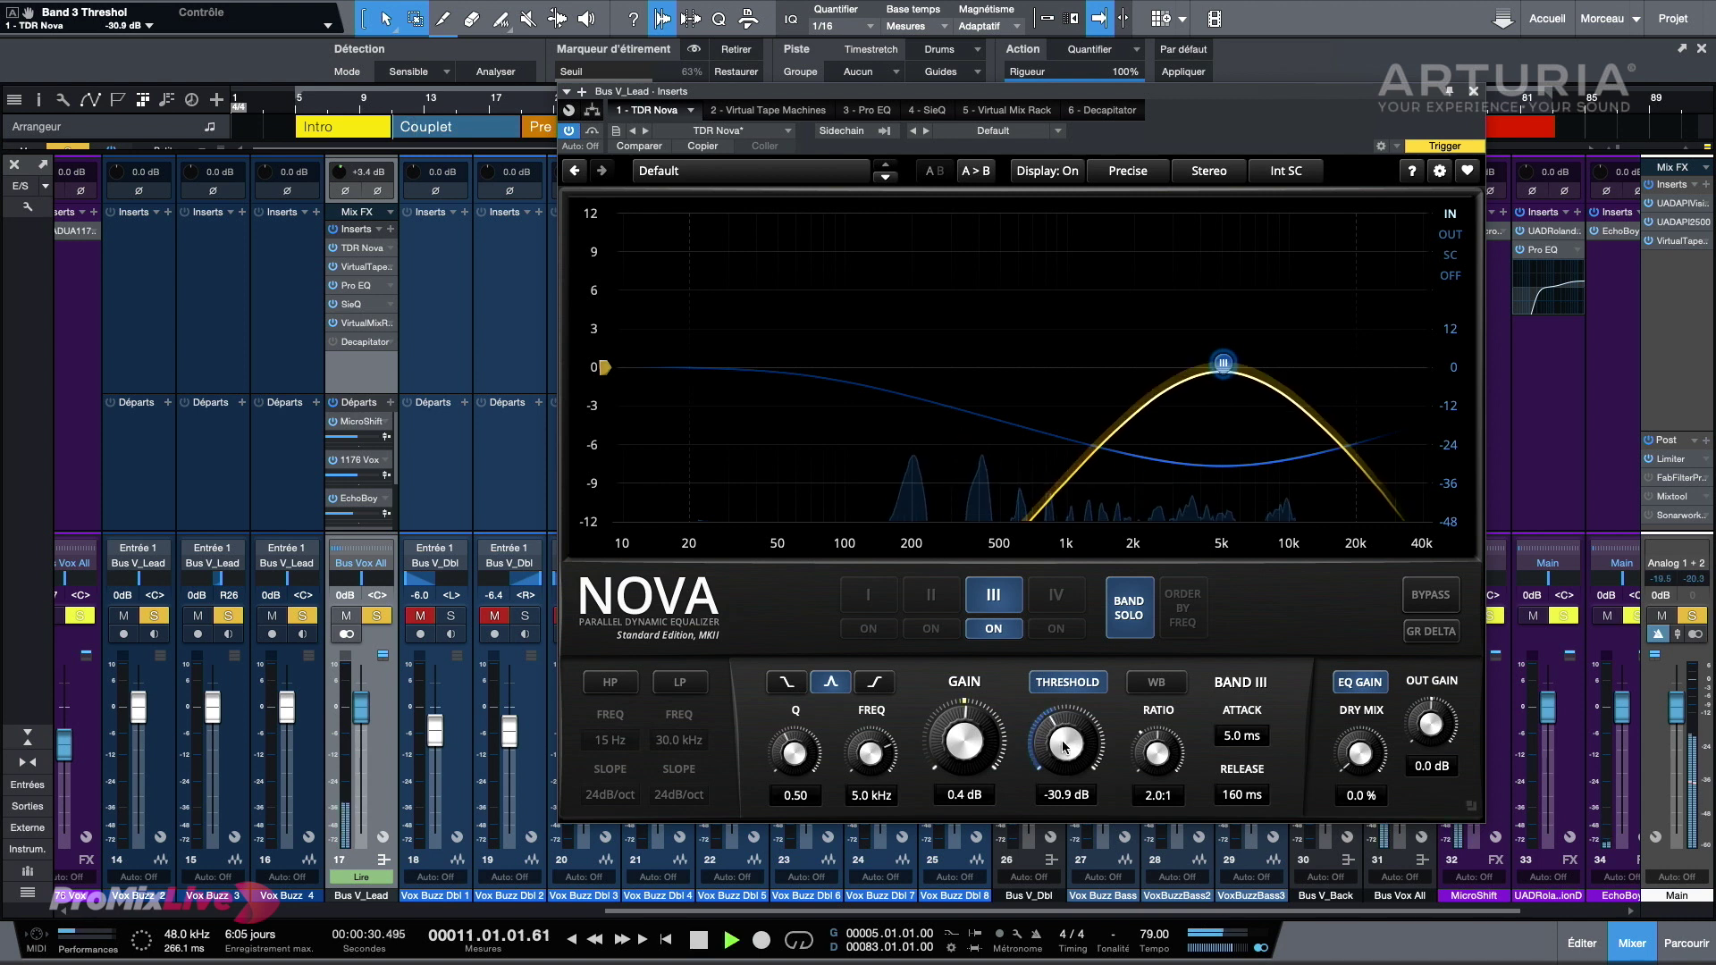
drag(1064, 729, 1059, 735)
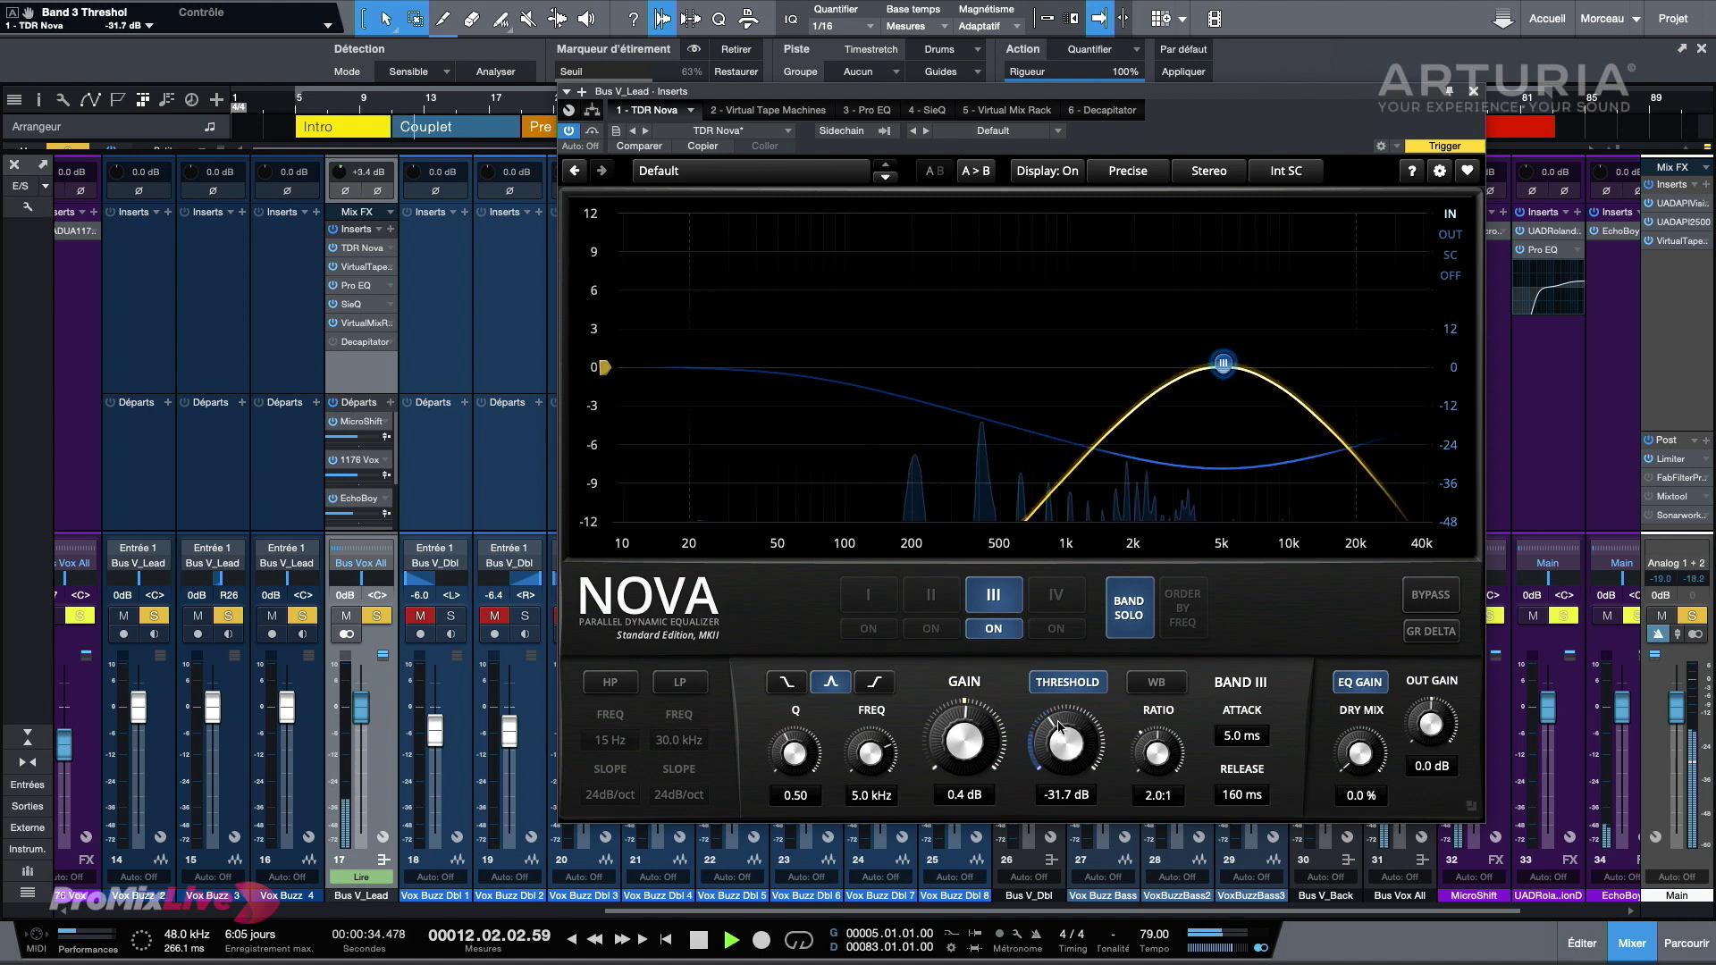
drag(966, 739, 965, 750)
key(space)
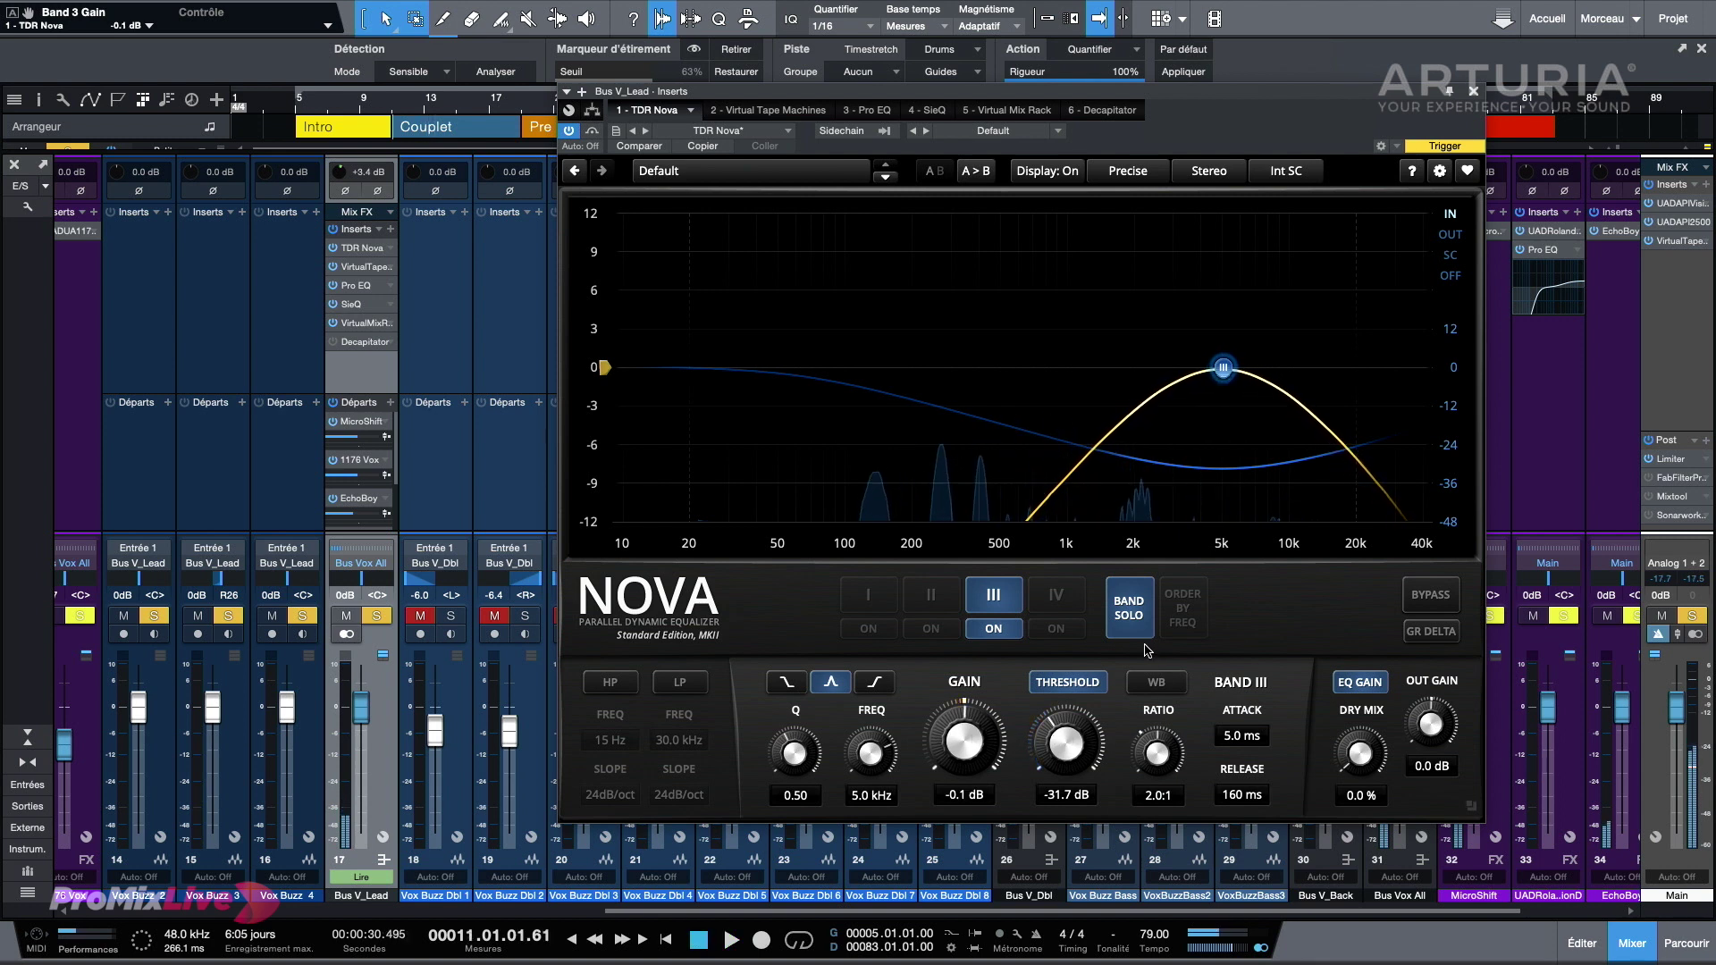
Step: Turn off band solo and listen to the lead vocal through band III's dynamic EQ
click(1143, 618)
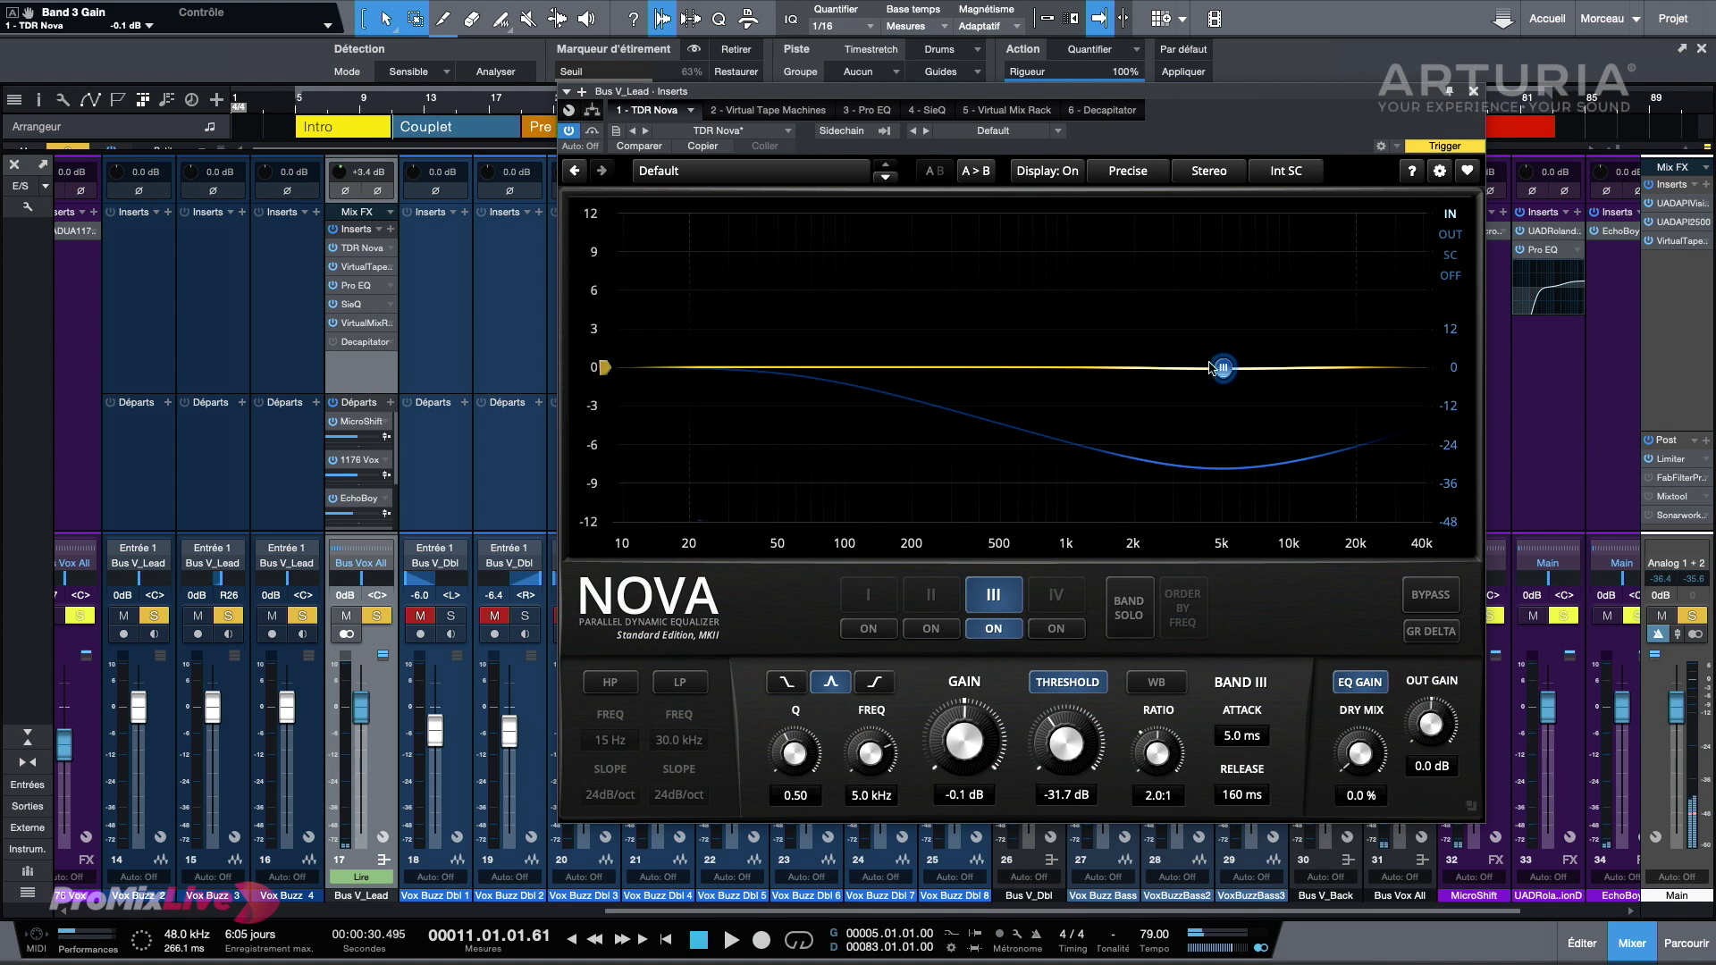
key(space)
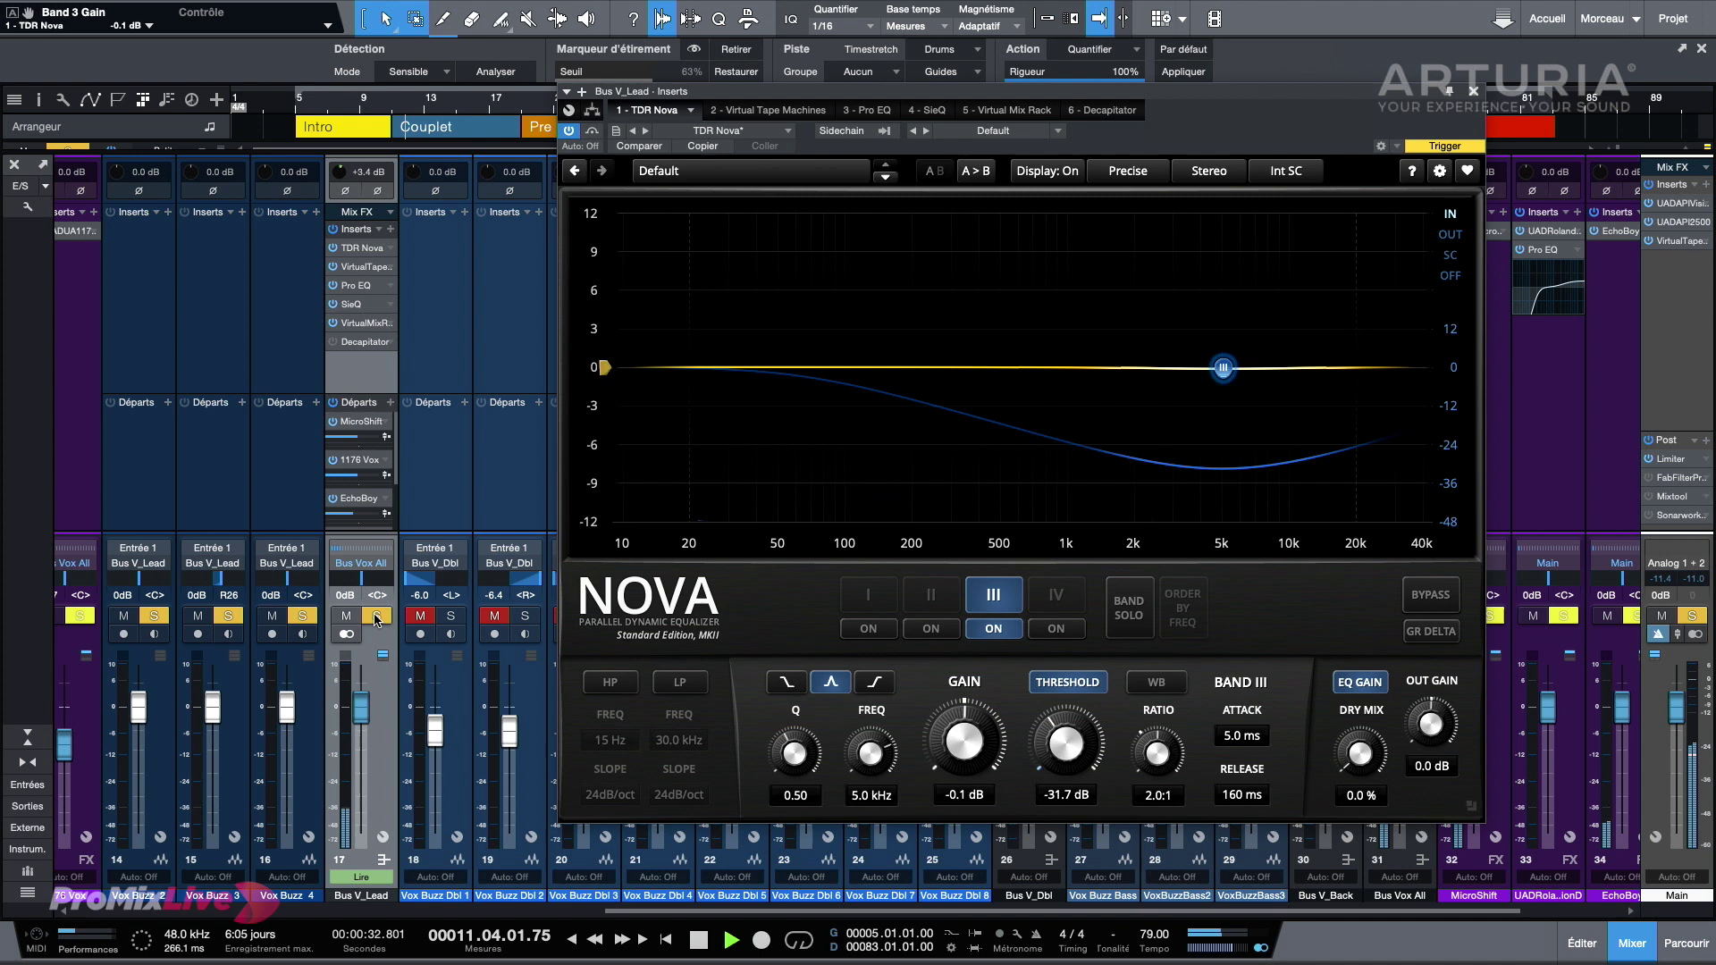
key(space)
Step: Compare the soloed lead vocal with TDR Nova bypassed and active, and unsolo Bus V_Lead to play the full mix
click(592, 132)
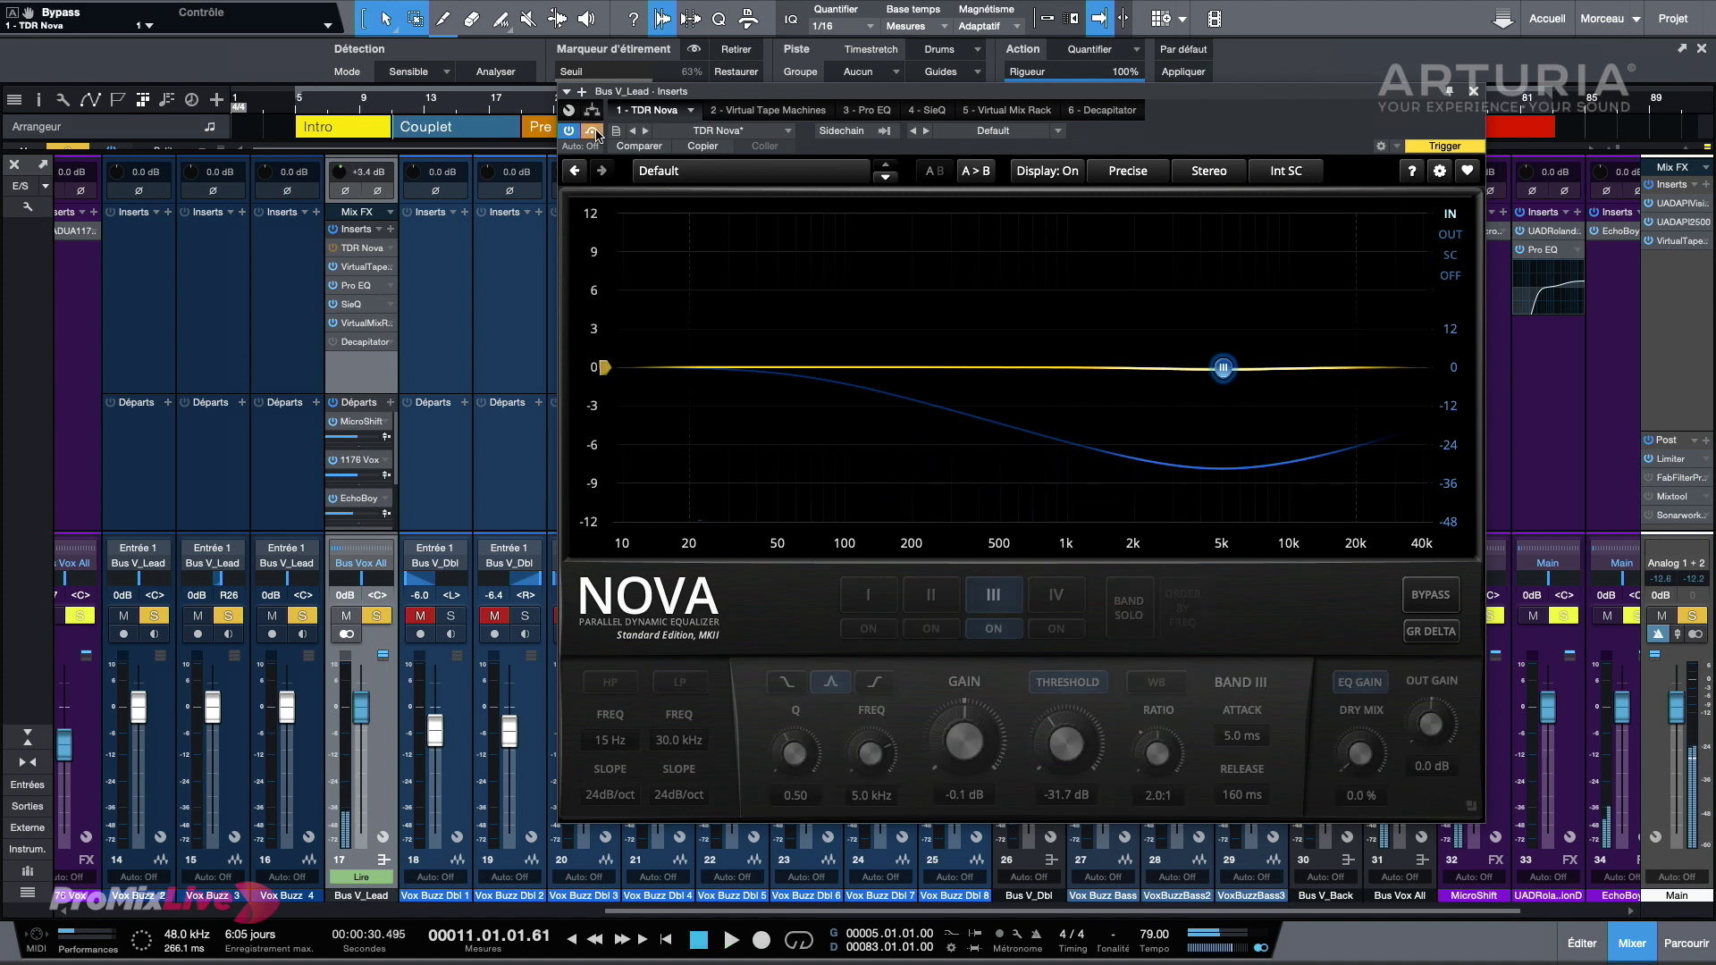
key(space)
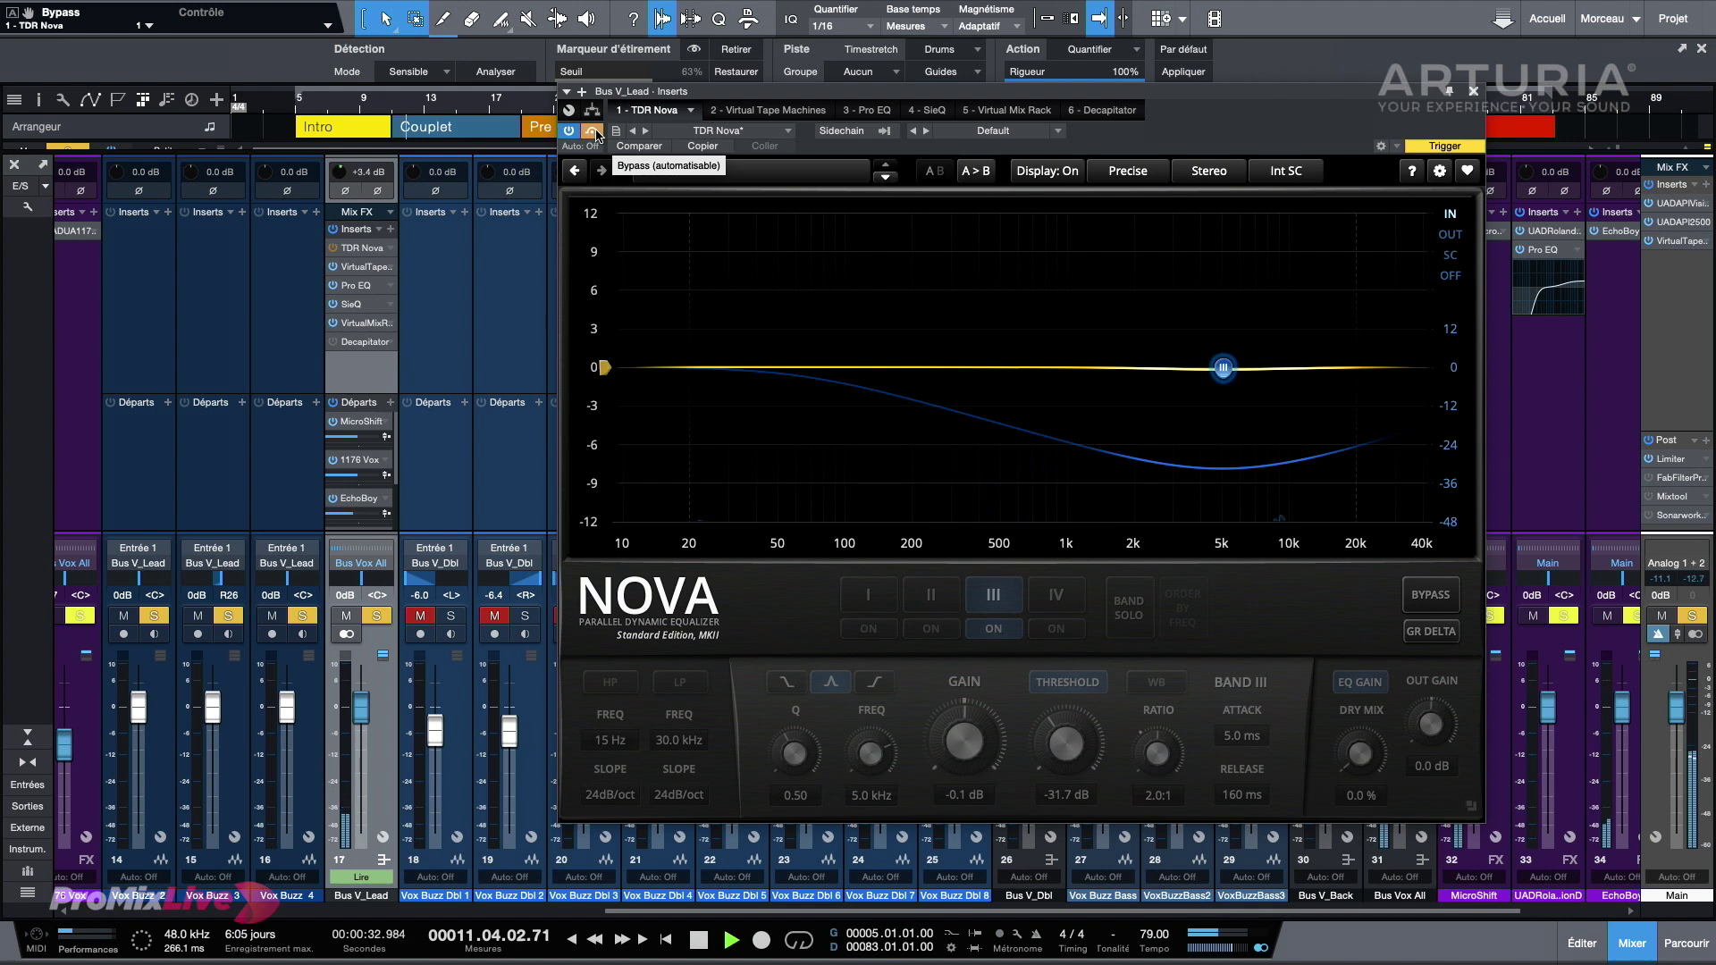
click(592, 131)
key(space)
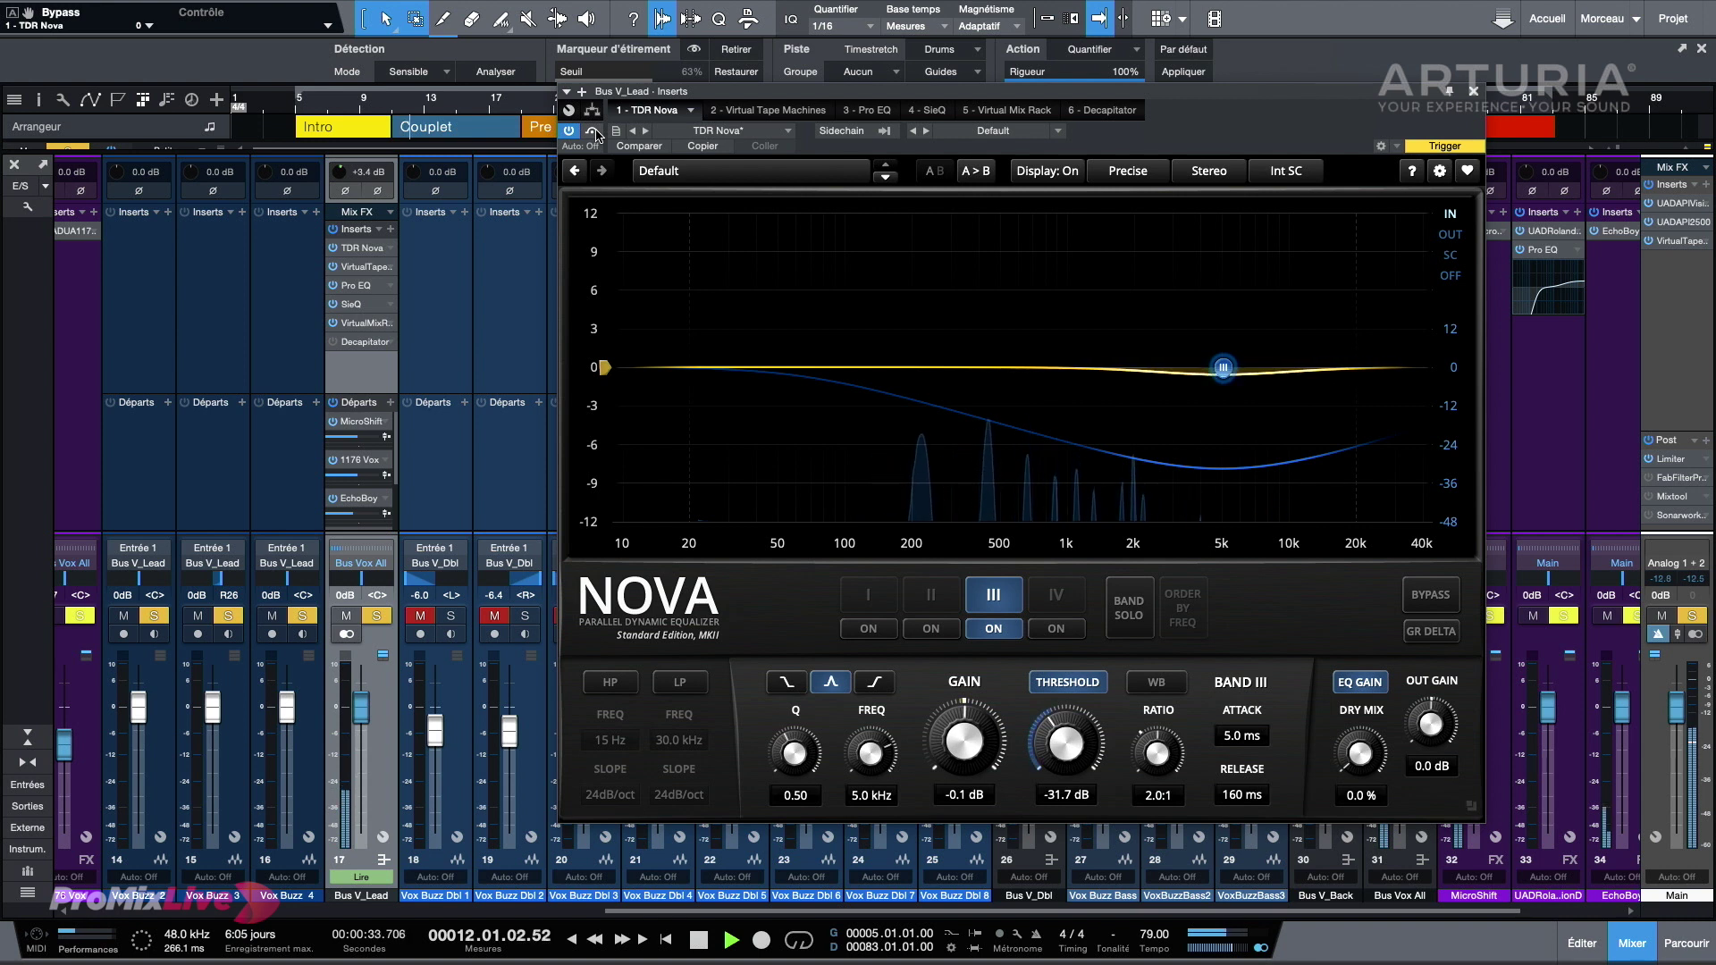
key(space)
click(378, 617)
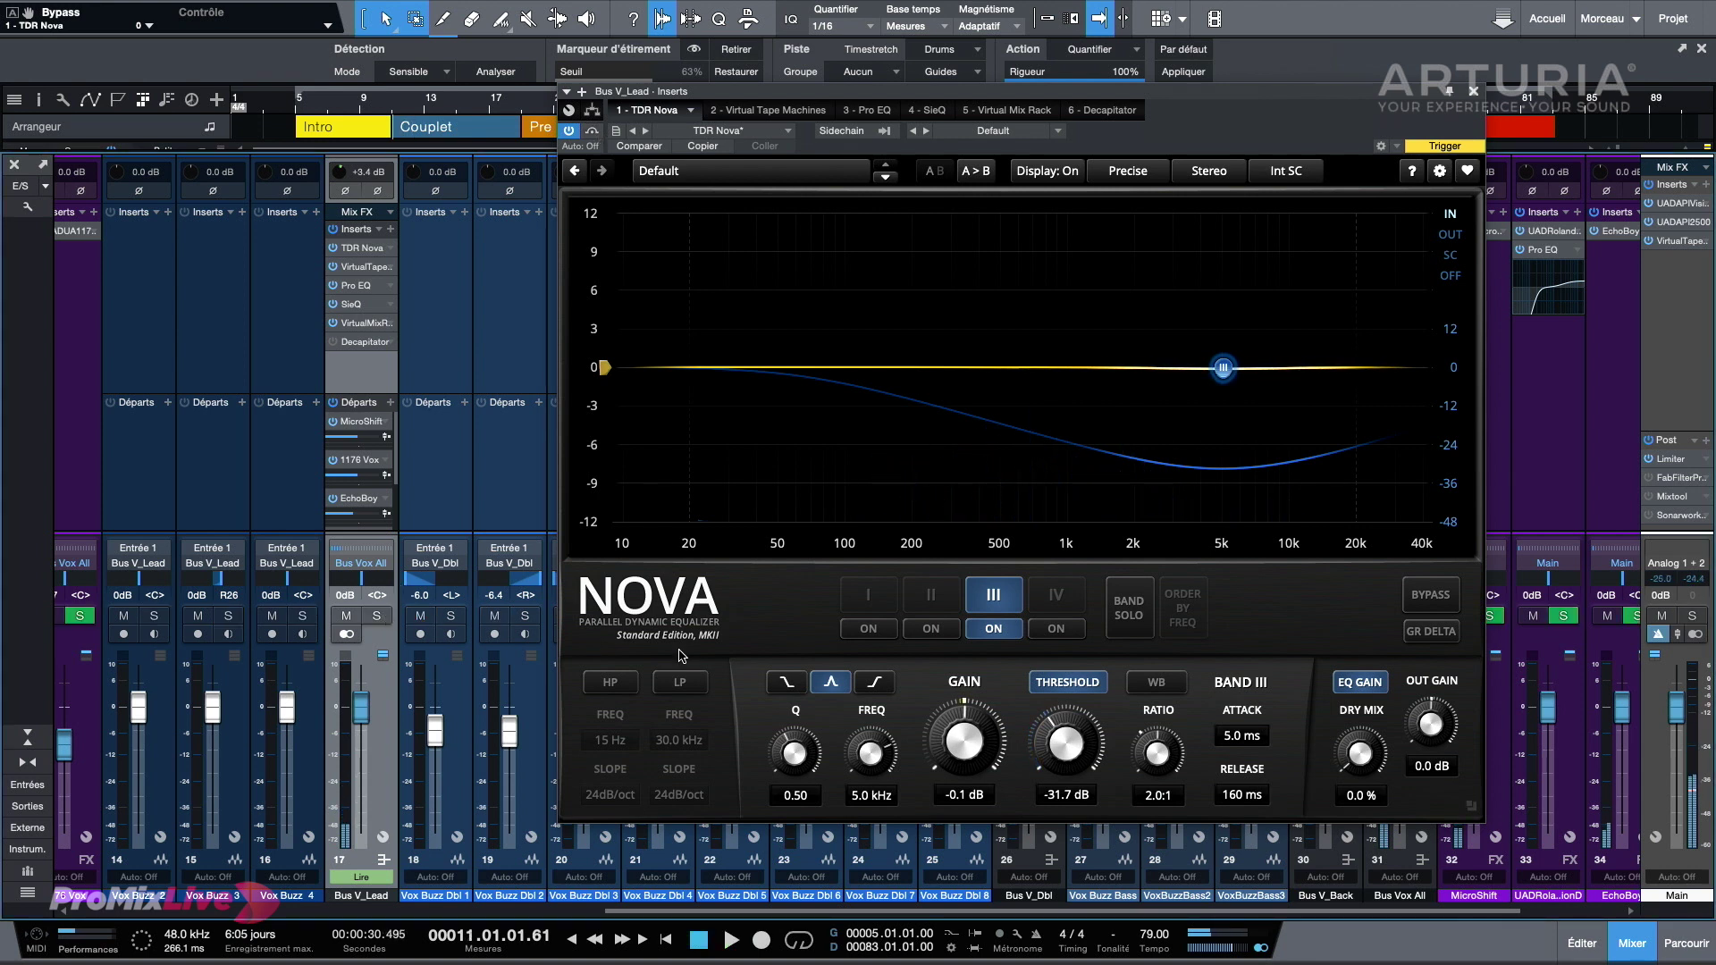
key(space)
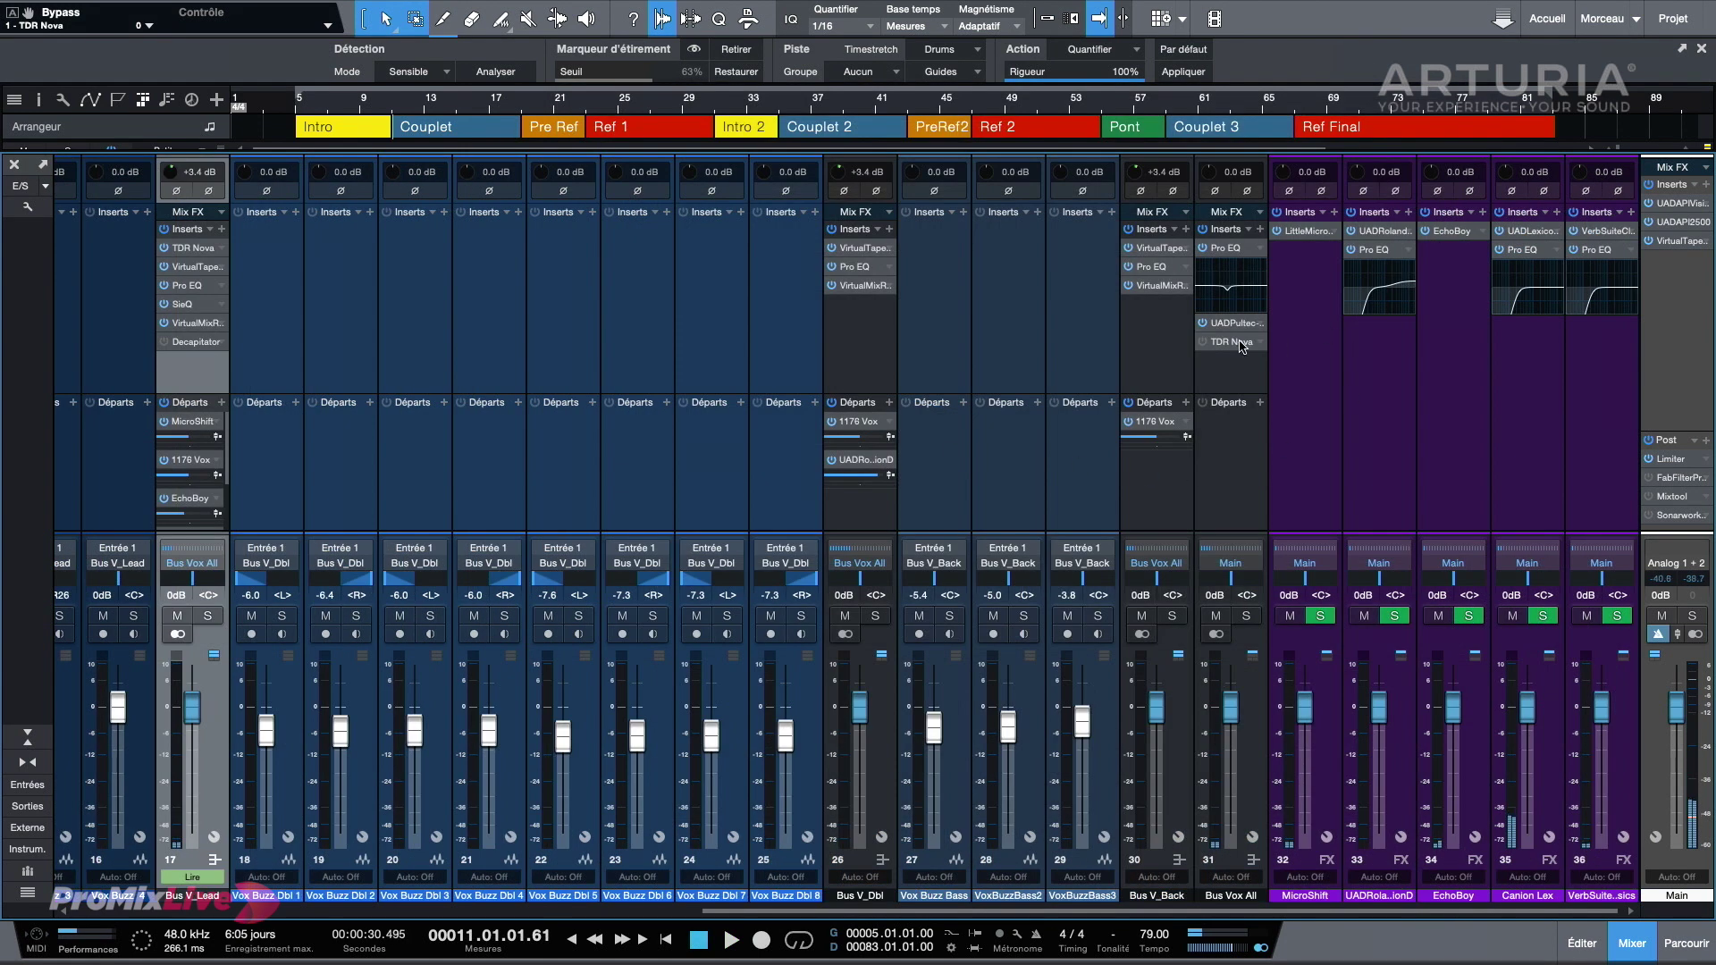
Step: Open and activate TDR Nova on the Bus Vox All channel and reposition its window
click(1232, 343)
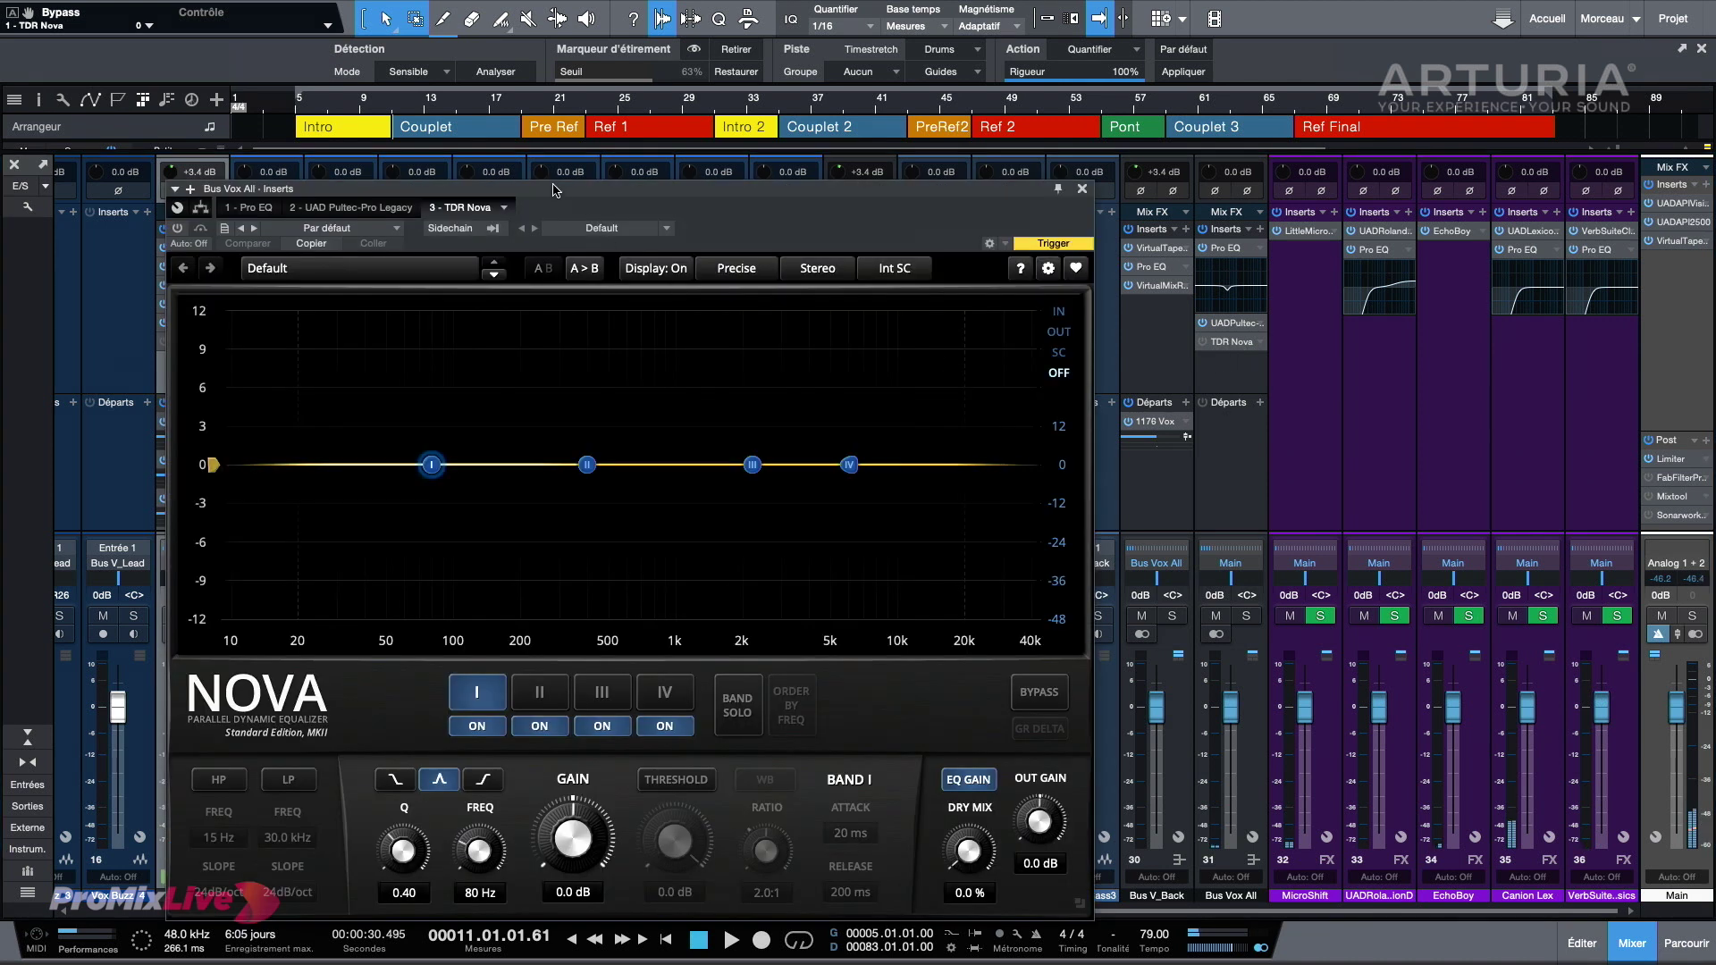
drag(582, 192, 818, 162)
click(415, 198)
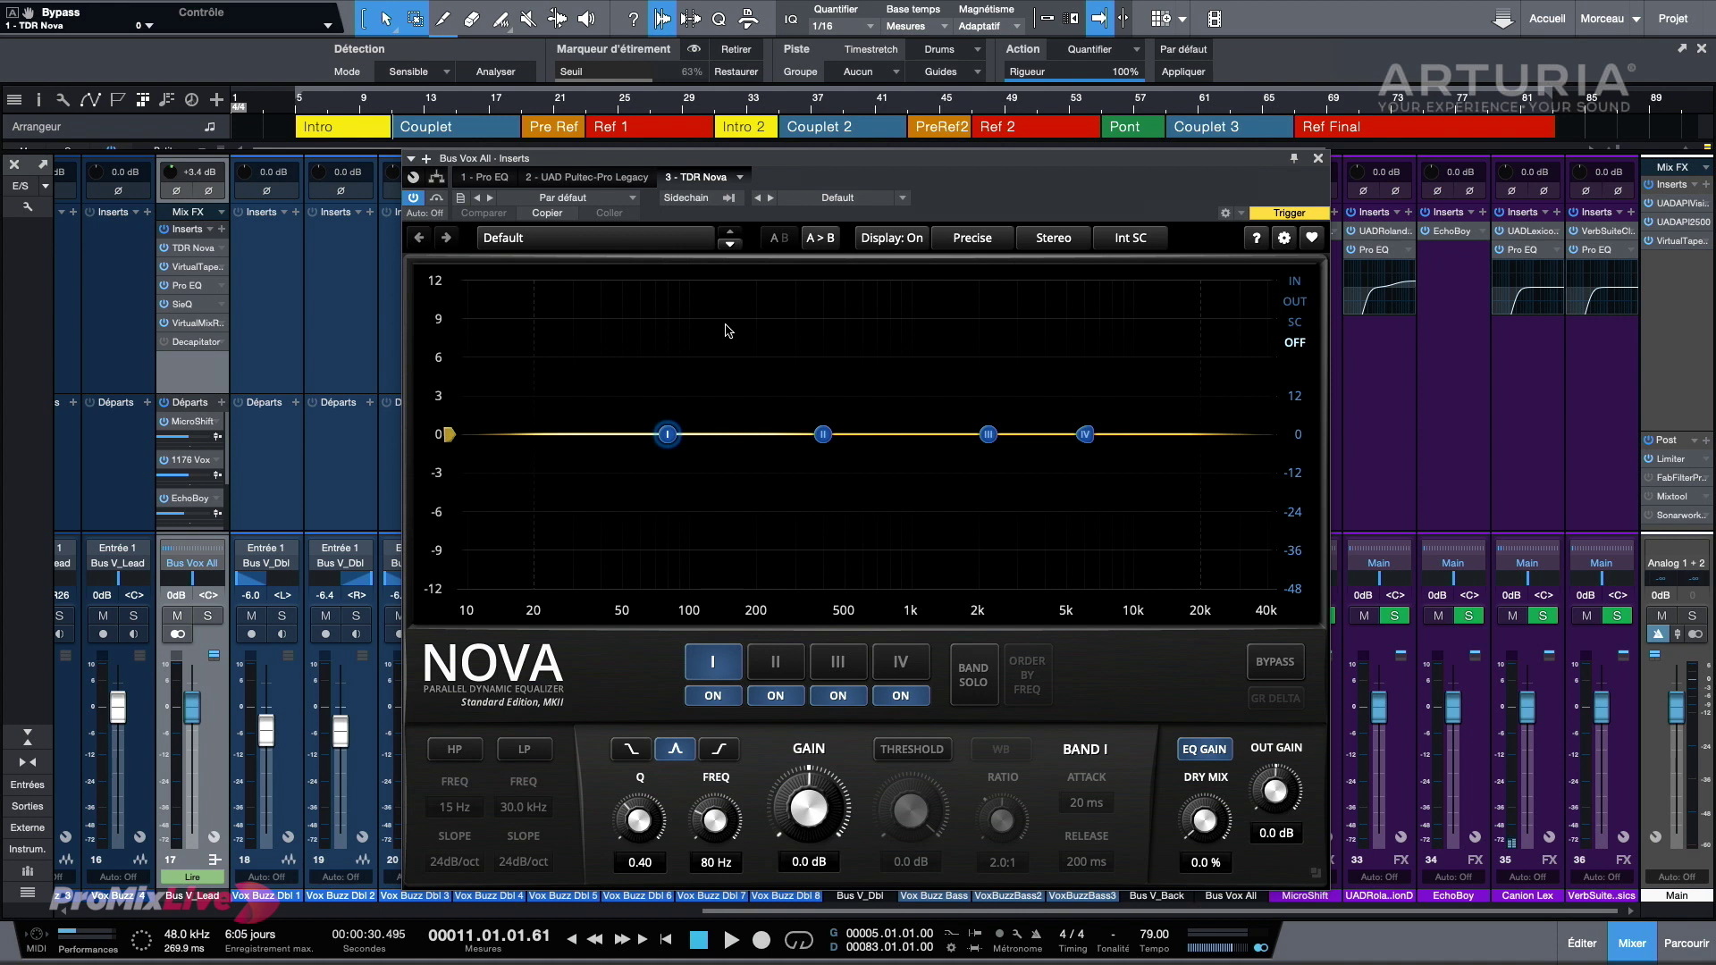
drag(1026, 157, 1069, 84)
Step: Turn off bands I, II and IV, leaving only band III active, and move the plug-in window away to solo Bus Vox All
click(756, 623)
click(818, 623)
click(940, 625)
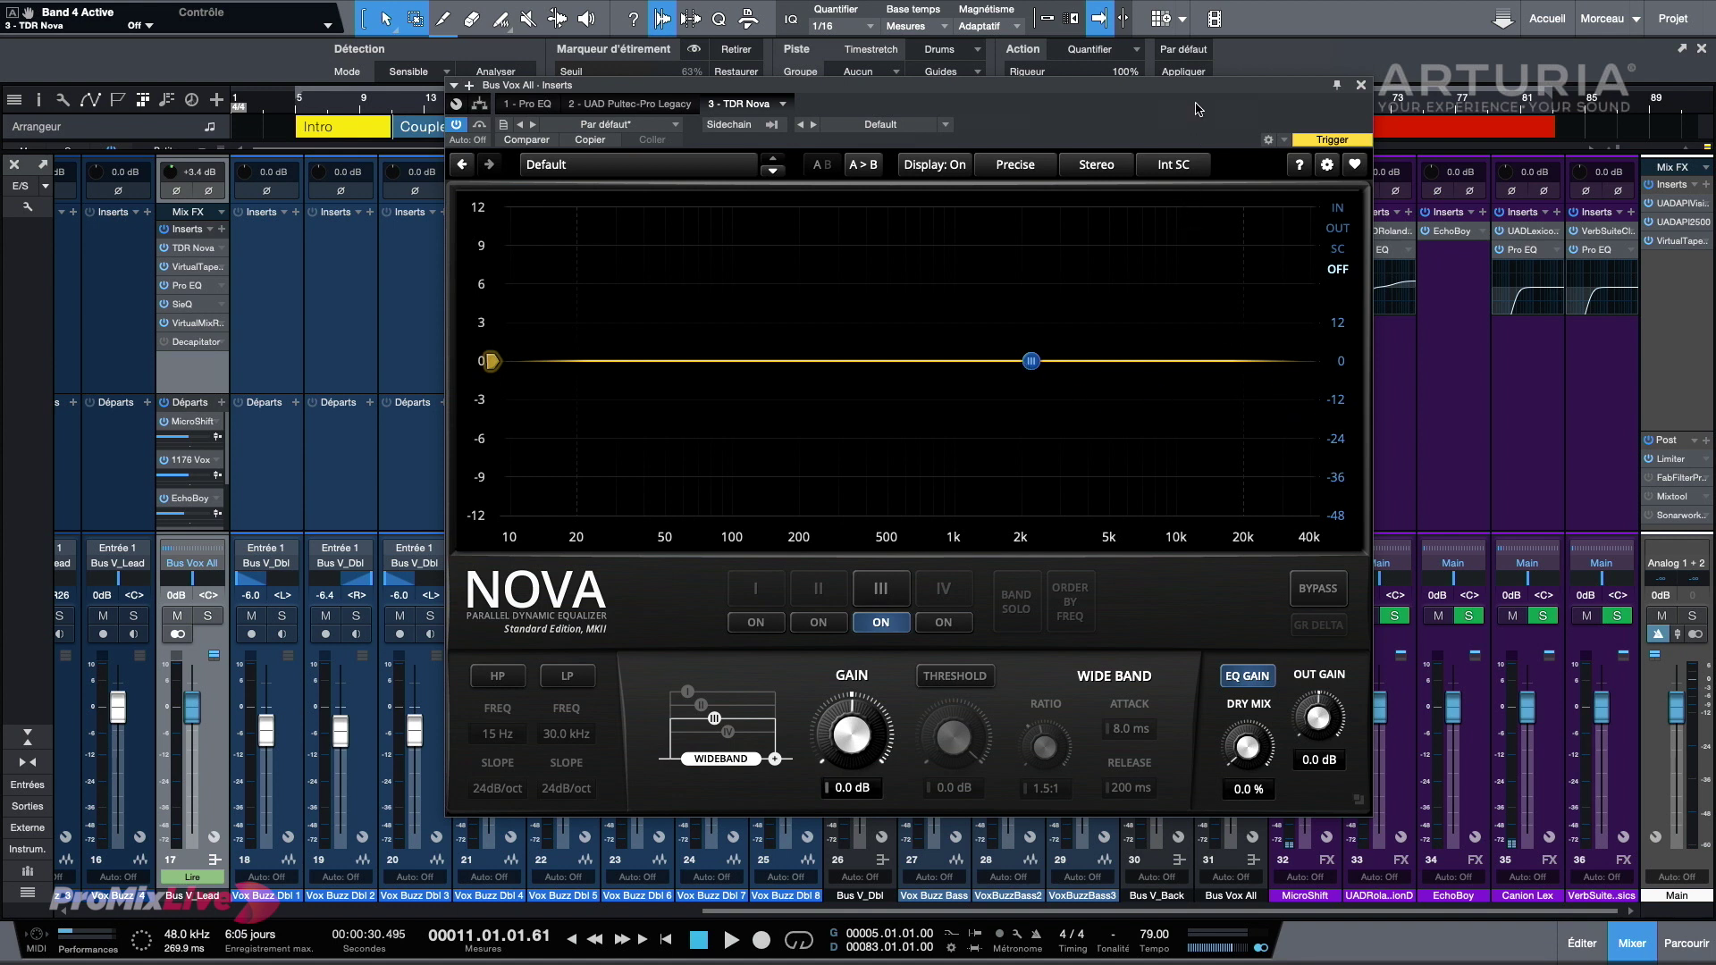
drag(1198, 109, 856, 200)
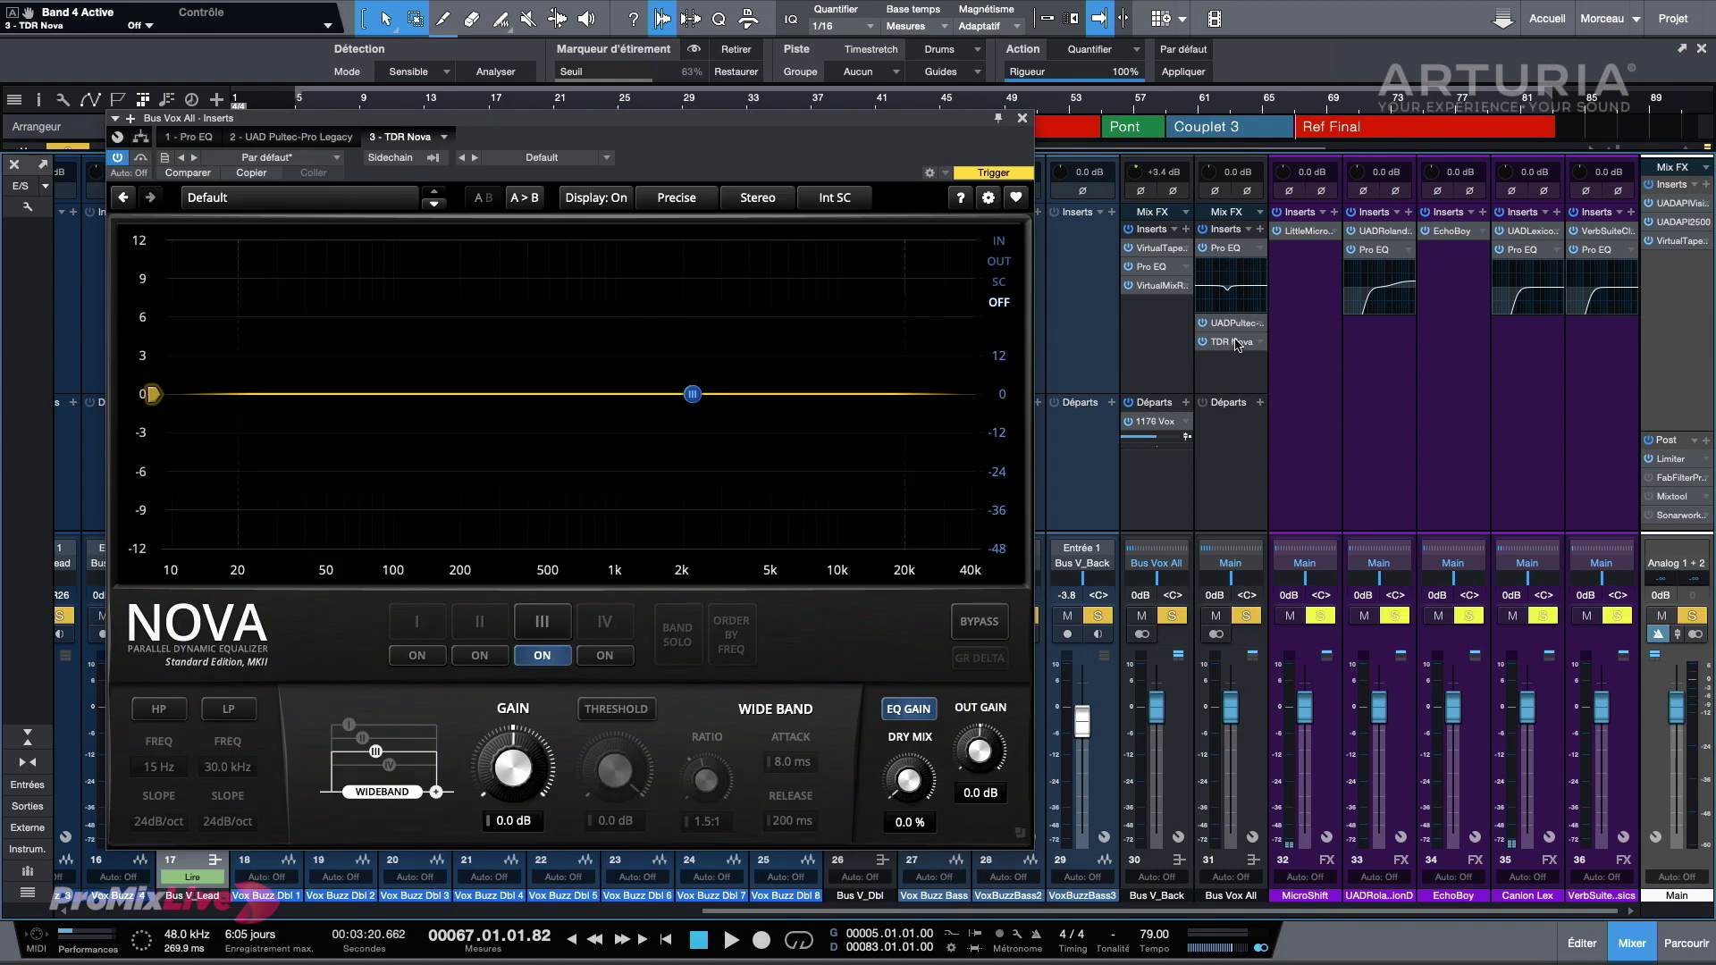
Step: Select and solo band III, then raise it to about 3.3 dB at 6.1 kHz while listening to the vocals
click(542, 622)
click(677, 635)
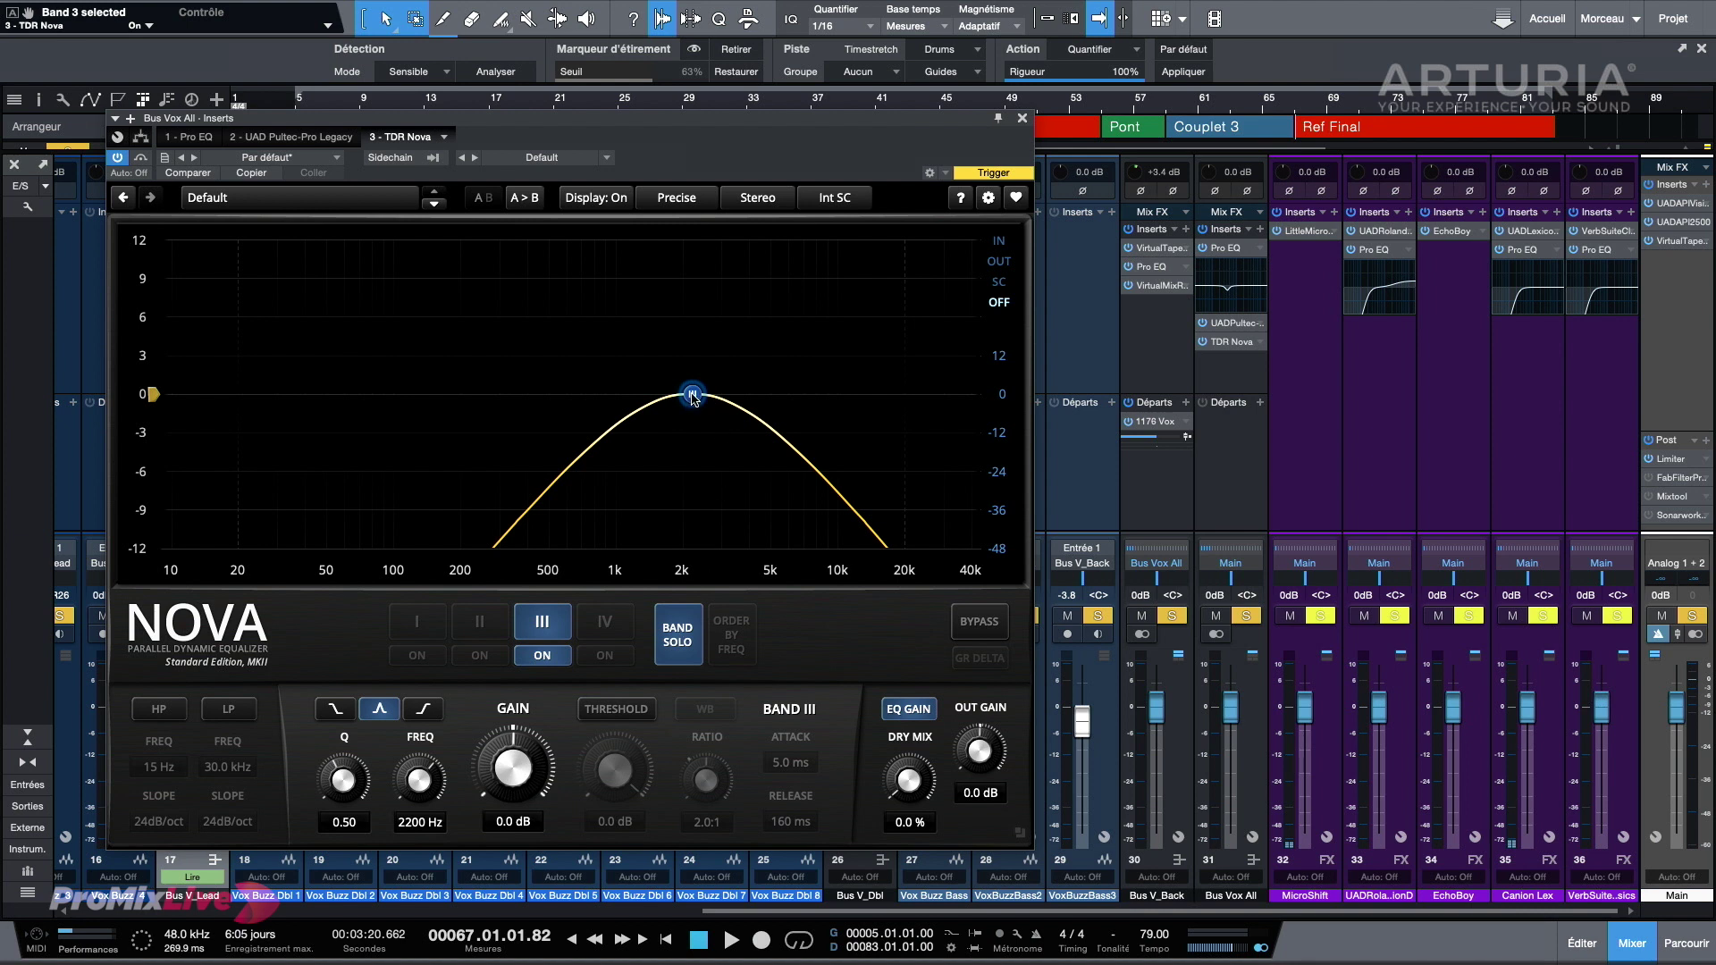
drag(693, 396, 790, 354)
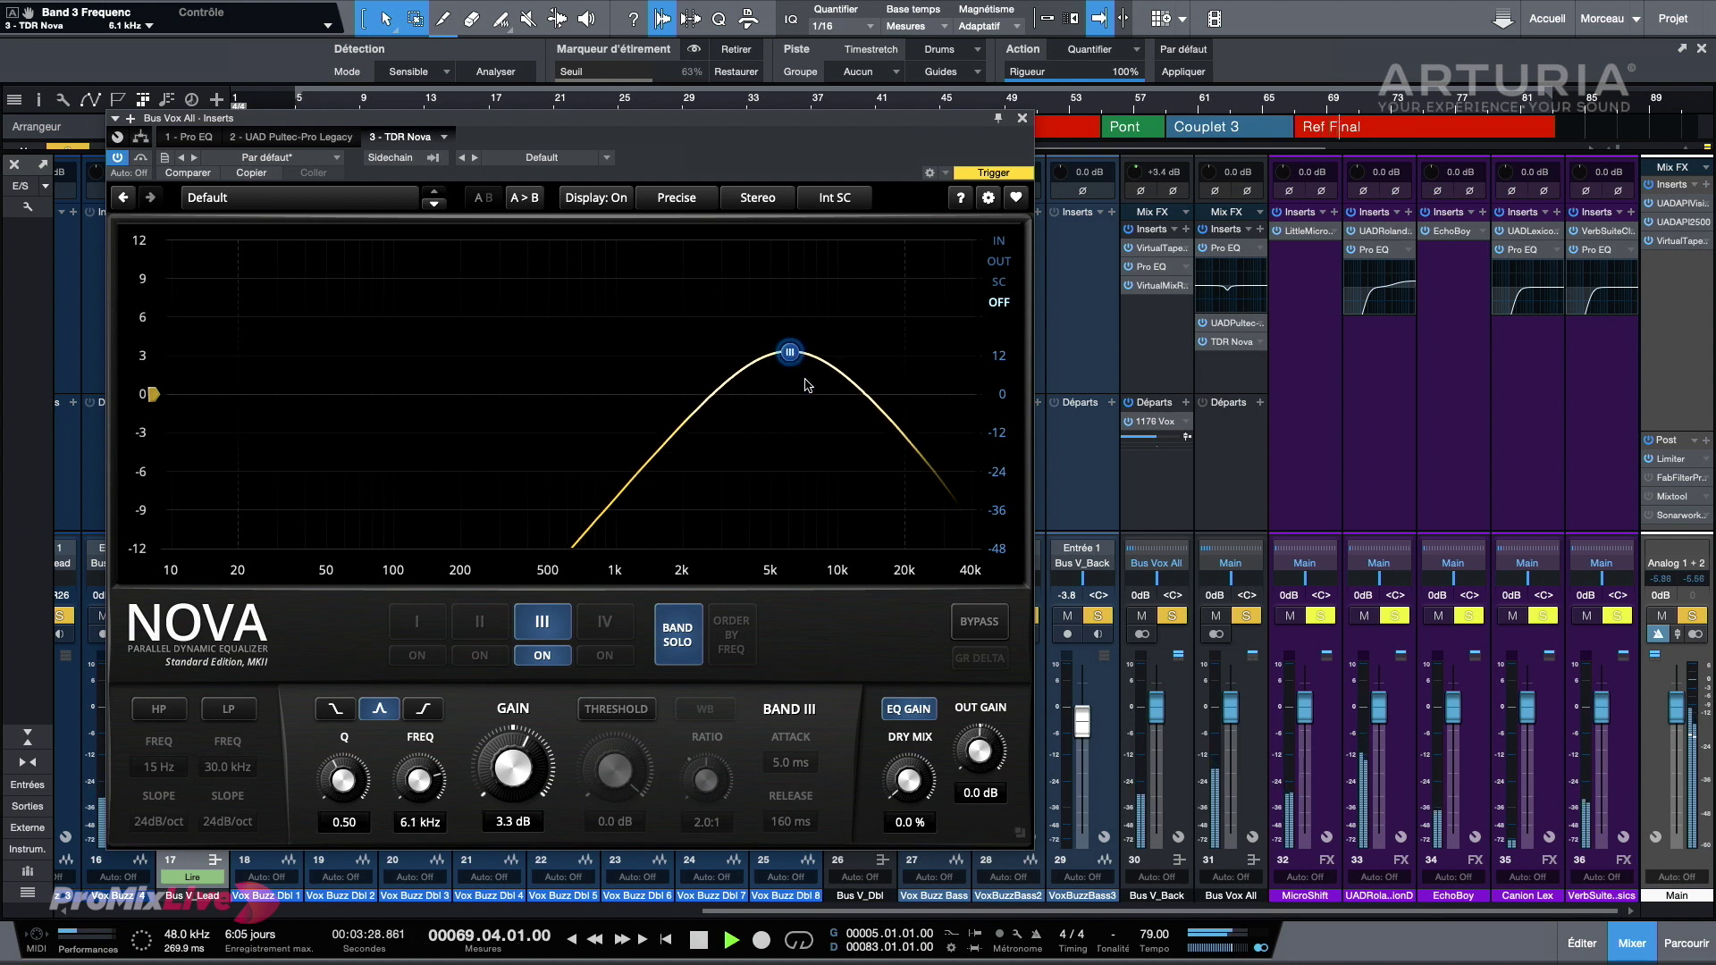
key(space)
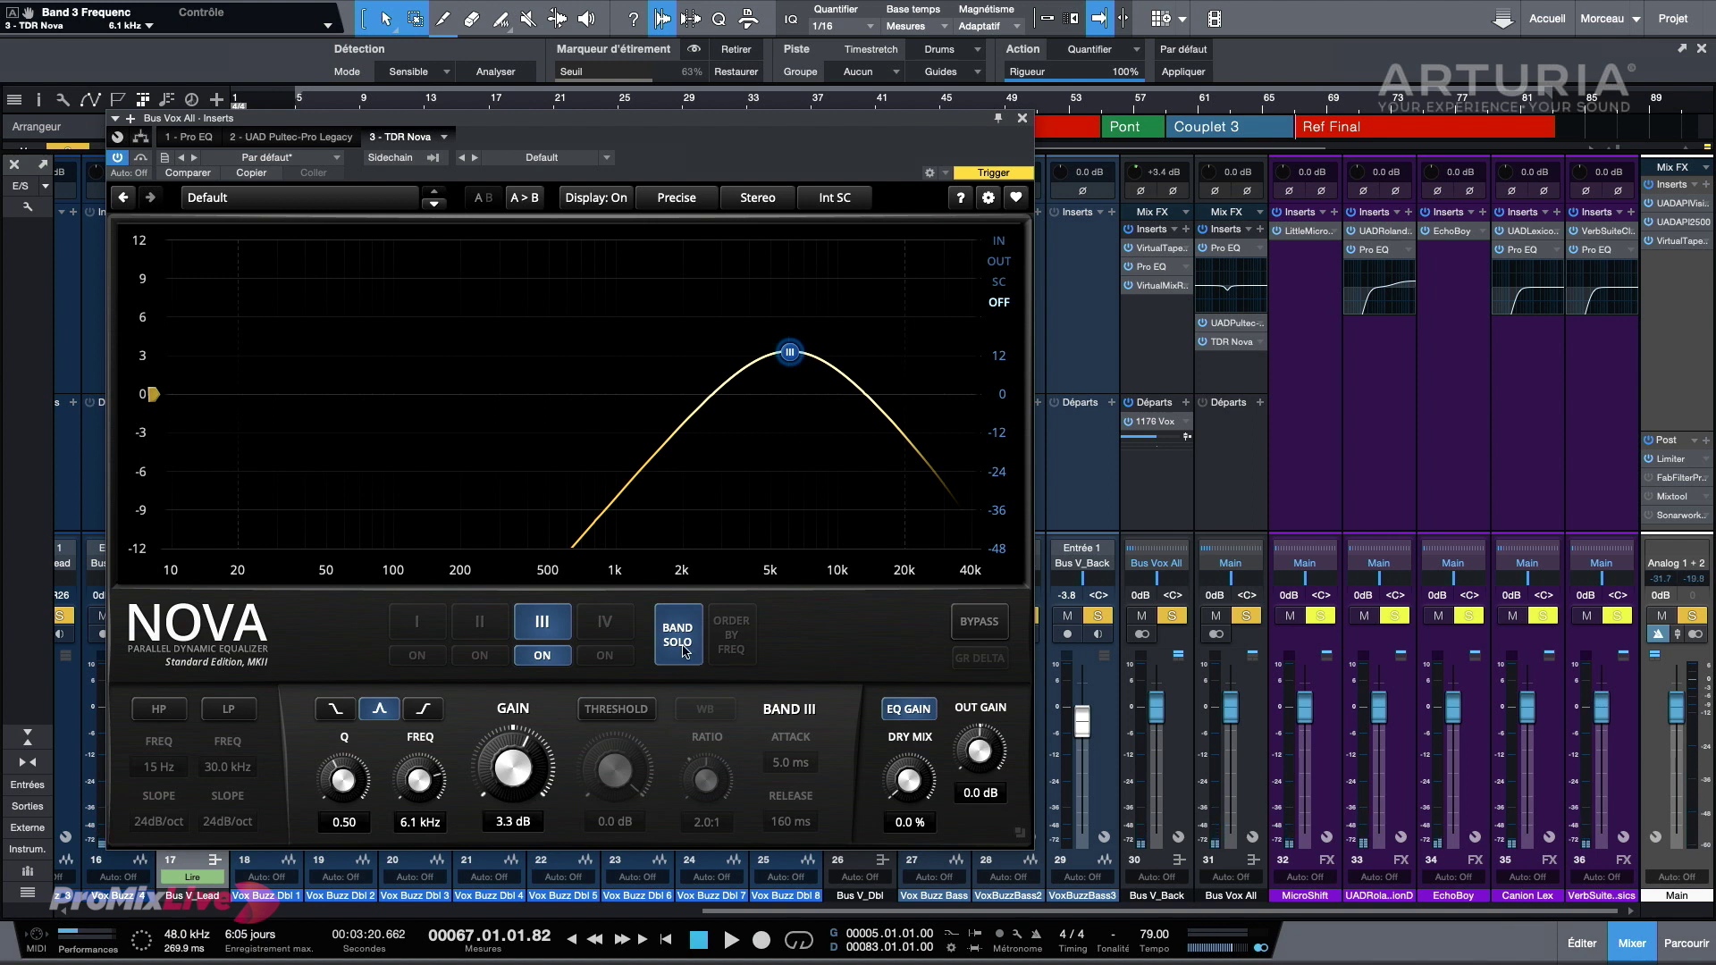
Step: Try boosting and lowering band III's gain and settle it at 0.0 dB
scroll(509, 767, down, 4)
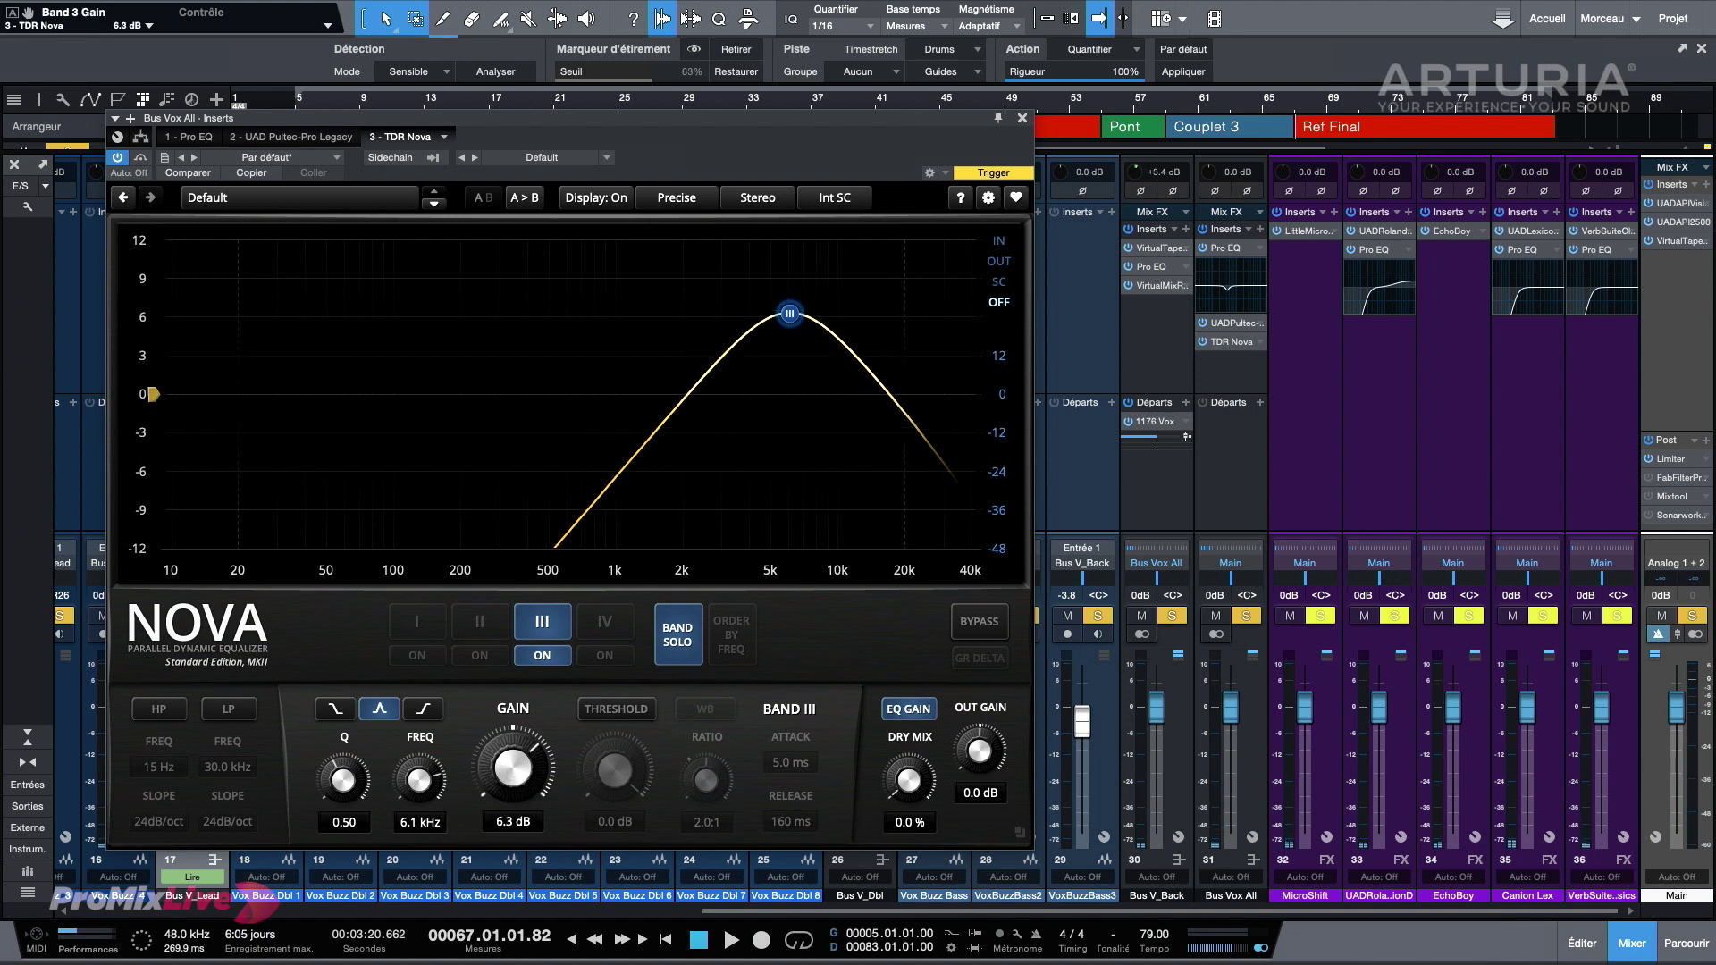
scroll(512, 767, down, 3)
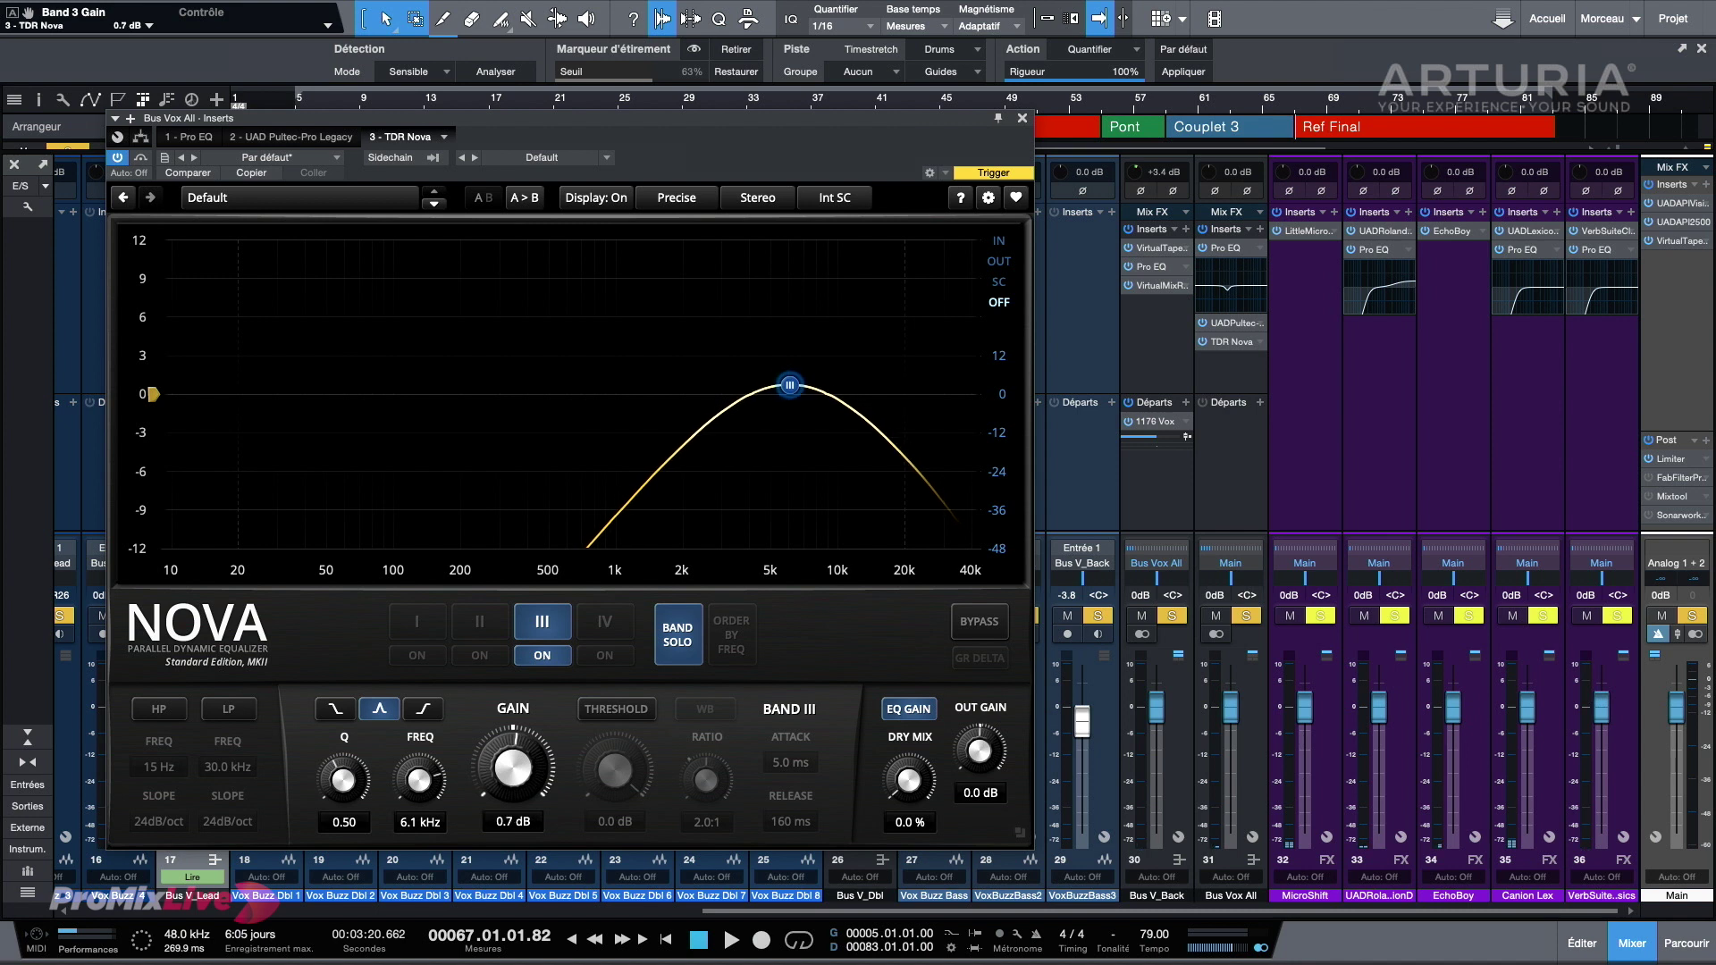
scroll(512, 767, down, 1)
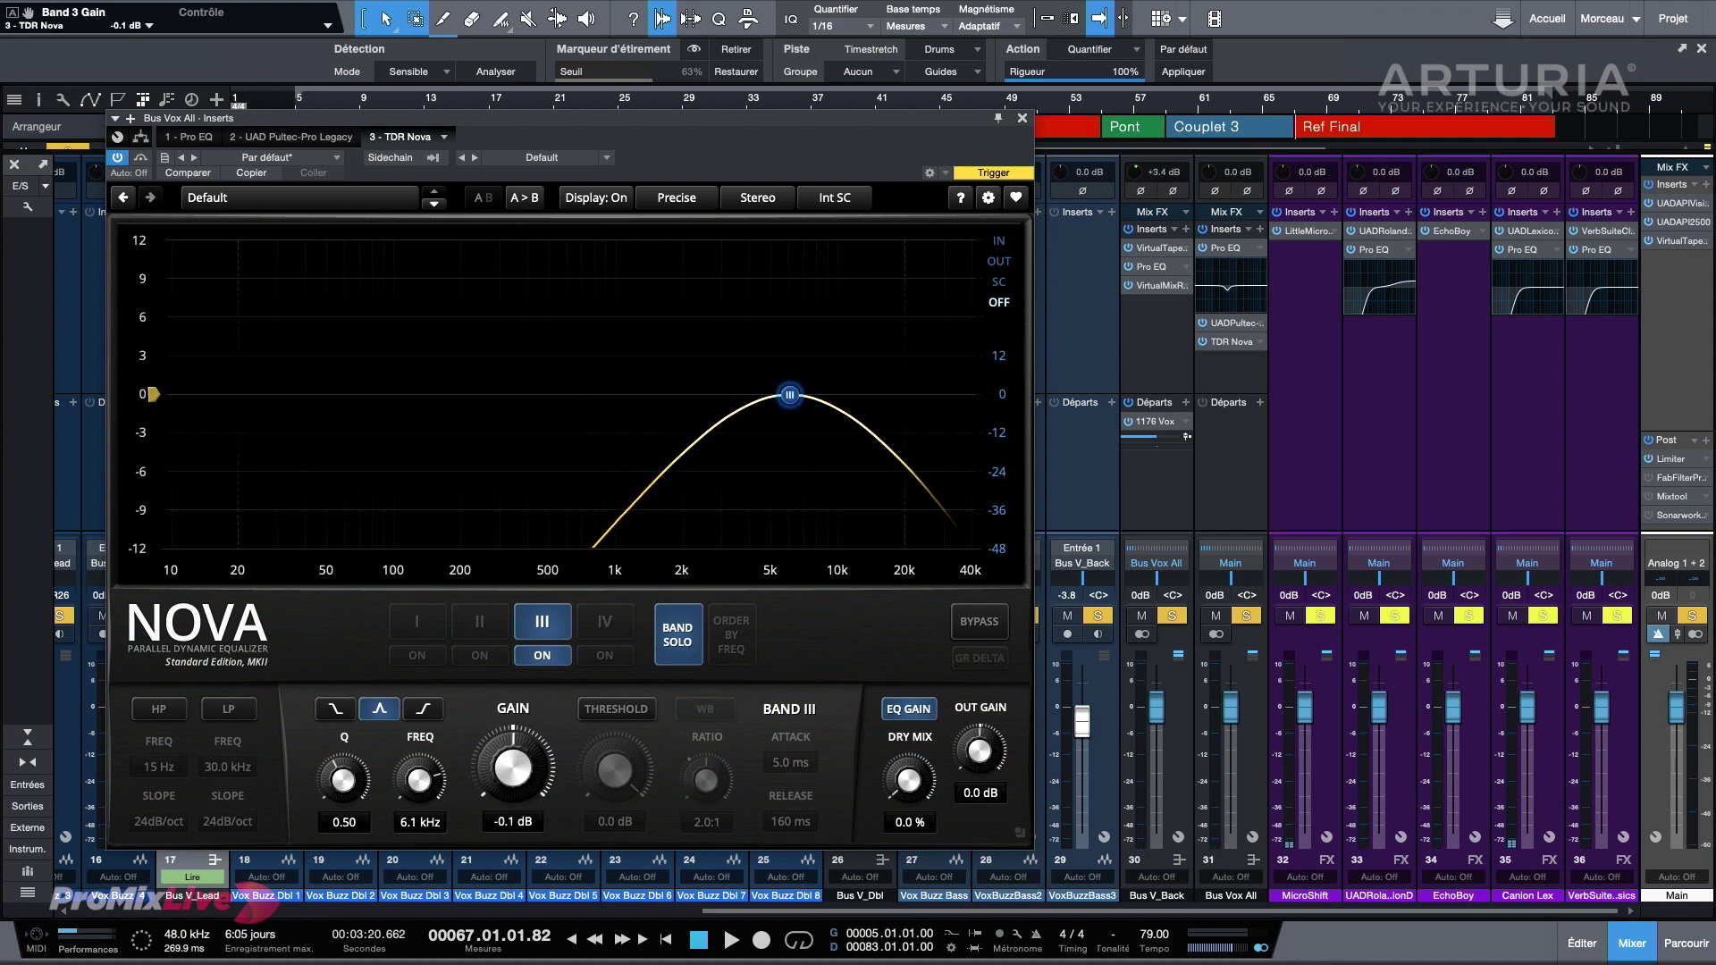
scroll(511, 767, up, 7)
scroll(512, 767, down, 7)
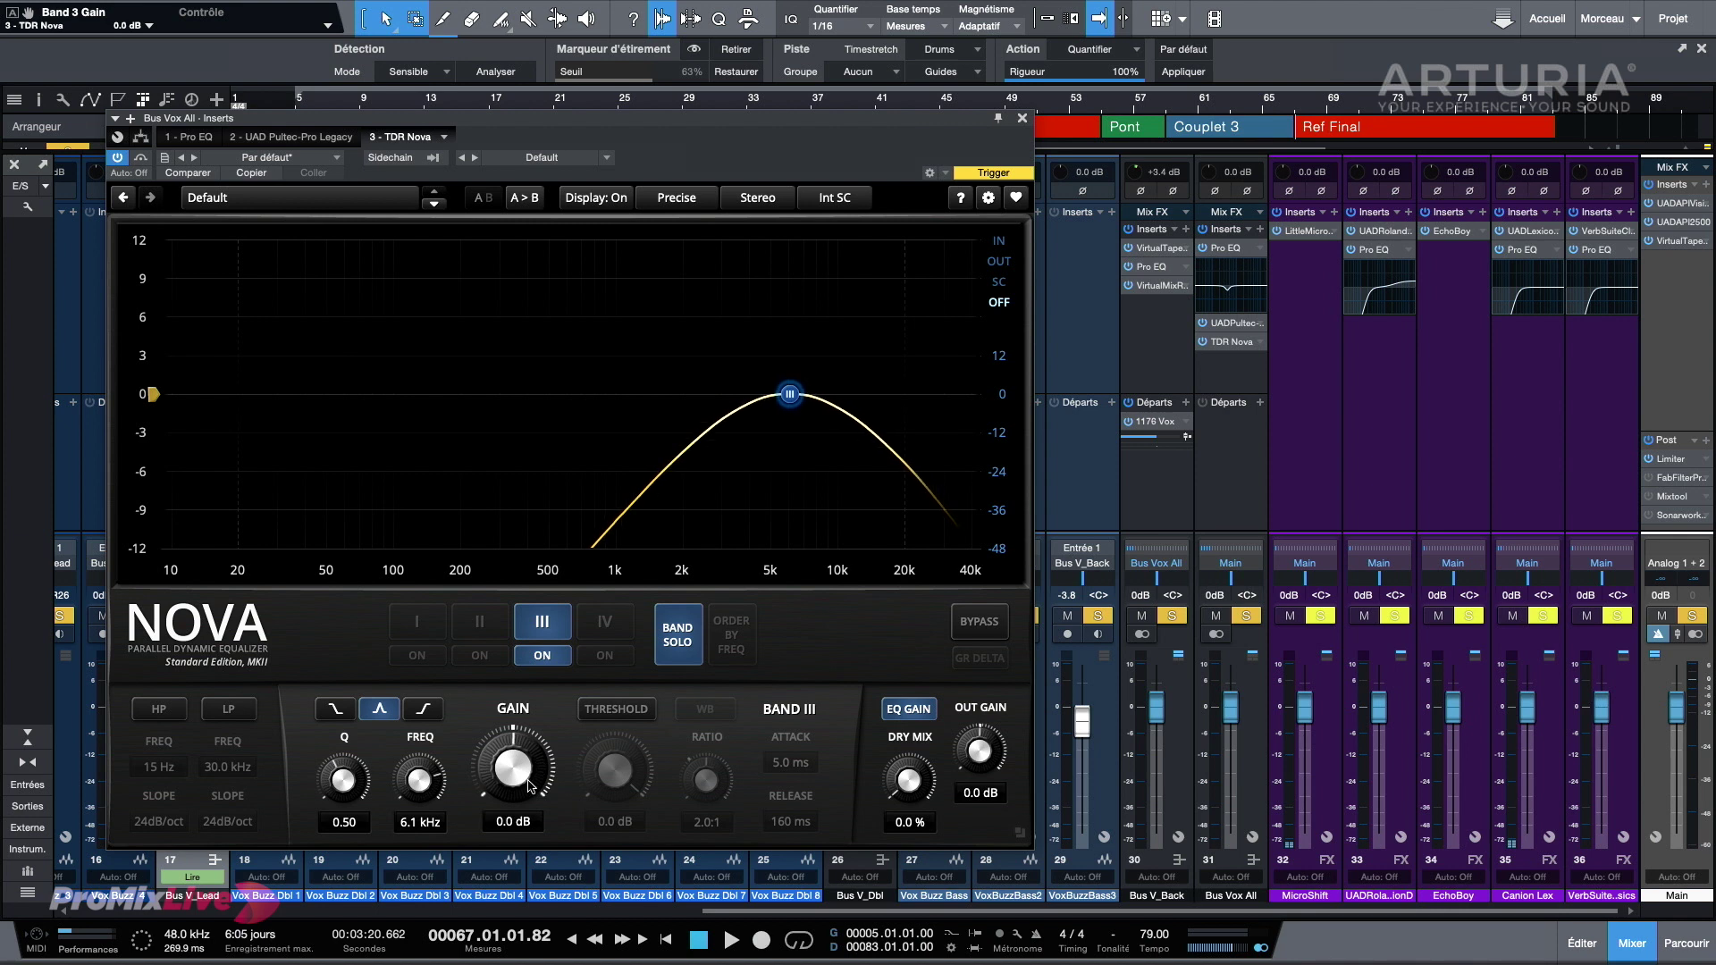
Step: Enable band III's threshold, lower it to -21.4 dB and listen to the compression on the soloed band
click(617, 710)
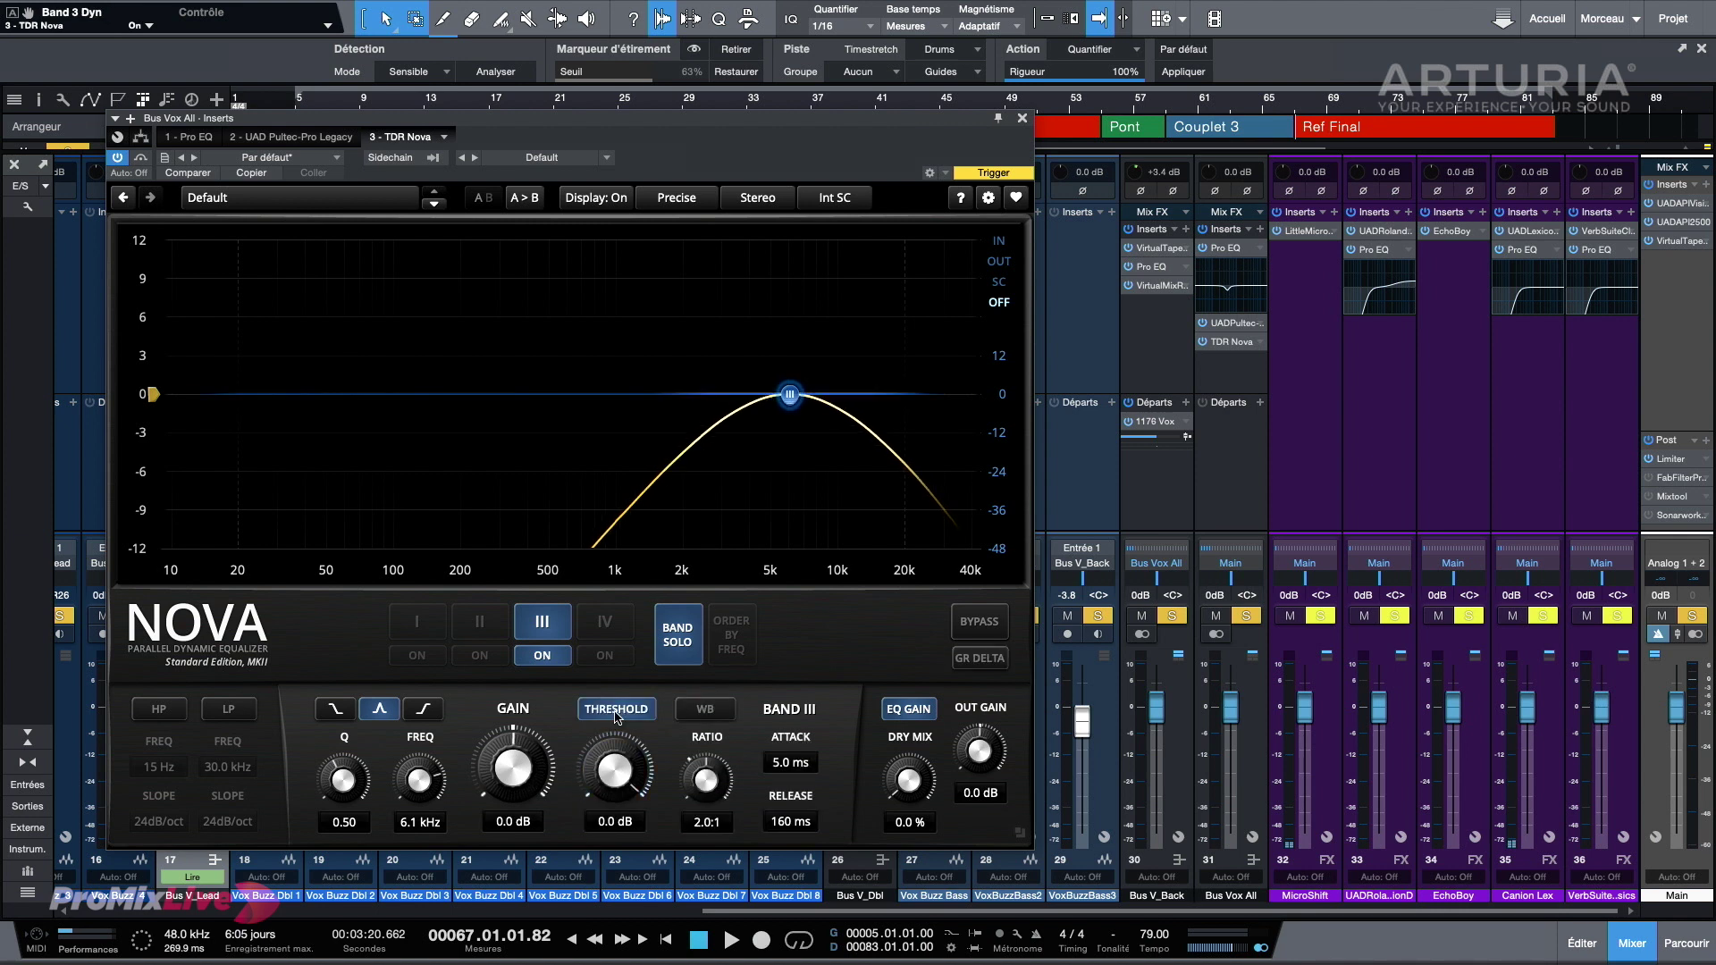
scroll(601, 767, down, 8)
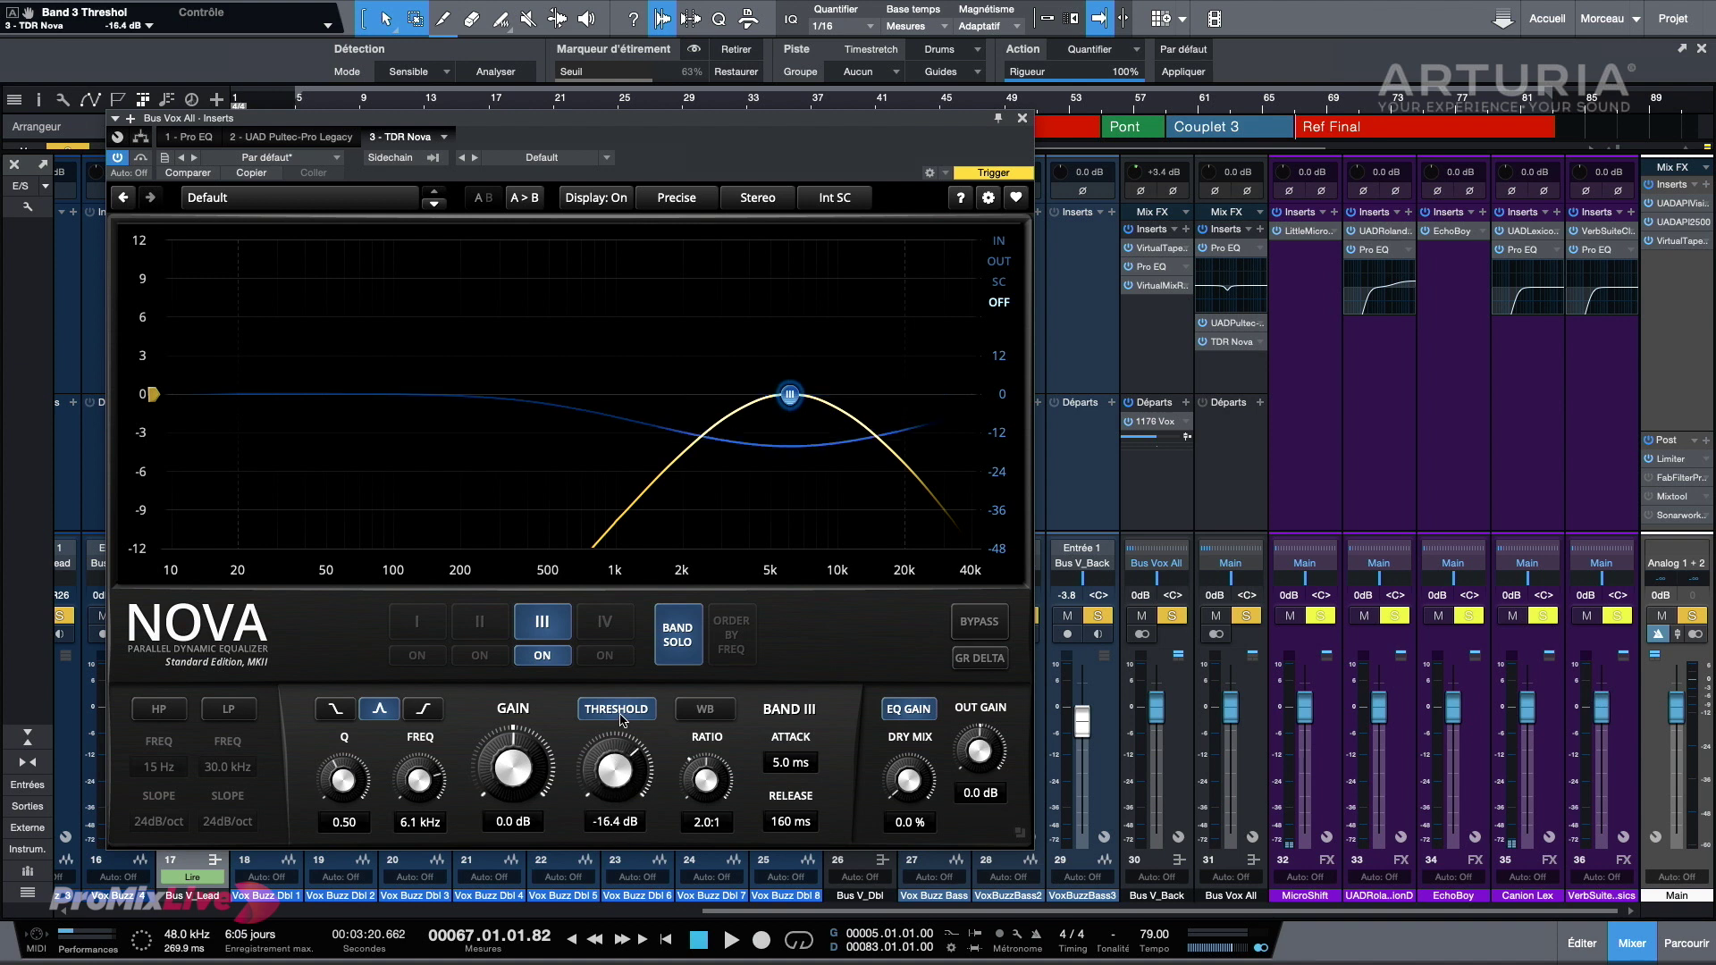
scroll(610, 768, down, 3)
key(space)
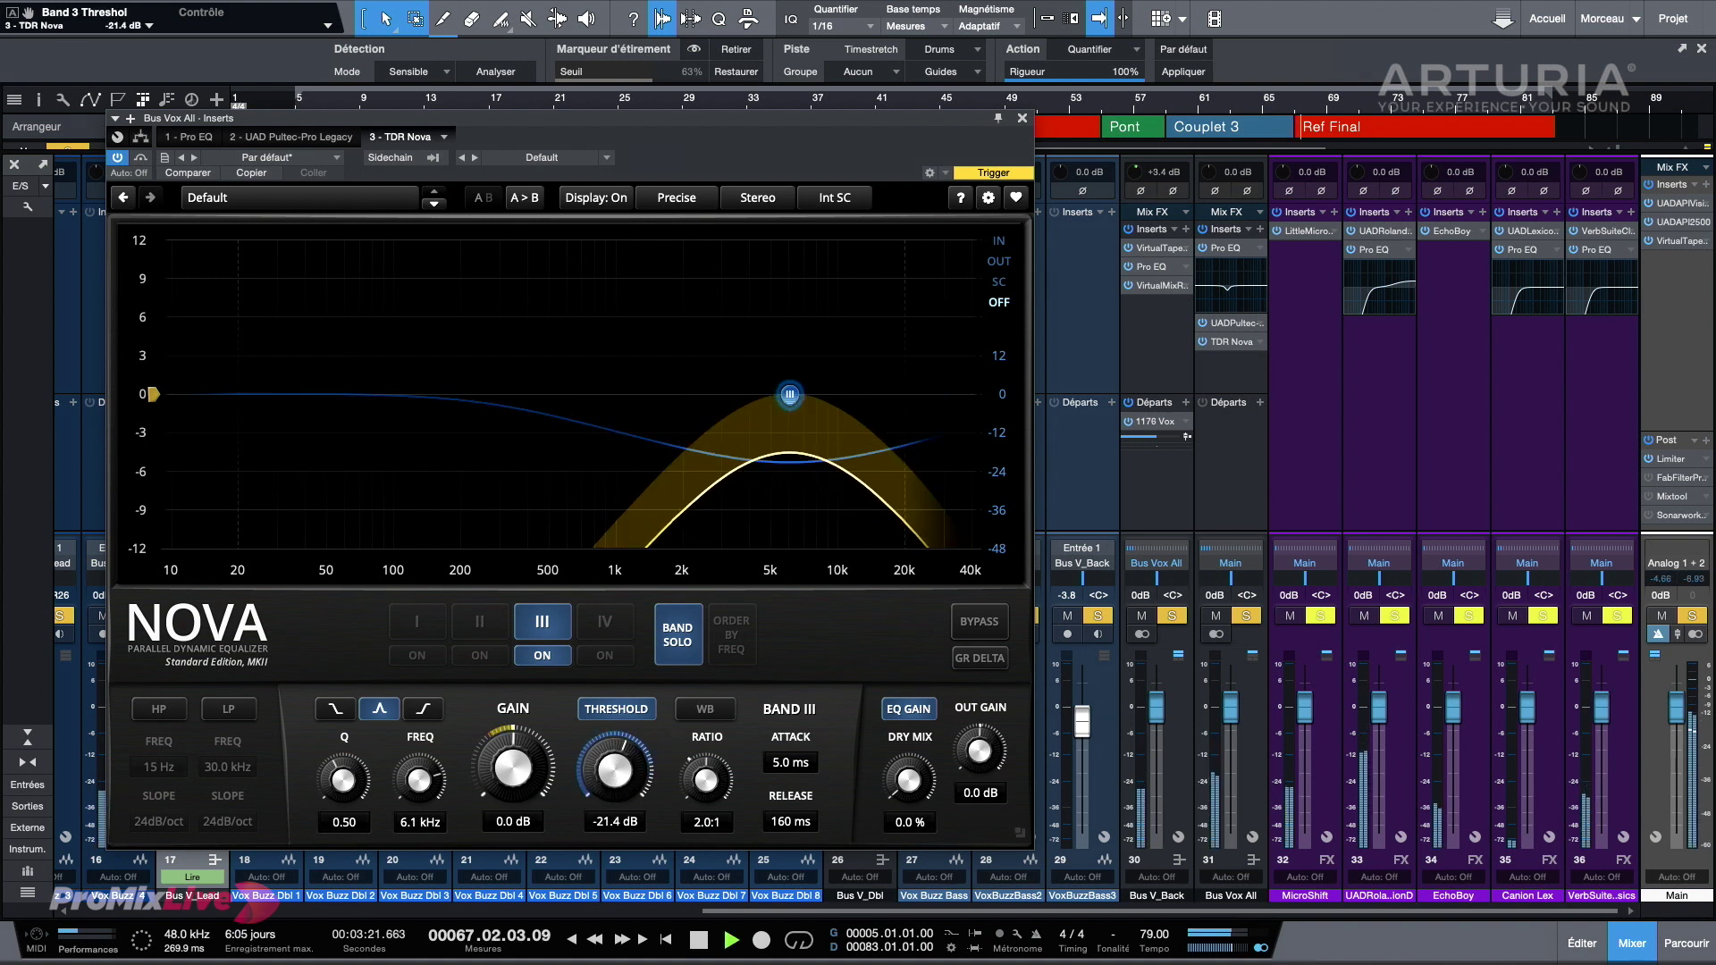
key(space)
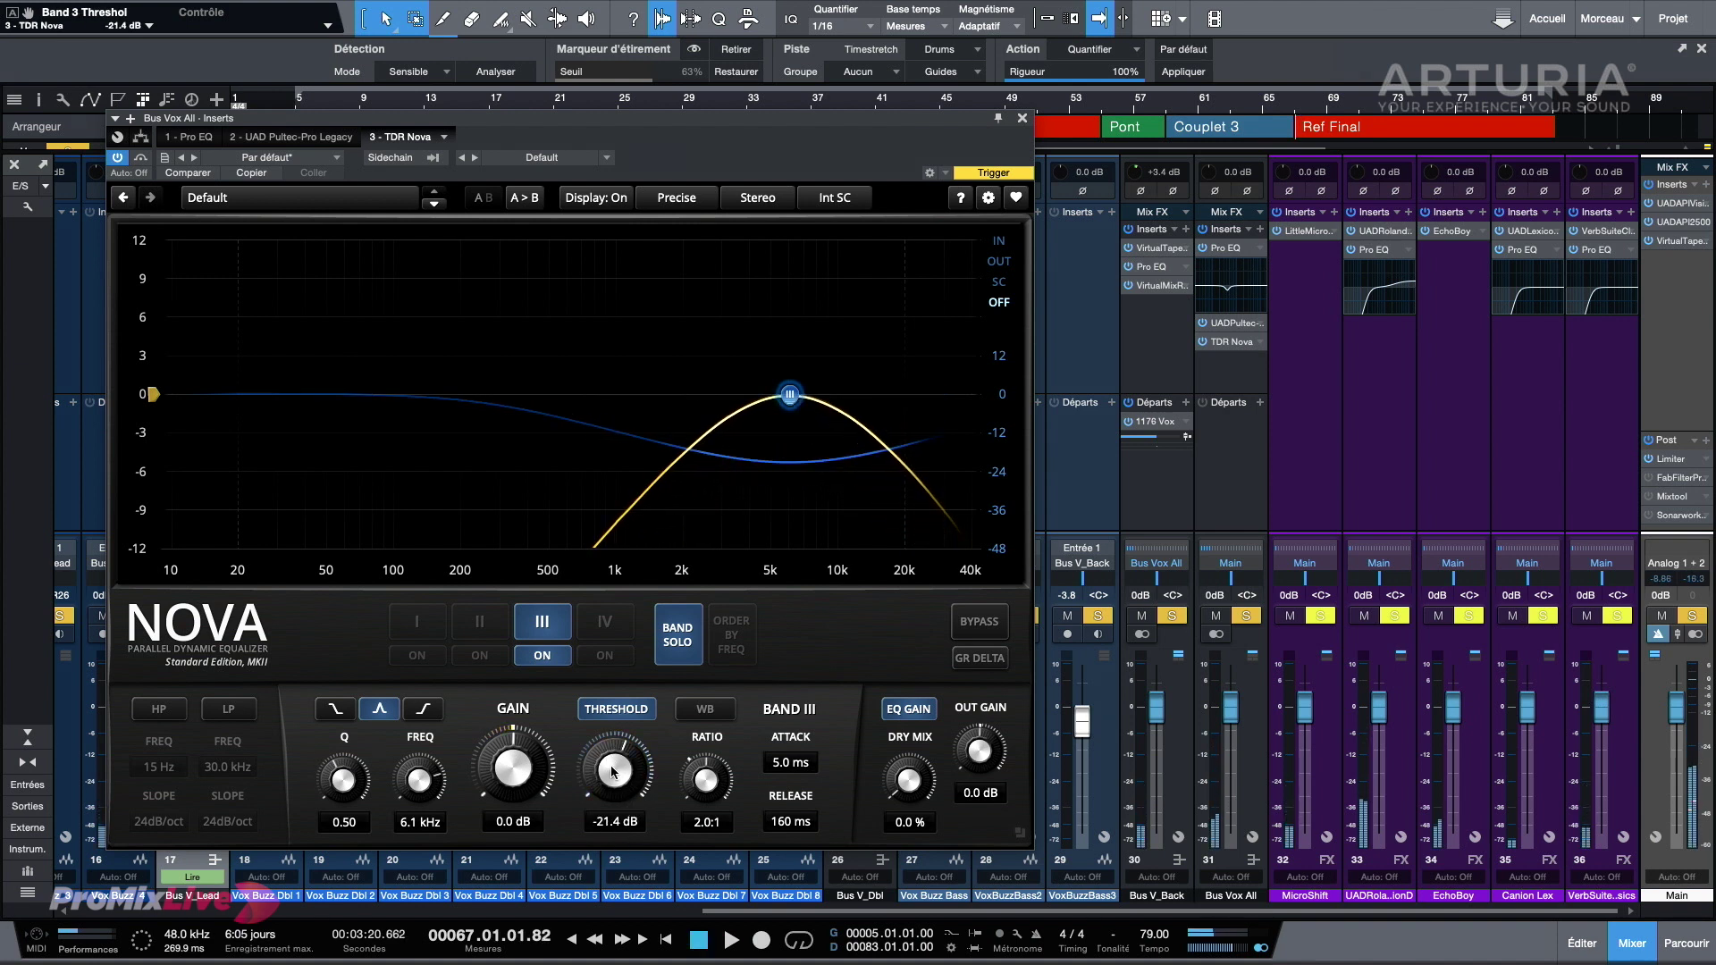
Step: Ease band III's threshold to -11.7 dB during playback and turn off band solo
scroll(615, 771, up, 4)
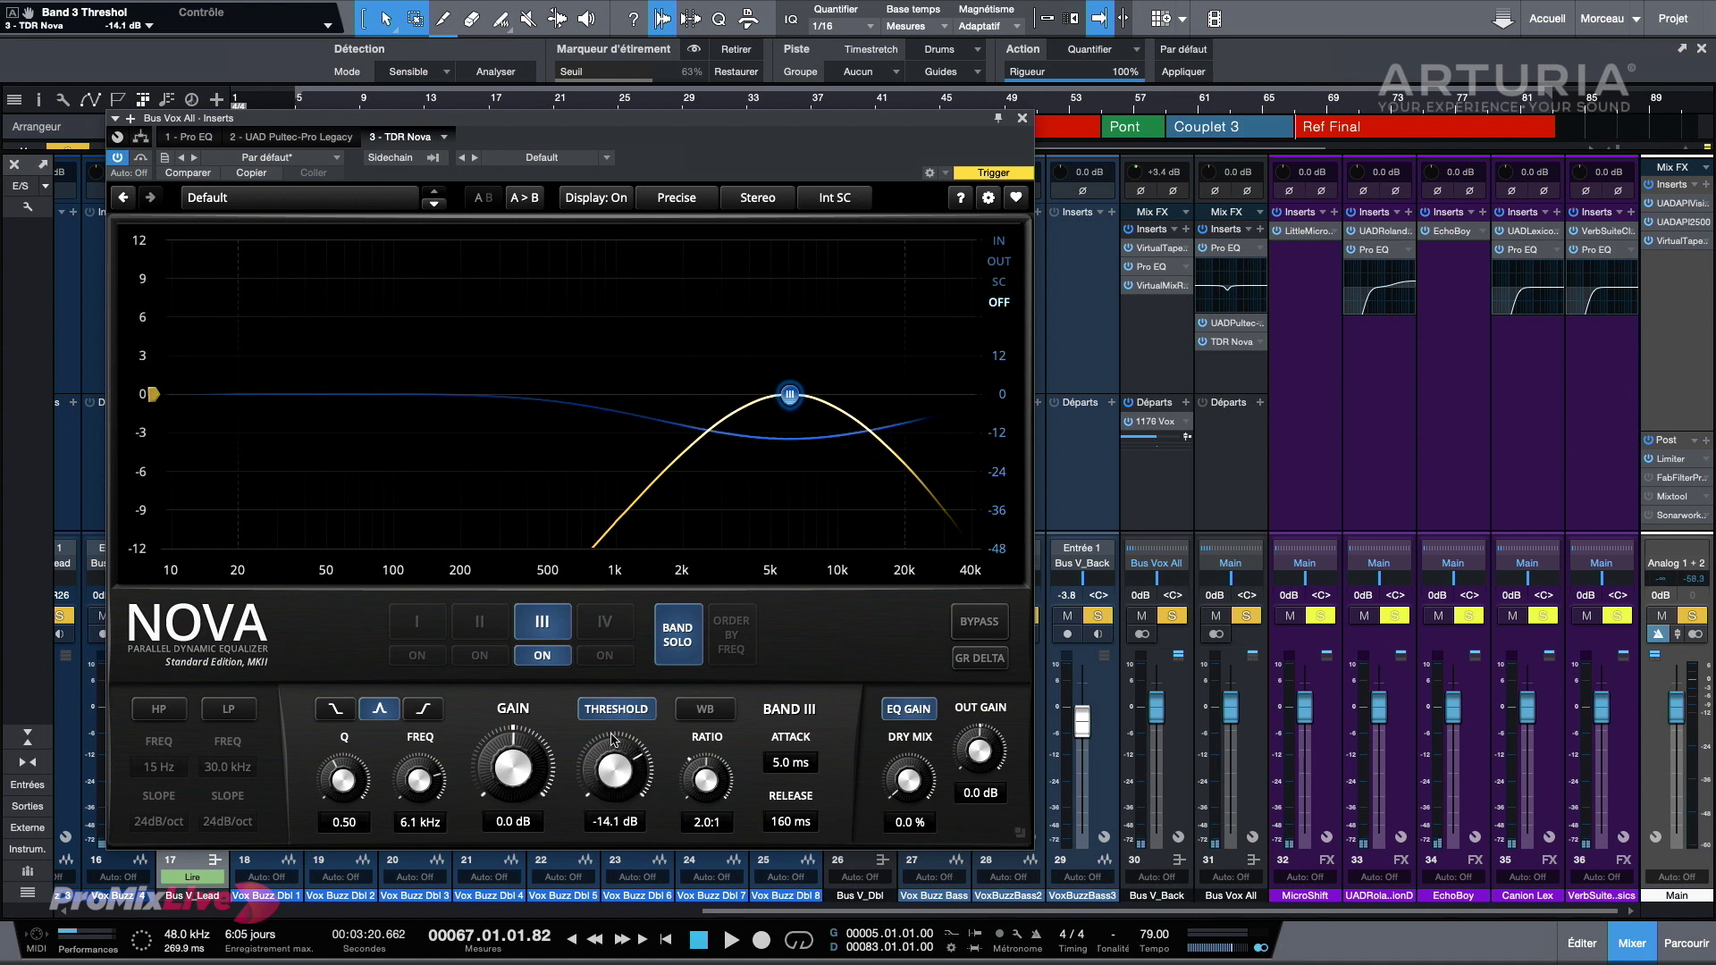
scroll(614, 738, up, 2)
scroll(619, 779, up, 2)
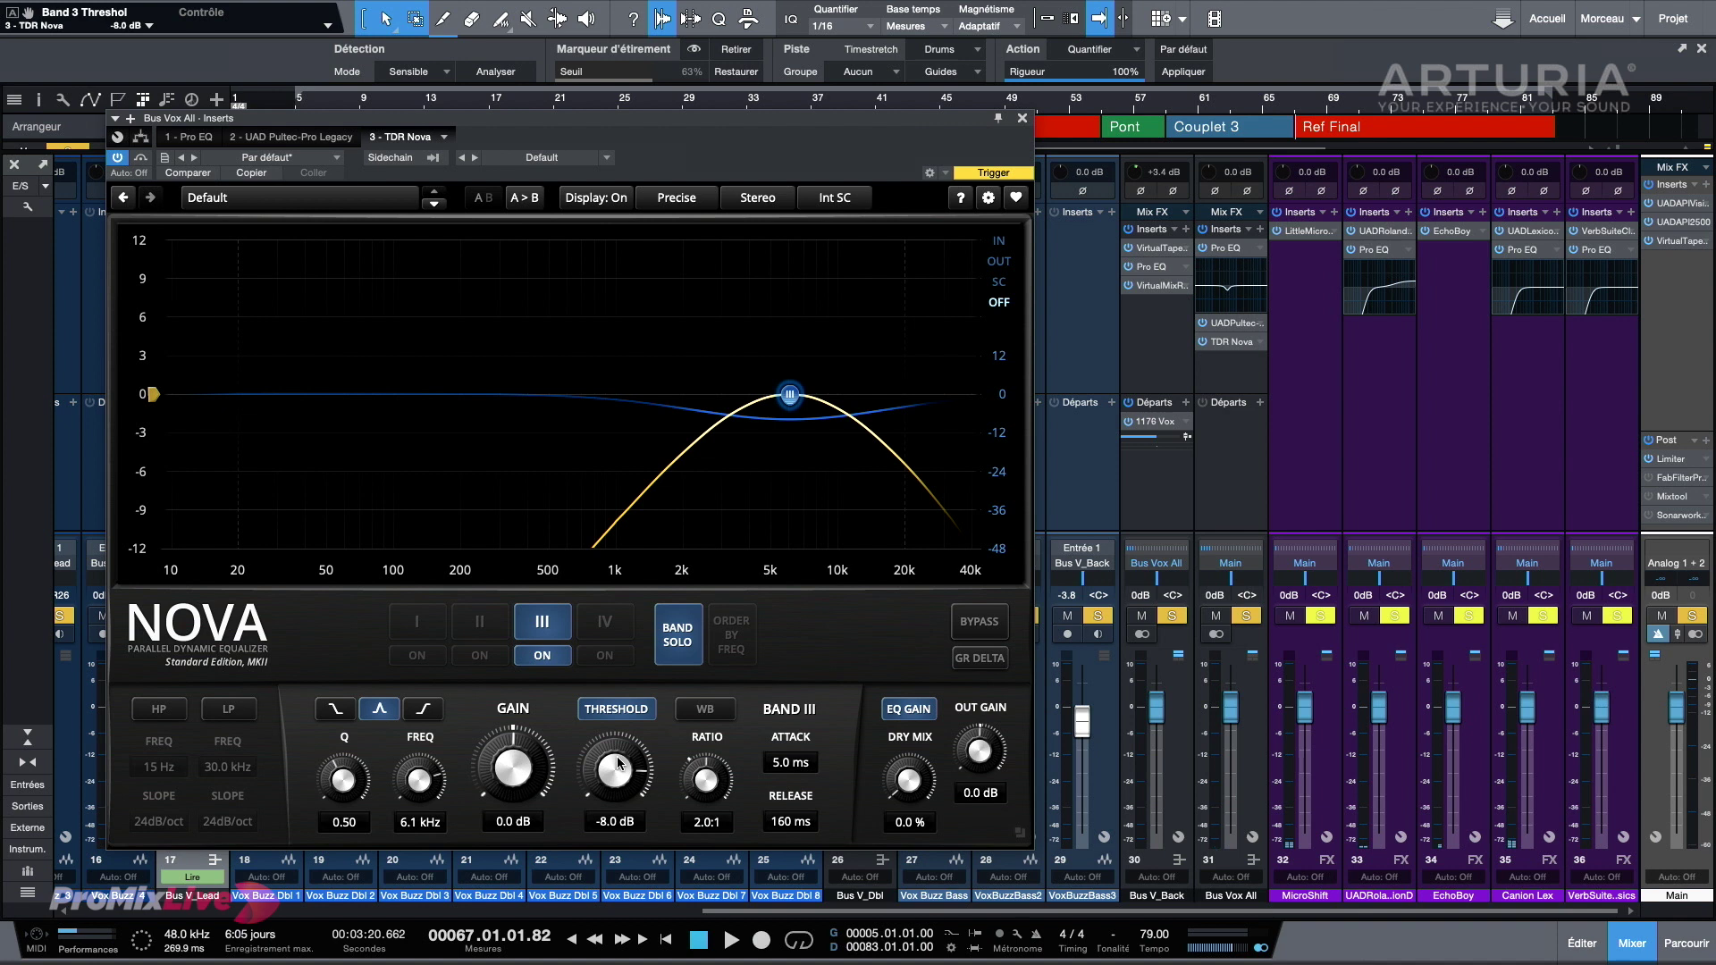
drag(620, 764, 620, 800)
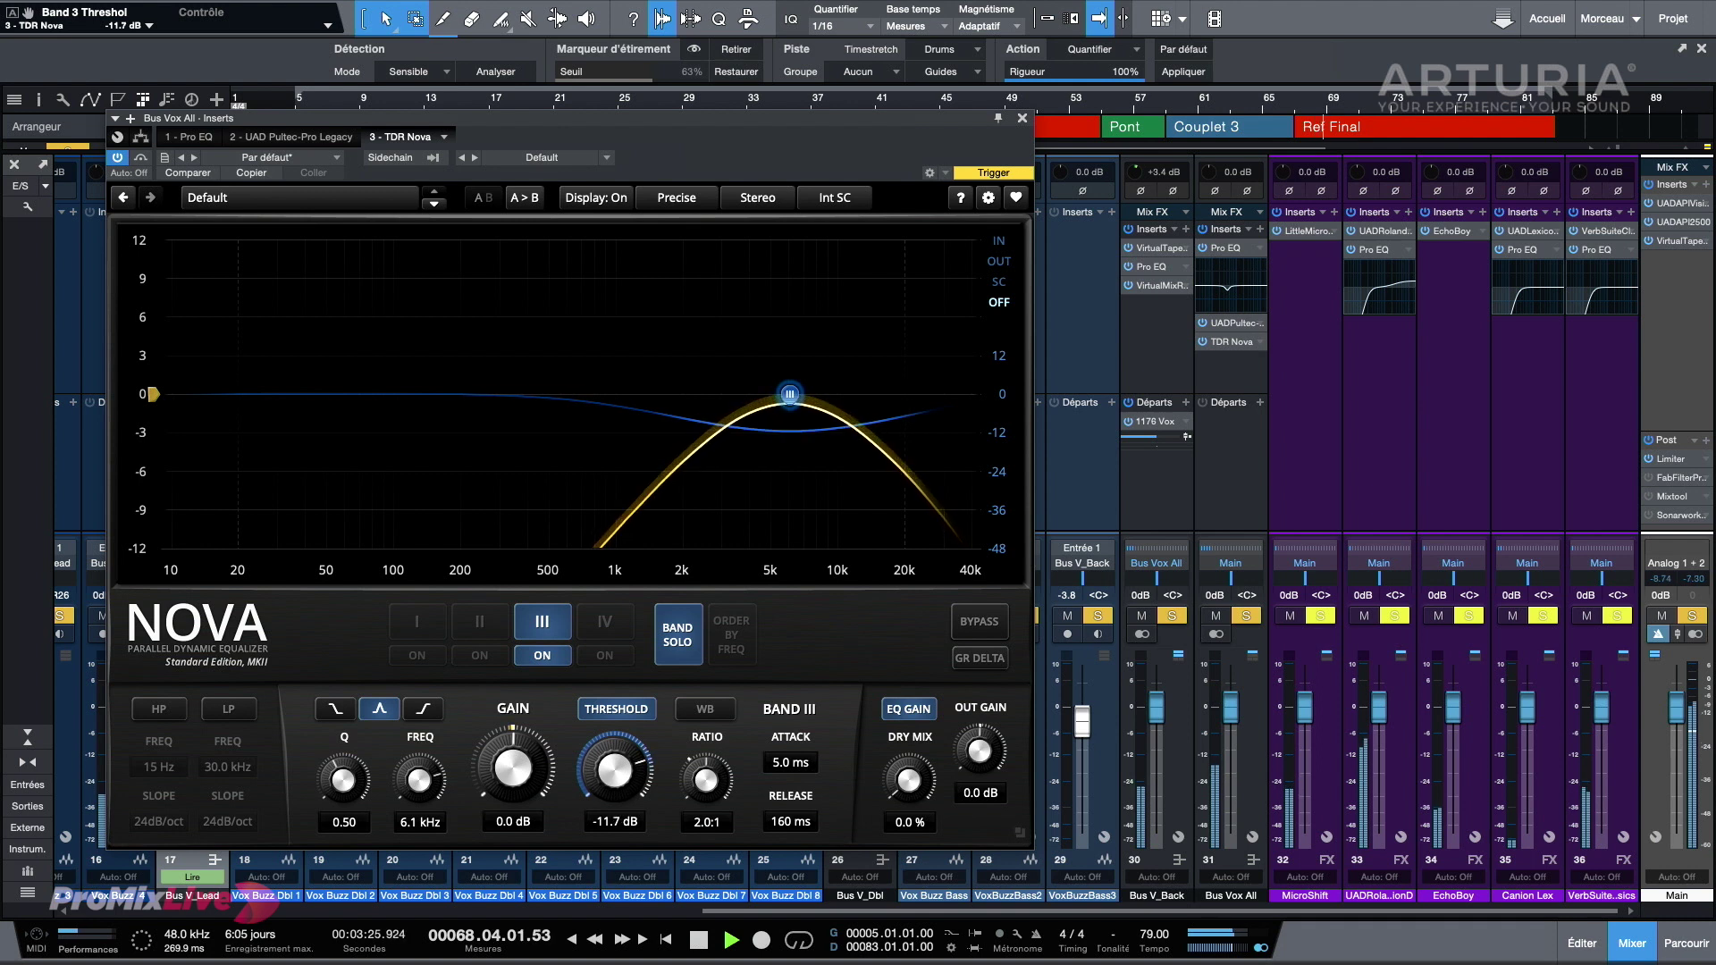
click(665, 653)
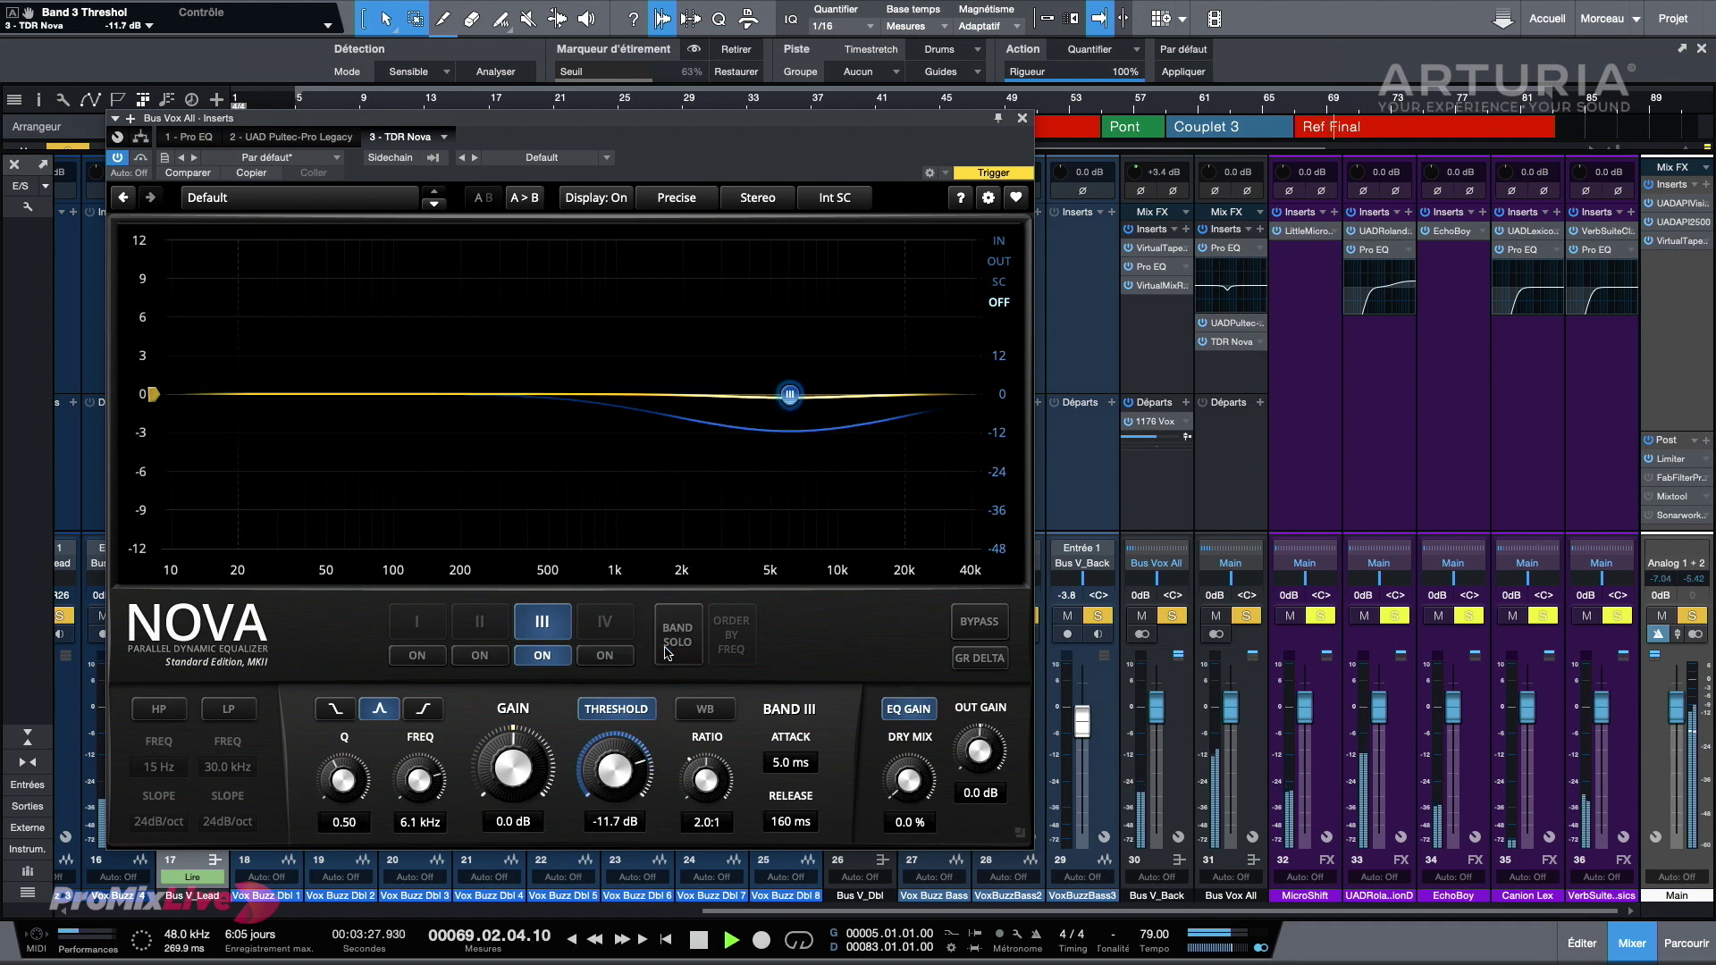
key(space)
Step: Clear the channel solos and lower band III's threshold to -14.1 dB while the full mix plays
click(1690, 617)
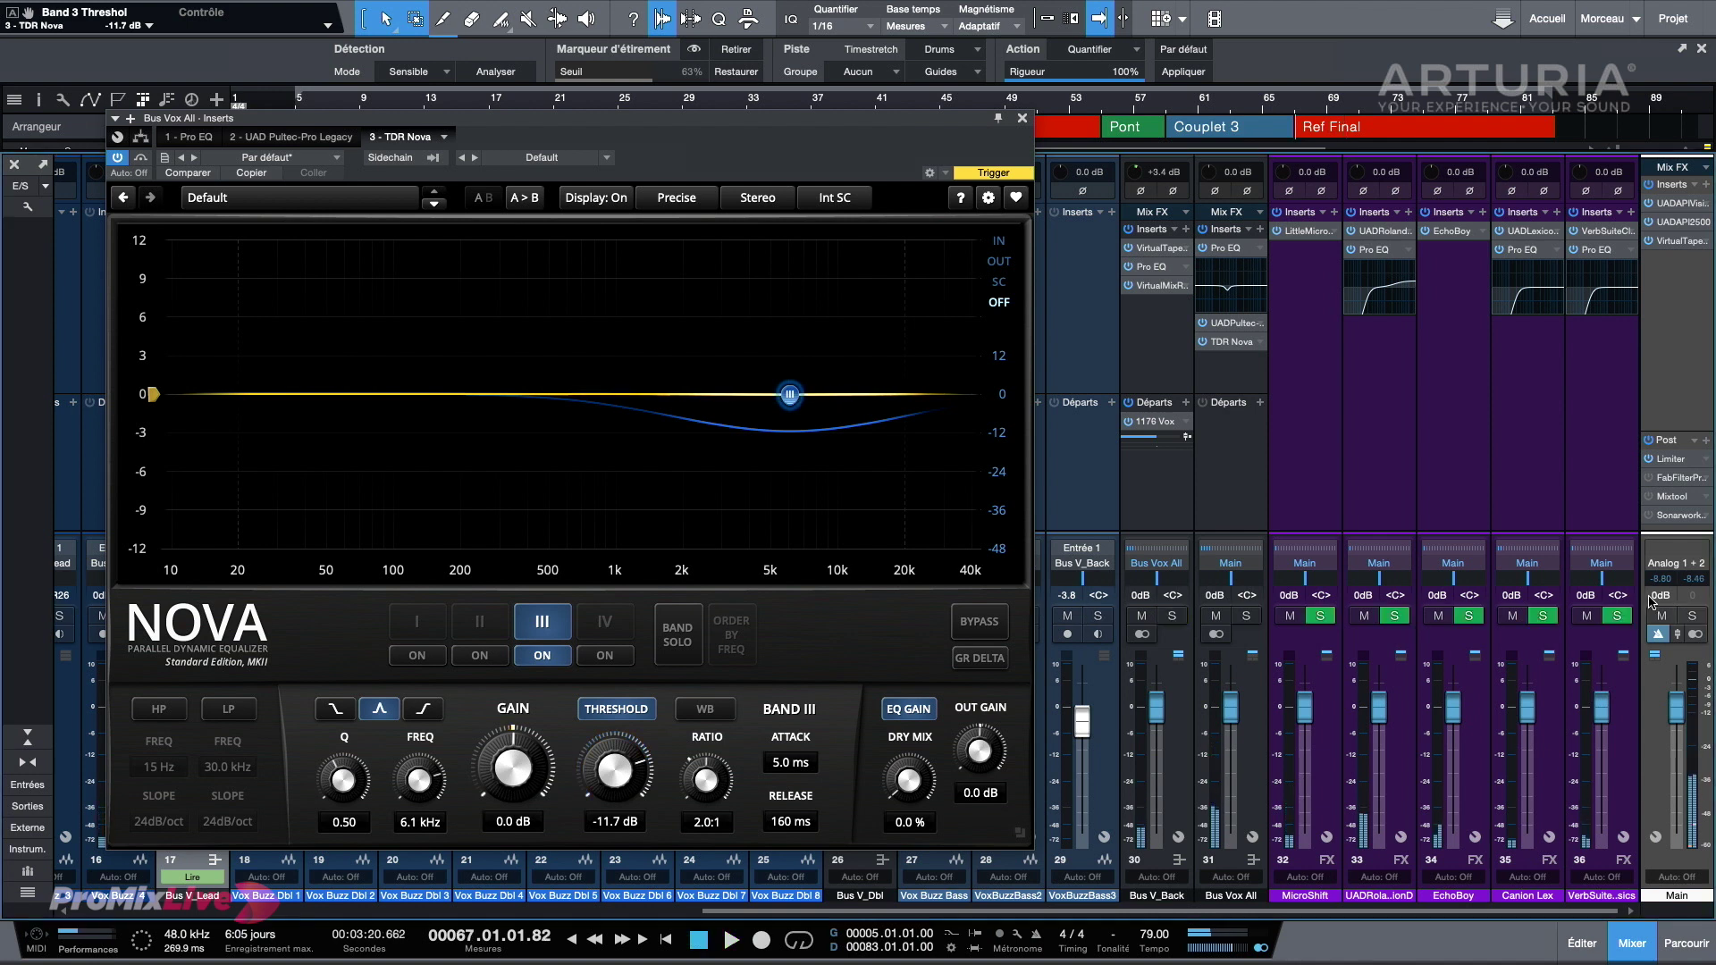
key(space)
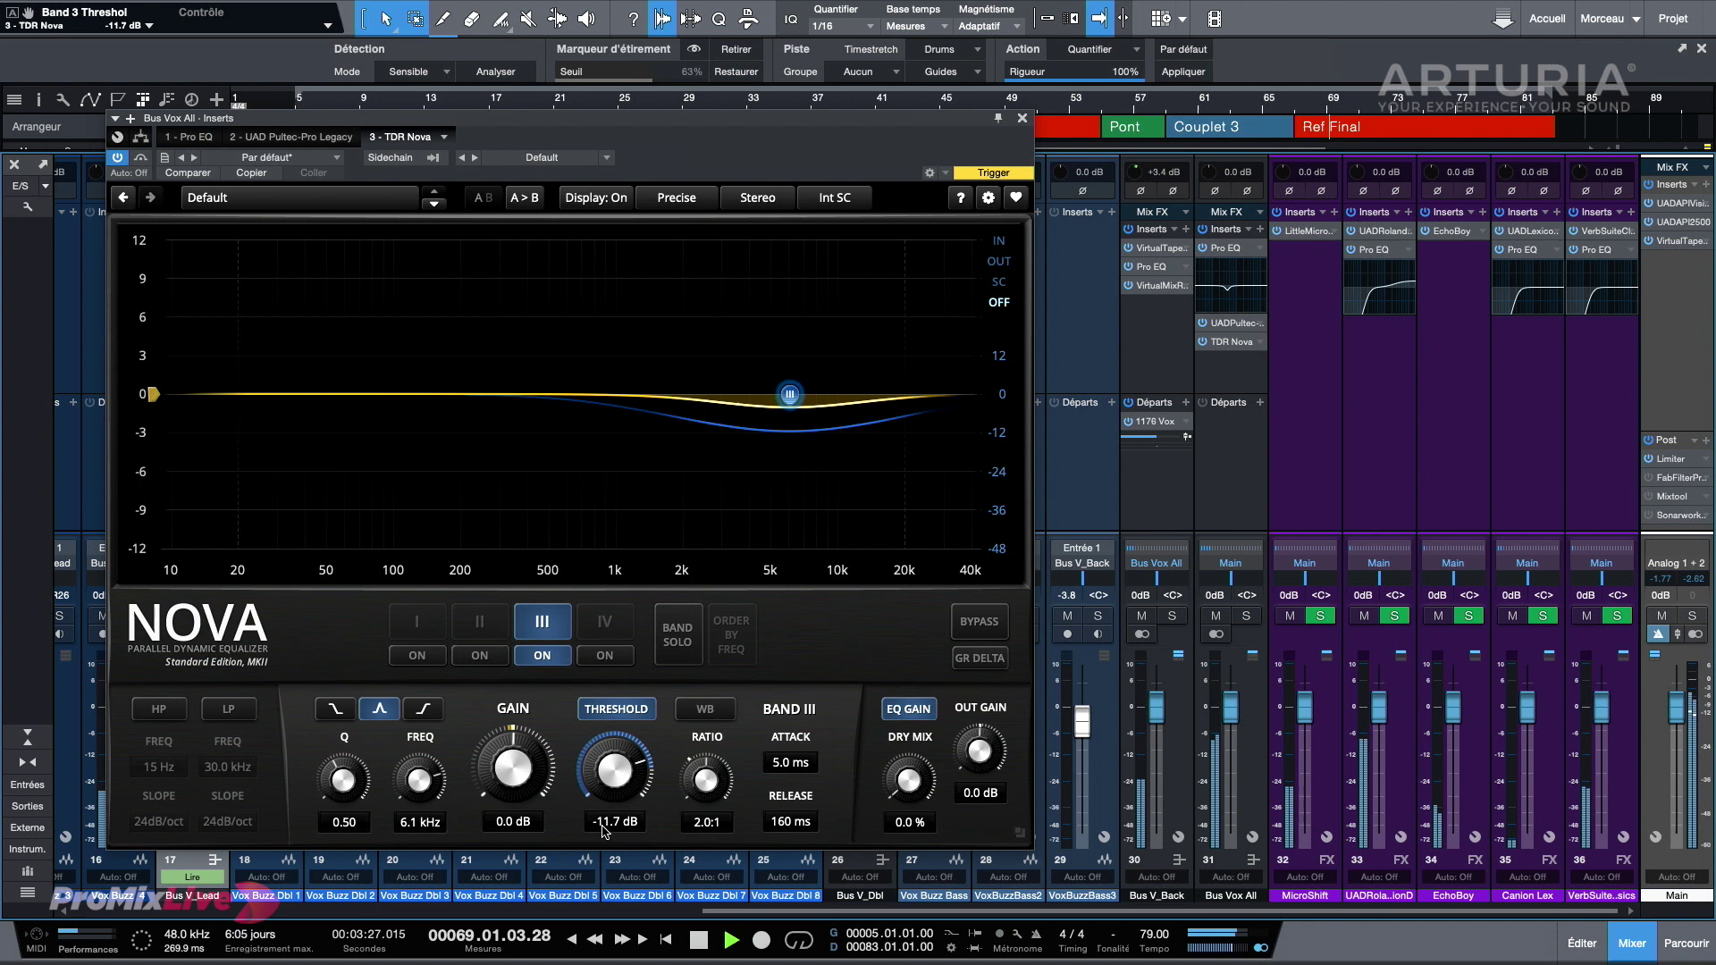
drag(605, 831, 604, 854)
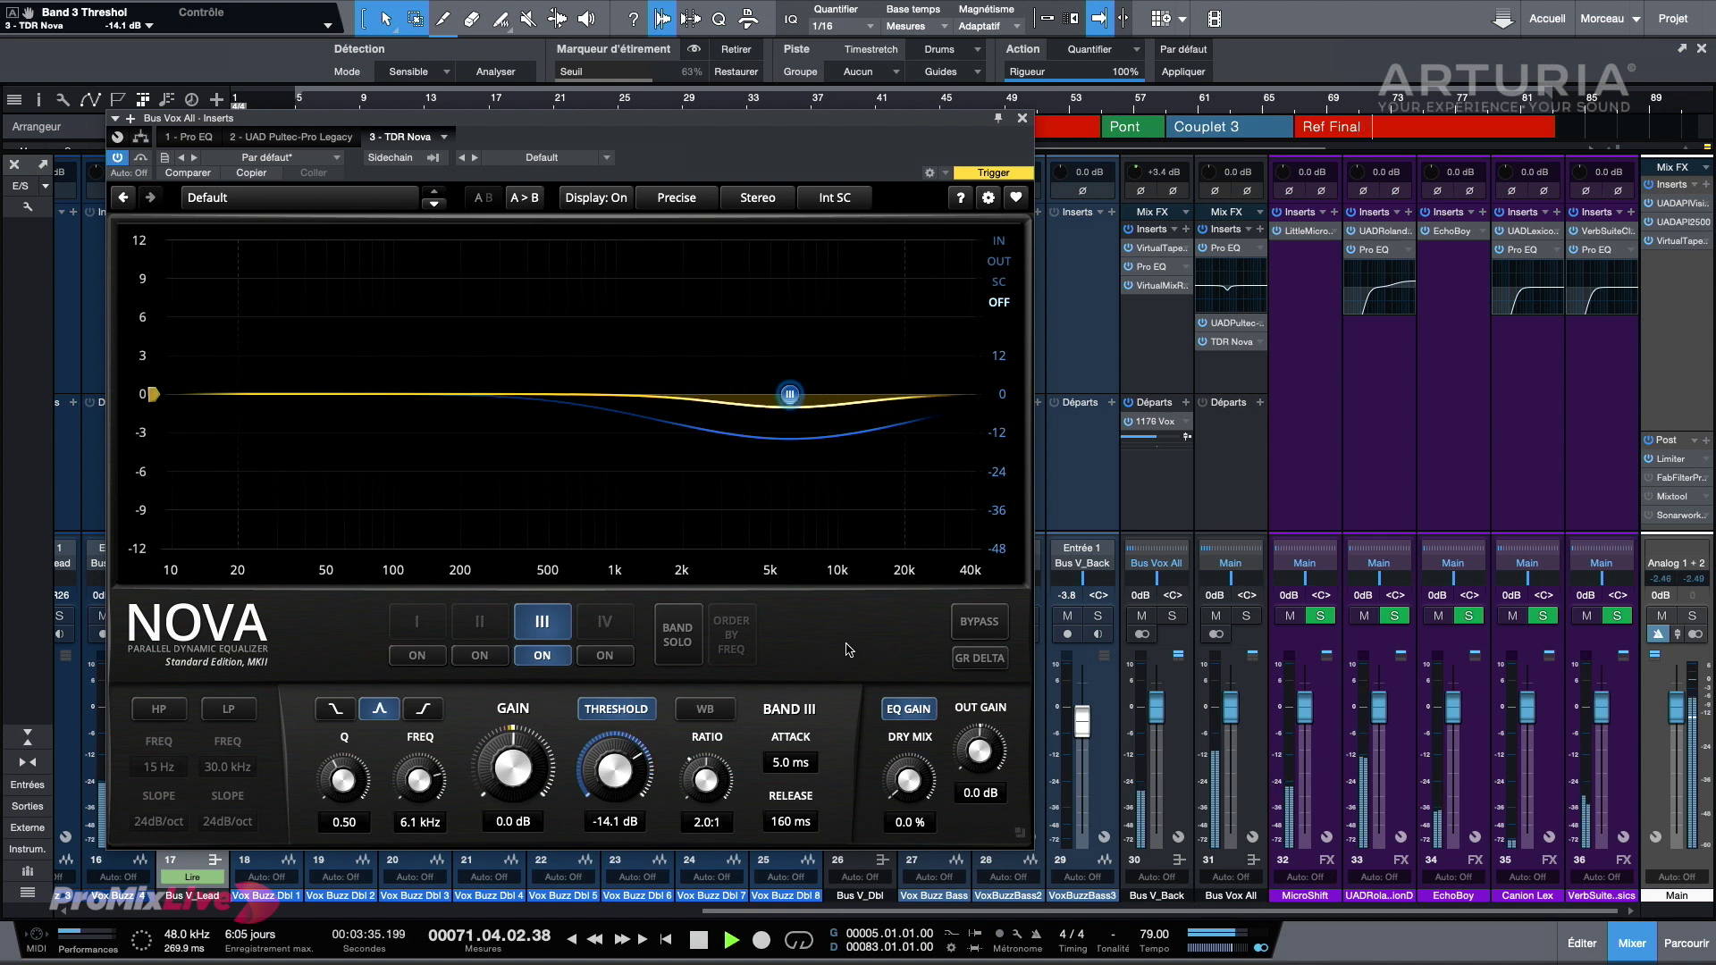
Step: Solo the vocals again, turn on GR Delta and listen to only the removed signal with the effect return faders fully down
key(space)
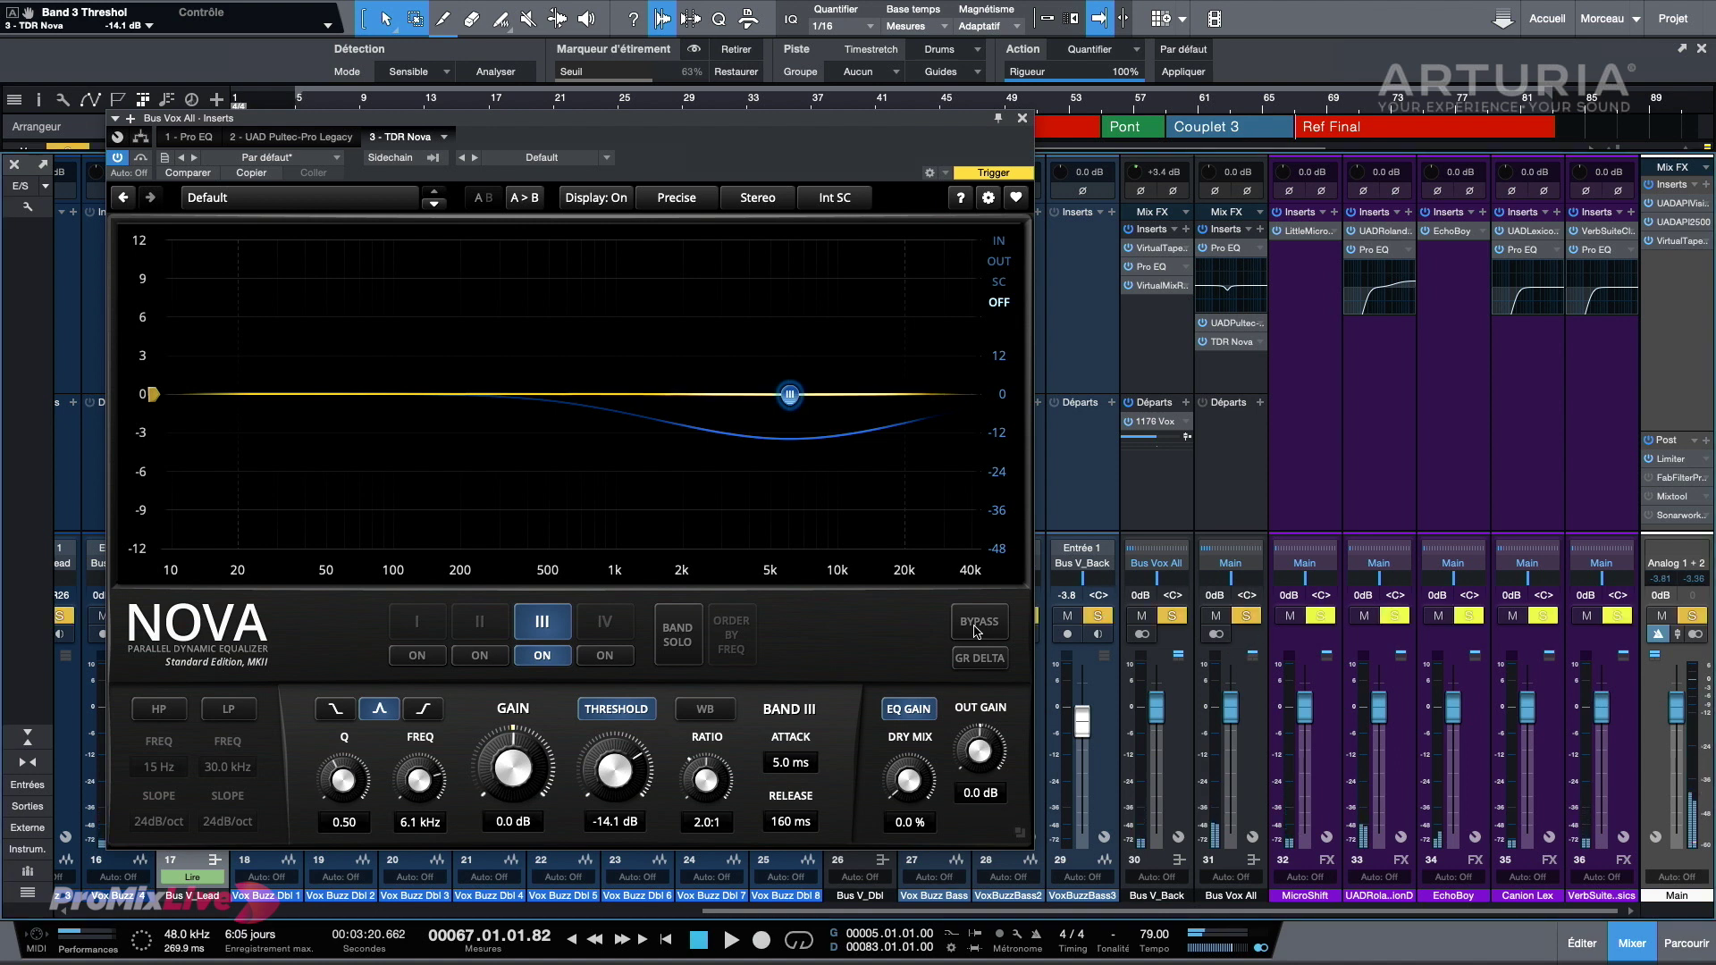
click(987, 669)
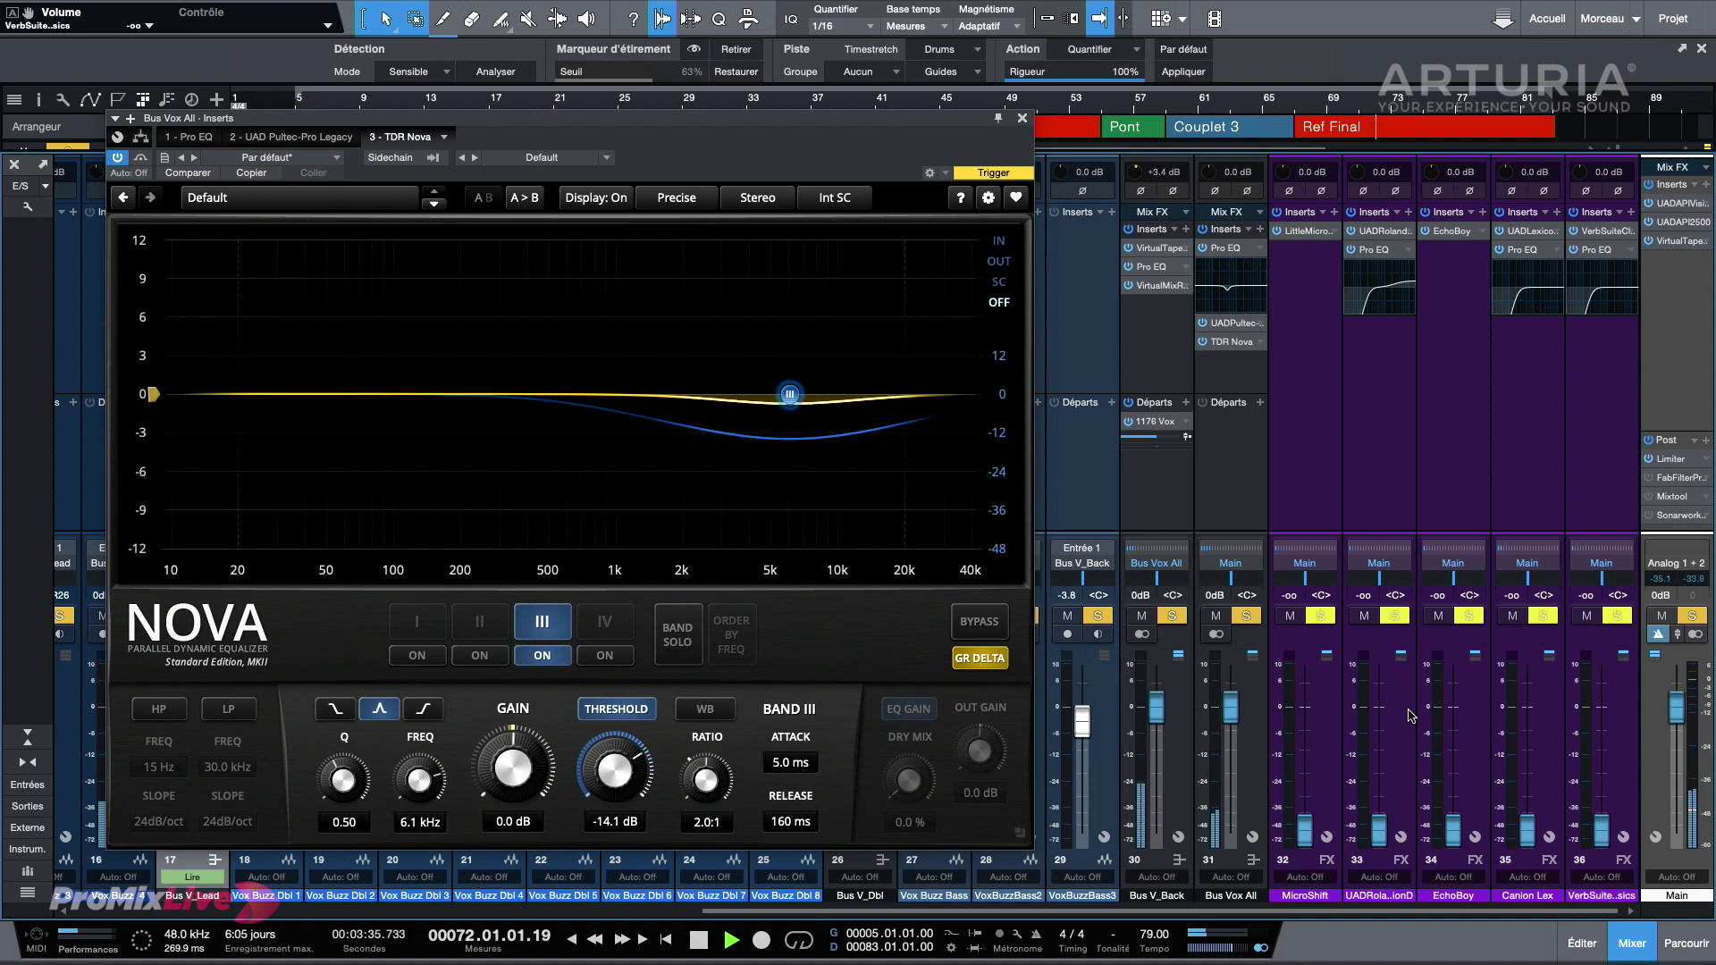
key(space)
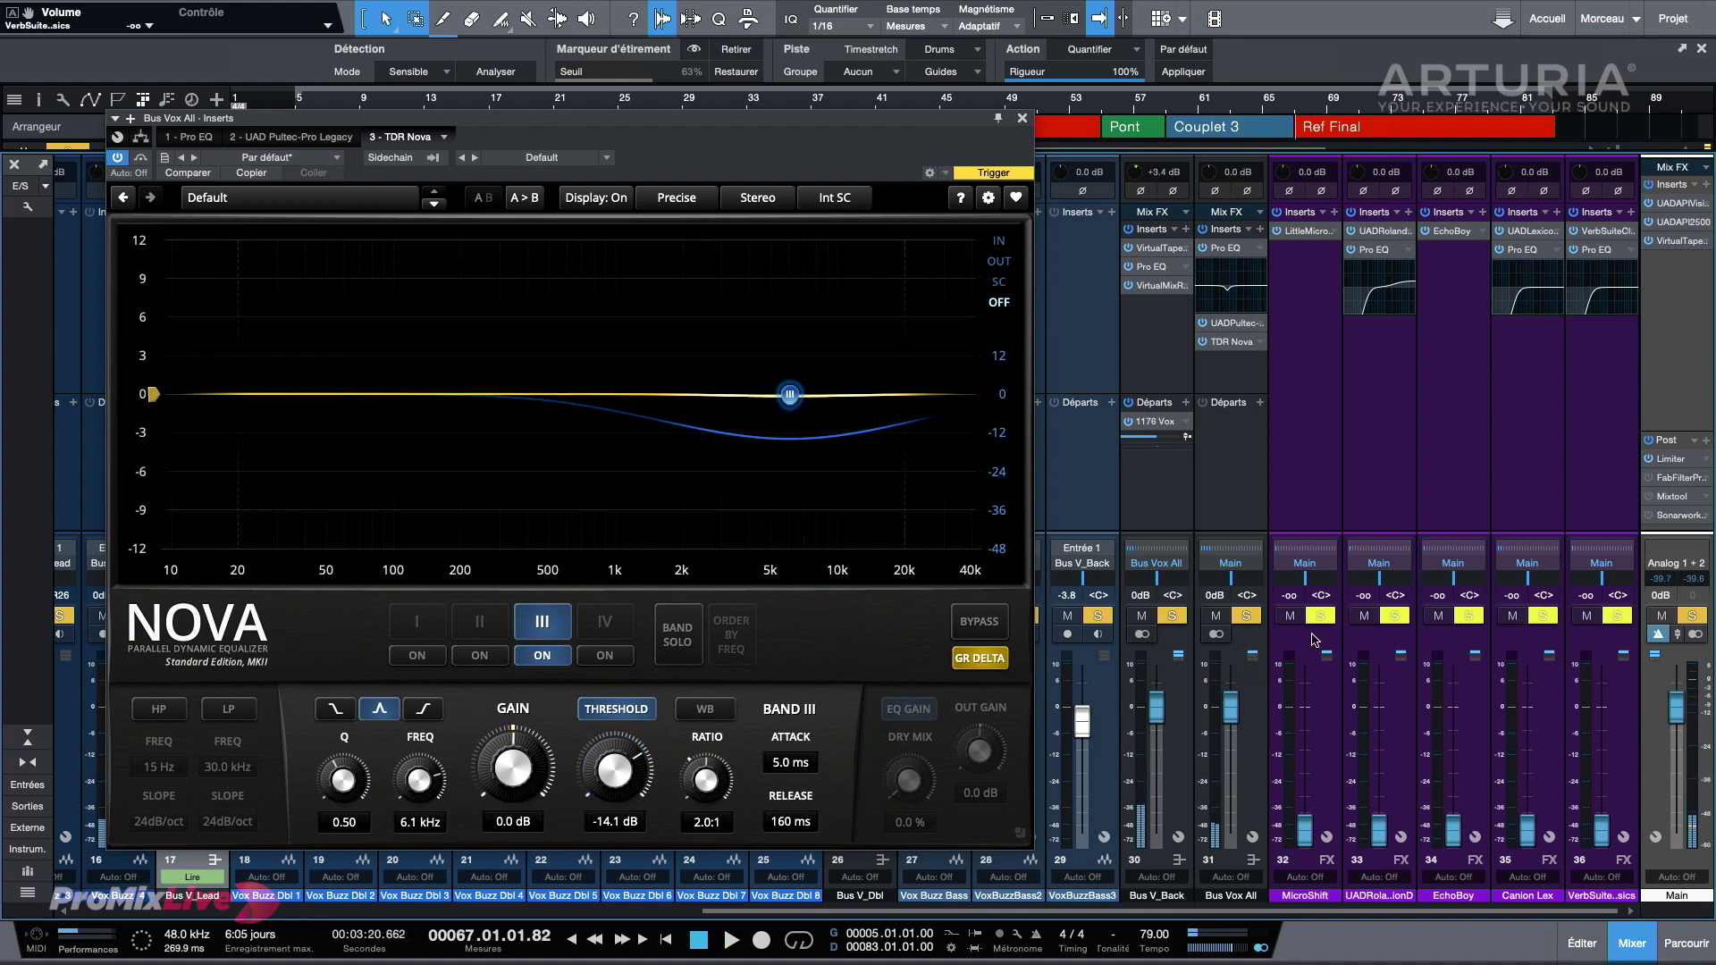
Step: Reset the MicroShift, UAD Roland, EchoBoy, Canion Lex and Verb Suite faders to 0 dB and turn off GR Delta
click(1305, 707)
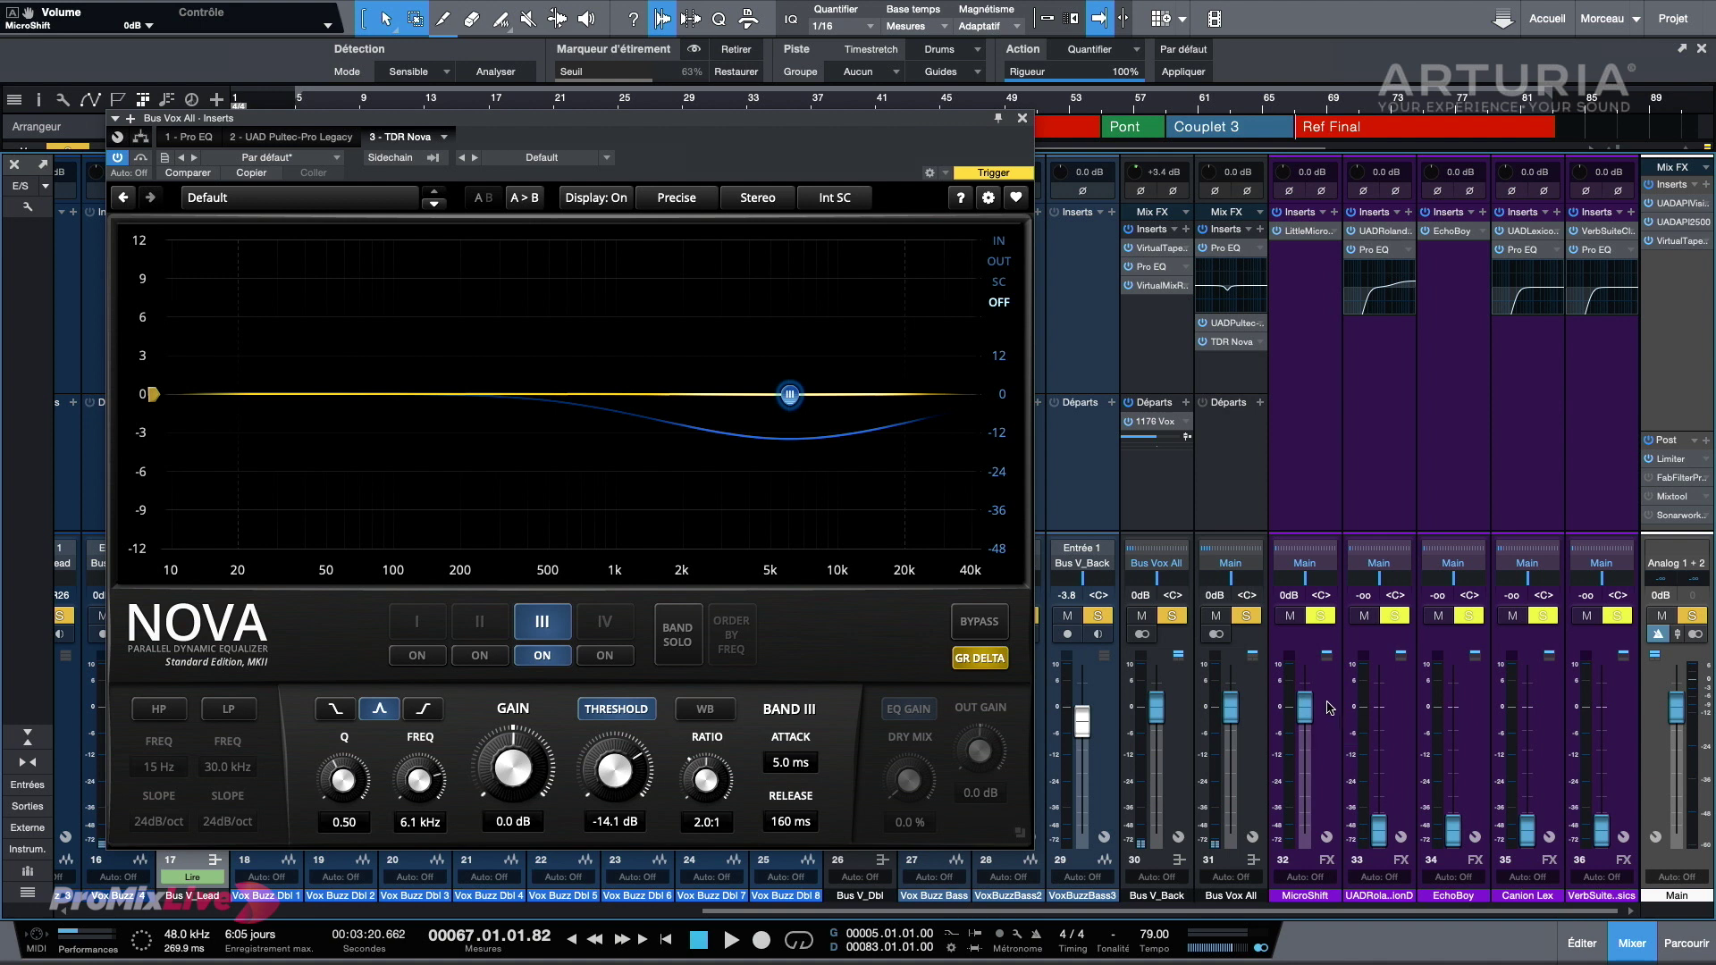
click(1382, 707)
click(1452, 708)
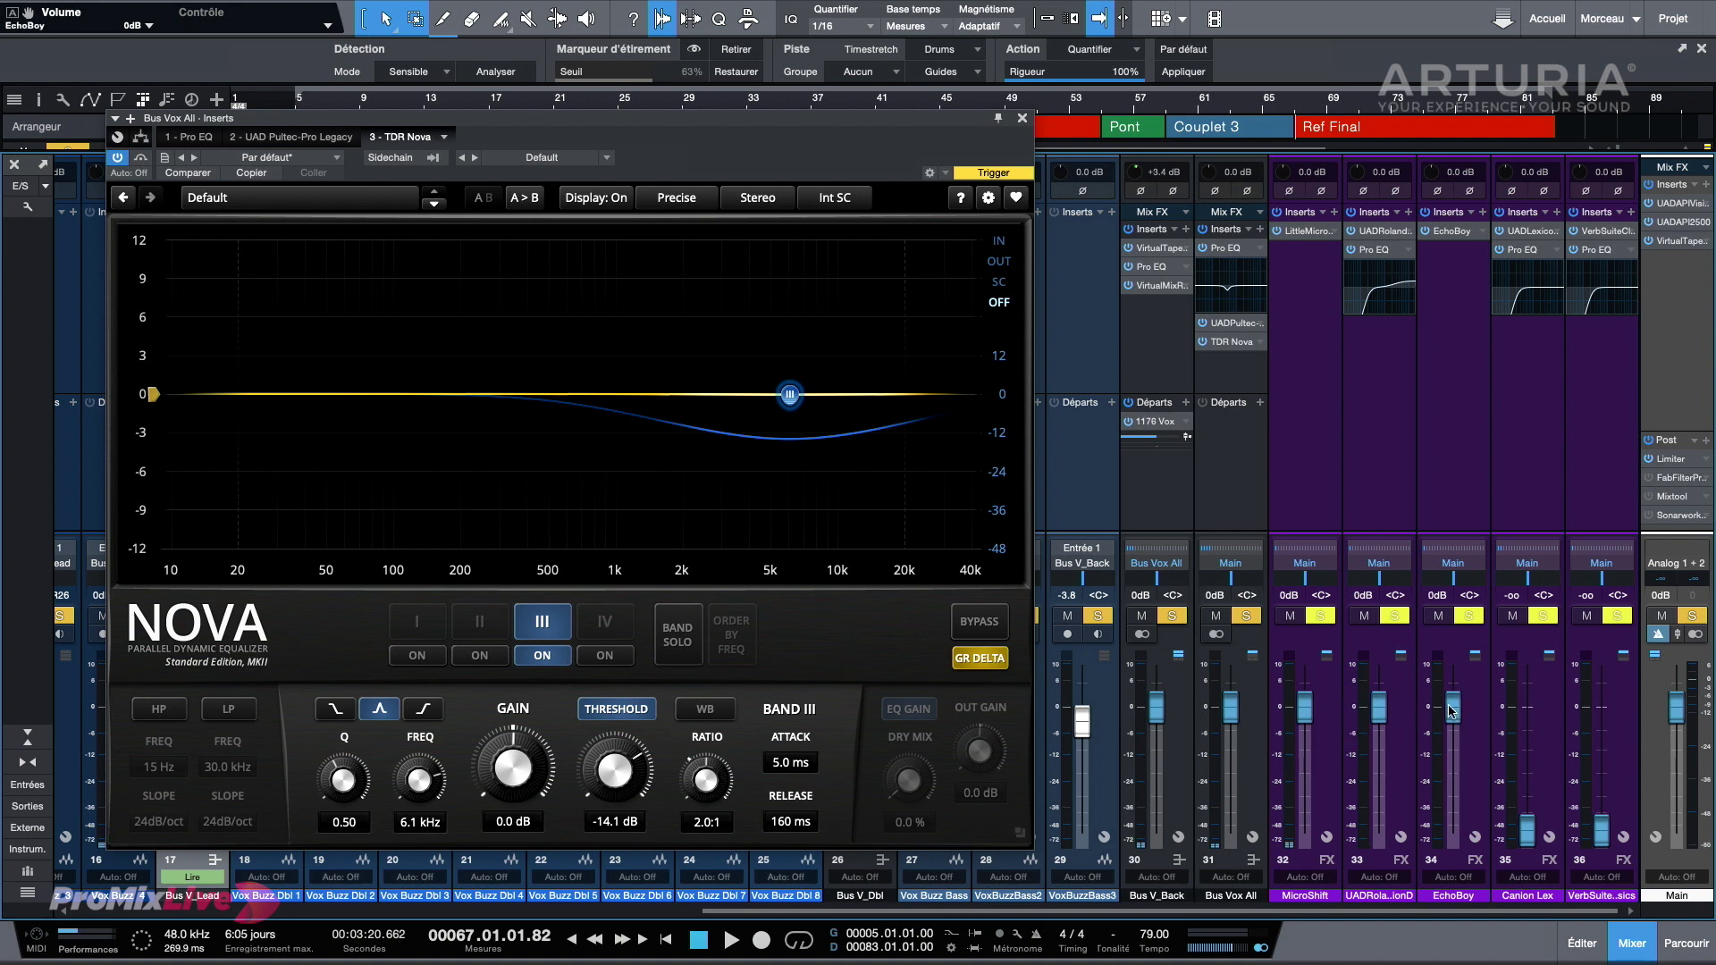
click(1530, 709)
click(1591, 710)
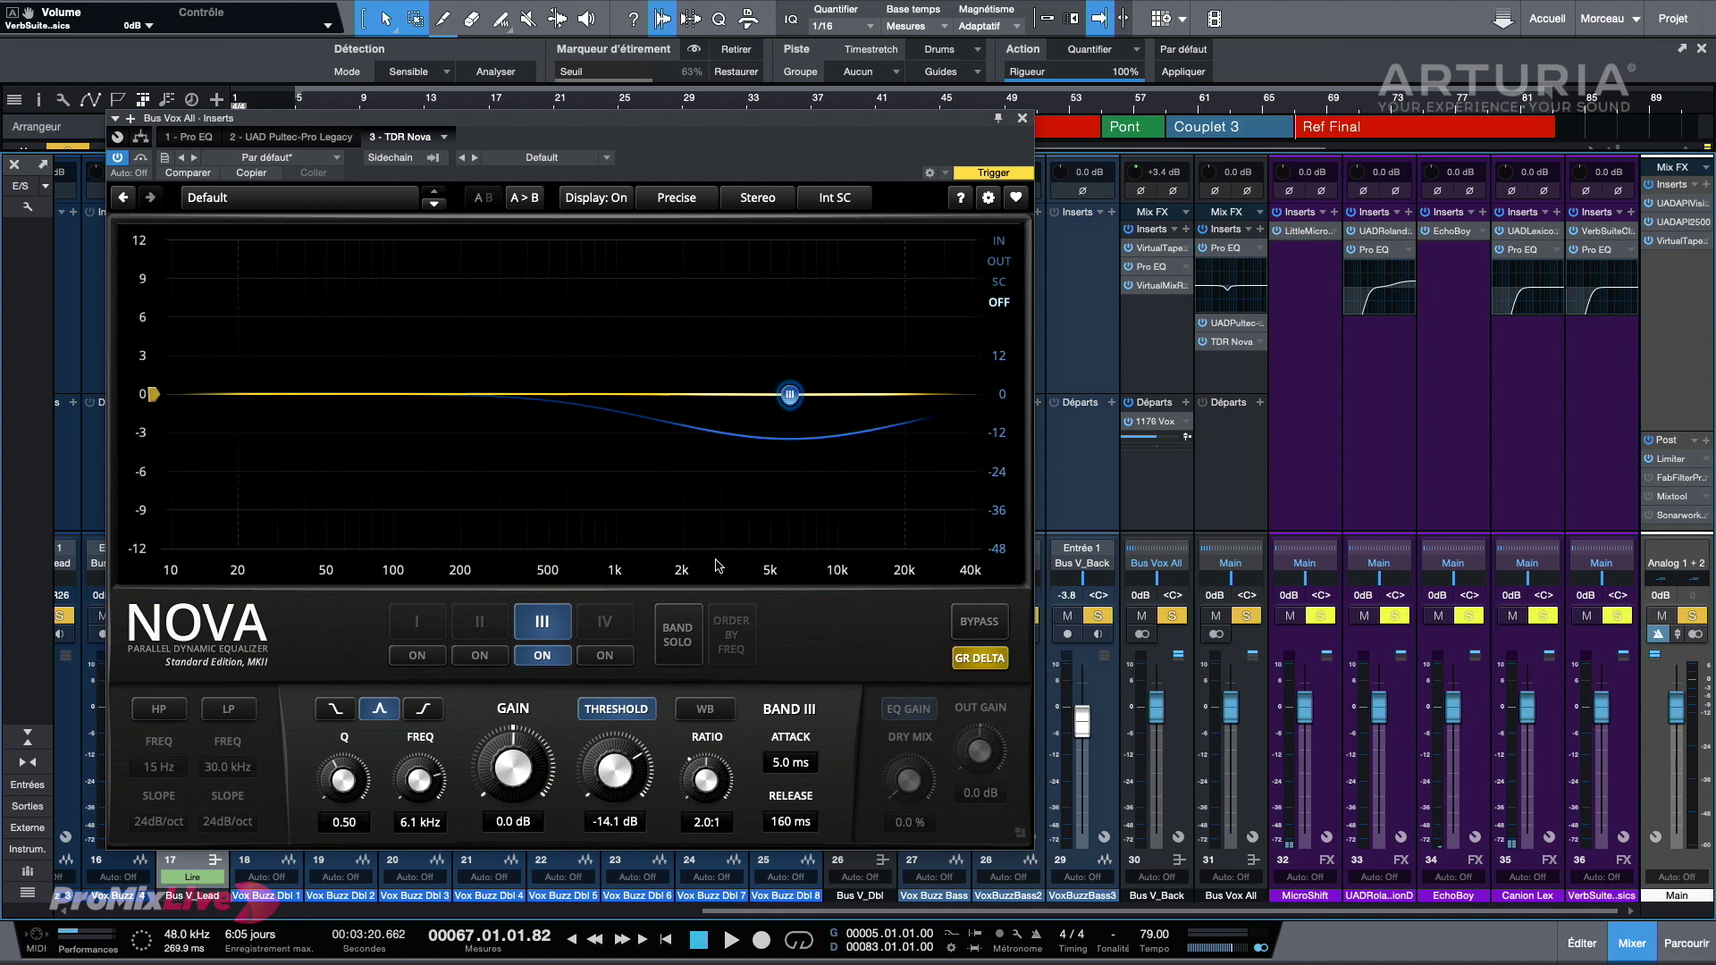
click(957, 658)
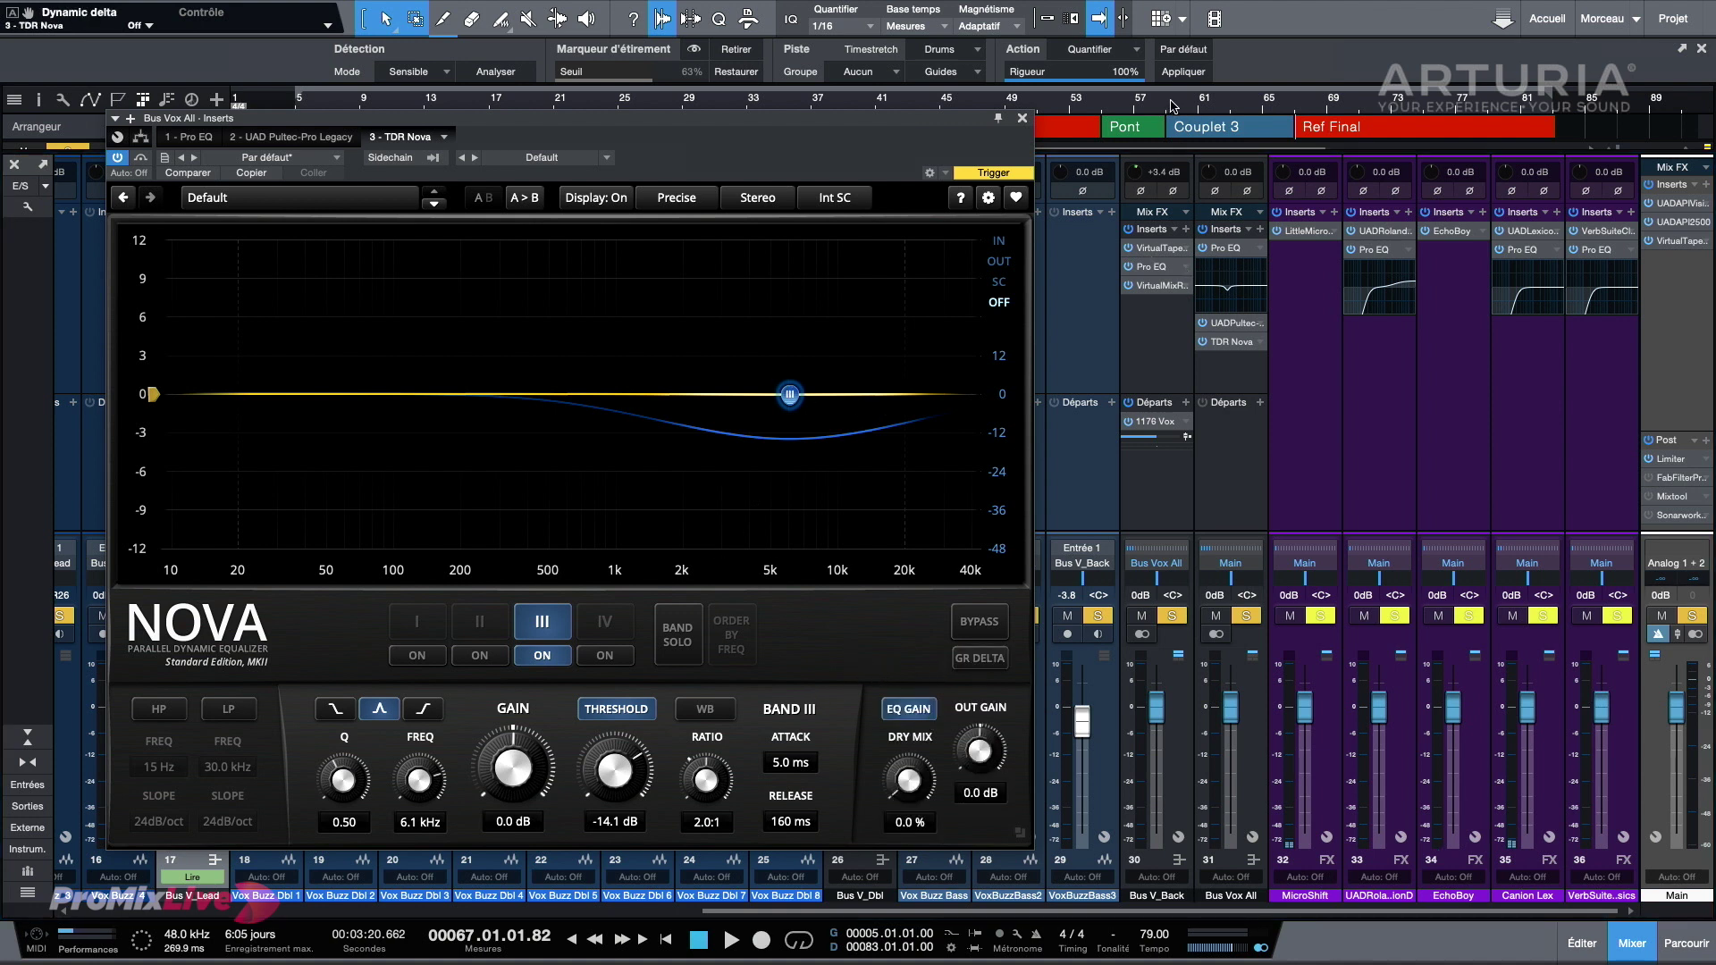
Step: Listen to the processed soloed vocals, then clear the solos and play the full mix
key(space)
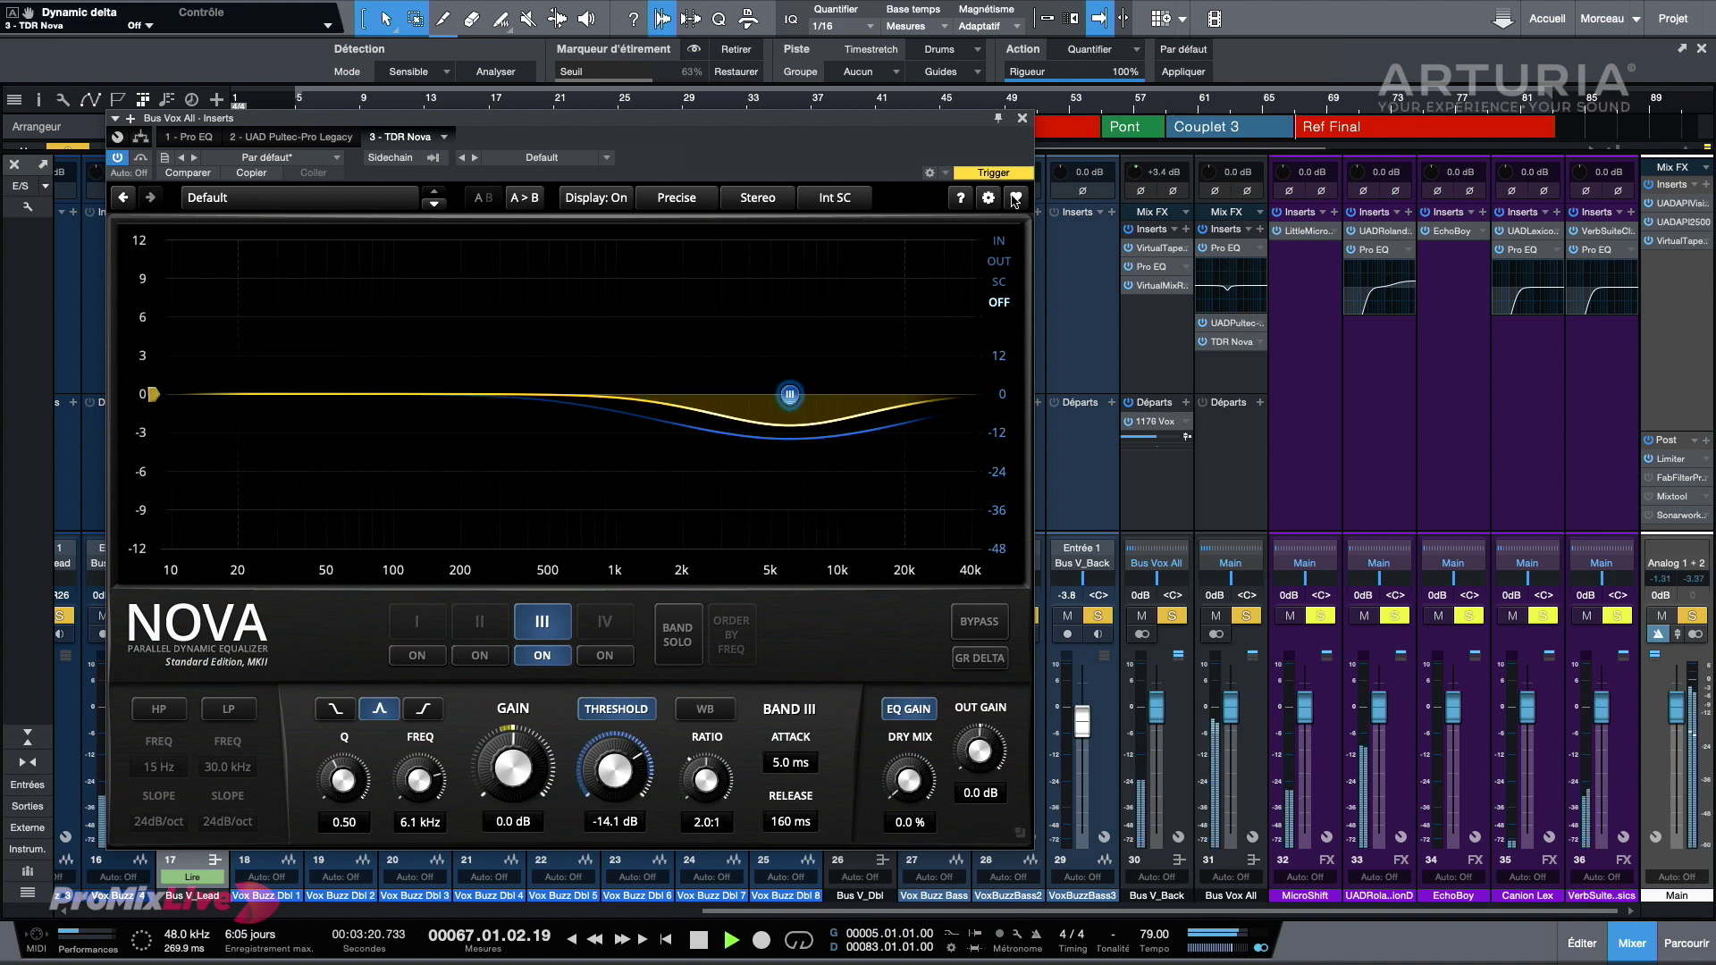
key(space)
click(1688, 616)
key(space)
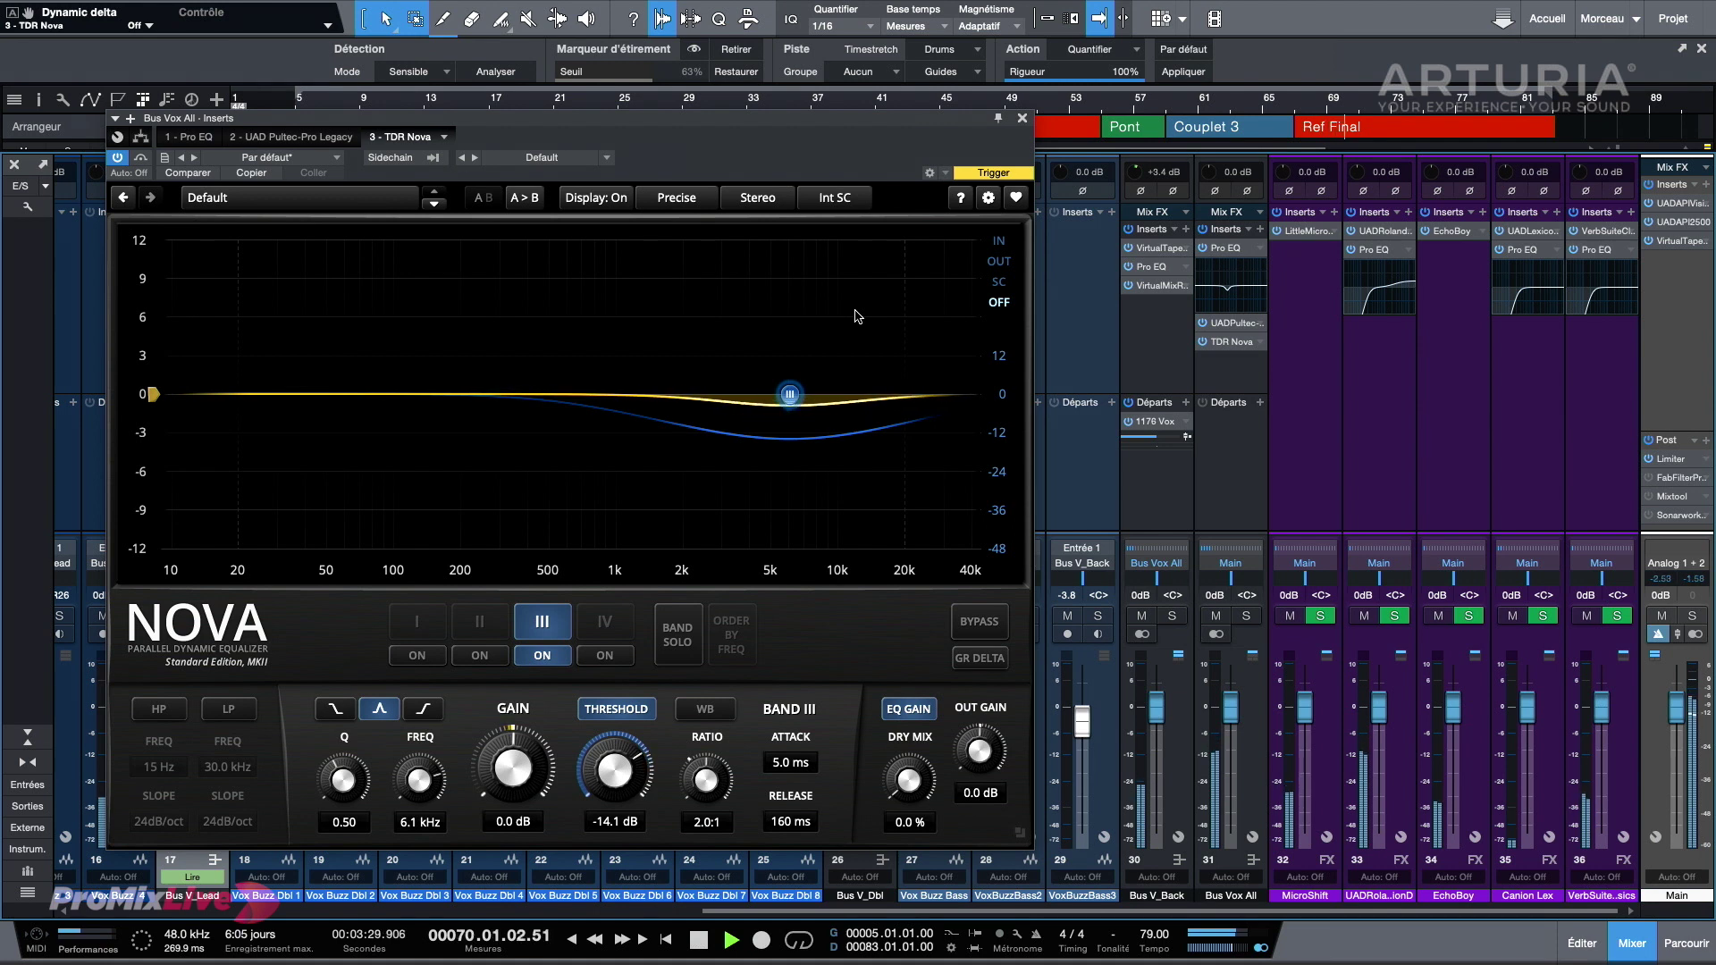
Step: Open Bus V_Lead's TDR Nova beside the Bus Vox All instance and compare both during playback
drag(794, 123, 1377, 93)
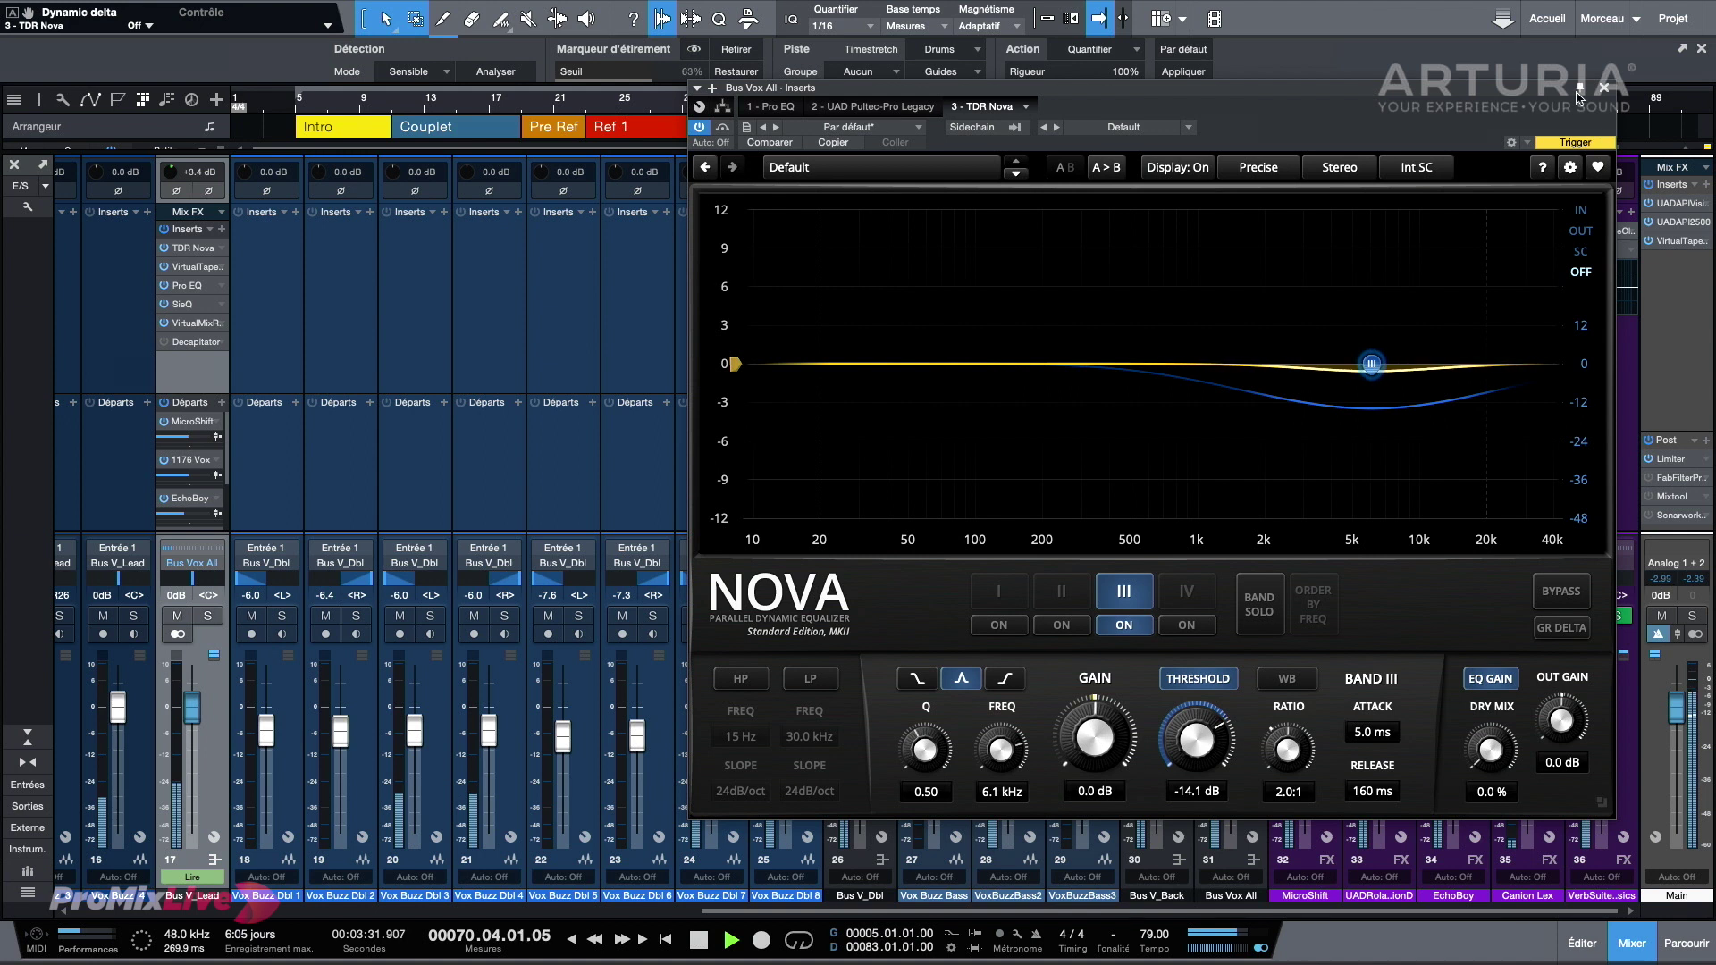
click(196, 248)
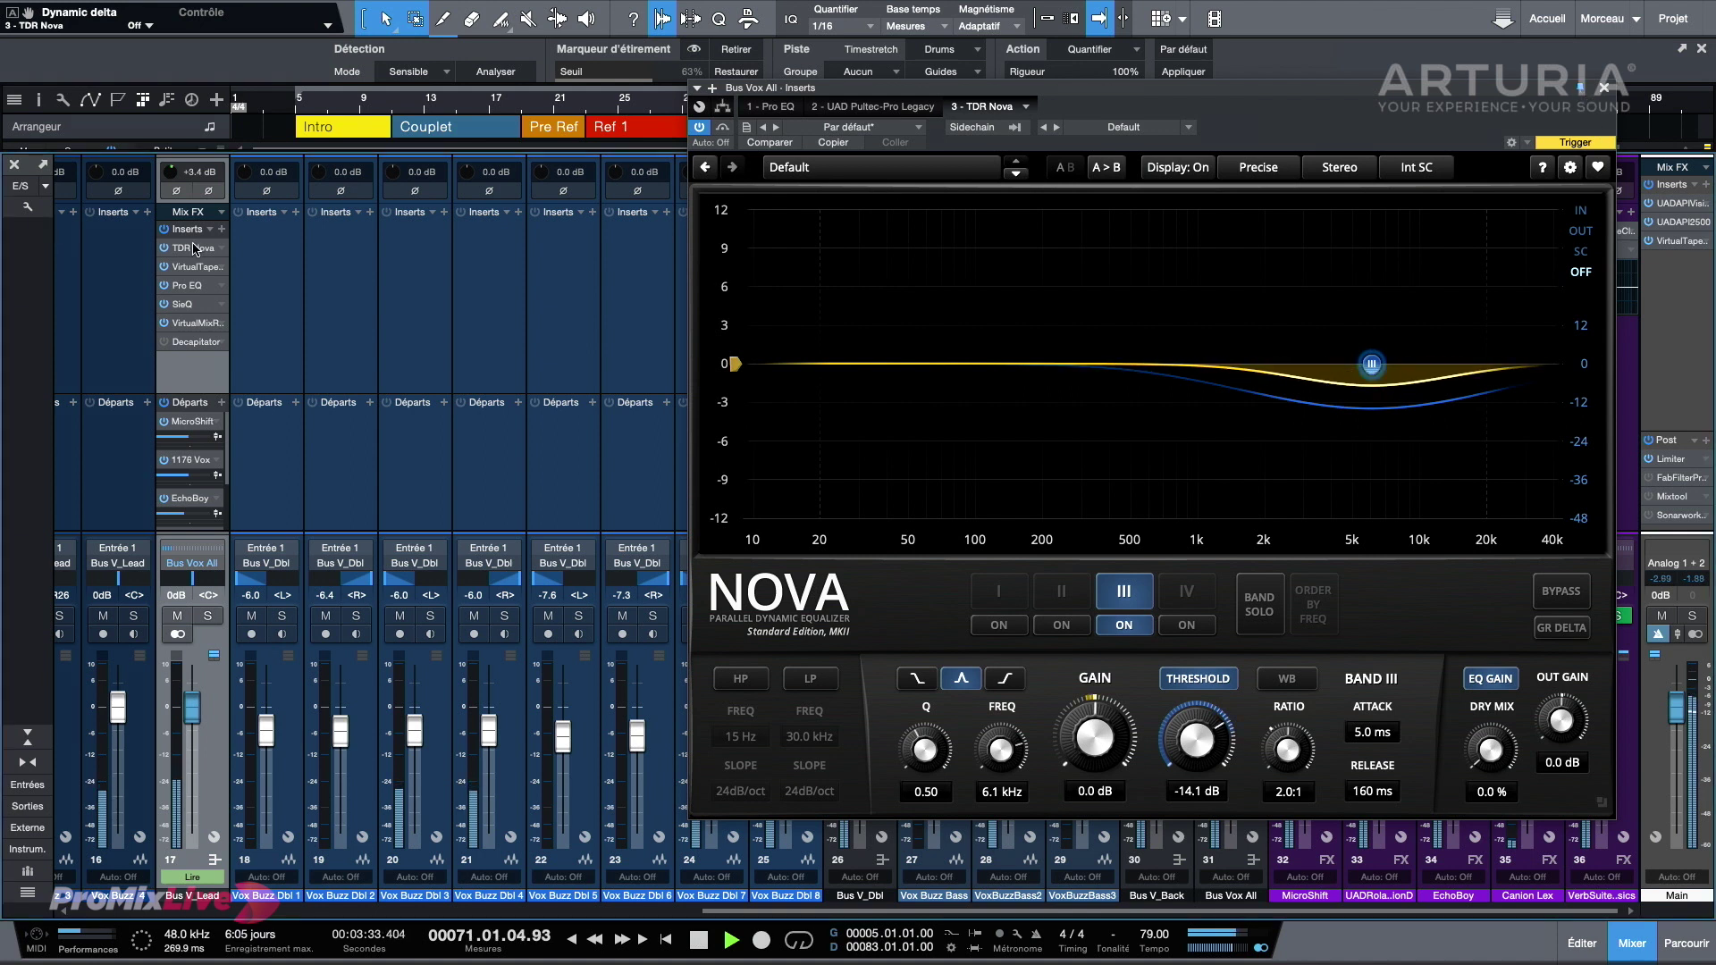
drag(914, 125, 386, 127)
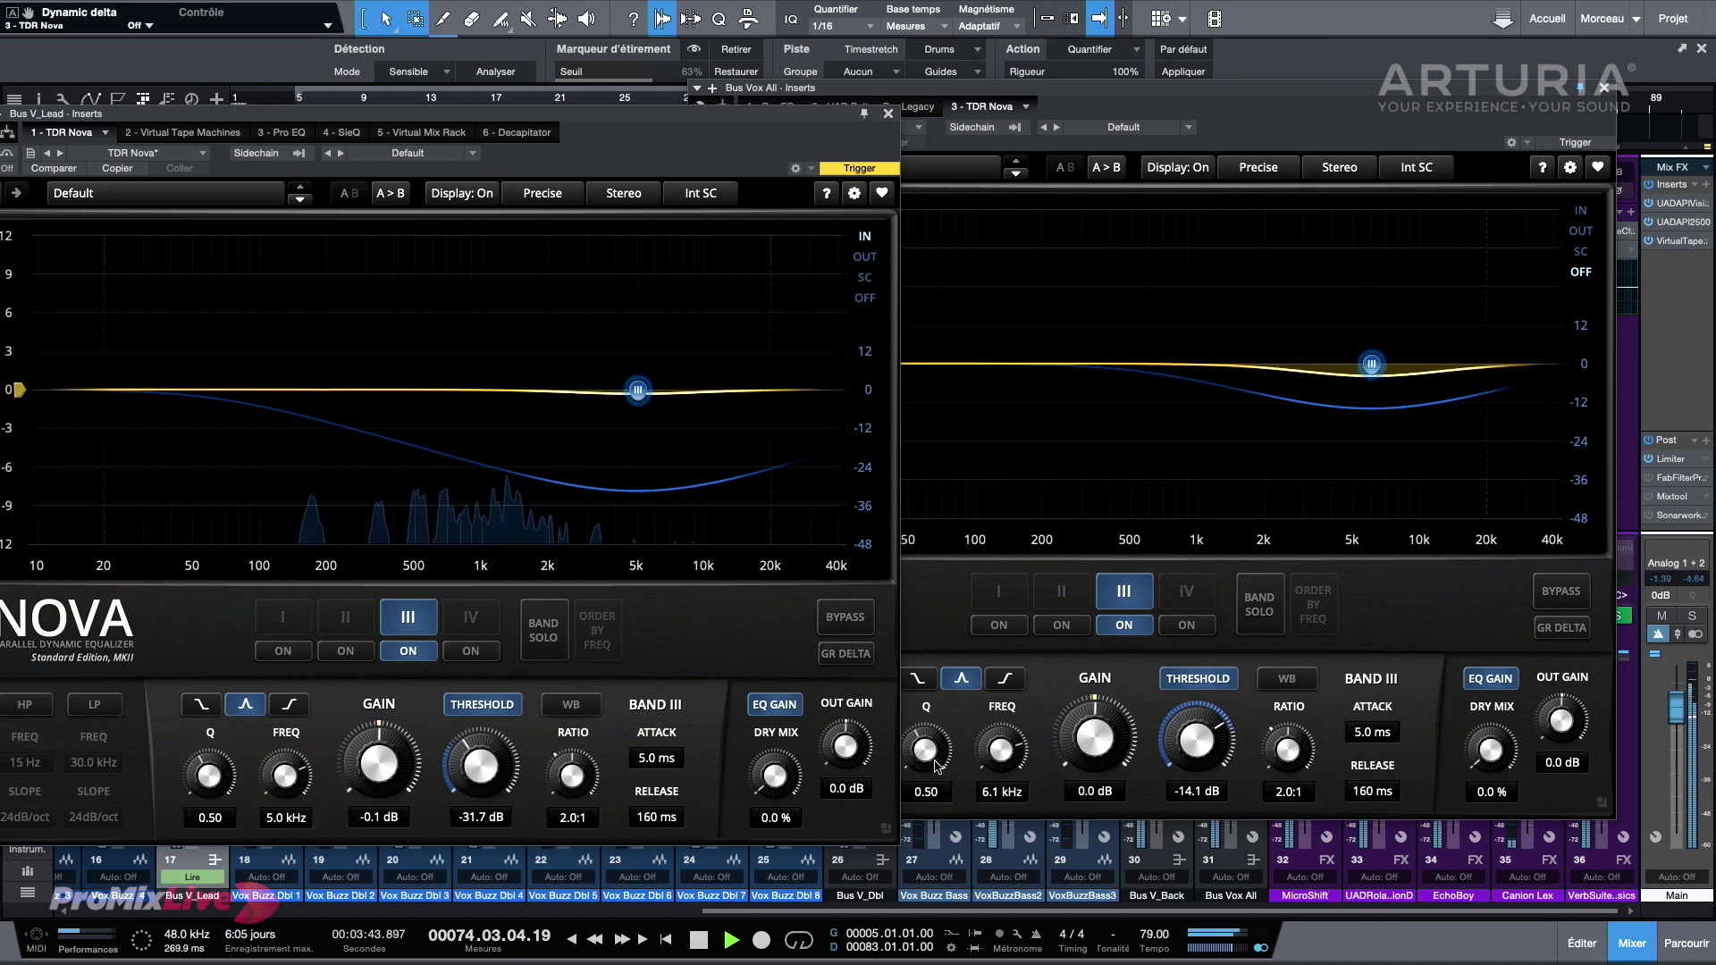
key(space)
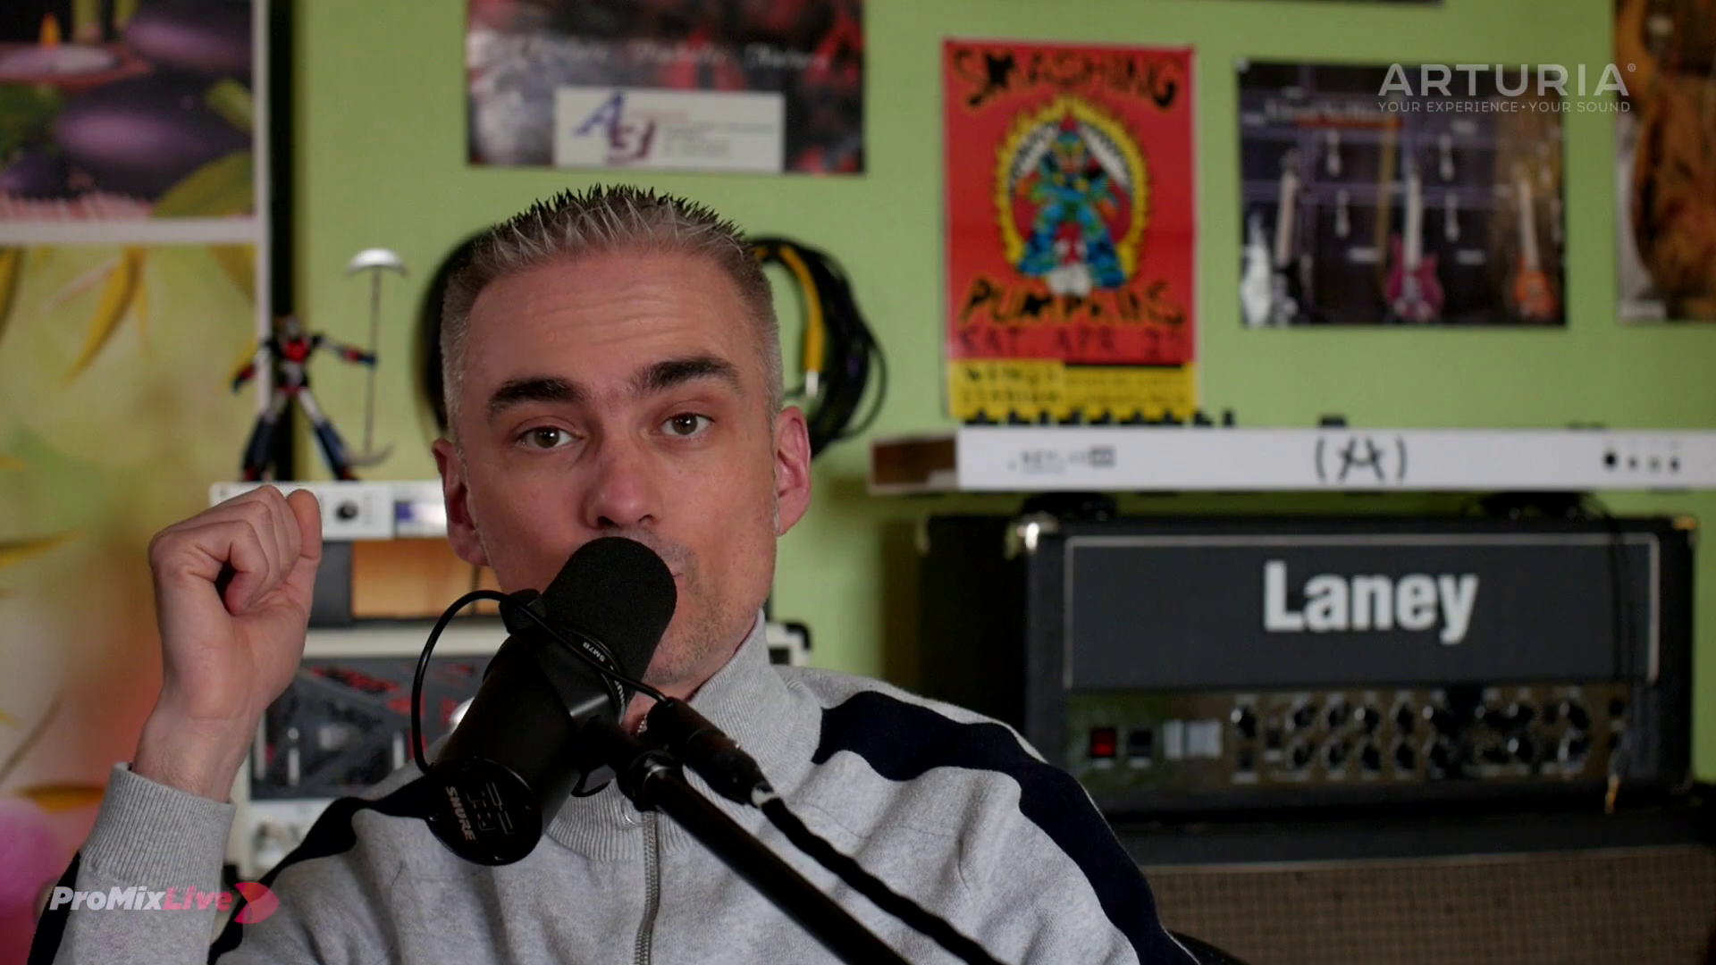